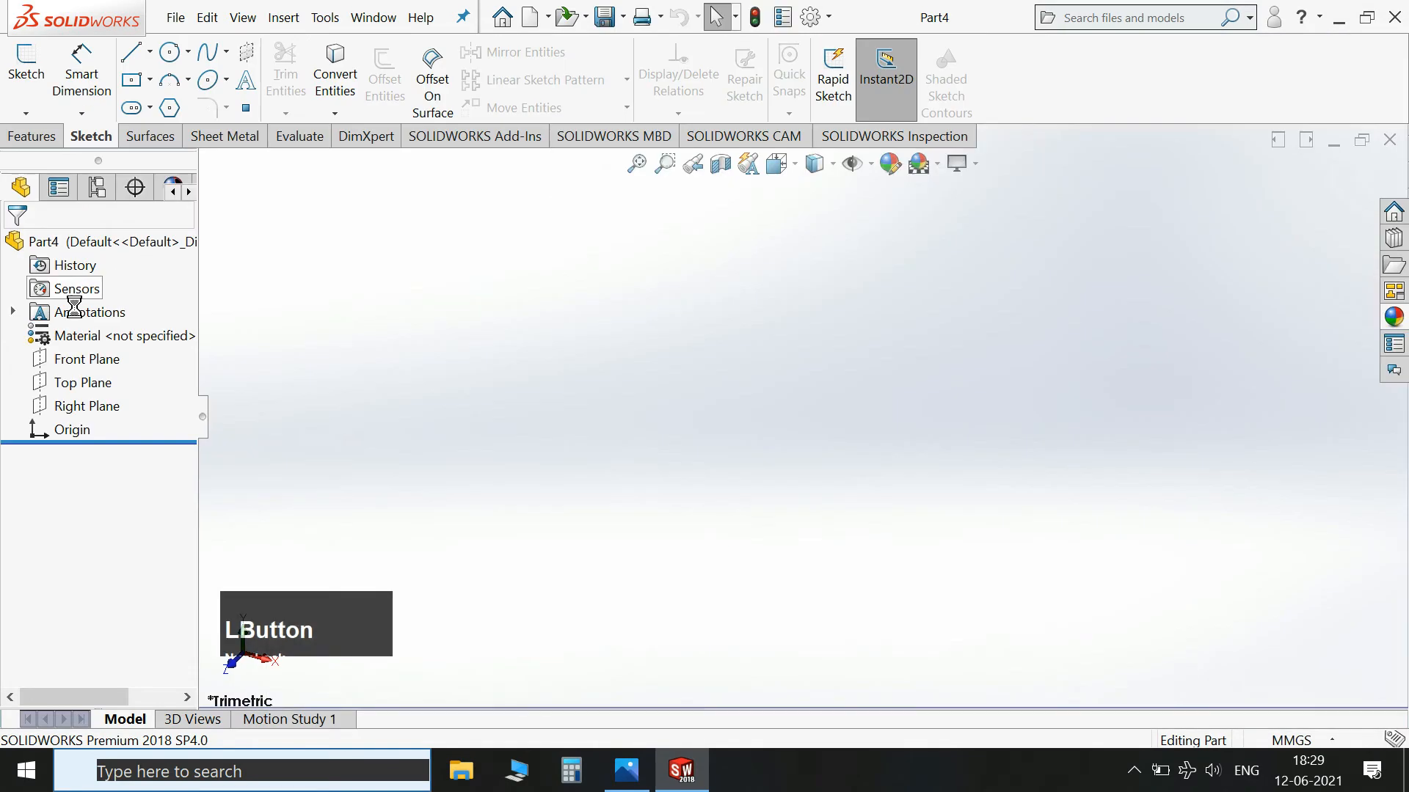
Start a sketch on the Front Plane and draw two concentric circles at the origin, about 47 mm and 129 mm in diameter.
click(88, 405)
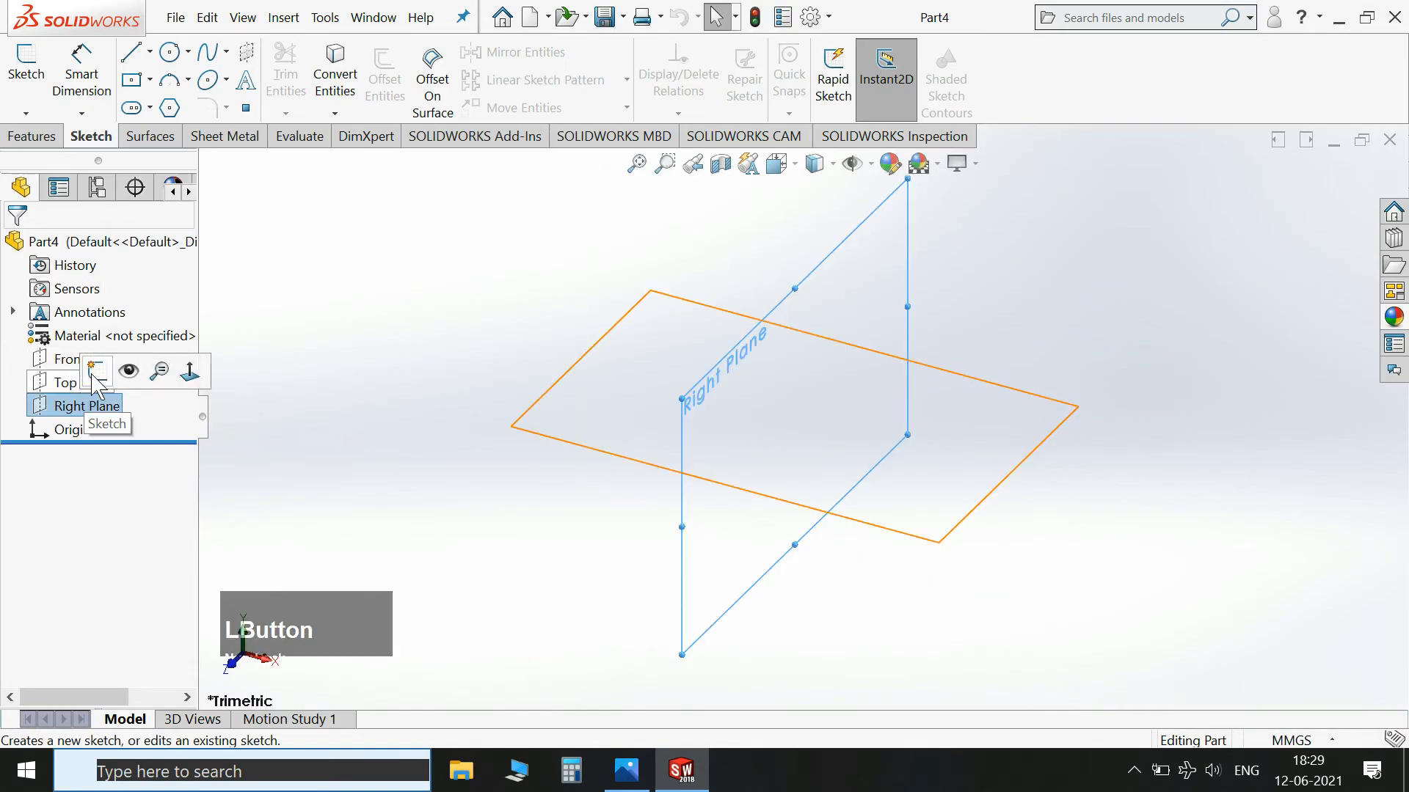
click(77, 361)
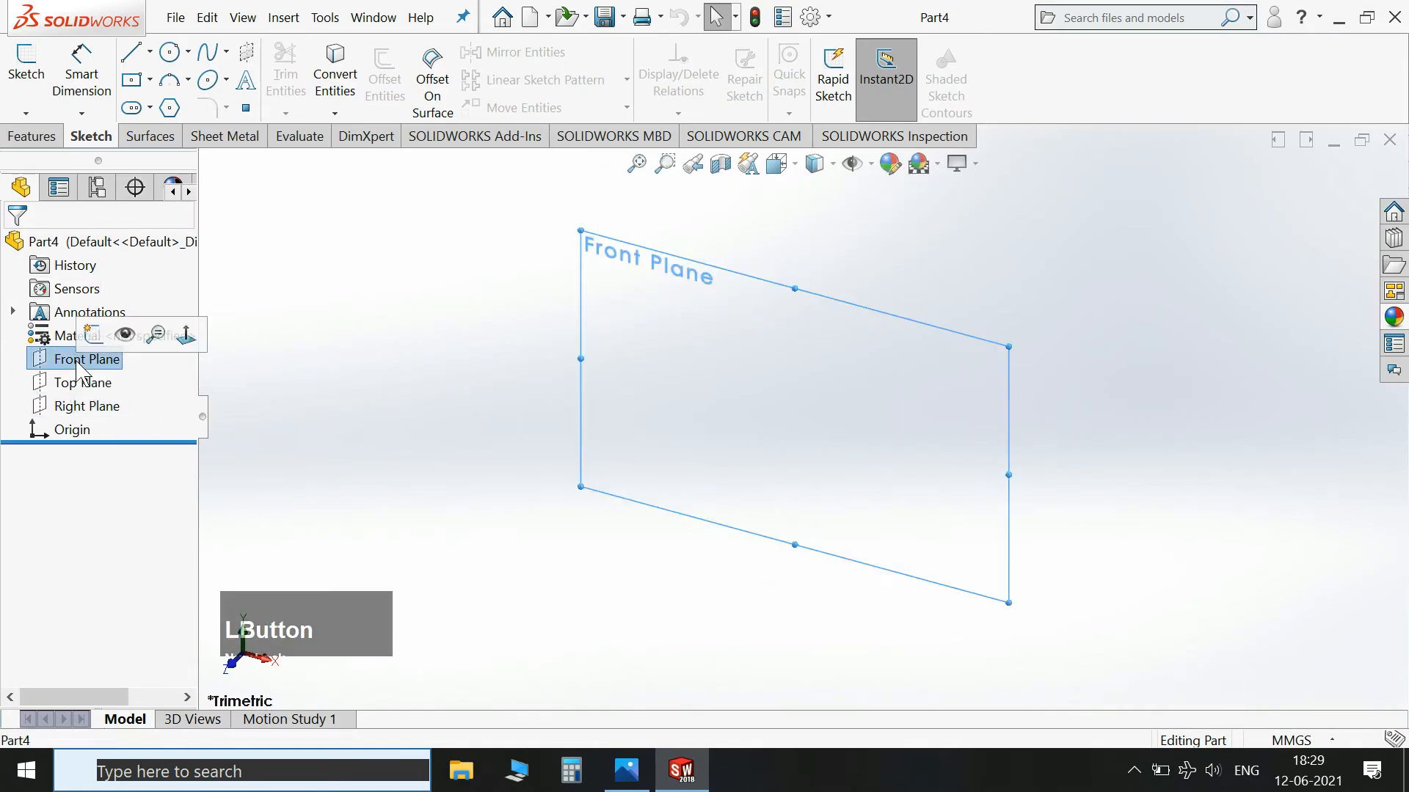
click(93, 334)
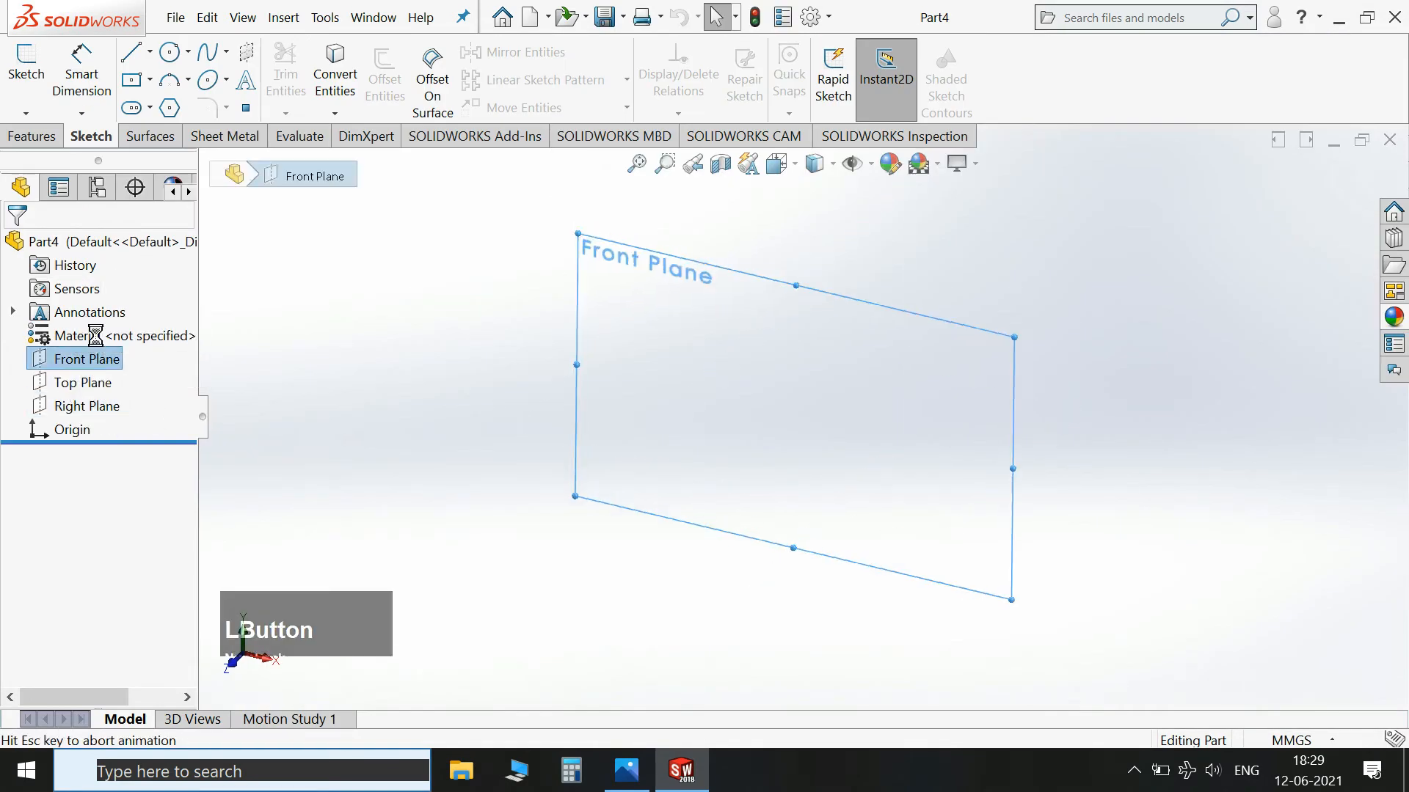
click(170, 52)
click(803, 417)
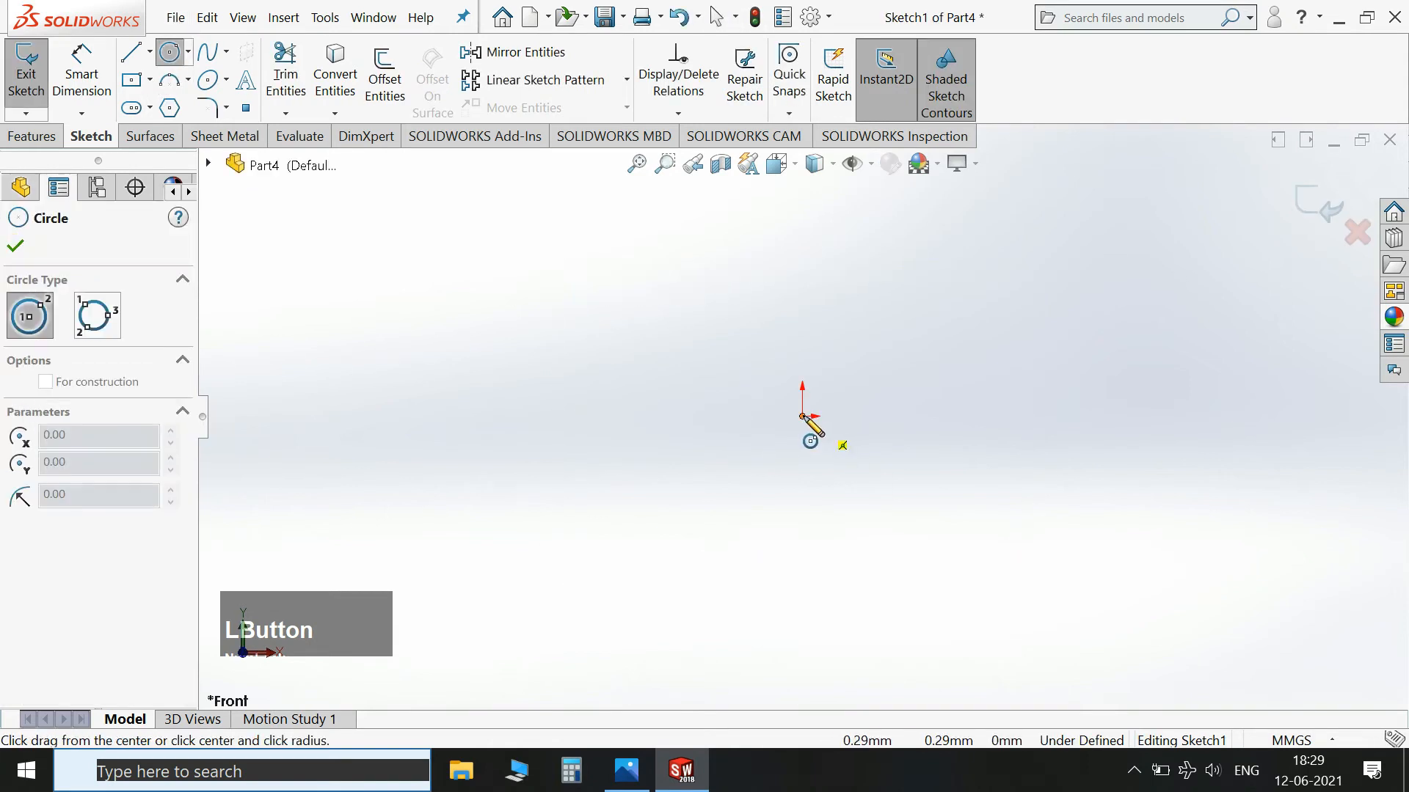
click(838, 468)
click(803, 417)
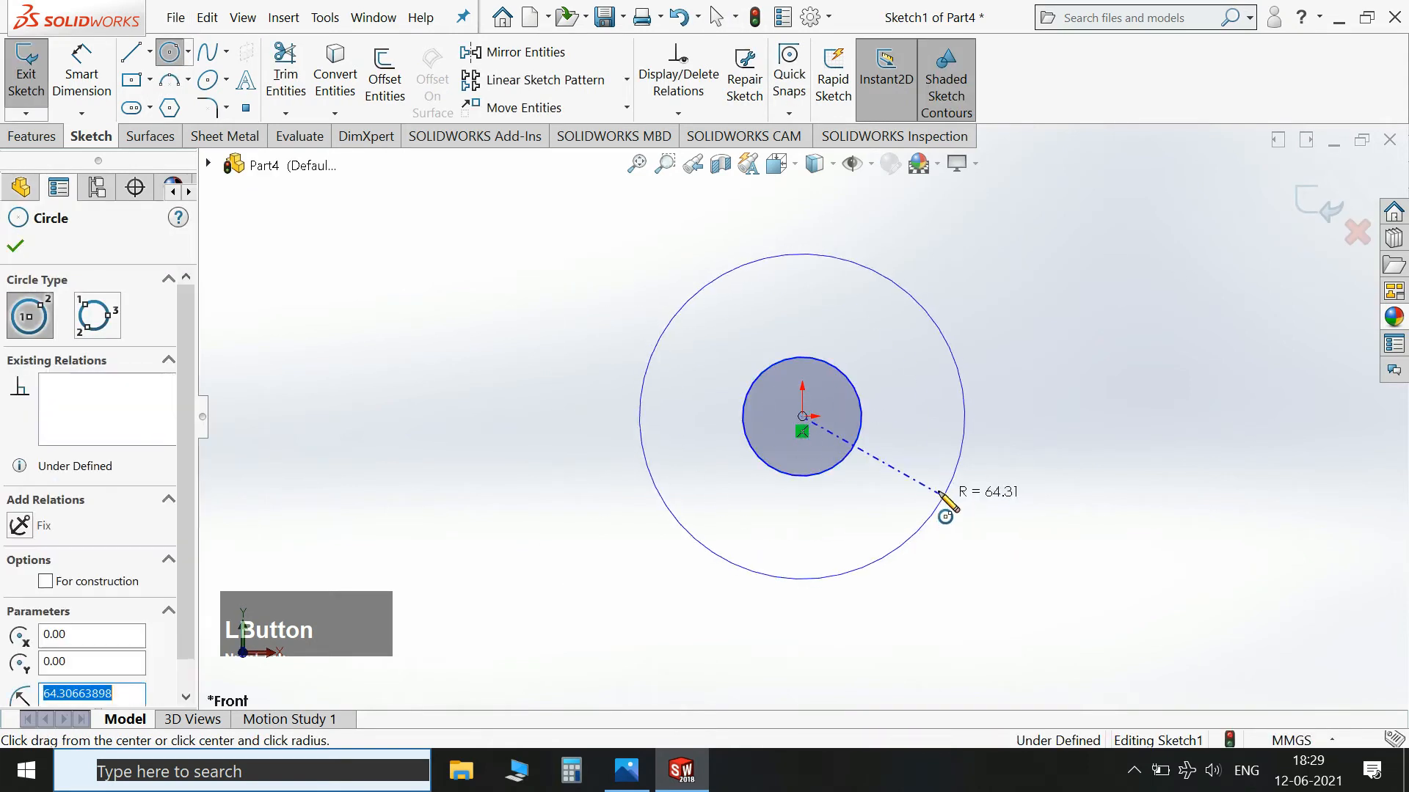
click(941, 502)
Dimension the inner circle's diameter as 31.81 mm and the outer circle's as 54 mm.
key(d)
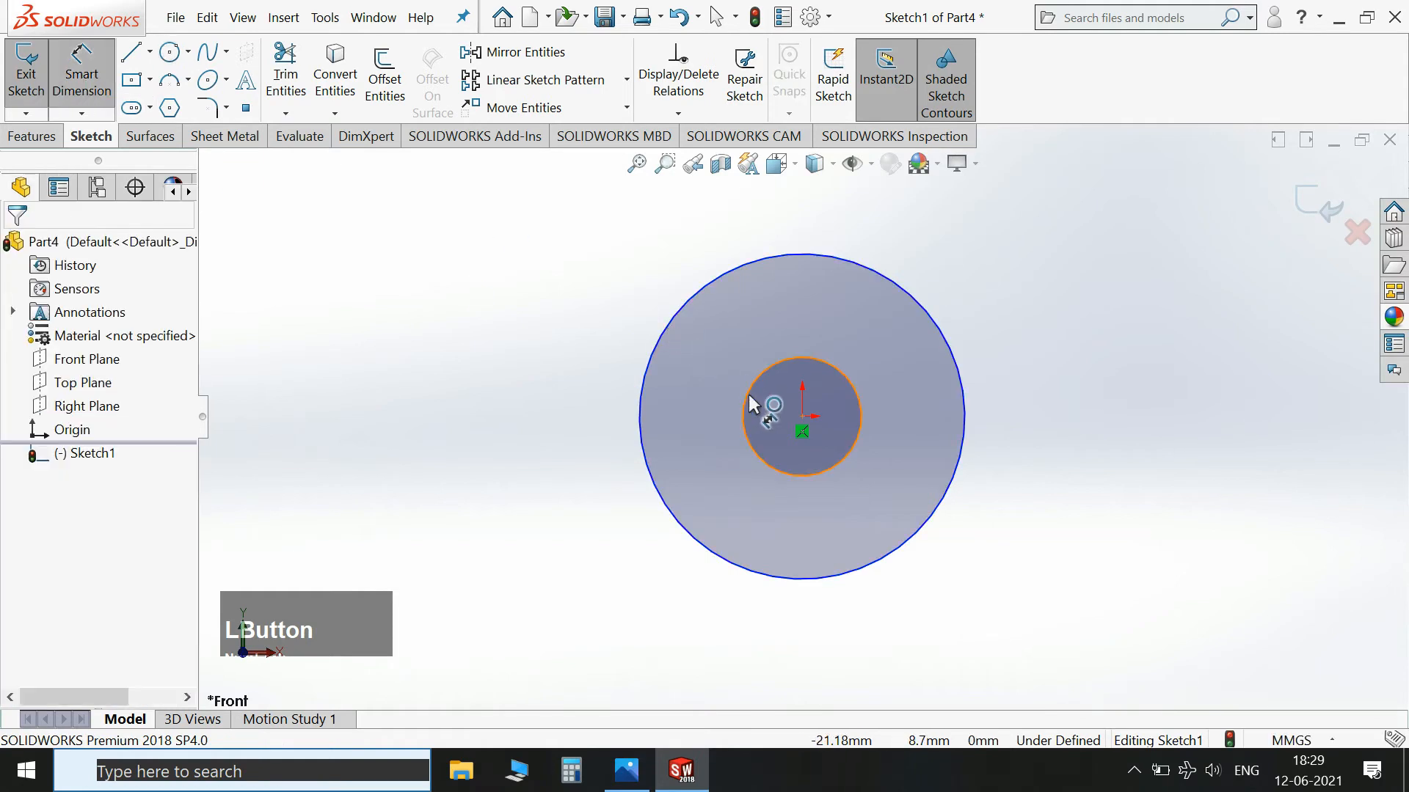
click(745, 394)
click(487, 330)
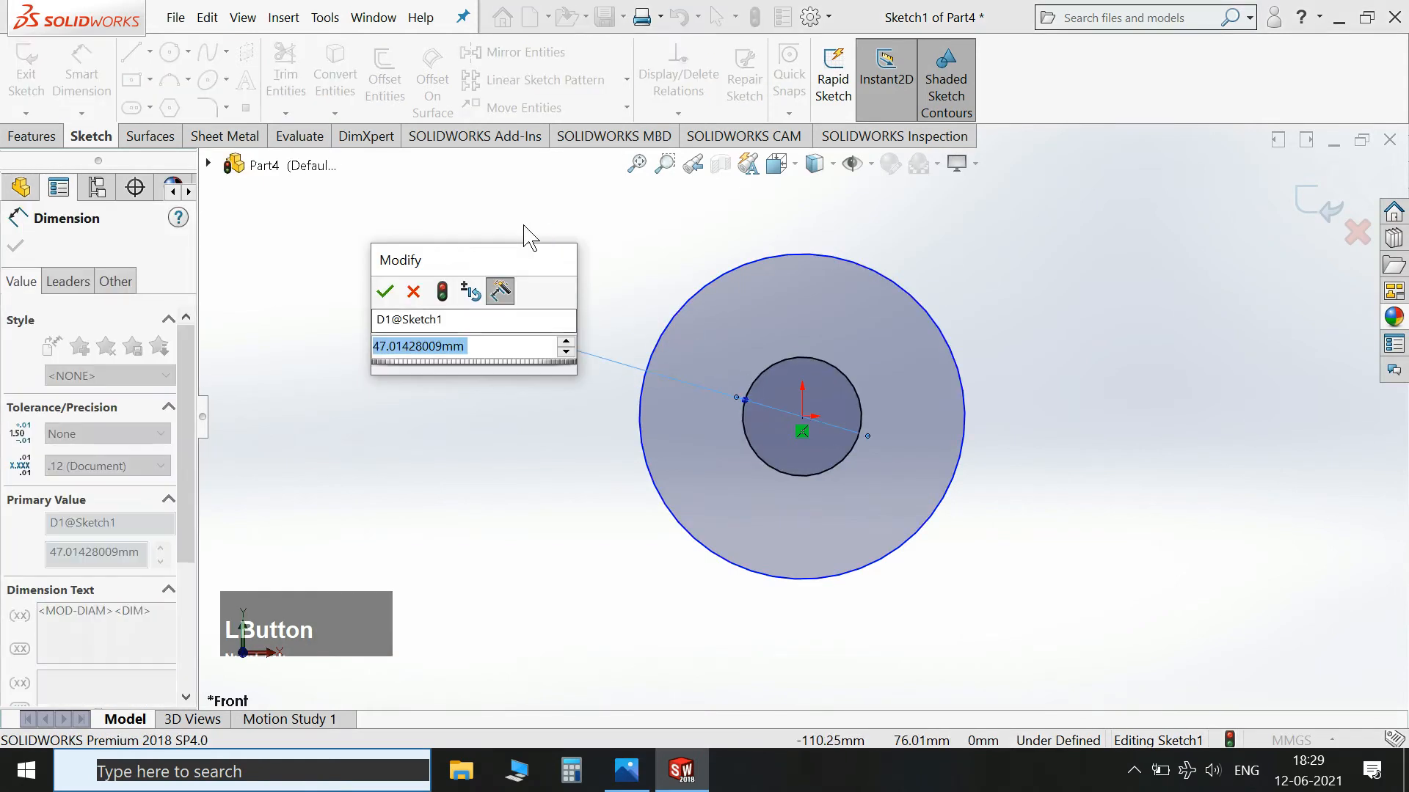
text(31.81)
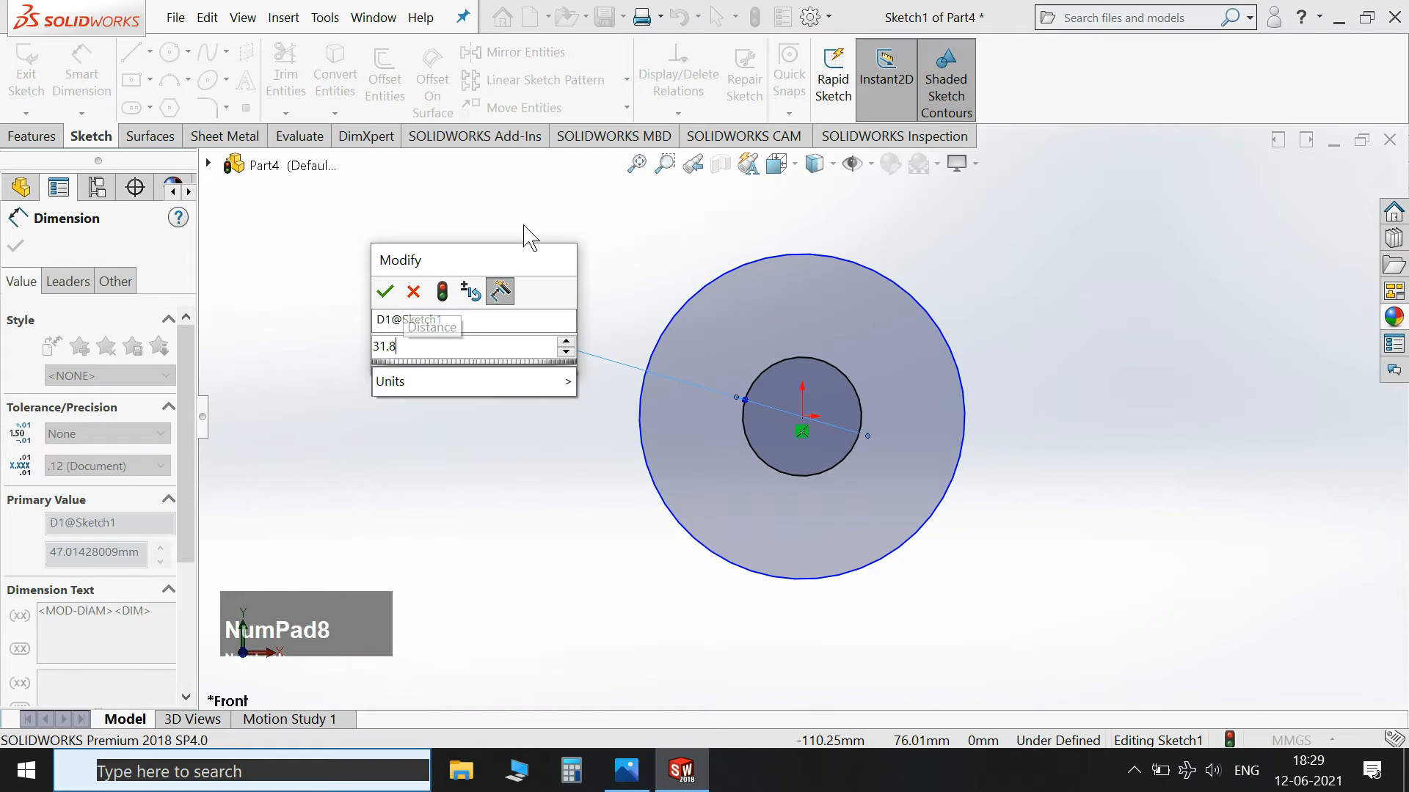
key(Return)
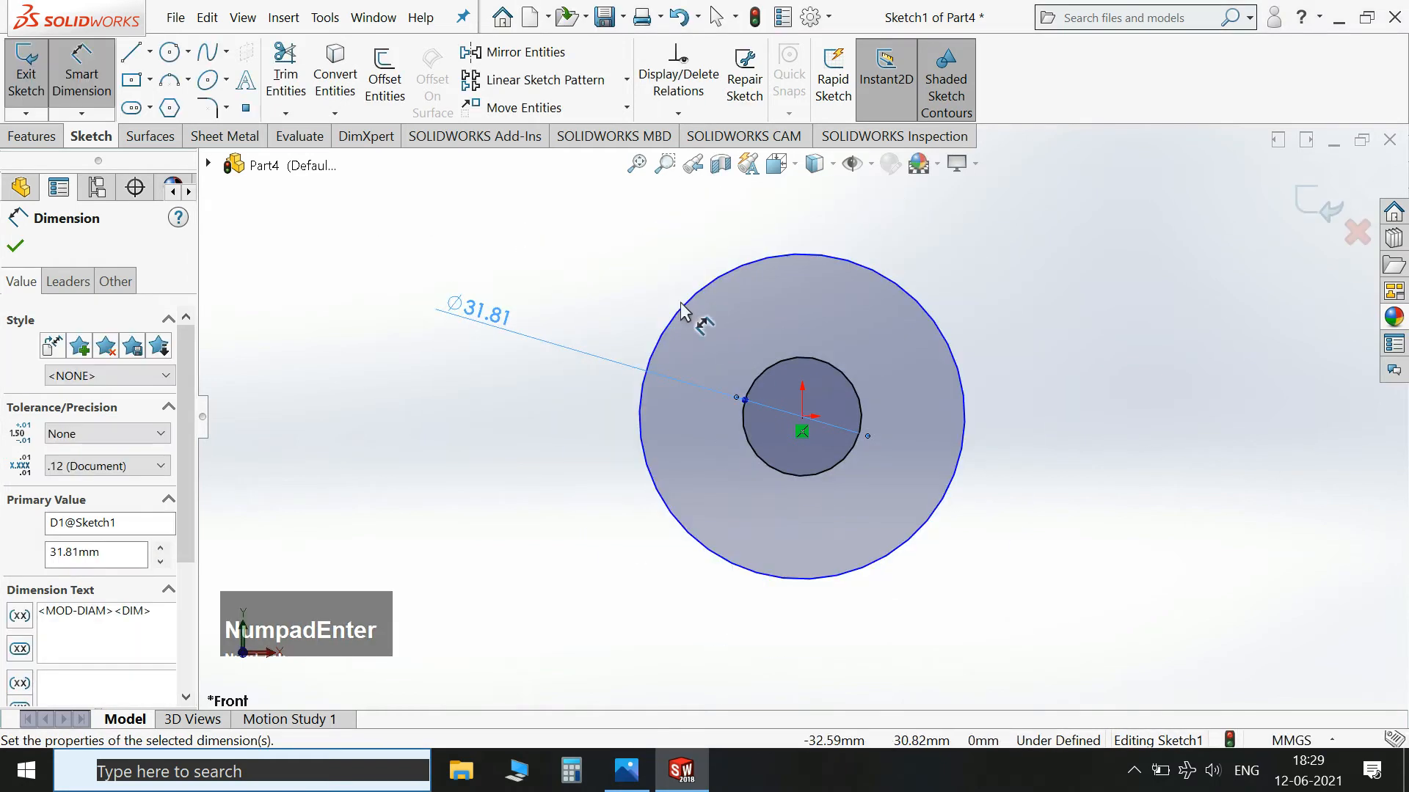
click(682, 304)
click(376, 535)
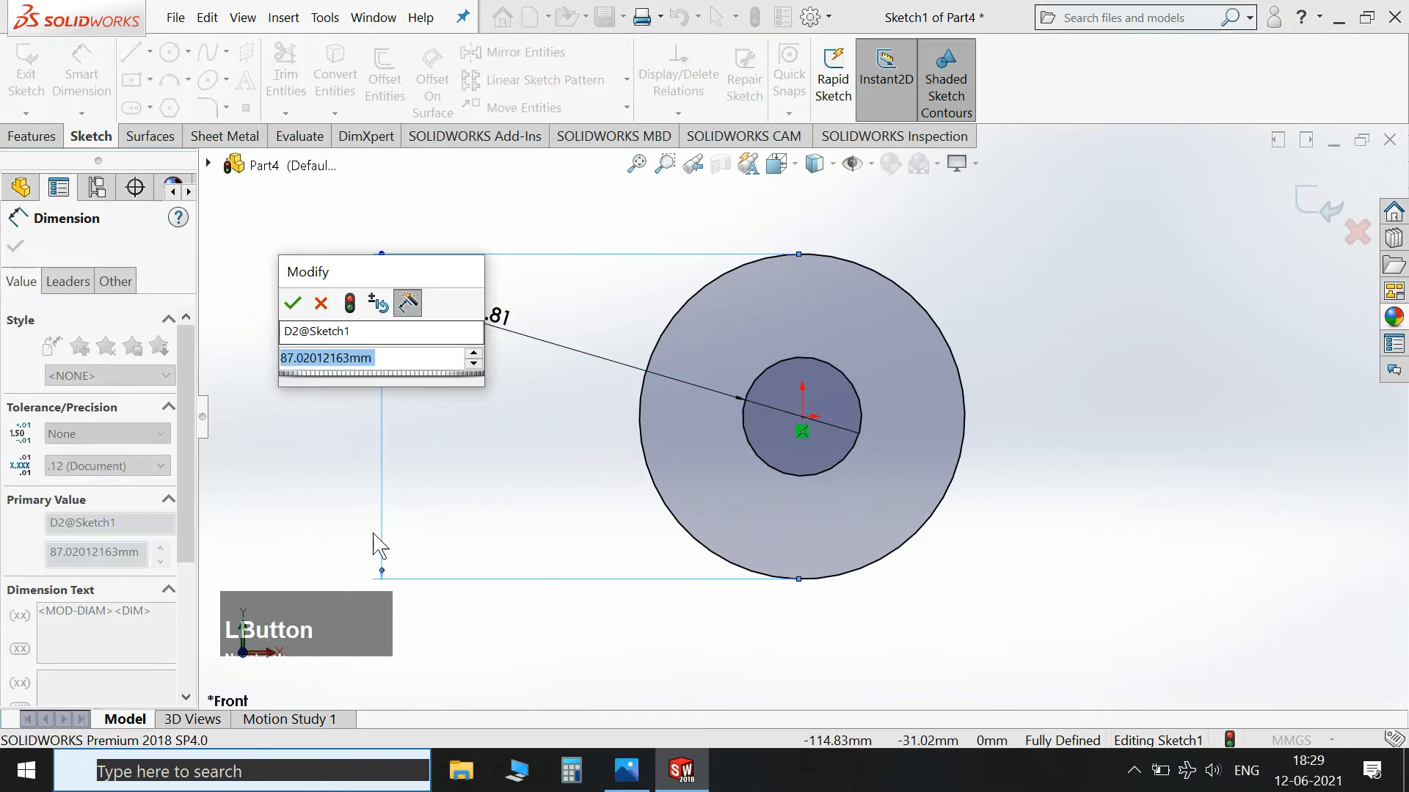
text(54)
key(KP_Enter)
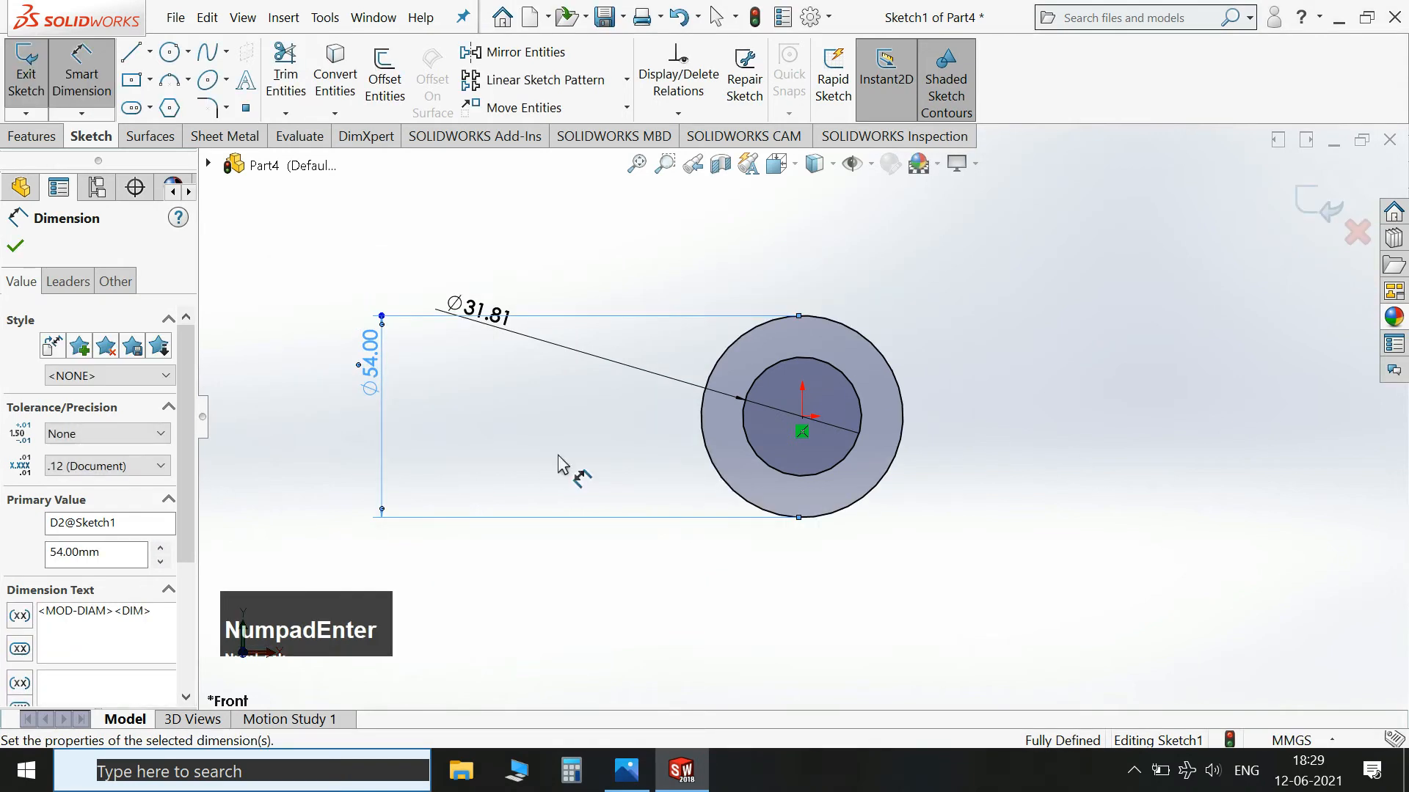
Draw a horizontal centerline about 66 mm long from the origin out past the right side of the outer circle.
scroll(798, 381, down, 1)
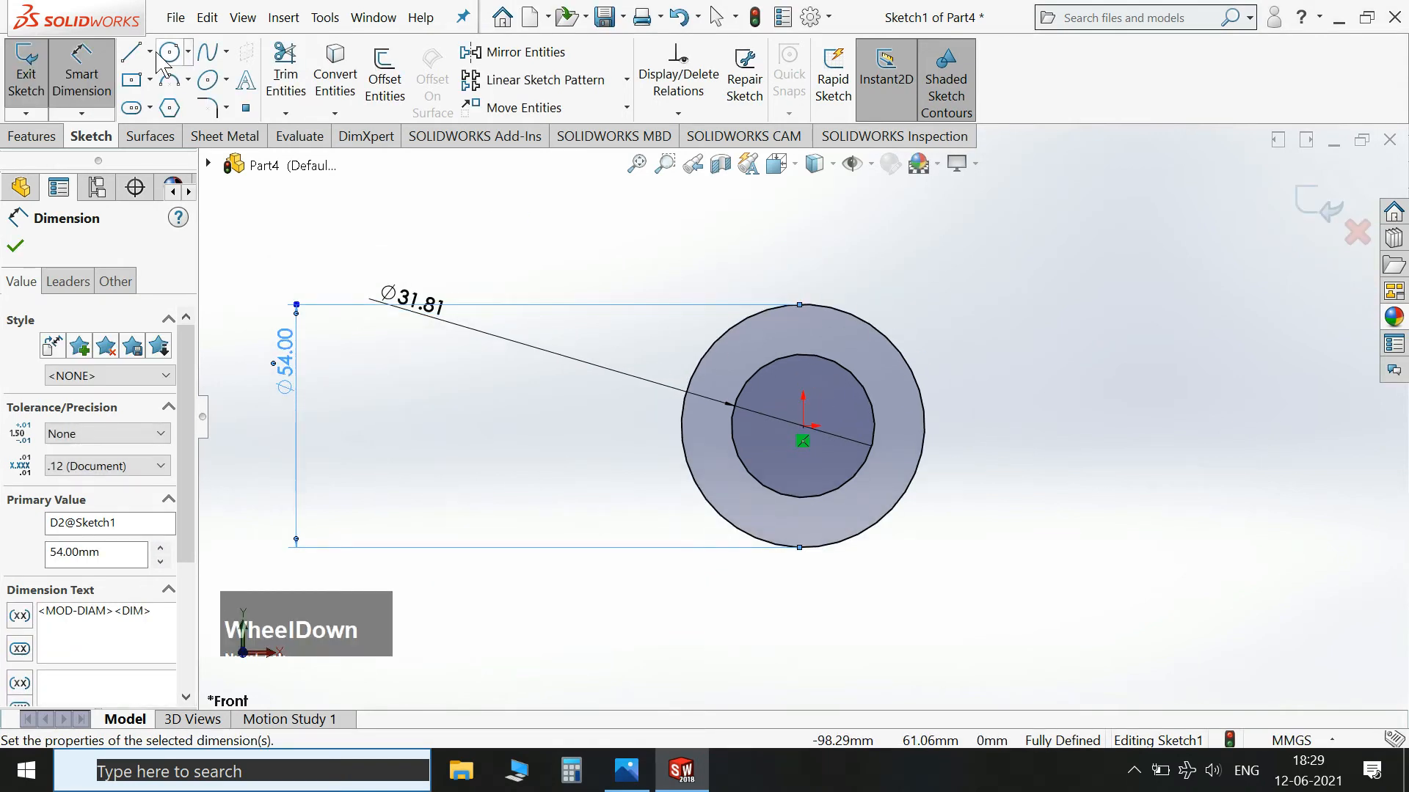
click(188, 51)
mouse_move(149, 52)
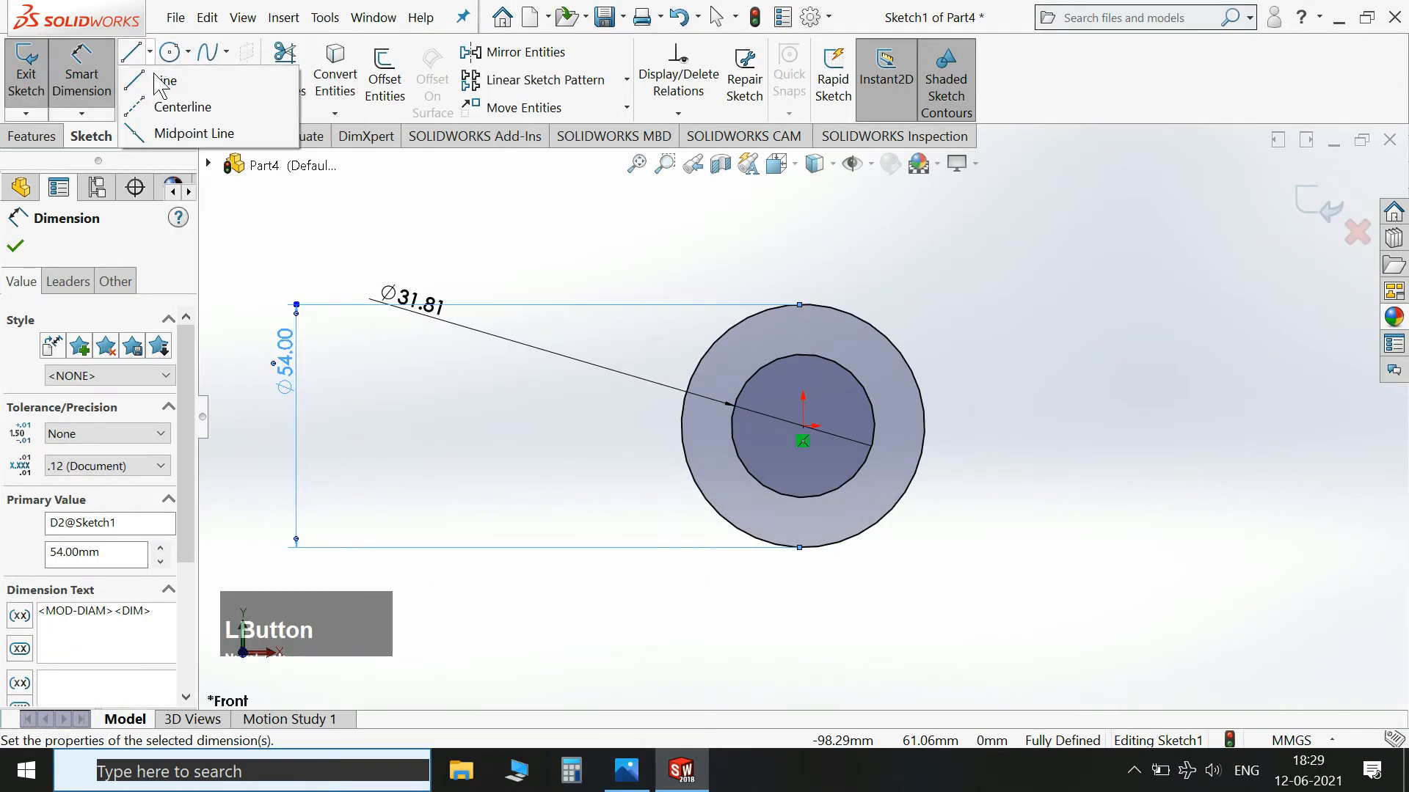
click(803, 426)
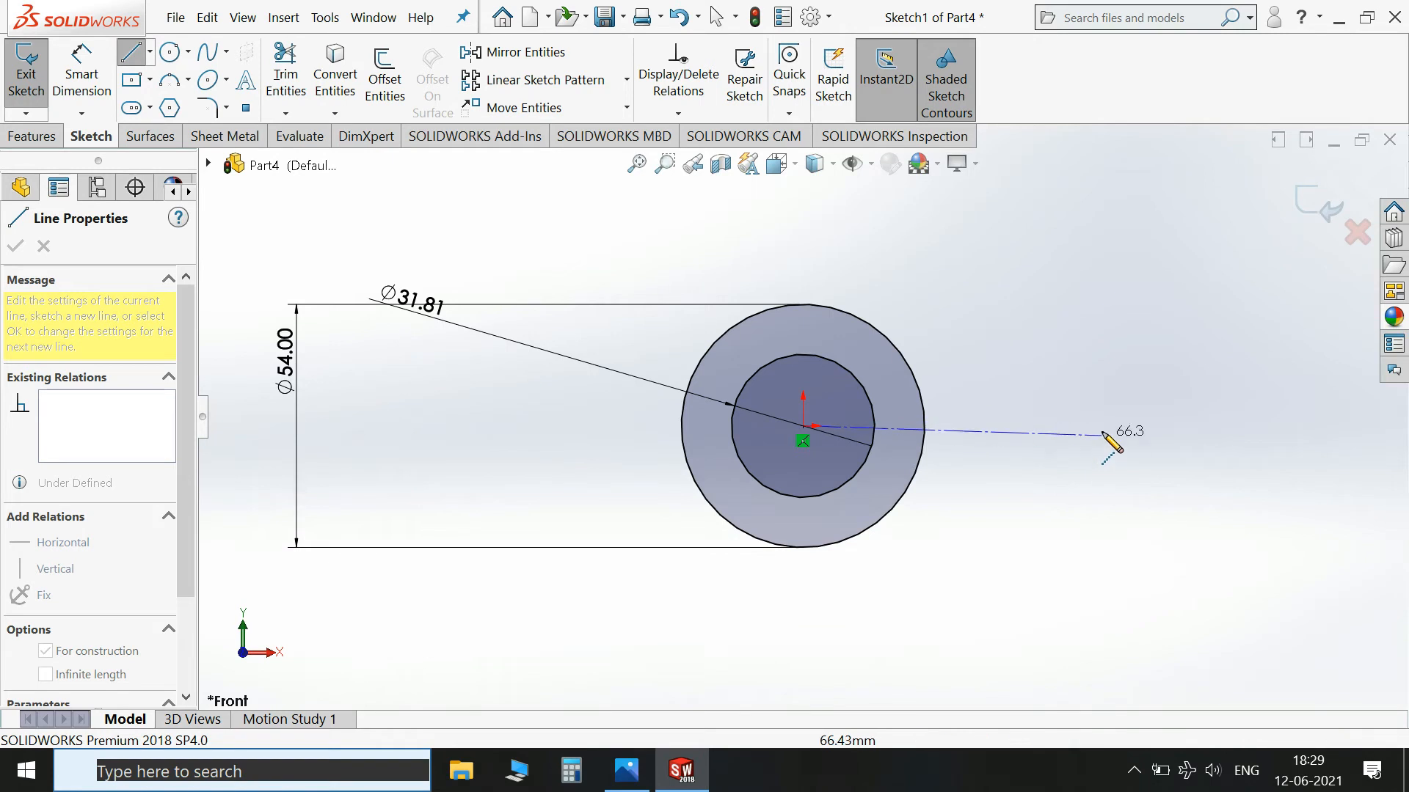
click(1104, 427)
key(Escape)
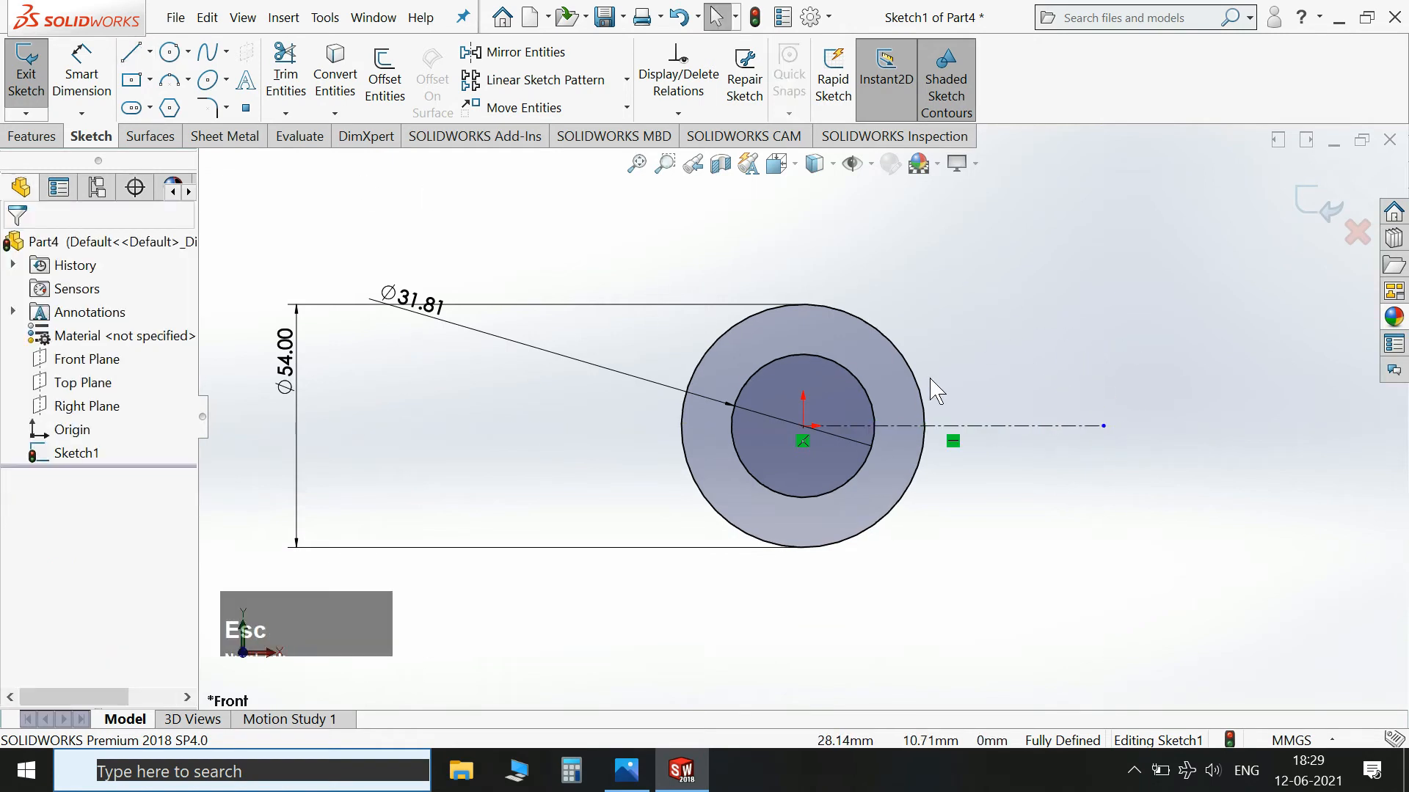
Draw three connected lines from the outer circle's top point about 52 mm right, down, and back to its bottom point.
click(132, 55)
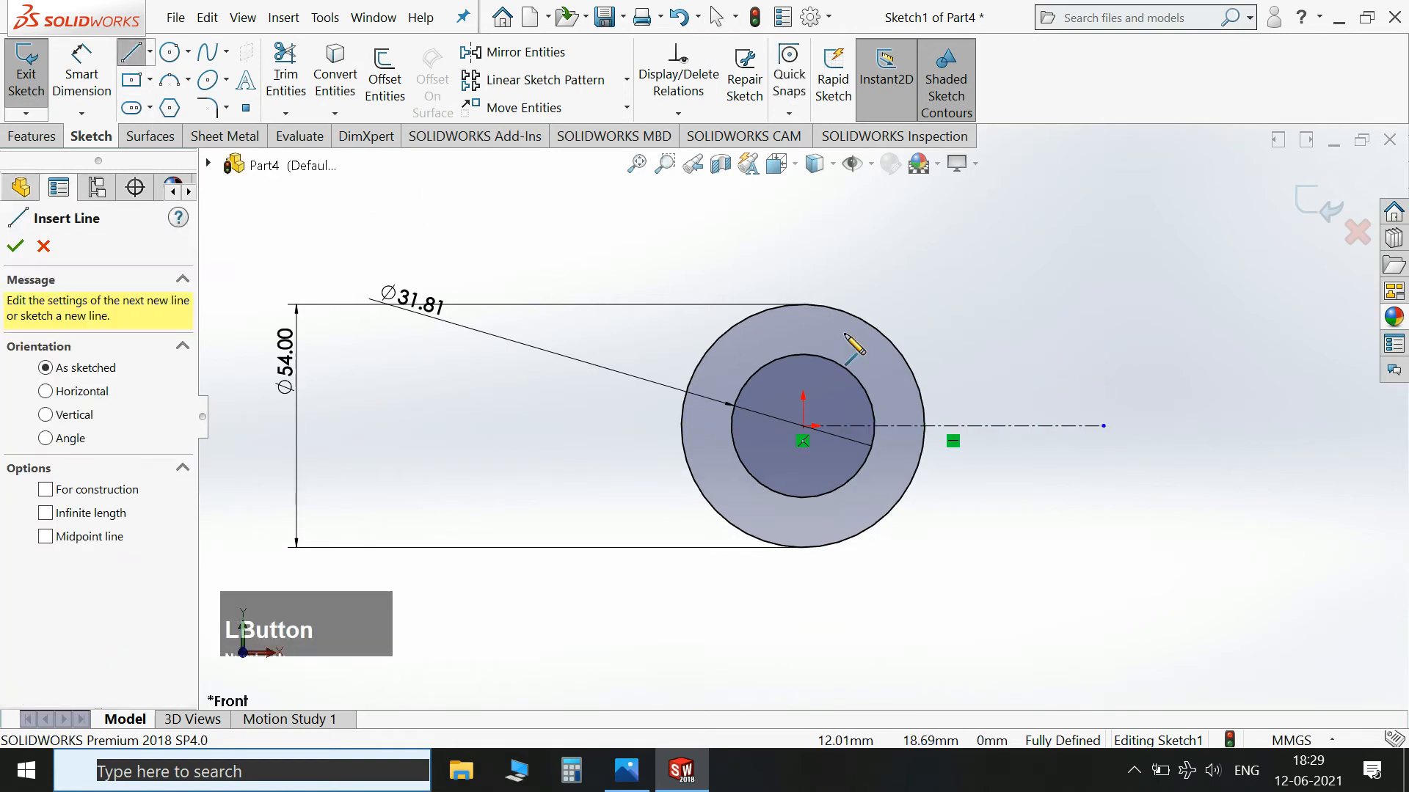
click(803, 304)
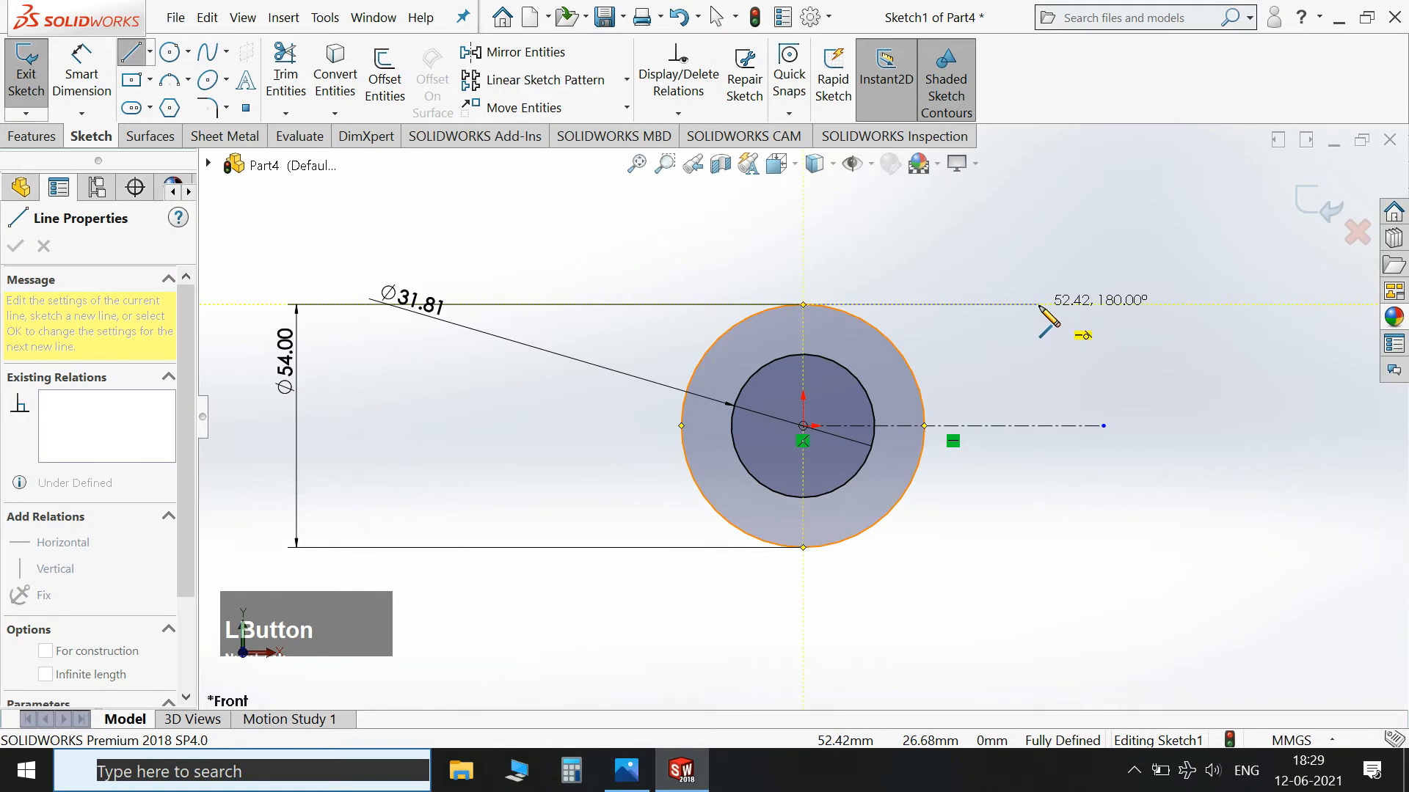
click(1039, 304)
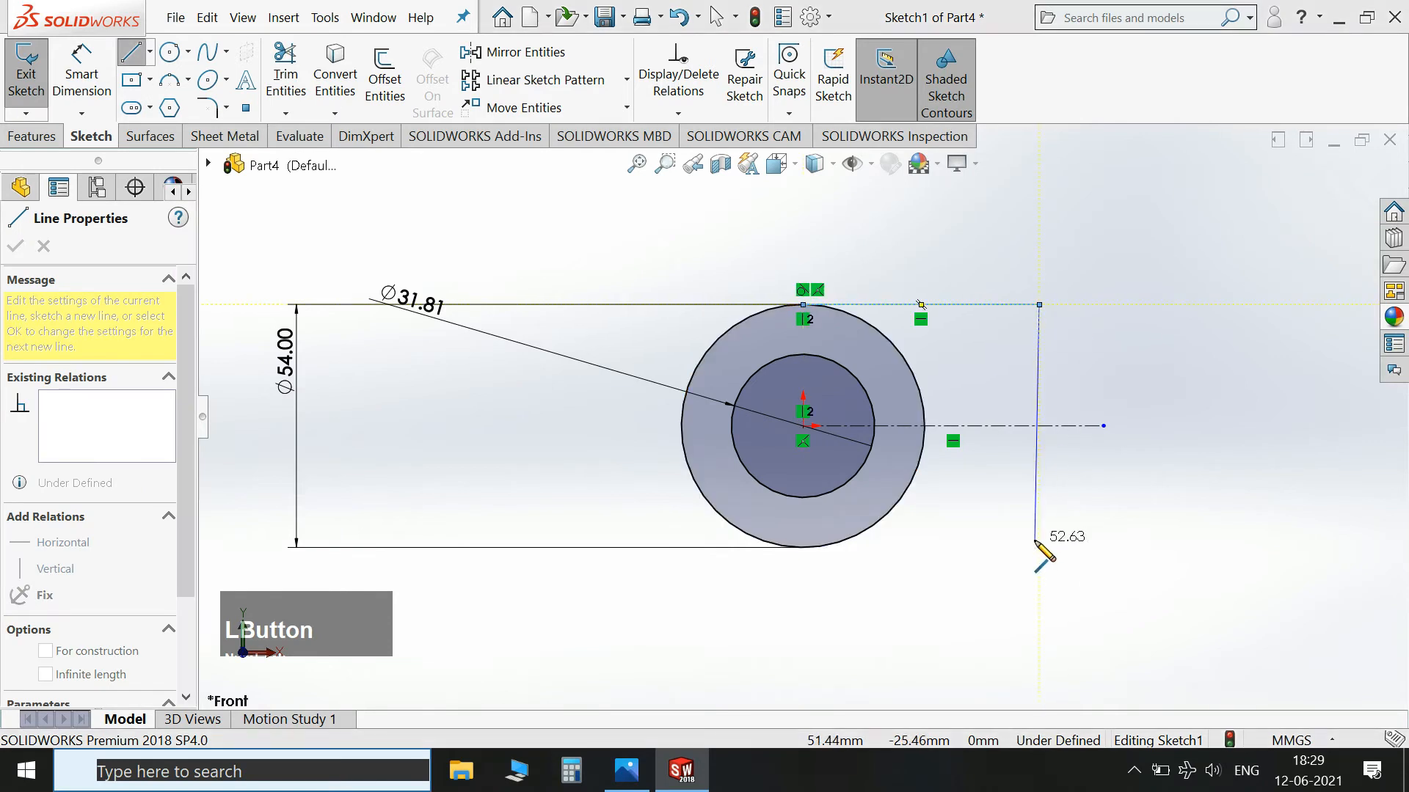
click(1044, 547)
click(802, 547)
key(Escape)
Dimension the upper horizontal line's length as 14 mm.
click(81, 74)
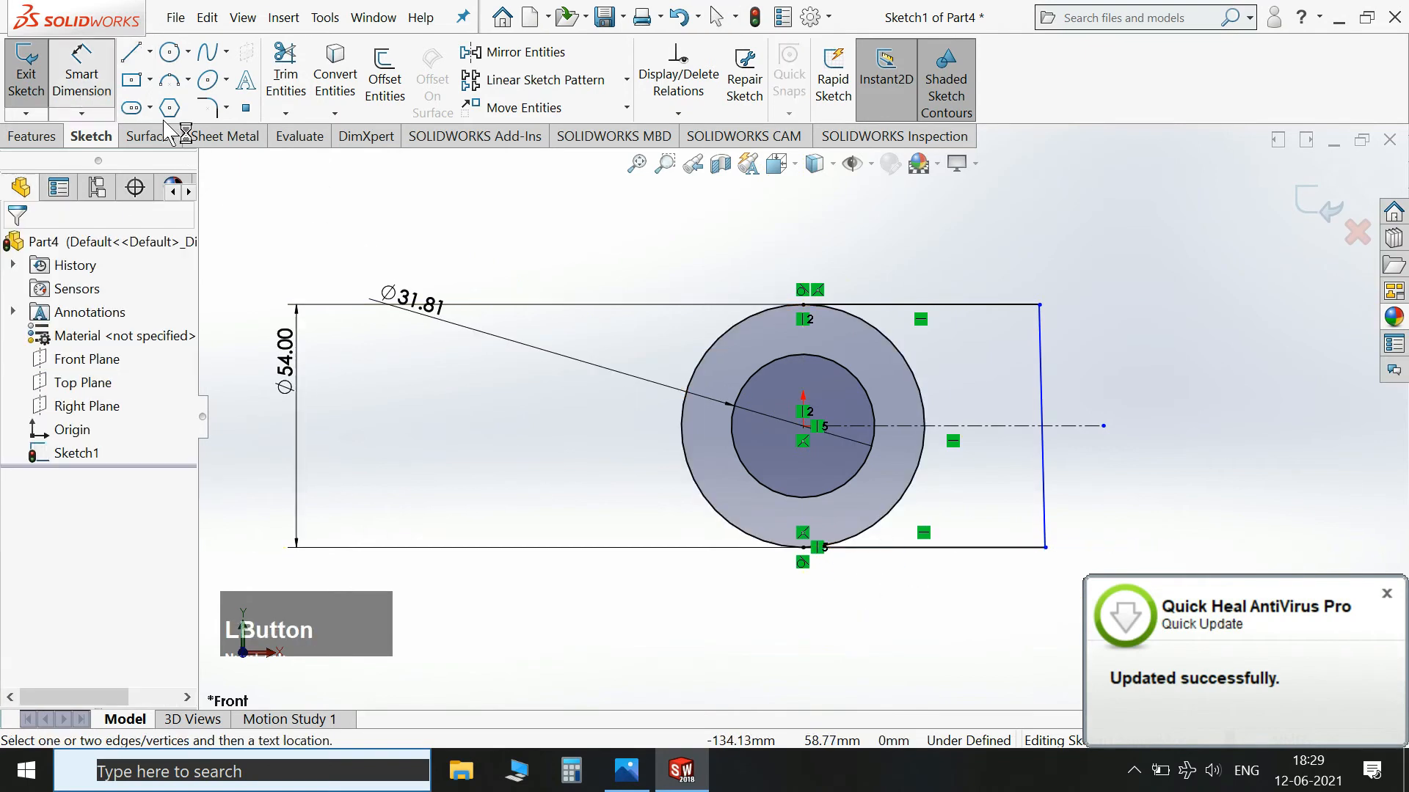
click(934, 315)
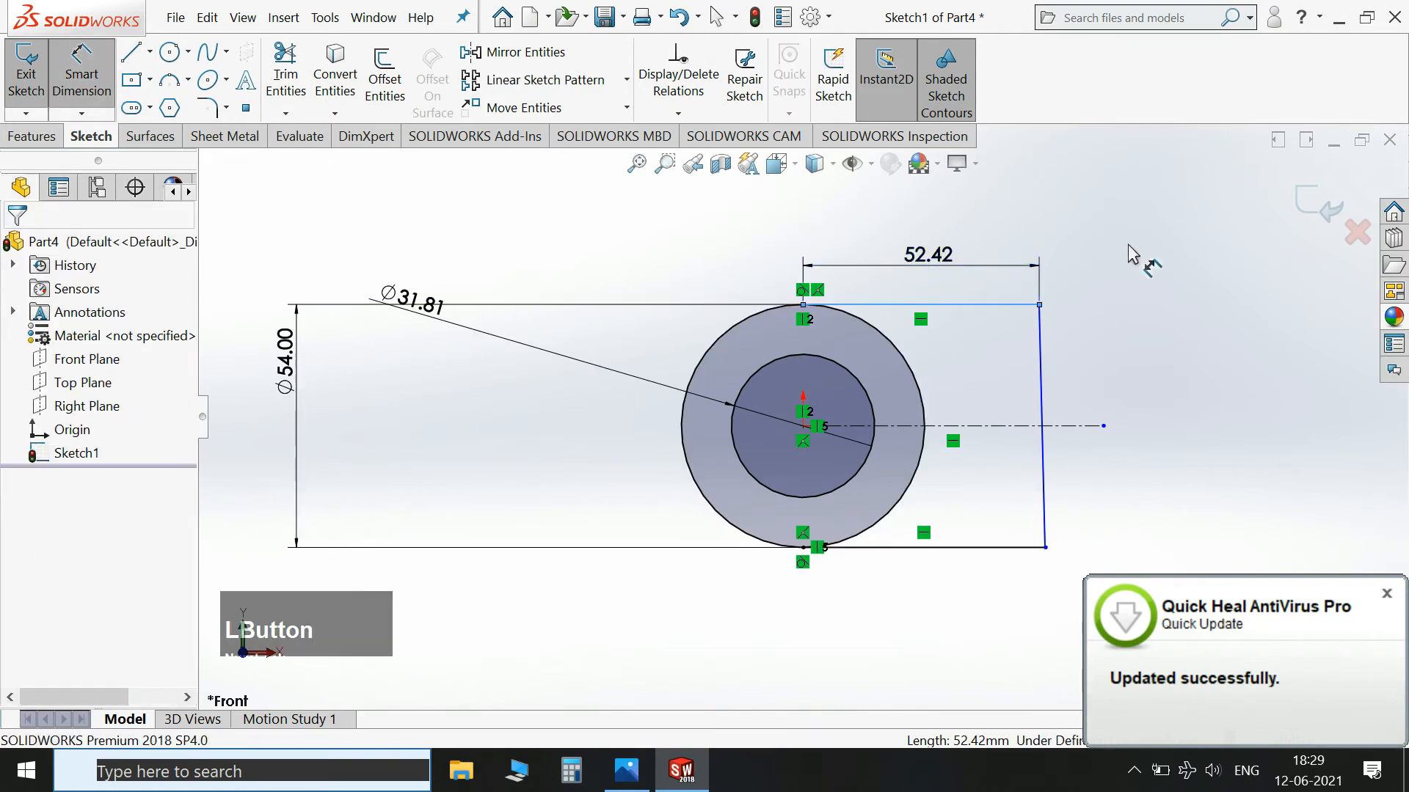
click(1134, 257)
text(14)
key(Return)
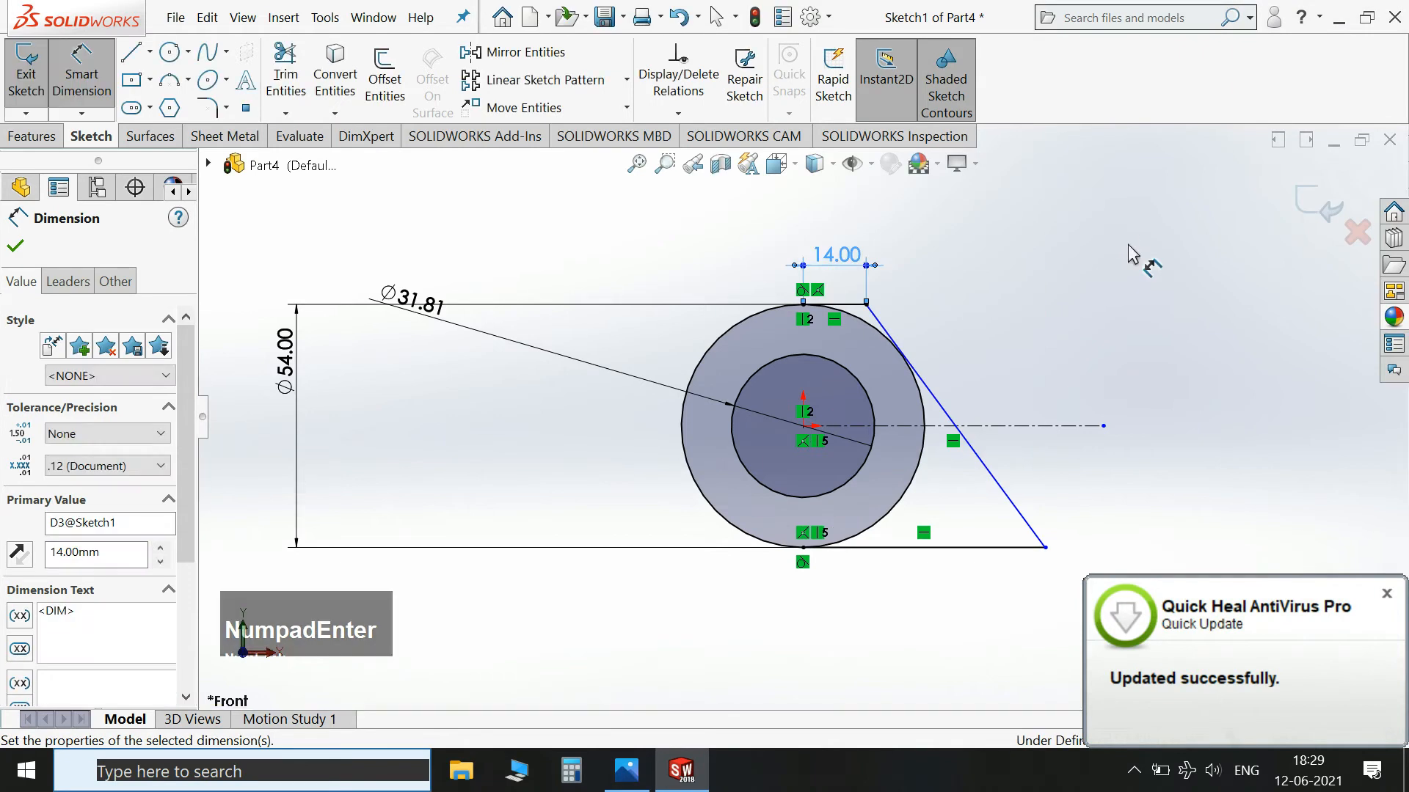
key(Escape)
Add a vertical relation to the slanted line connecting the two horizontal lines.
click(989, 475)
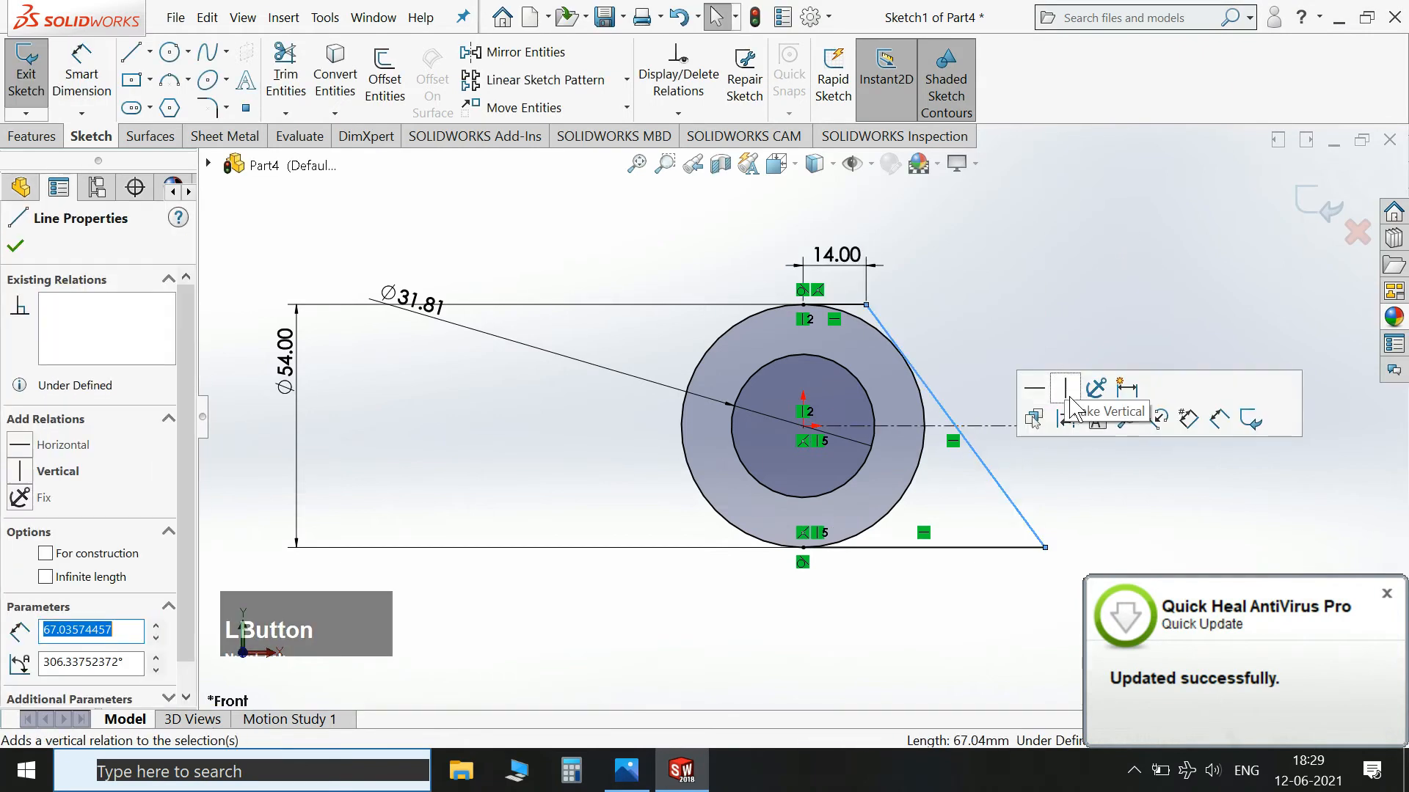
click(1061, 403)
click(926, 328)
Trim away the parts of both circles that extend to the right of the vertical line.
scroll(920, 375, down, 3)
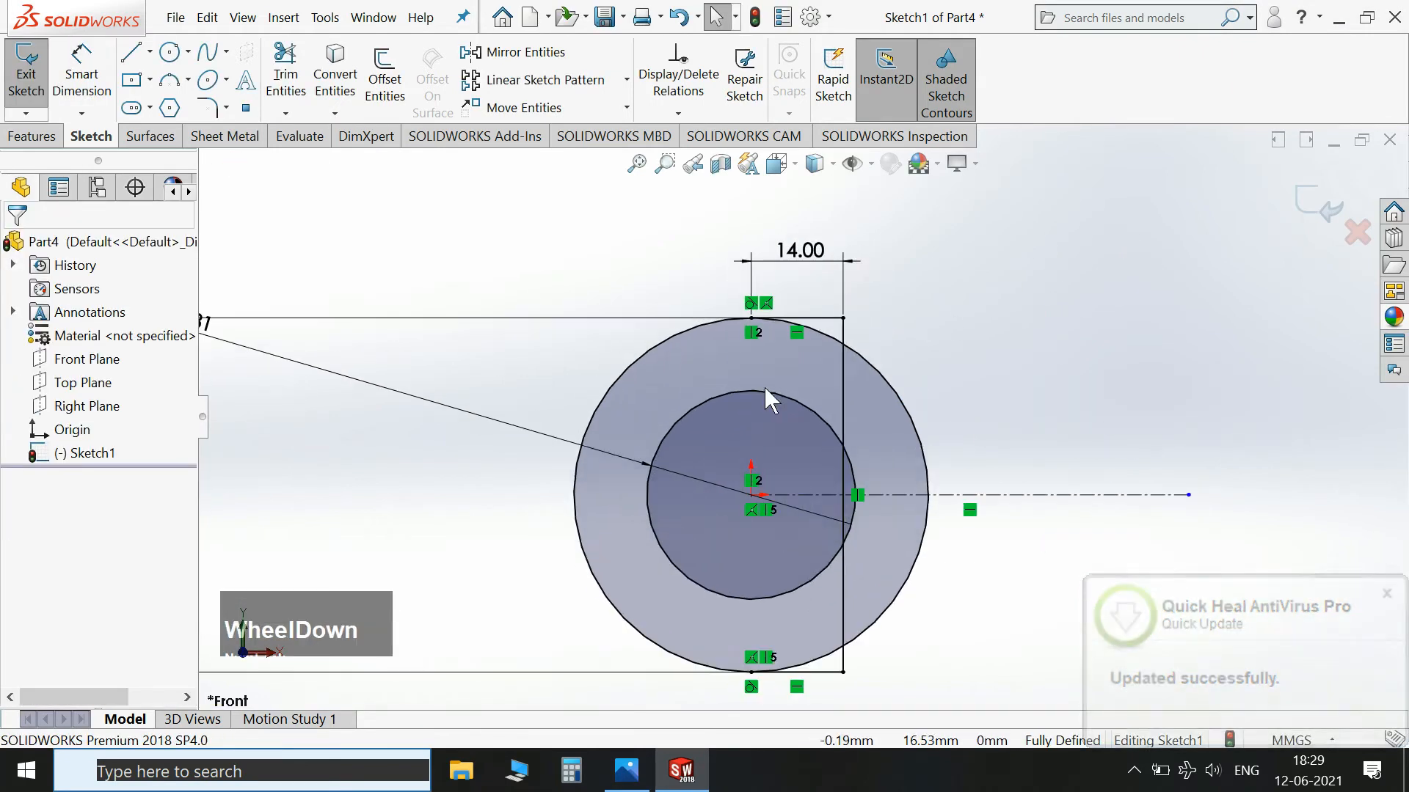
click(300, 85)
scroll(866, 349, down, 1)
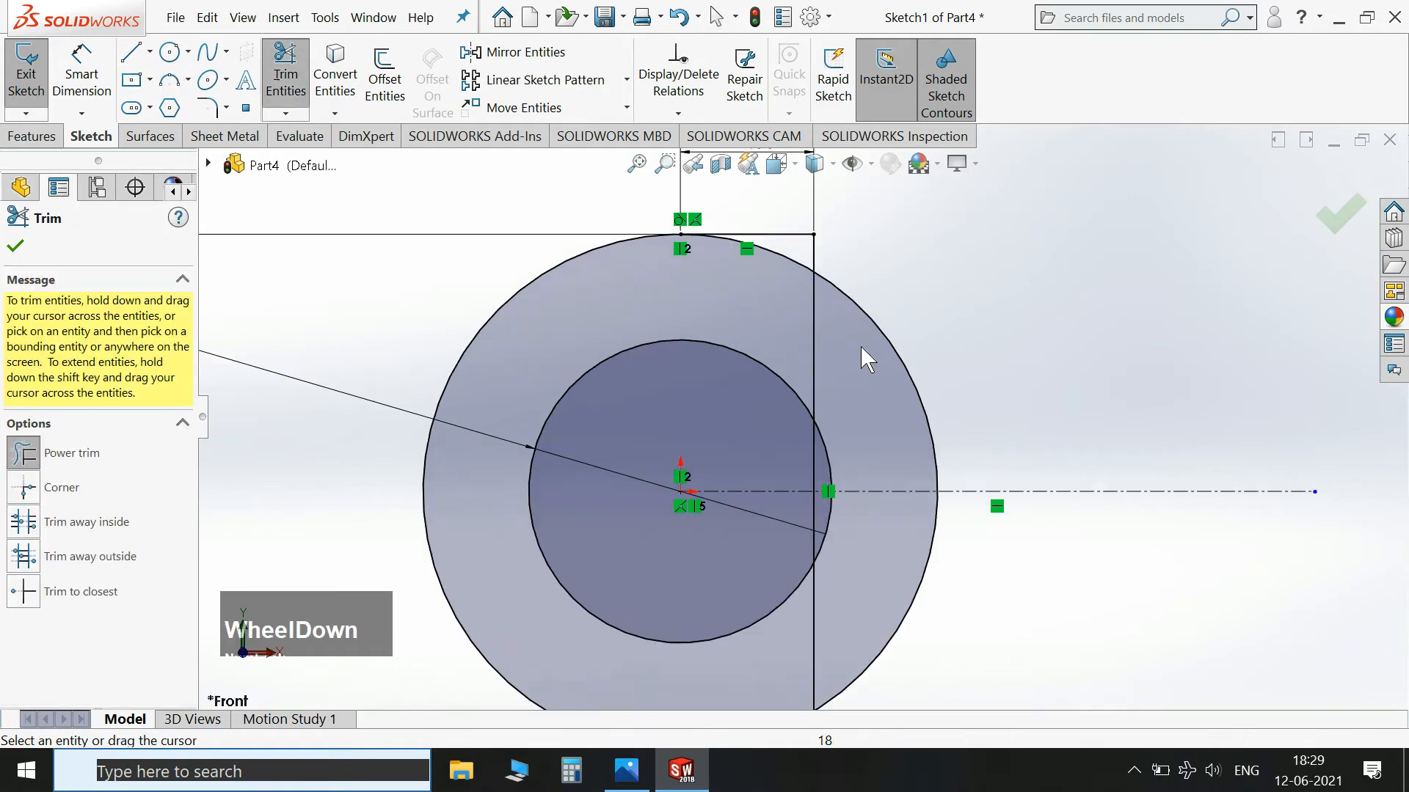
drag(928, 345, 825, 464)
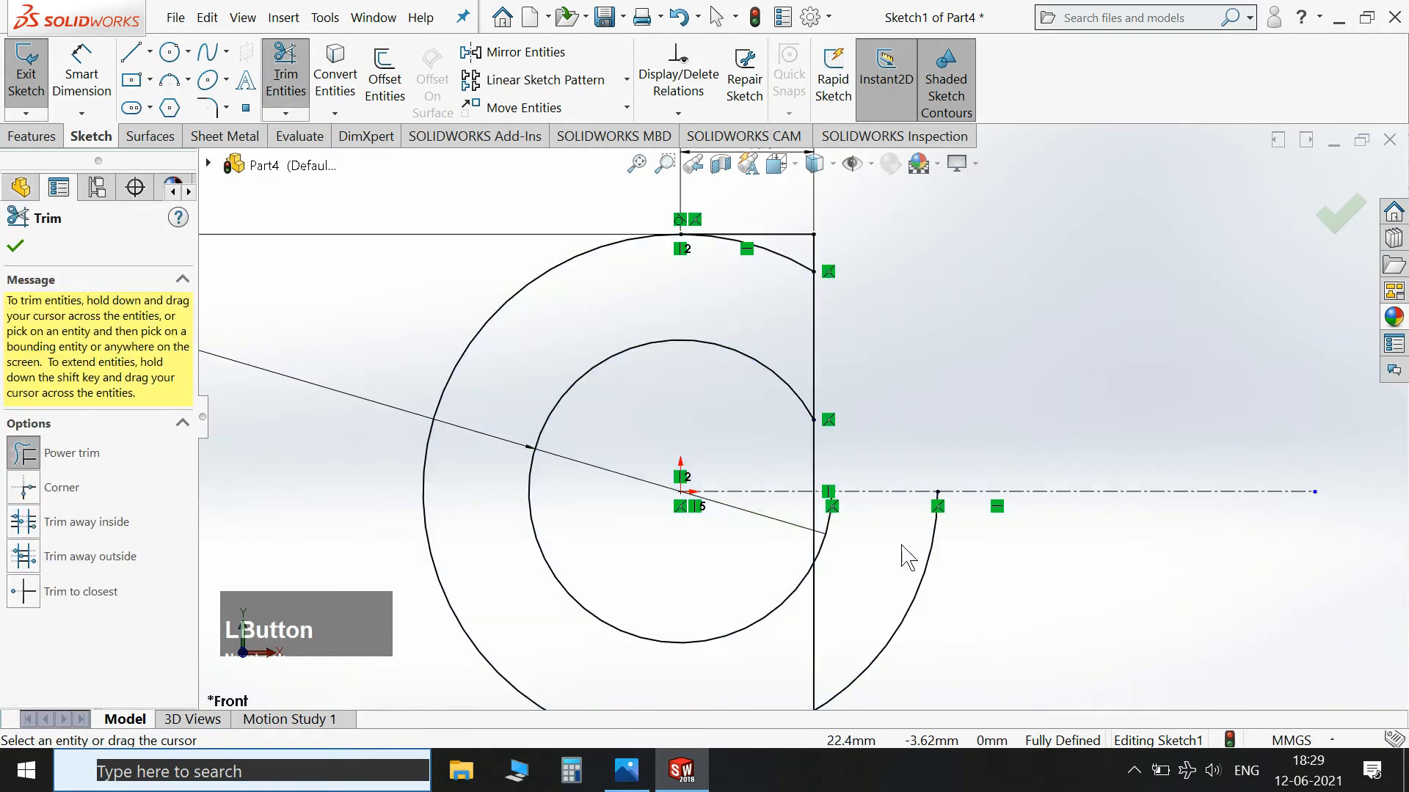
scroll(843, 557, up, 2)
scroll(800, 580, down, 3)
click(763, 491)
scroll(842, 559, up, 4)
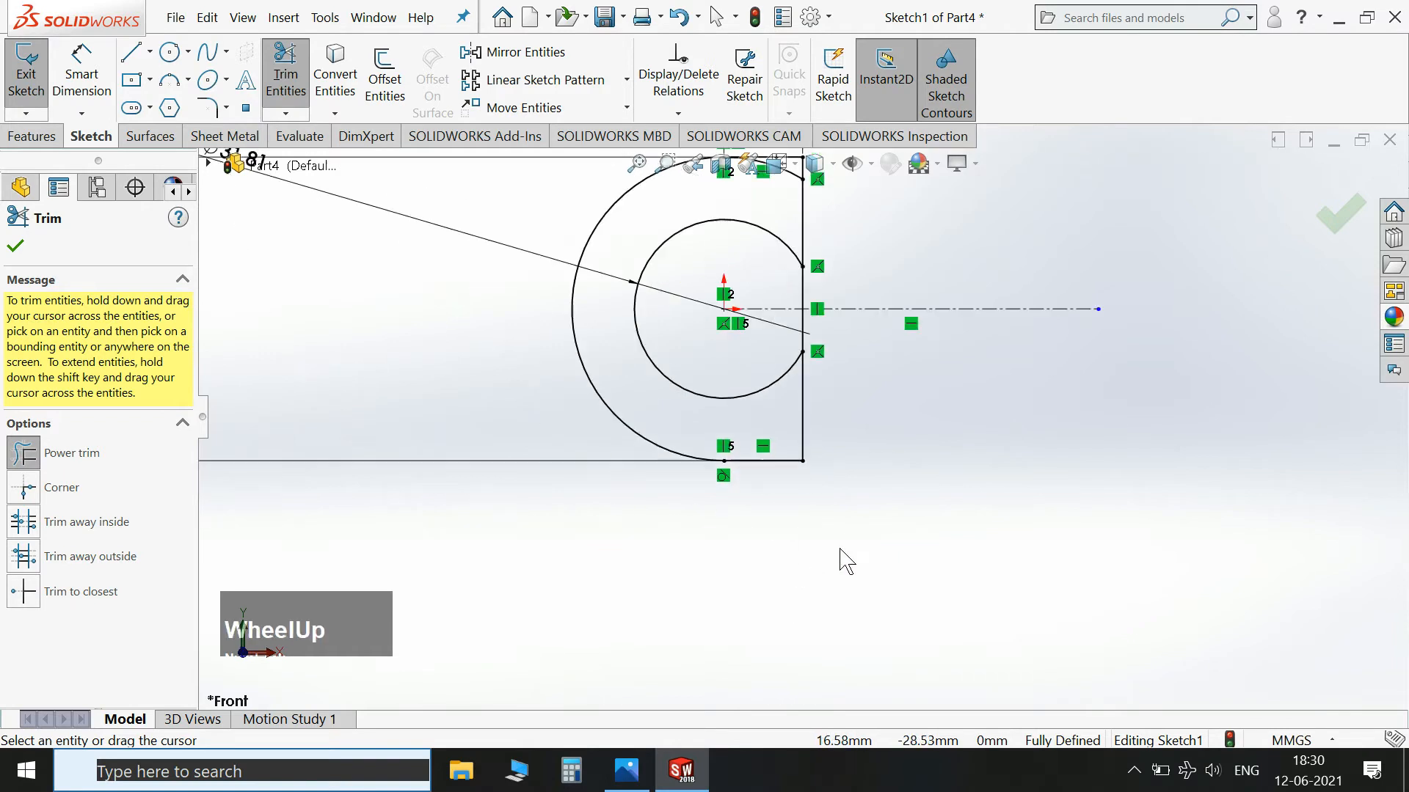
Trim the leftover outer arcs inside the two right corners and the vertical line segment across the inner circle's opening.
scroll(791, 212, down, 3)
click(816, 373)
scroll(818, 352, up, 2)
scroll(814, 484, down, 2)
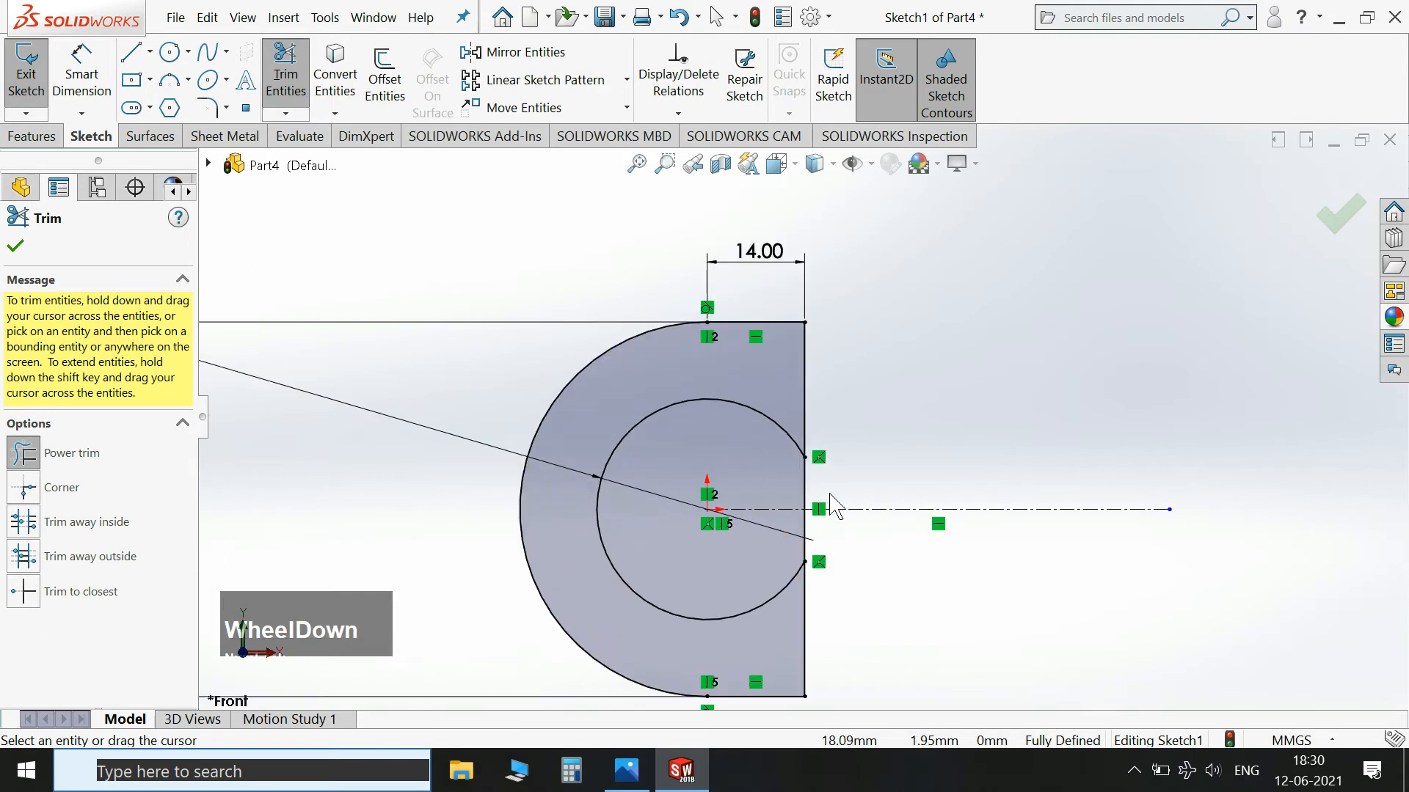
click(812, 483)
scroll(822, 532, down, 3)
click(782, 503)
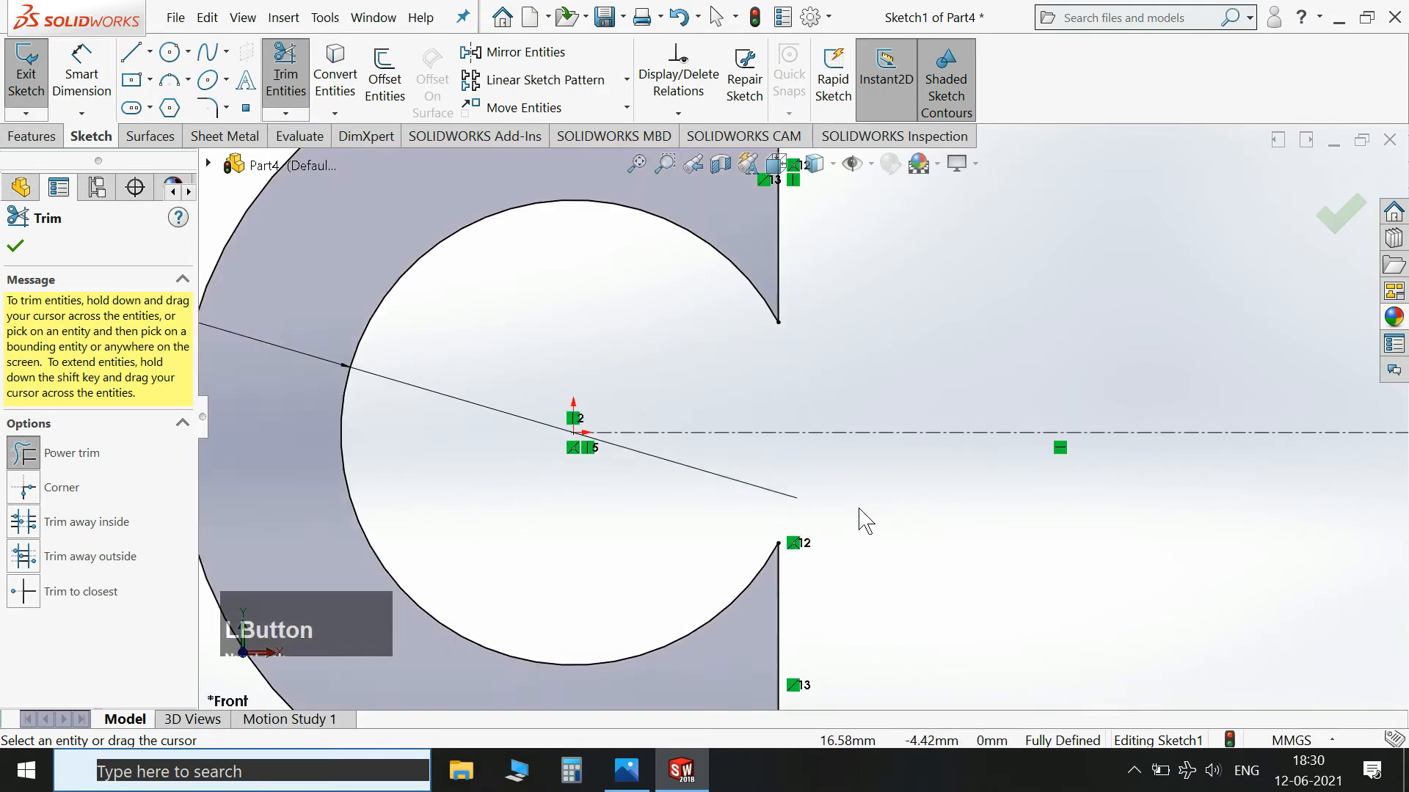
Offset the horizontal centerline by 12.5 mm in both directions.
scroll(889, 525, up, 3)
click(370, 88)
click(905, 423)
text(12.5)
key(Return)
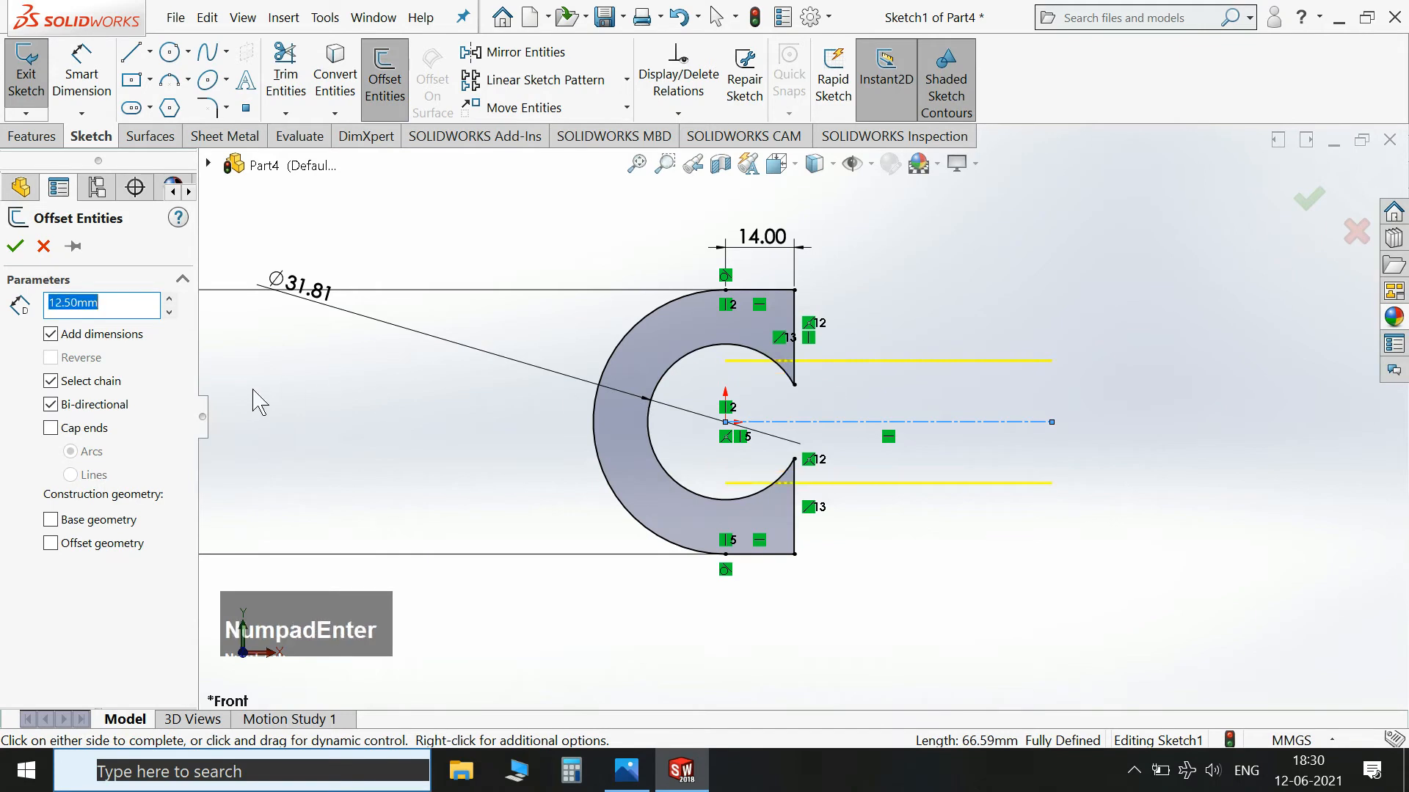
click(16, 246)
Trim the upper offset line and the corner it crosses, leaving a short edge between the inner arc and the vertical line.
click(285, 73)
scroll(981, 528, down, 3)
mouse_move(670, 258)
mouse_down()
mouse_move(728, 254)
mouse_move(607, 274)
mouse_move(587, 248)
mouse_move(606, 264)
mouse_up()
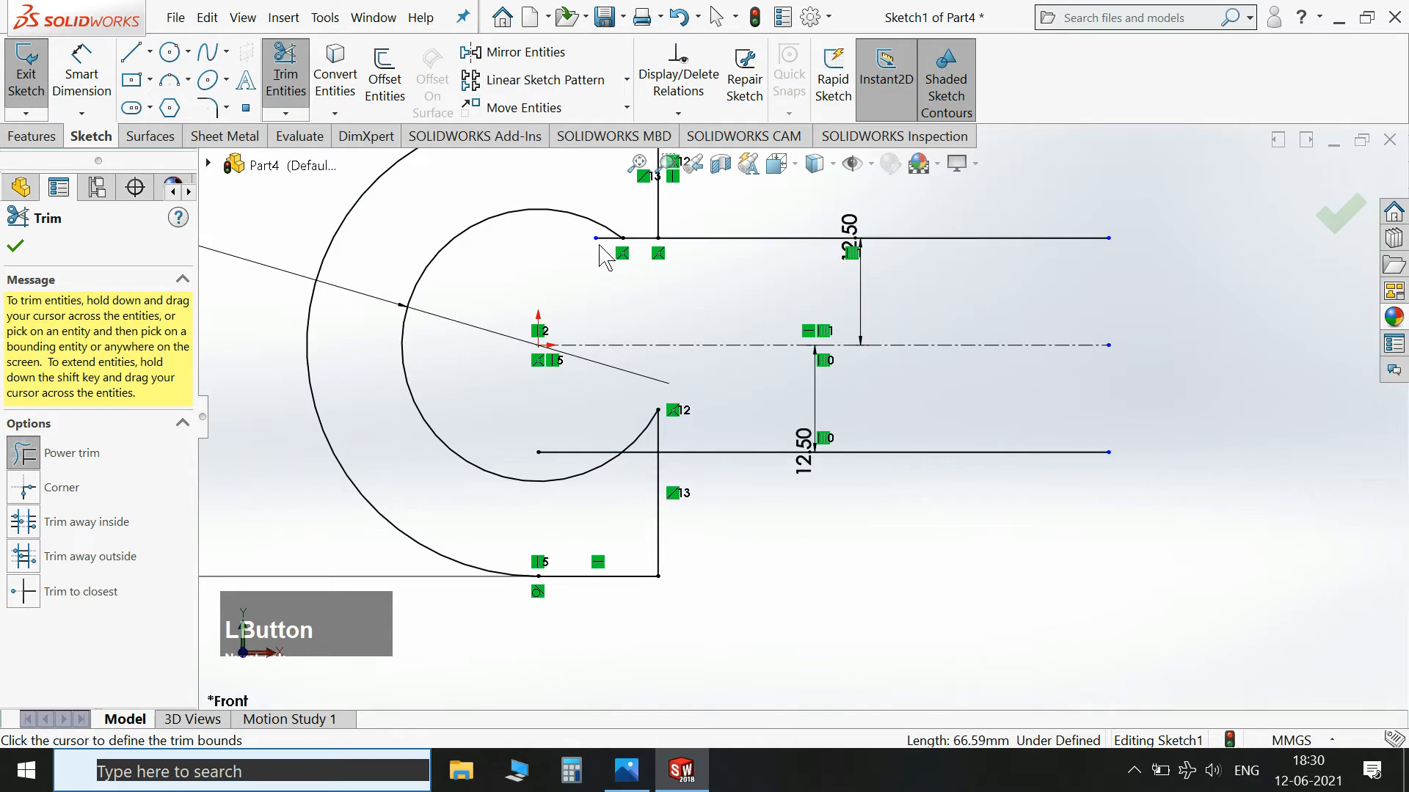
scroll(660, 242, down, 3)
mouse_move(609, 334)
mouse_down()
mouse_move(606, 305)
mouse_move(843, 279)
mouse_move(916, 378)
mouse_up()
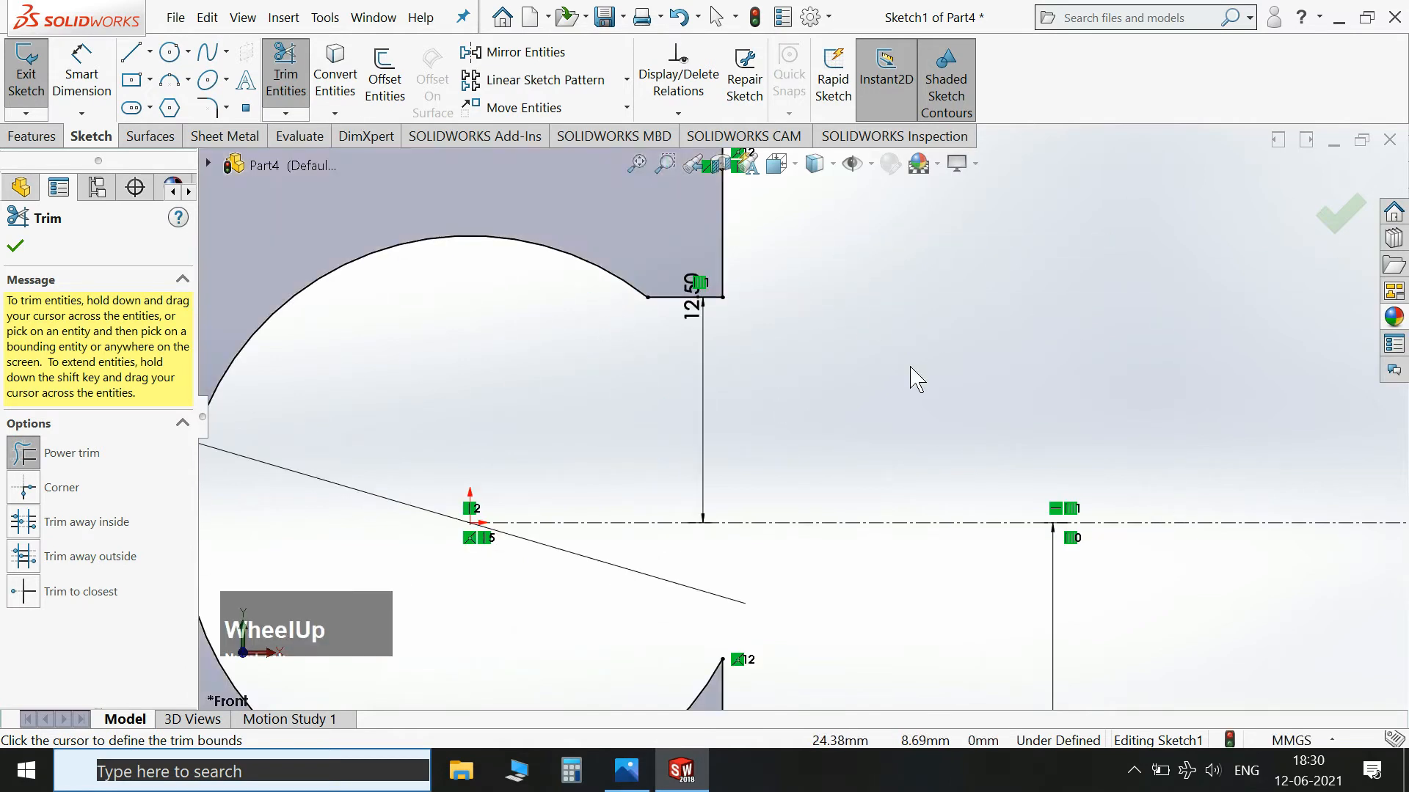
Trim the lower offset line and its crossed corner to match, leaving a short edge between the inner arc and the vertical line.
scroll(785, 606, down, 5)
mouse_move(543, 506)
mouse_down()
mouse_move(496, 494)
mouse_move(540, 438)
mouse_up()
scroll(968, 558, up, 8)
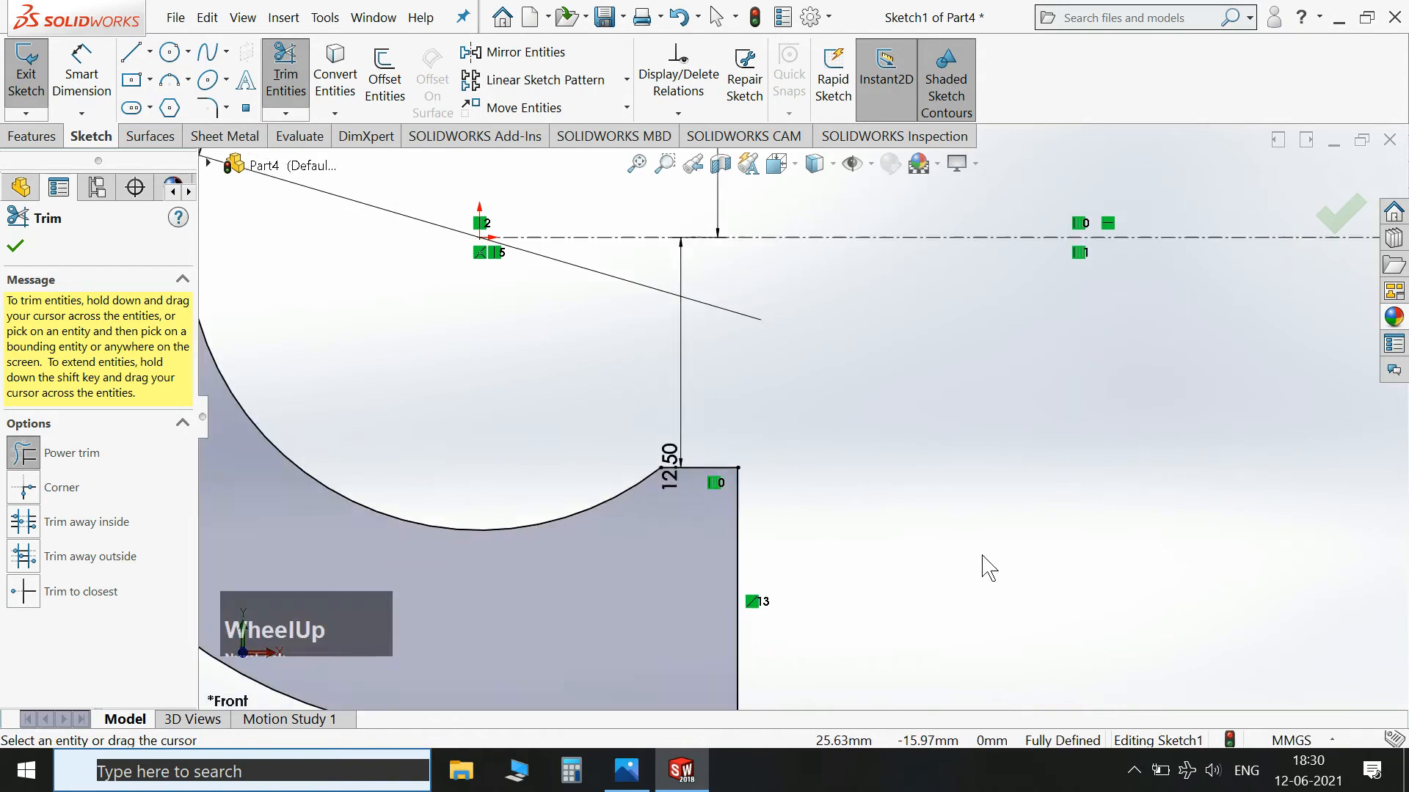
scroll(807, 358, down, 1)
scroll(714, 292, up, 2)
scroll(595, 308, down, 2)
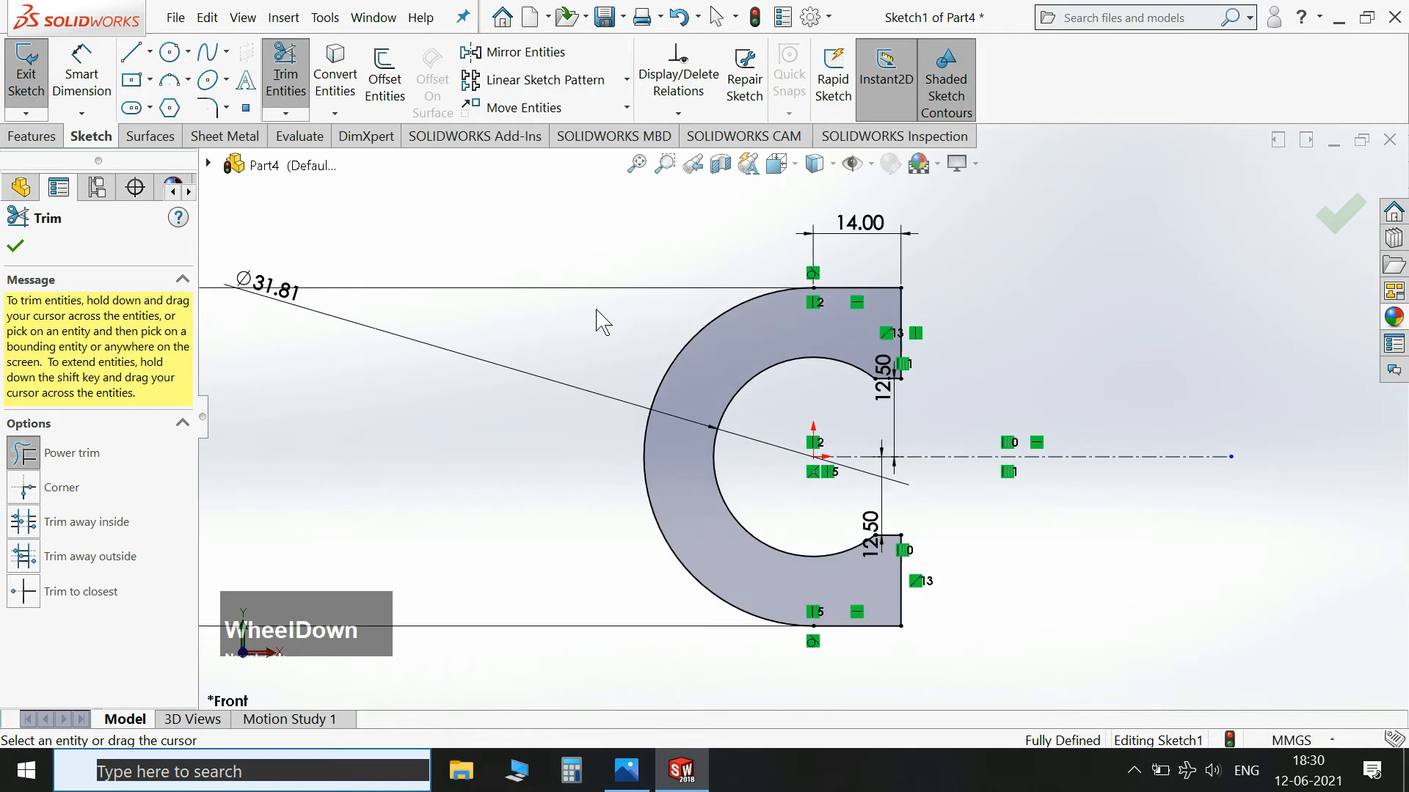
Draw a small center rectangle centred on the top point of the inner arc.
click(150, 80)
click(199, 132)
scroll(812, 363, down, 3)
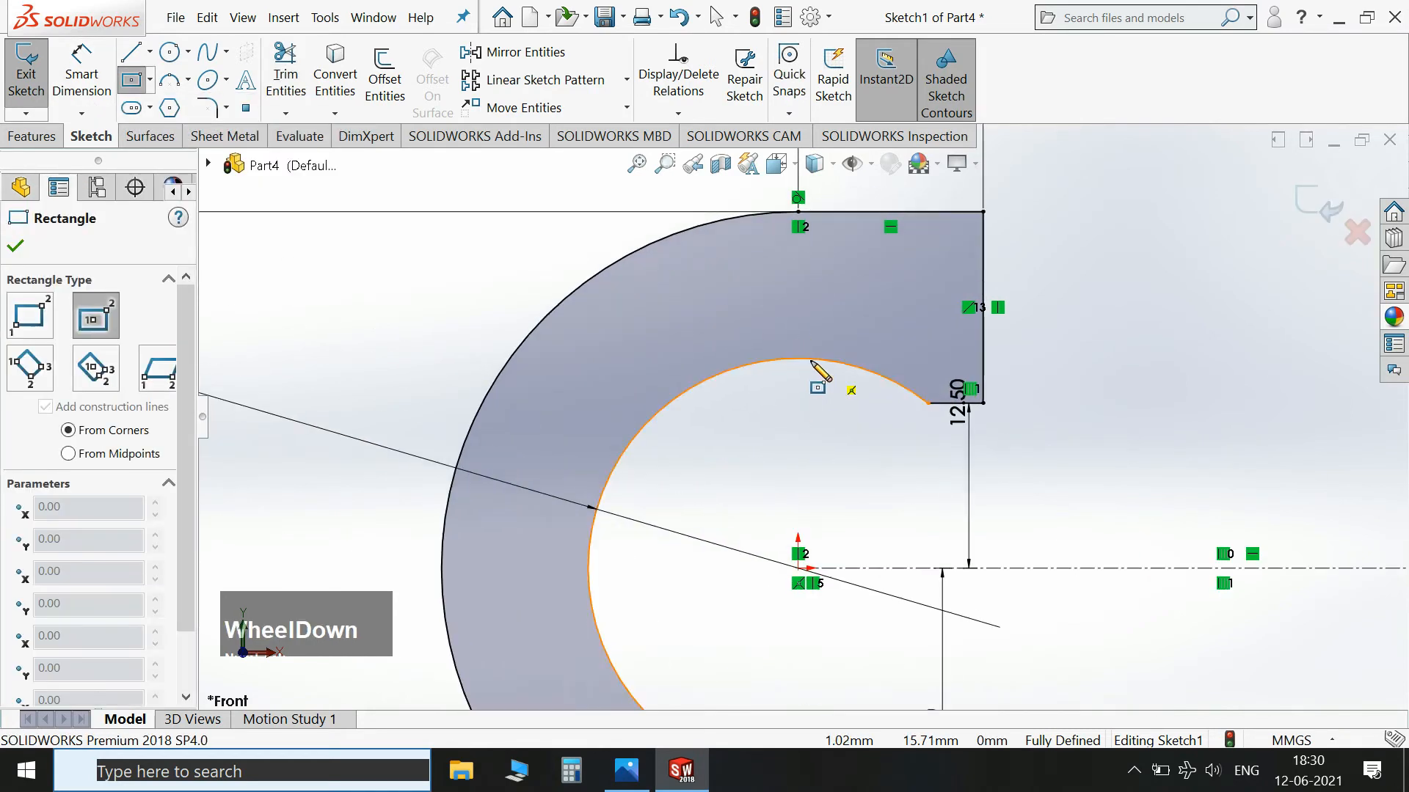
click(798, 359)
click(822, 384)
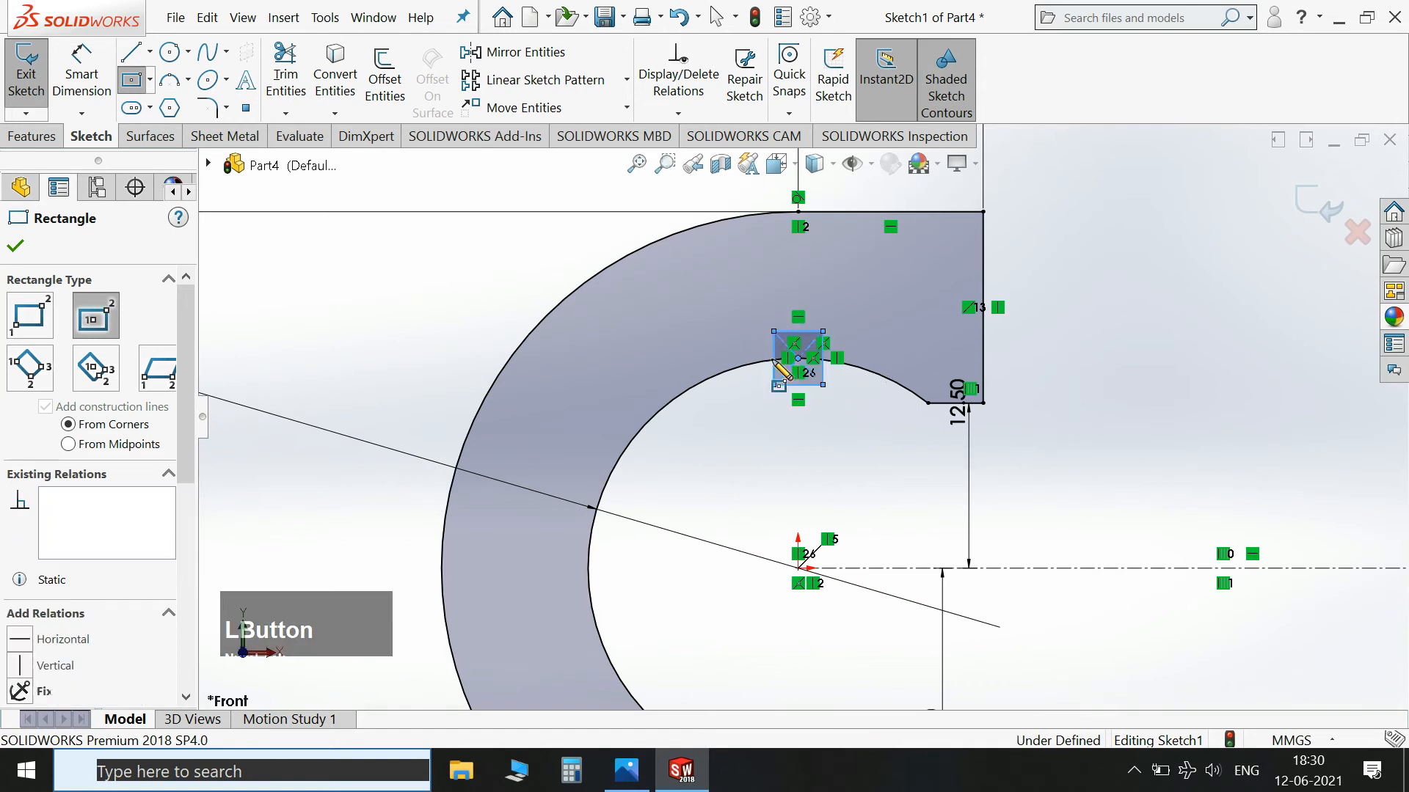
Dimension the small rectangle 6 mm wide, with its top edge 3 mm above its centre point on the inner arc.
click(70, 75)
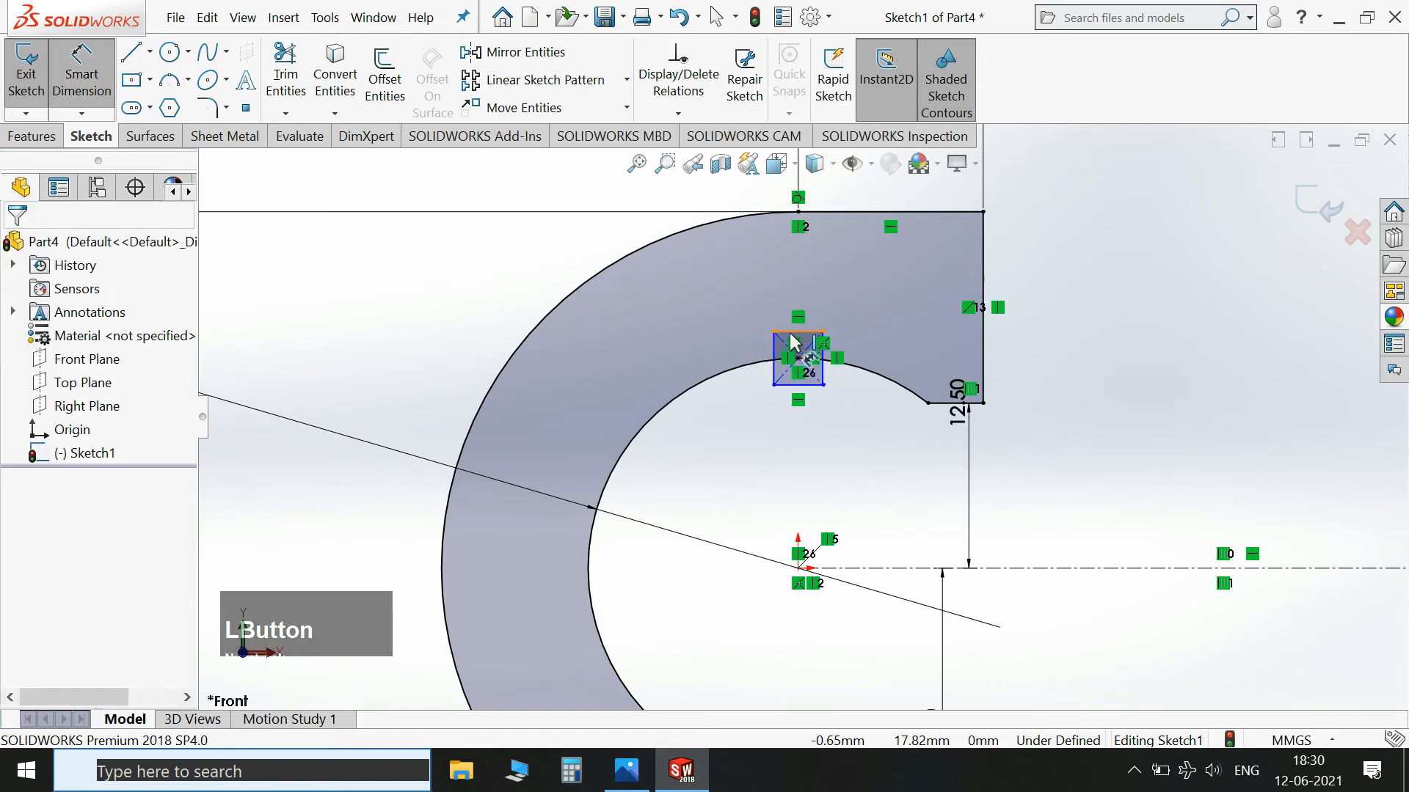
click(792, 339)
click(810, 283)
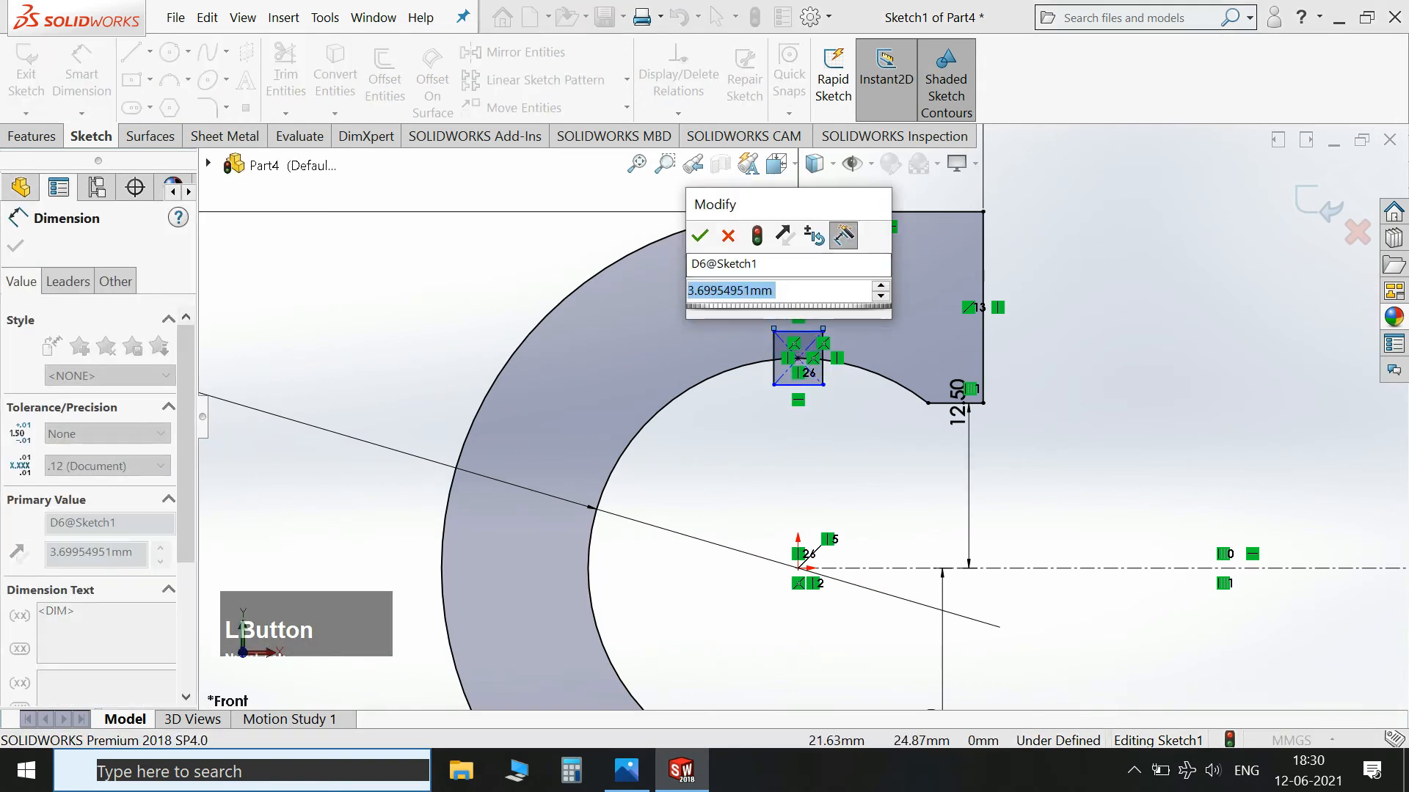
text(6)
key(Return)
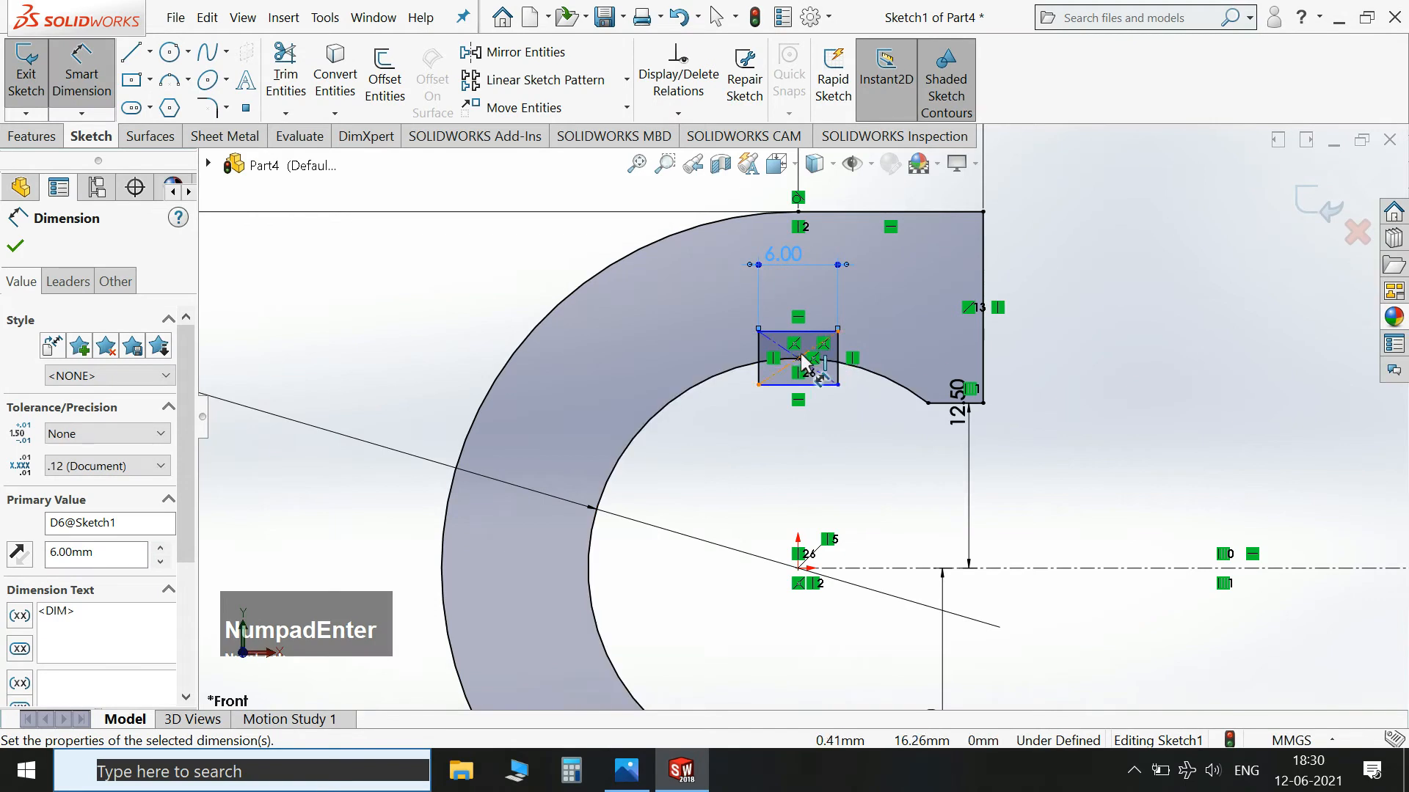
click(810, 359)
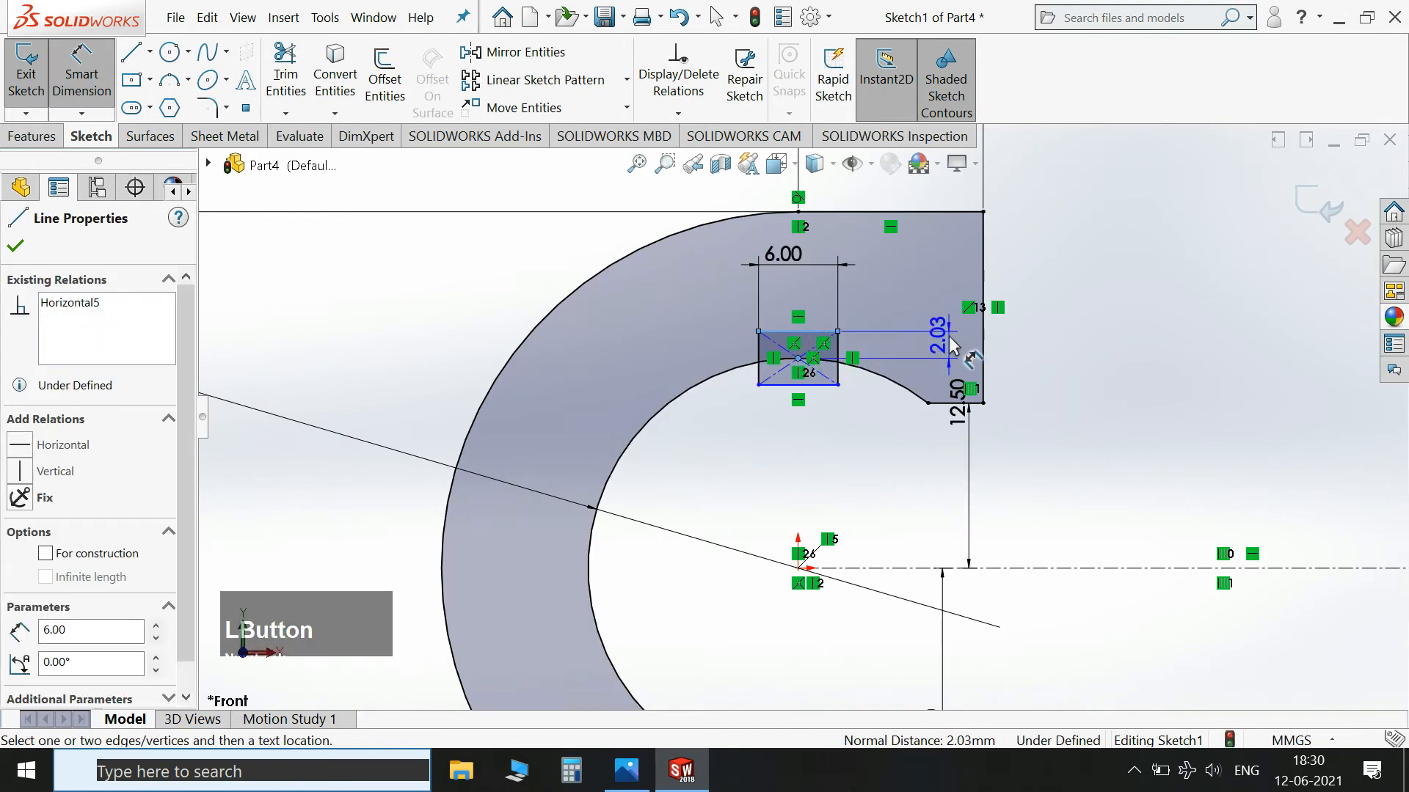
click(921, 345)
key(Return)
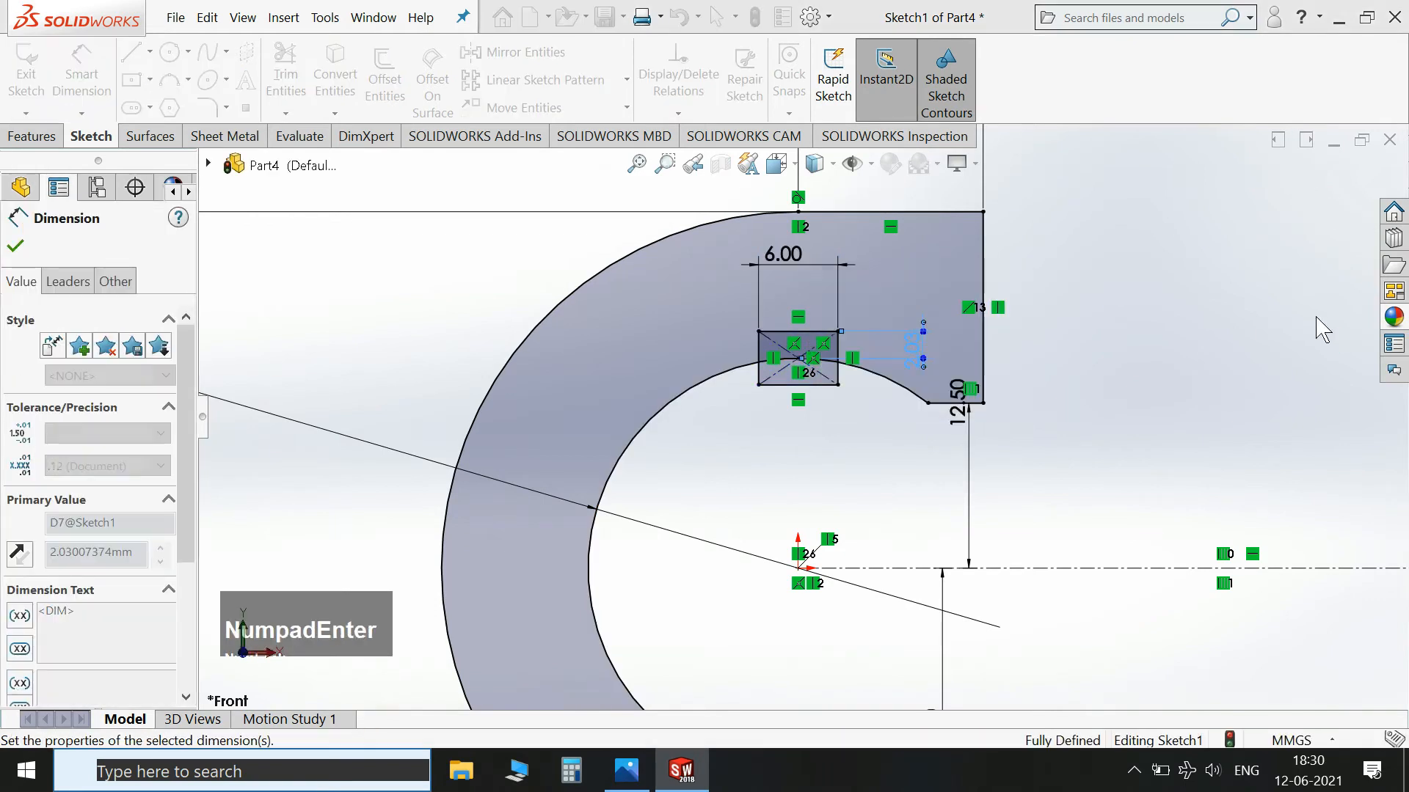
Trim the rectangle's lower portion, its diagonals and the inner arc segment inside it to form an open notch.
click(271, 92)
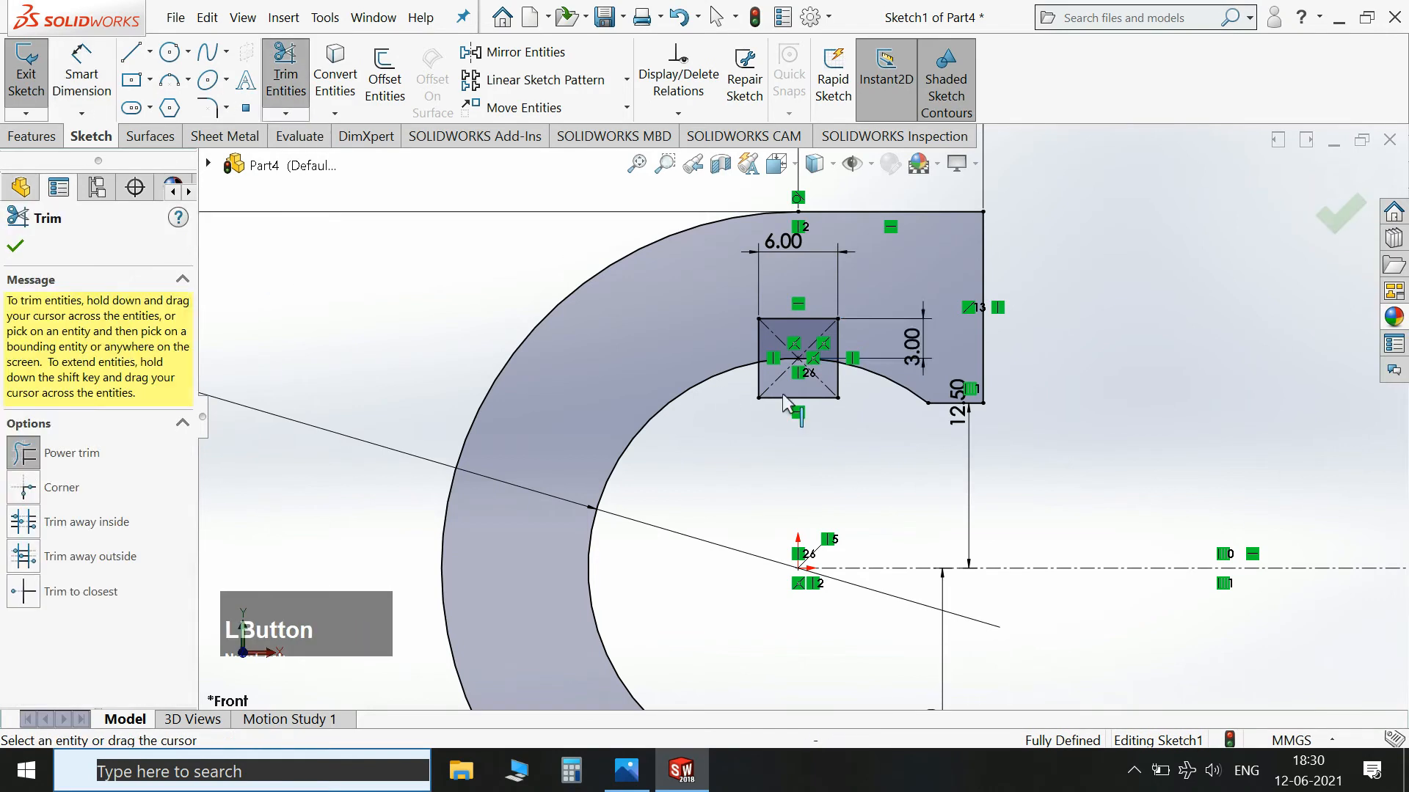
scroll(777, 389, down, 3)
mouse_move(735, 385)
mouse_down()
mouse_move(780, 371)
mouse_move(809, 323)
mouse_up()
mouse_move(843, 371)
mouse_down()
mouse_move(869, 396)
mouse_move(811, 440)
mouse_up()
scroll(811, 440, up, 3)
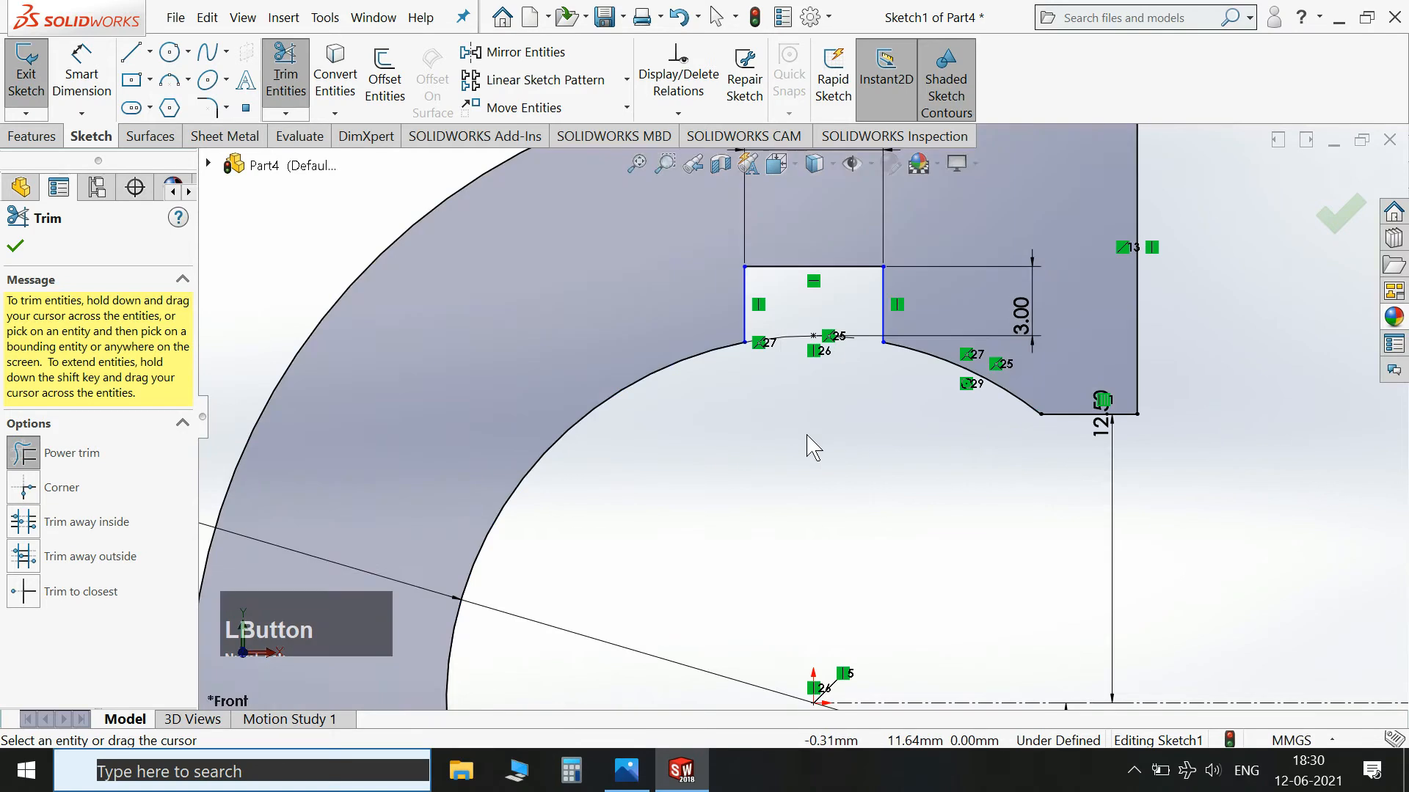
key(Escape)
Add a Vertical relation between the origin, the notch's centre point and the midpoint of its top edge.
click(810, 583)
ctrl+click(809, 370)
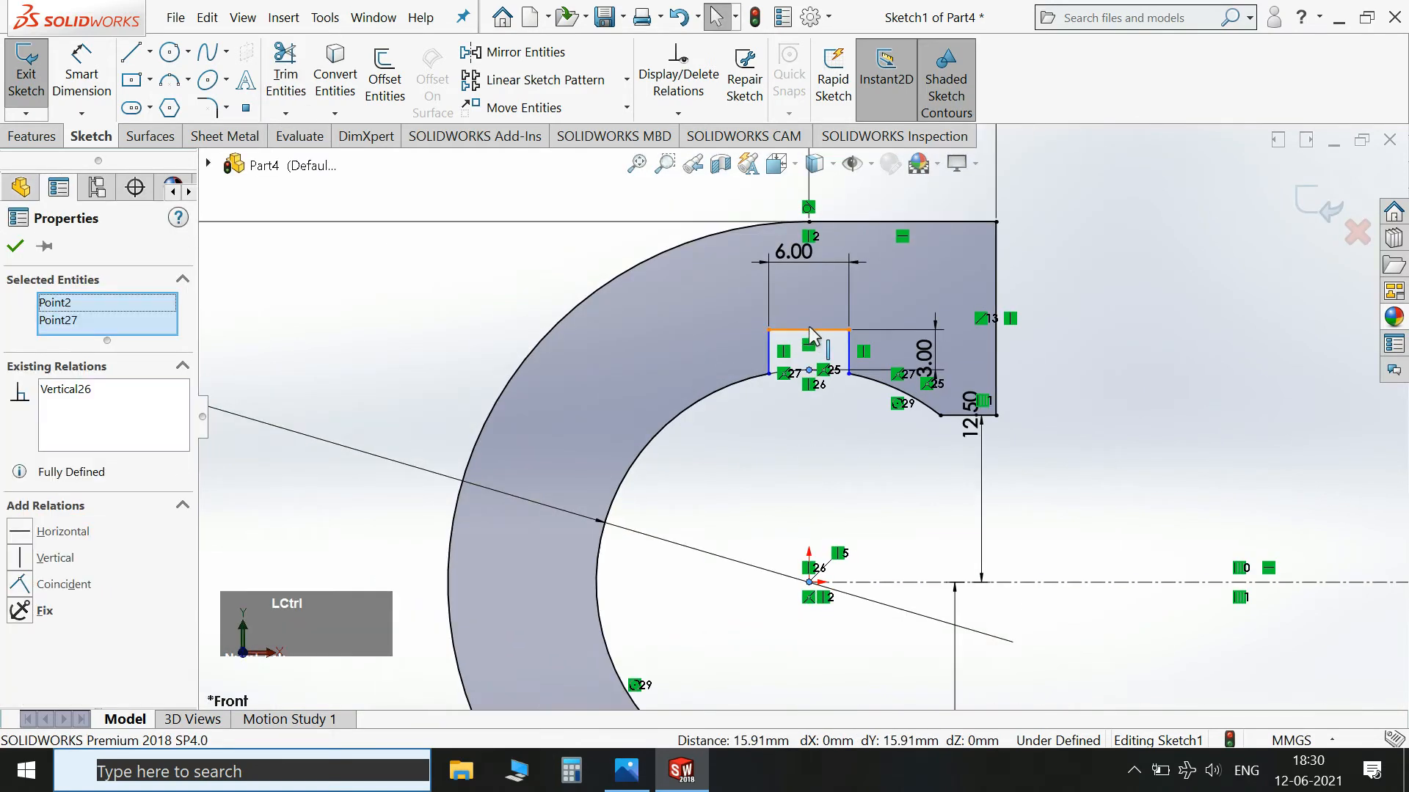
ctrl+click(809, 330)
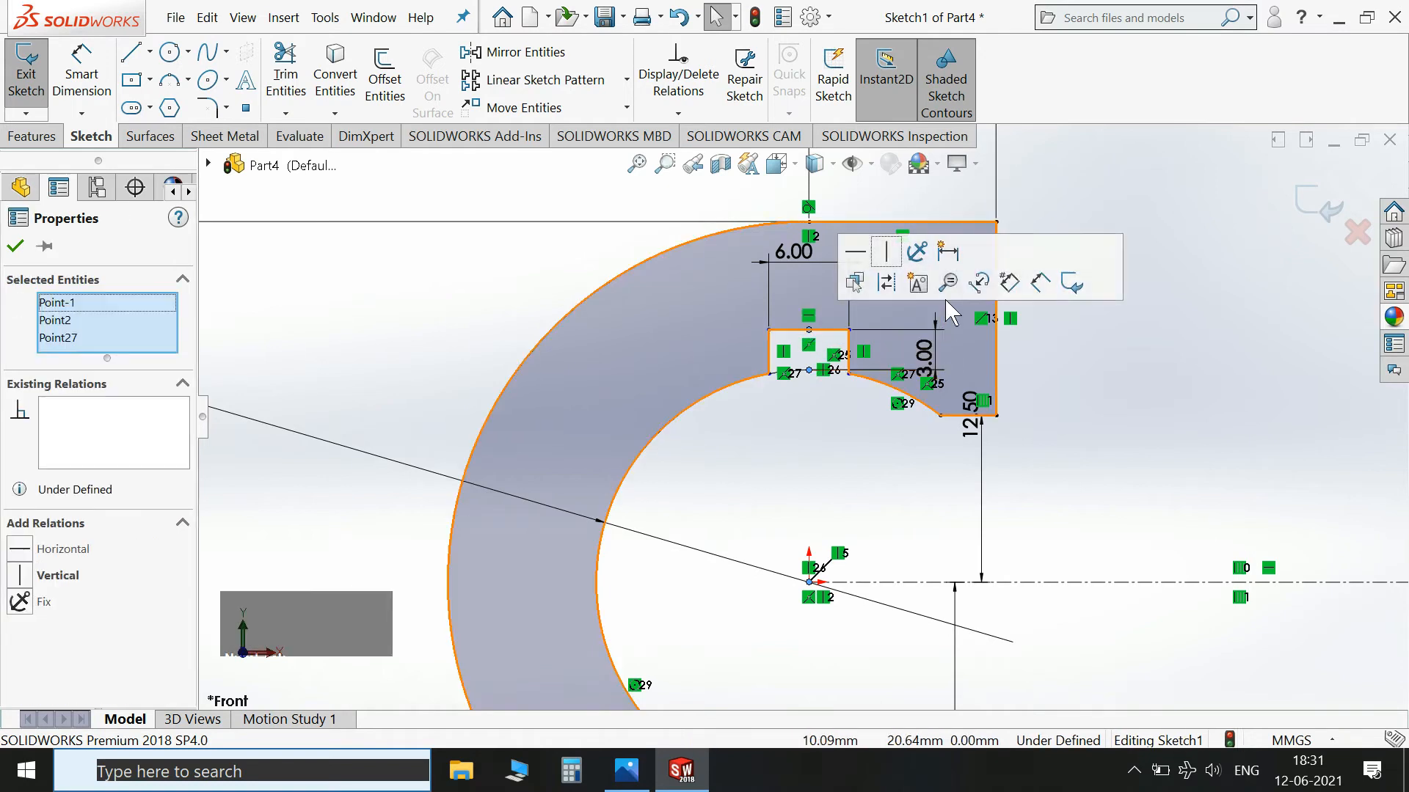
click(904, 274)
Mirror the notch's three lines about the horizontal centerline onto the lower part of the profile.
scroll(851, 367, up, 2)
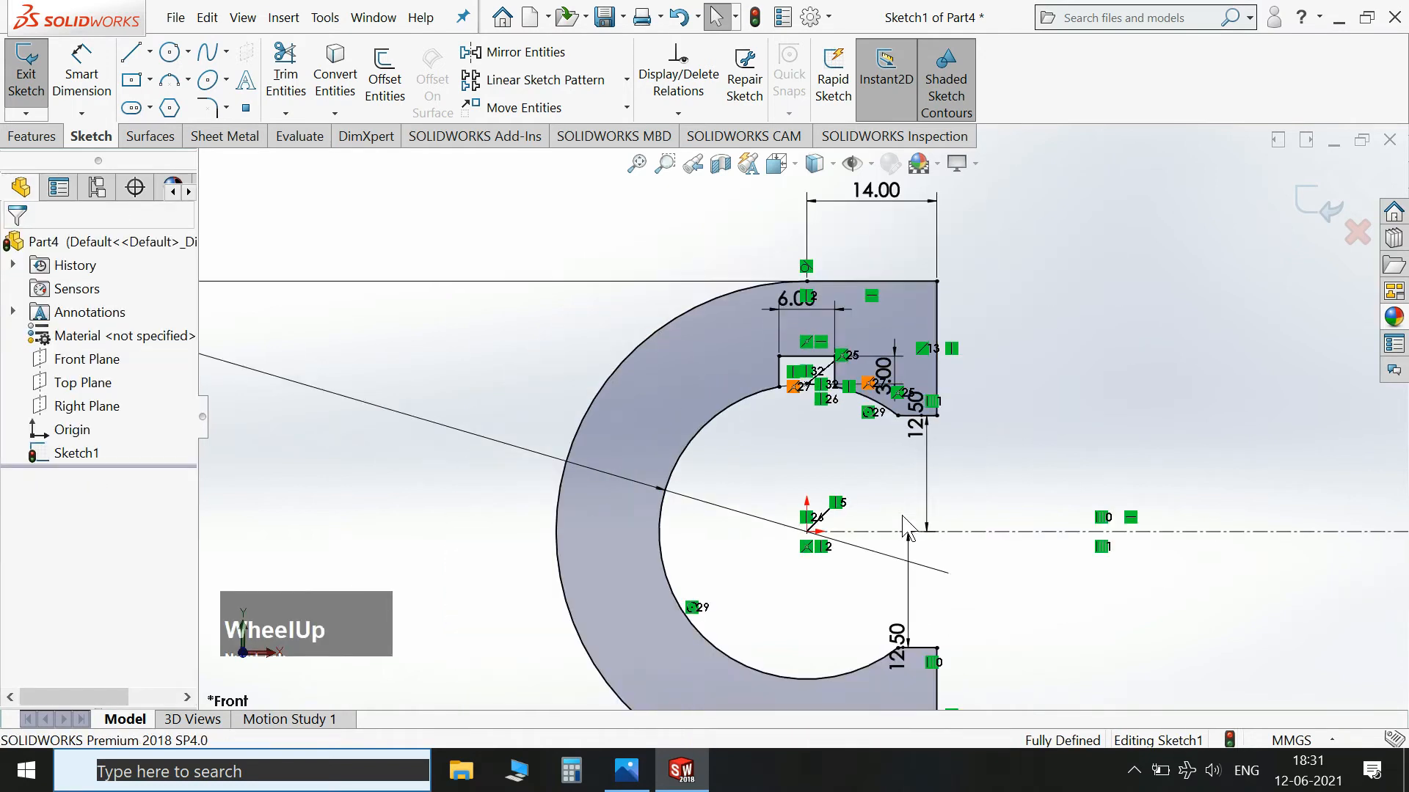
scroll(827, 535, down, 2)
scroll(380, 183, up, 2)
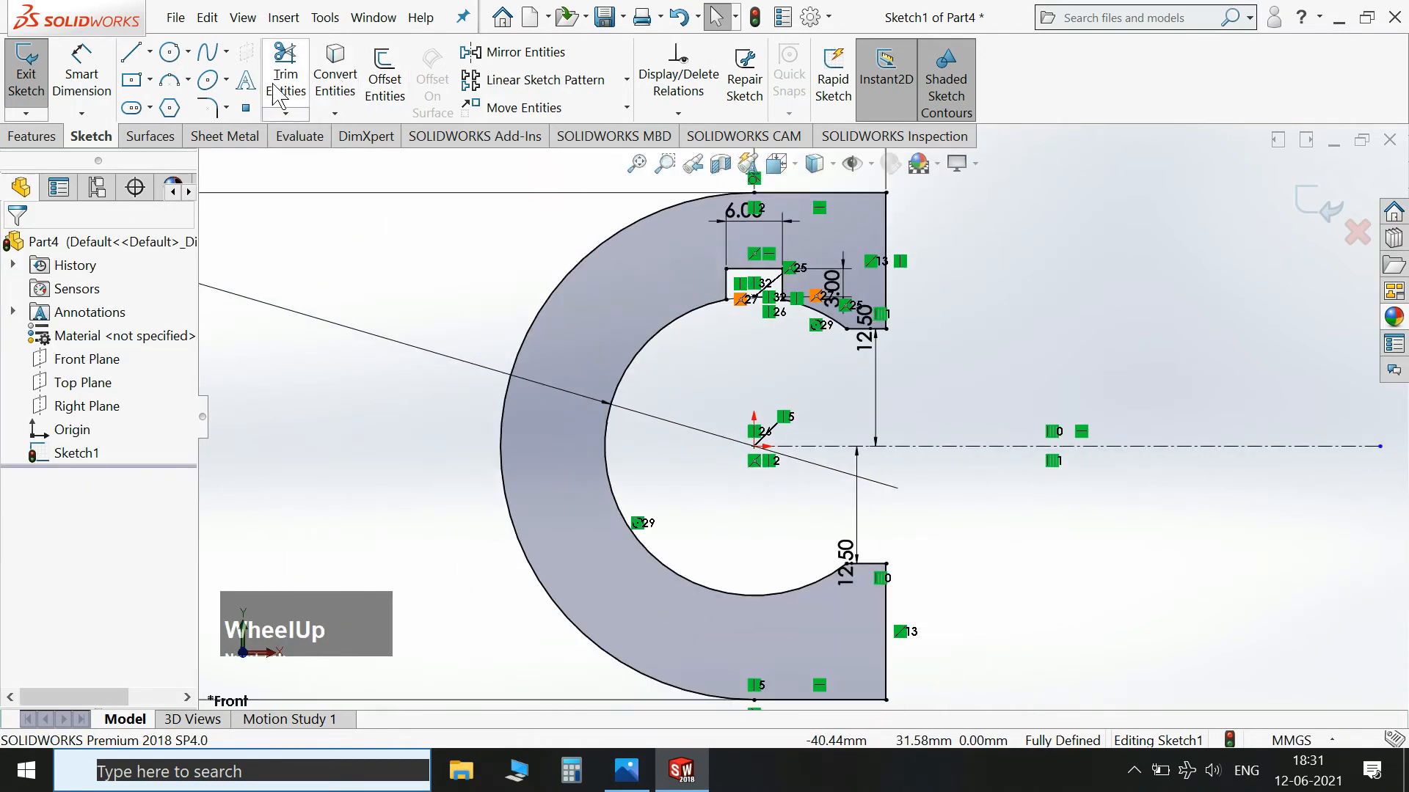
click(525, 53)
click(741, 270)
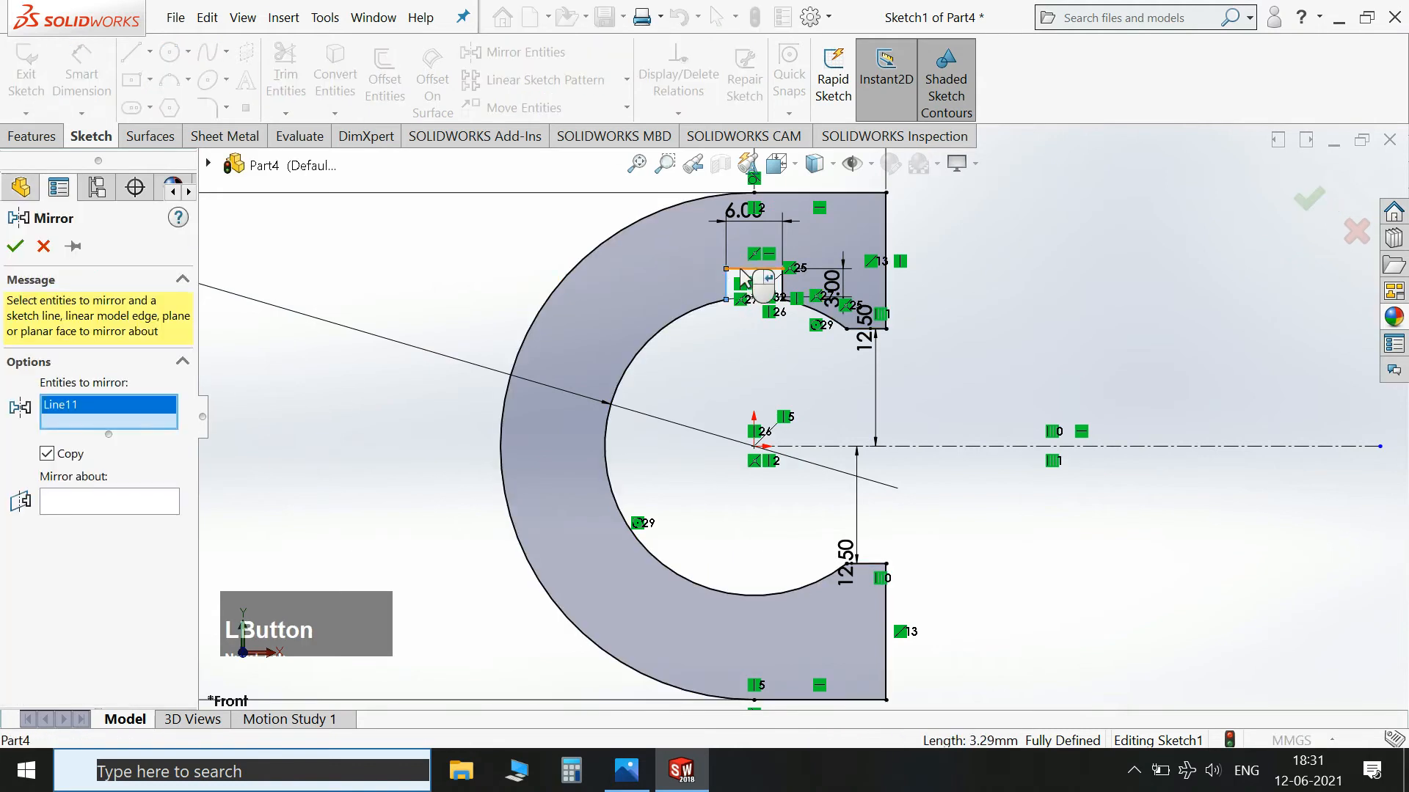
click(783, 285)
click(789, 295)
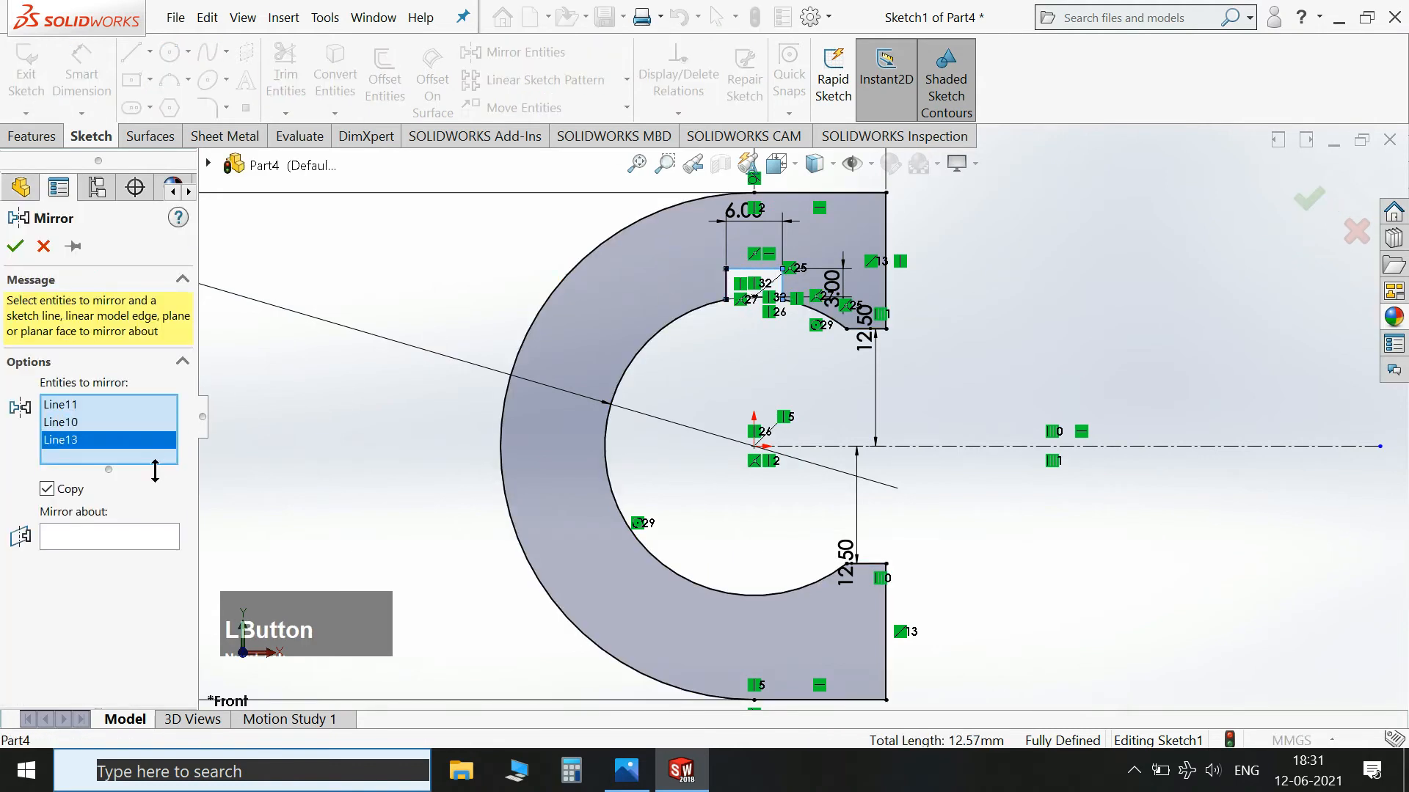
click(149, 540)
click(891, 451)
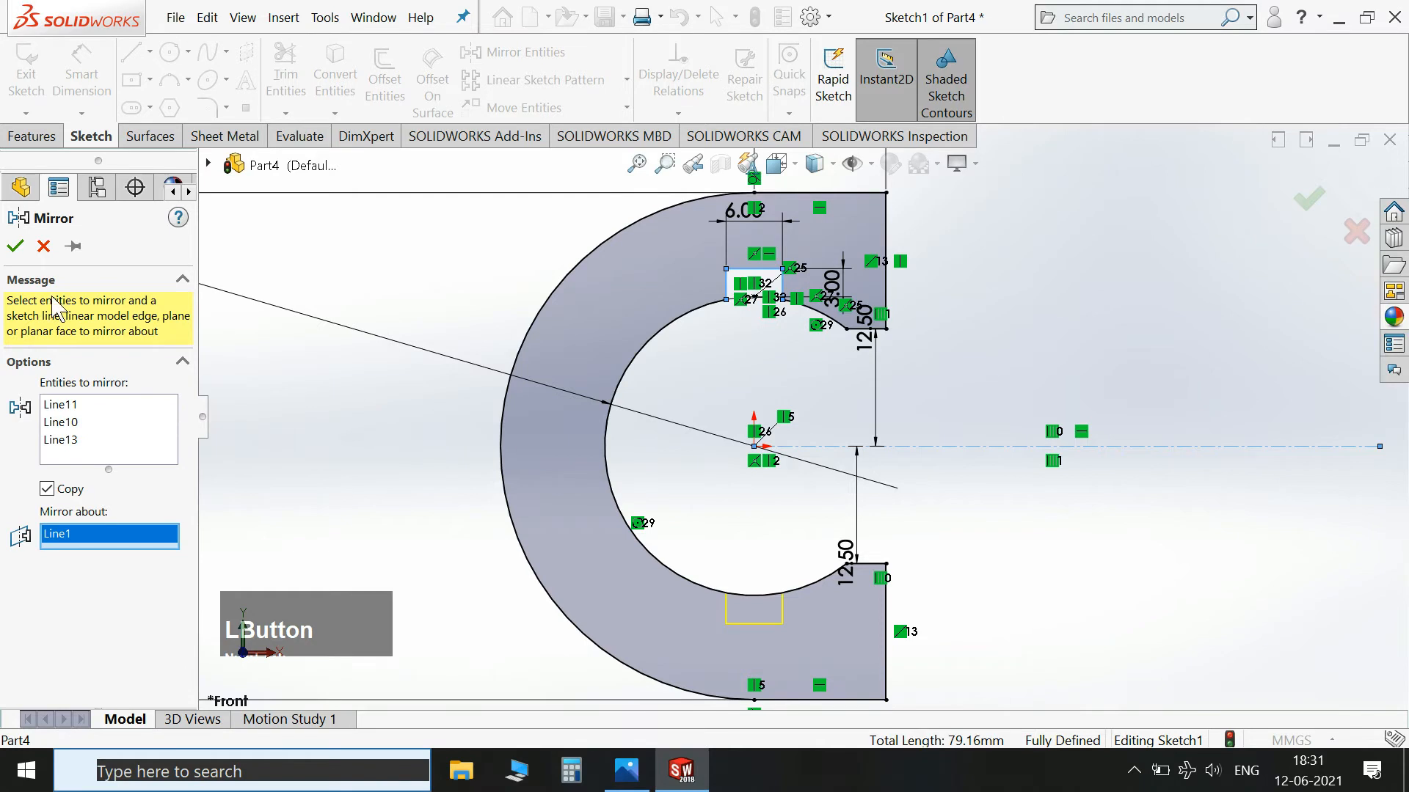
click(15, 246)
Trim the inner arc segment that crosses the mirrored lower notch.
click(285, 83)
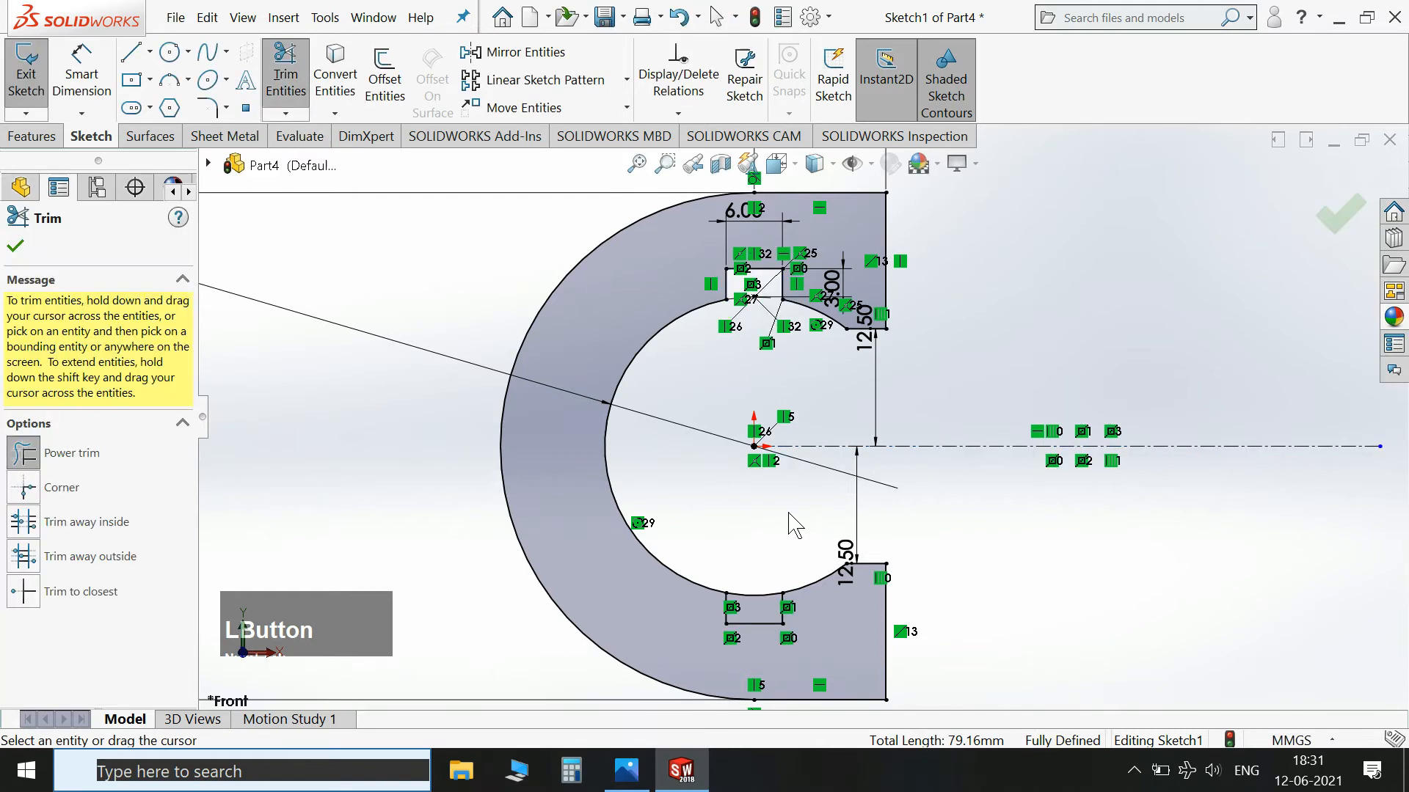
scroll(736, 597, down, 2)
click(741, 598)
scroll(799, 426, up, 2)
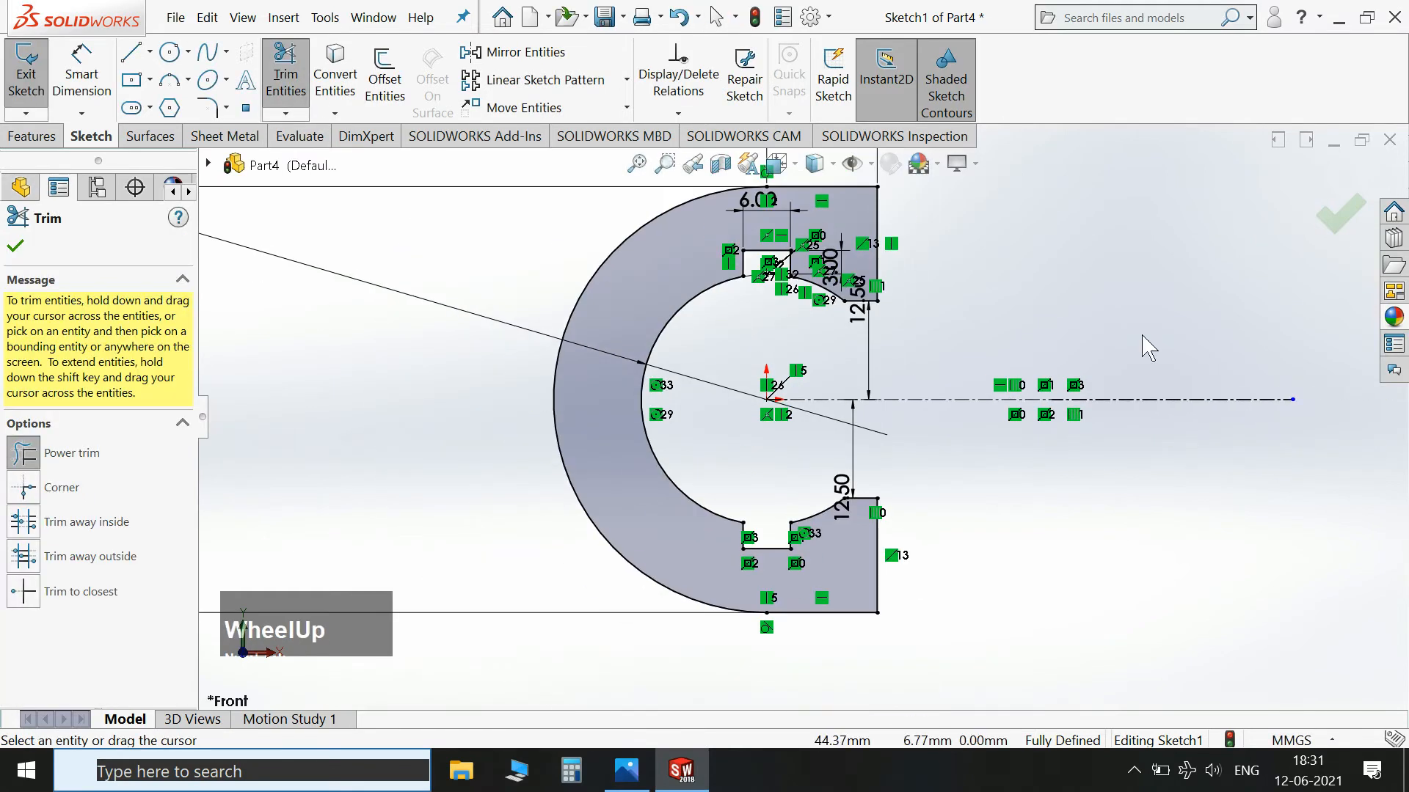
click(1340, 213)
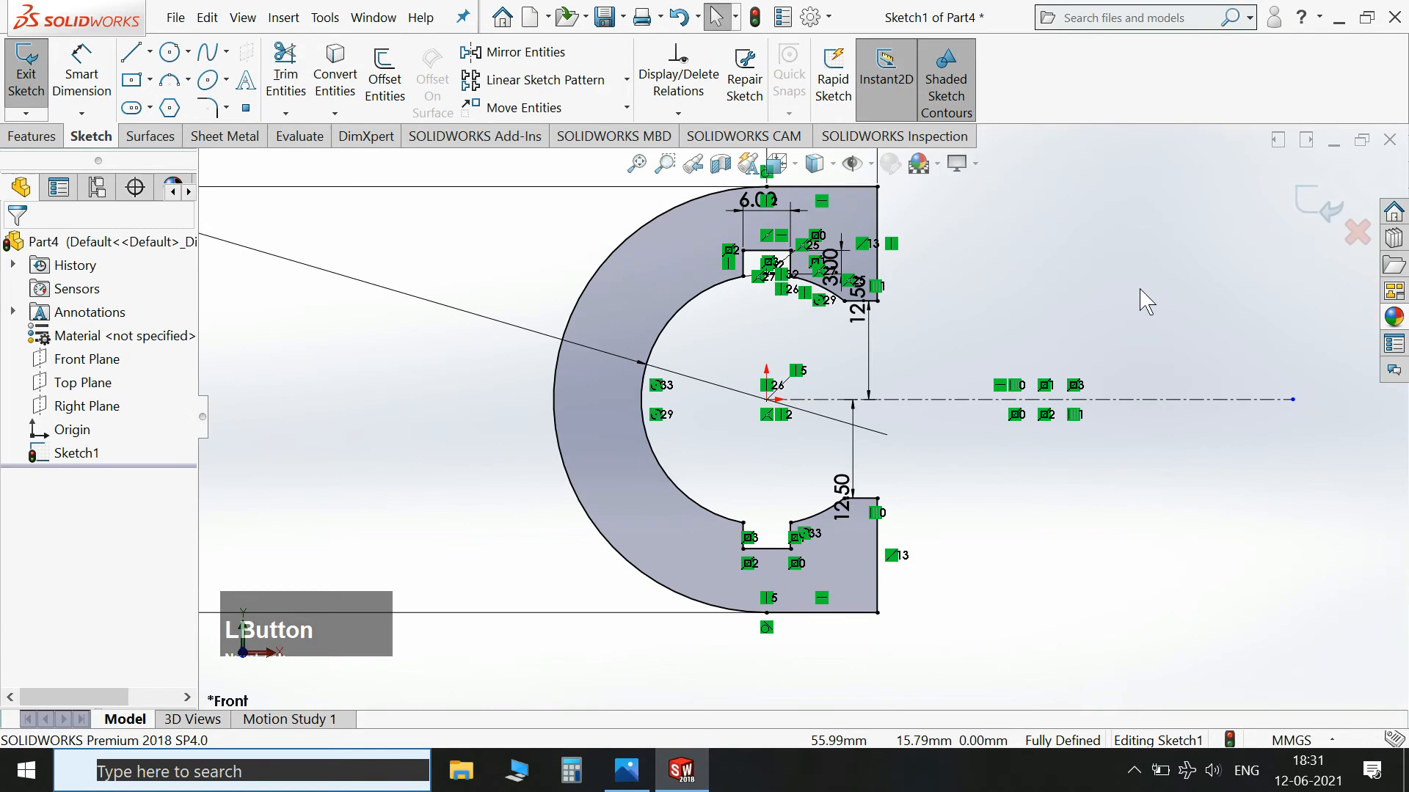
Exit the finished profile sketch and show it in the trimetric view.
click(1321, 220)
key(space)
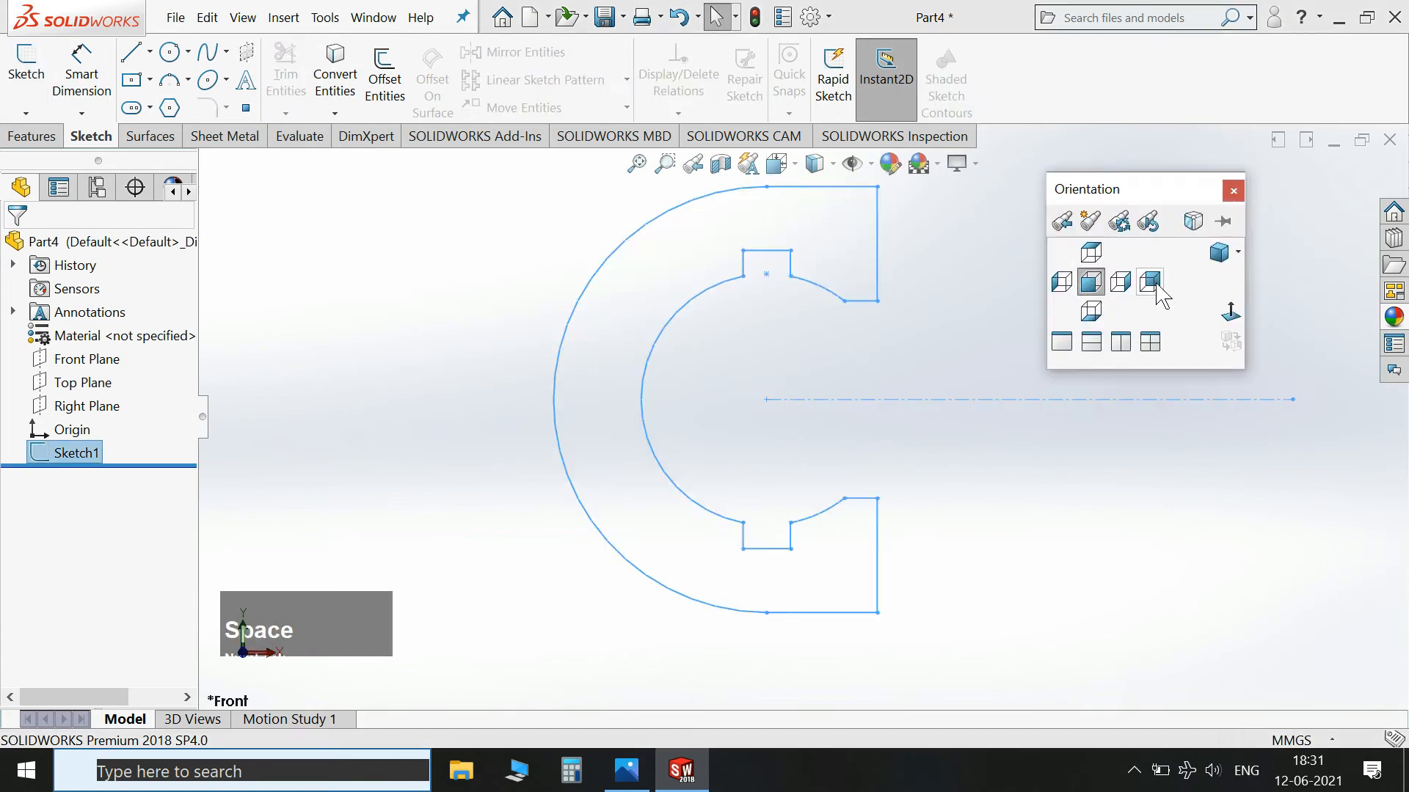
click(1221, 253)
scroll(1091, 472, up, 2)
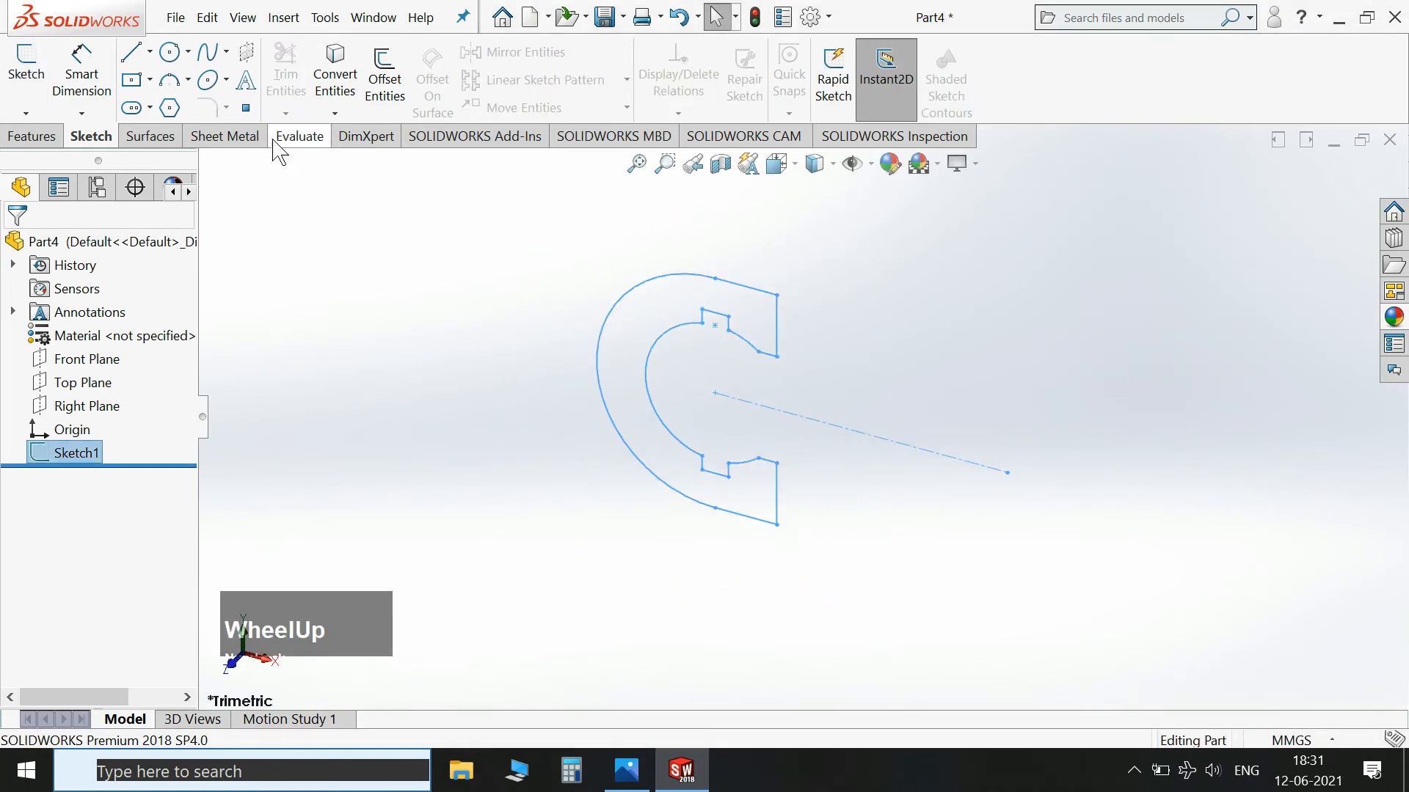
Extrude the C-shaped profile as a blind boss with depth 114-27 (87 mm) in the reversed direction.
click(31, 135)
click(36, 74)
double_click(108, 440)
text(114-2)
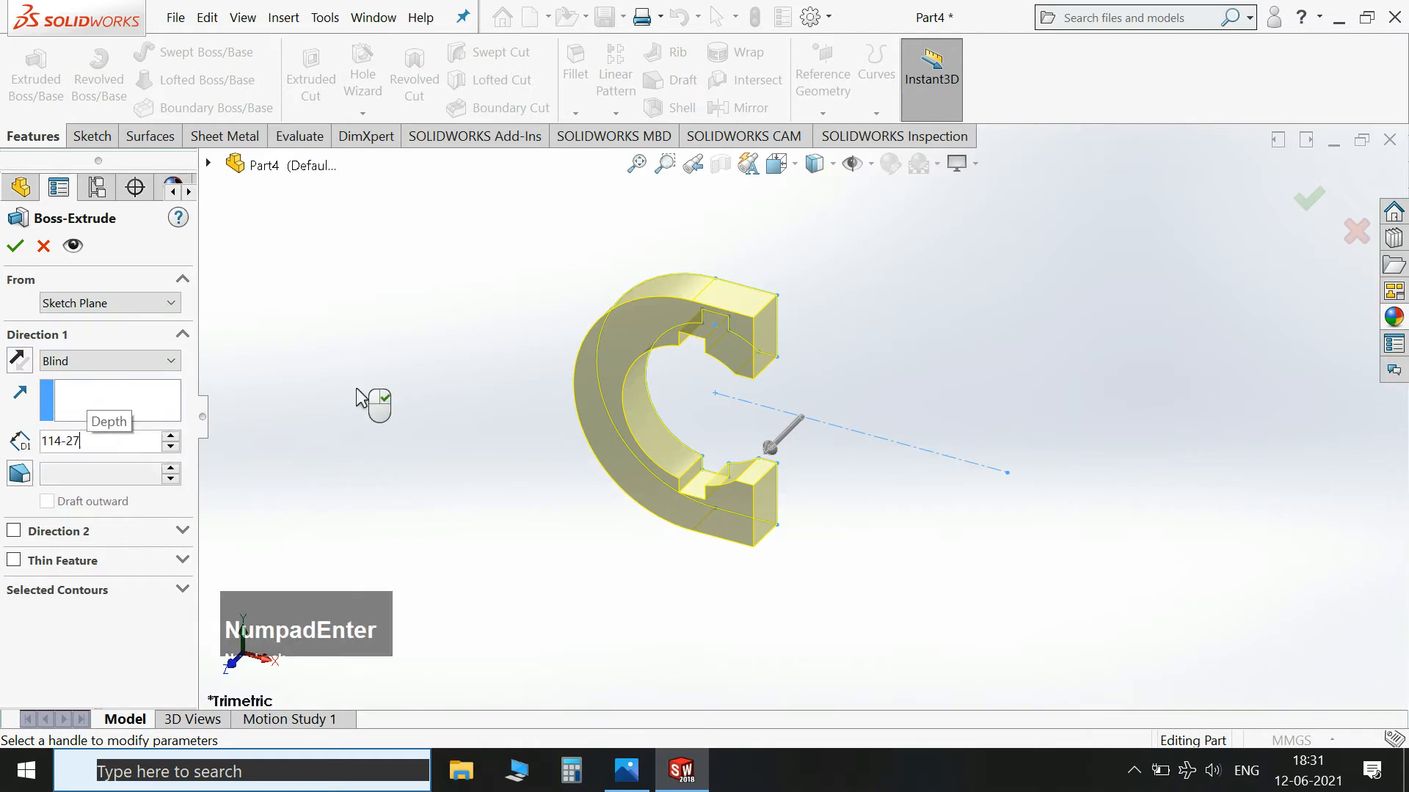
text(7)
key(Return)
click(19, 361)
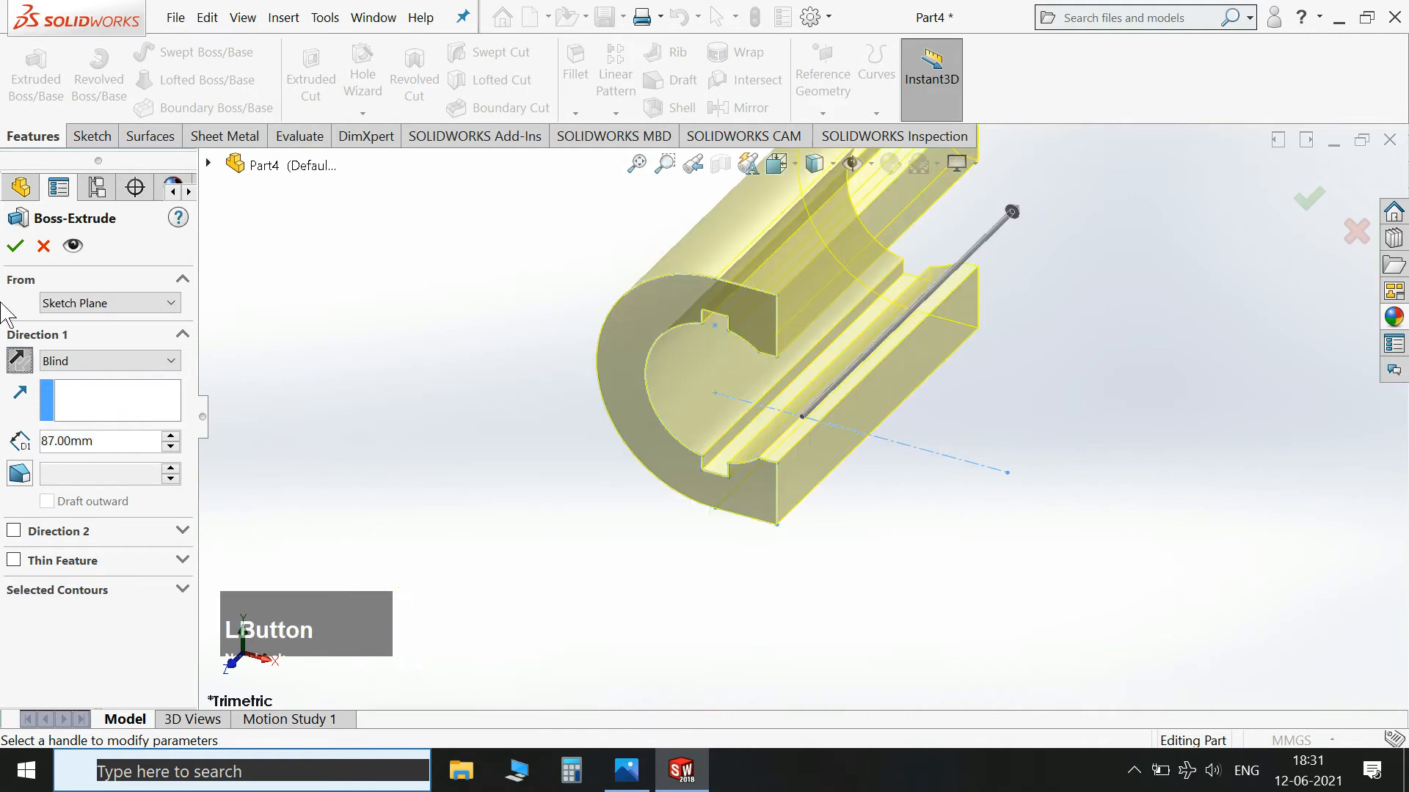
click(15, 248)
Start a new sketch on the front C-shaped end face and view it straight on.
scroll(1000, 409, up, 1)
scroll(1056, 528, up, 1)
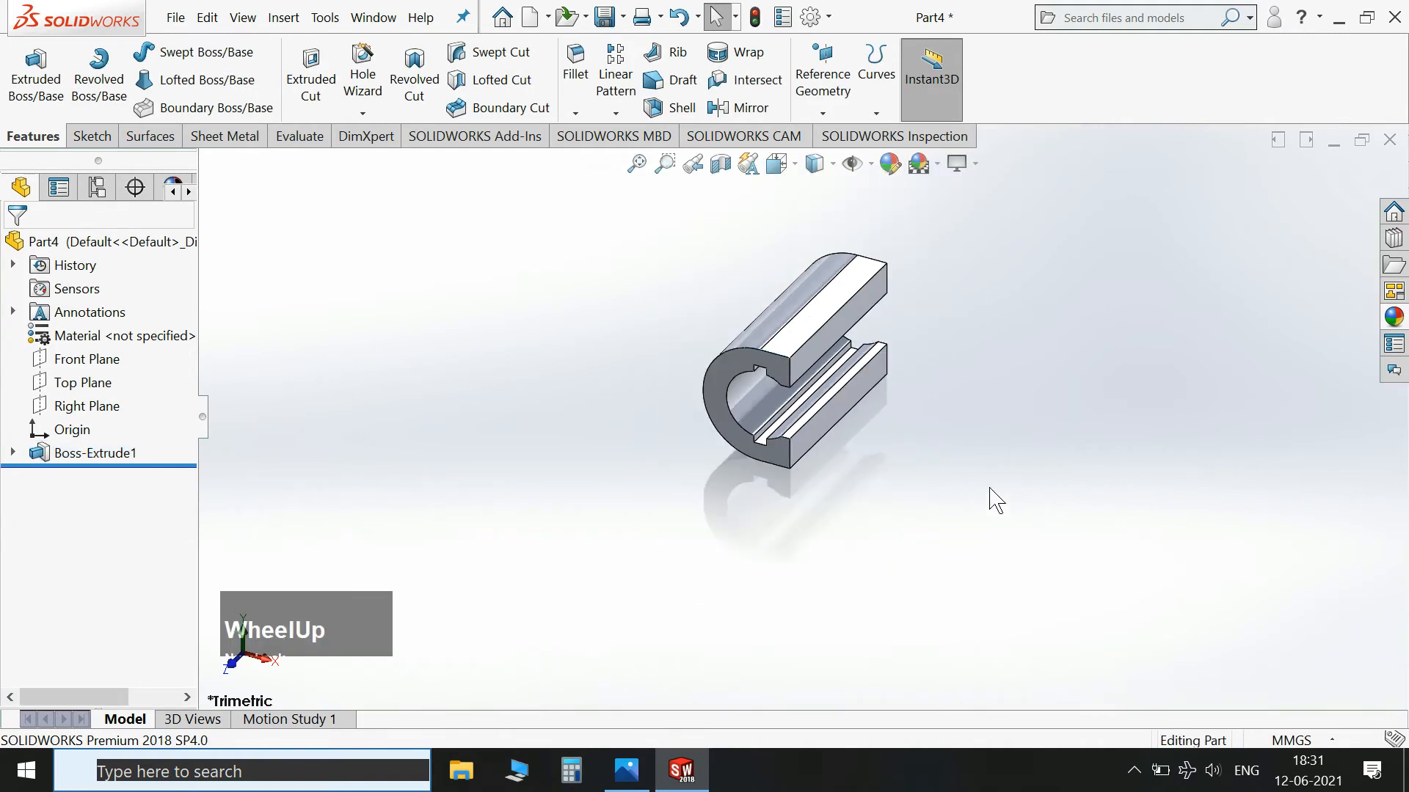
scroll(755, 341, down, 2)
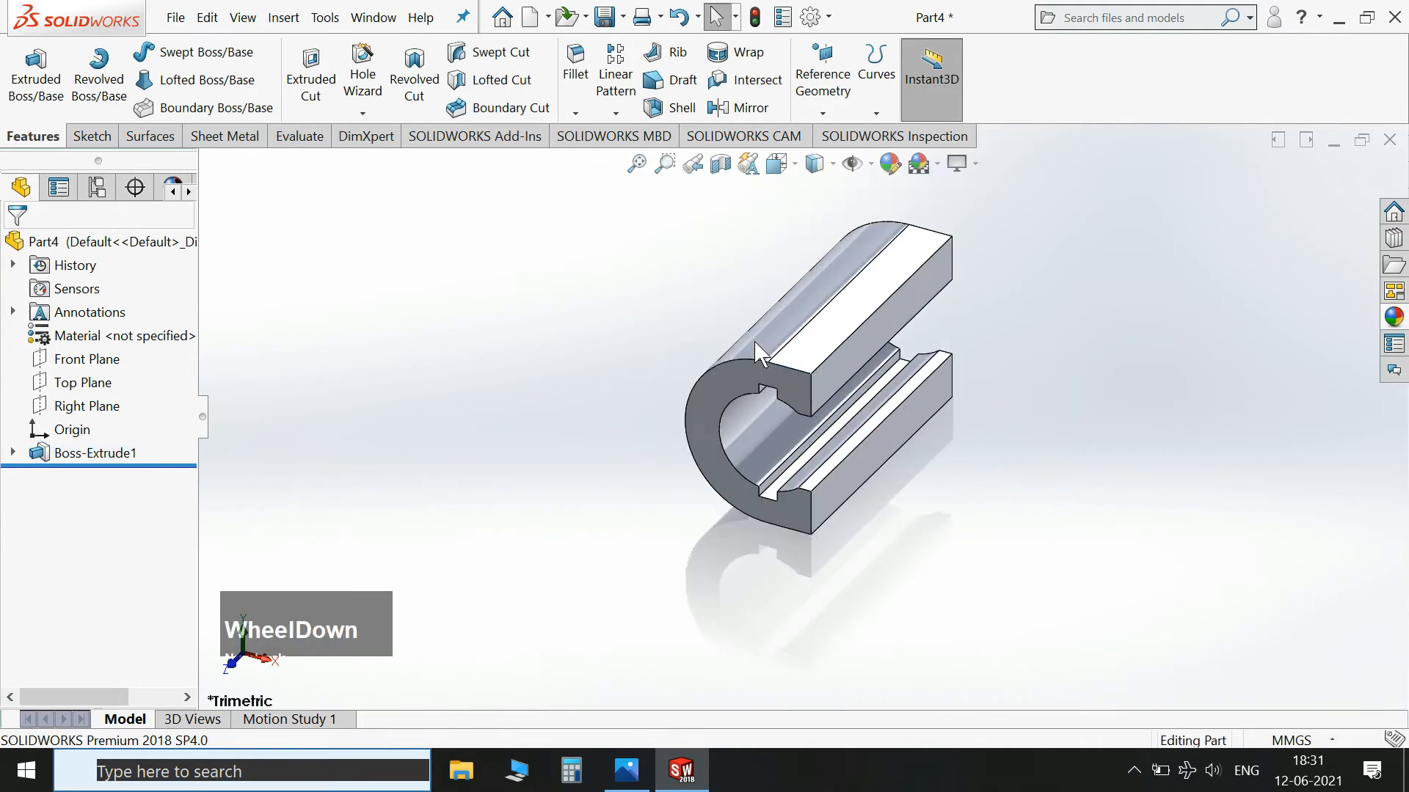
click(718, 393)
click(921, 334)
key(space)
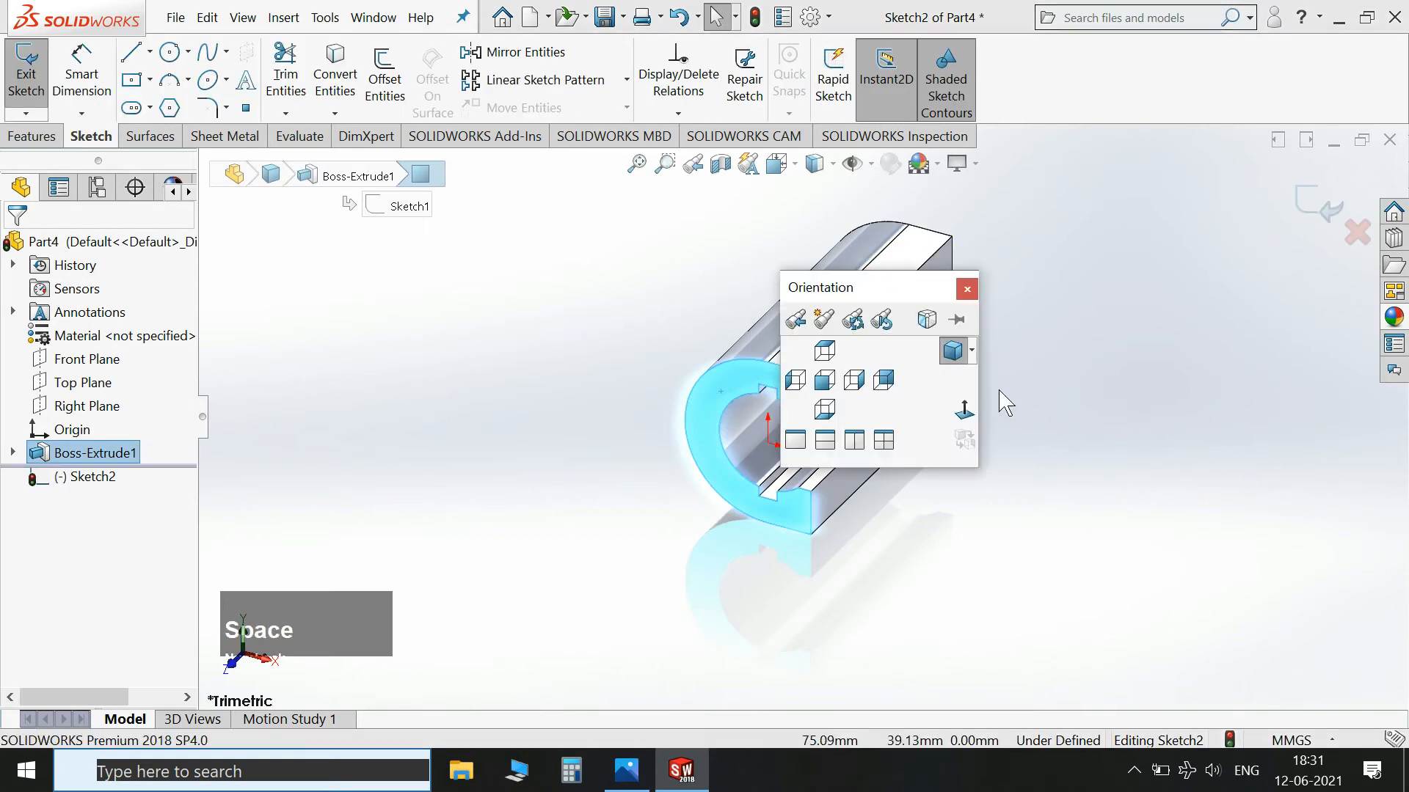
click(964, 410)
scroll(1012, 381, up, 1)
click(1012, 381)
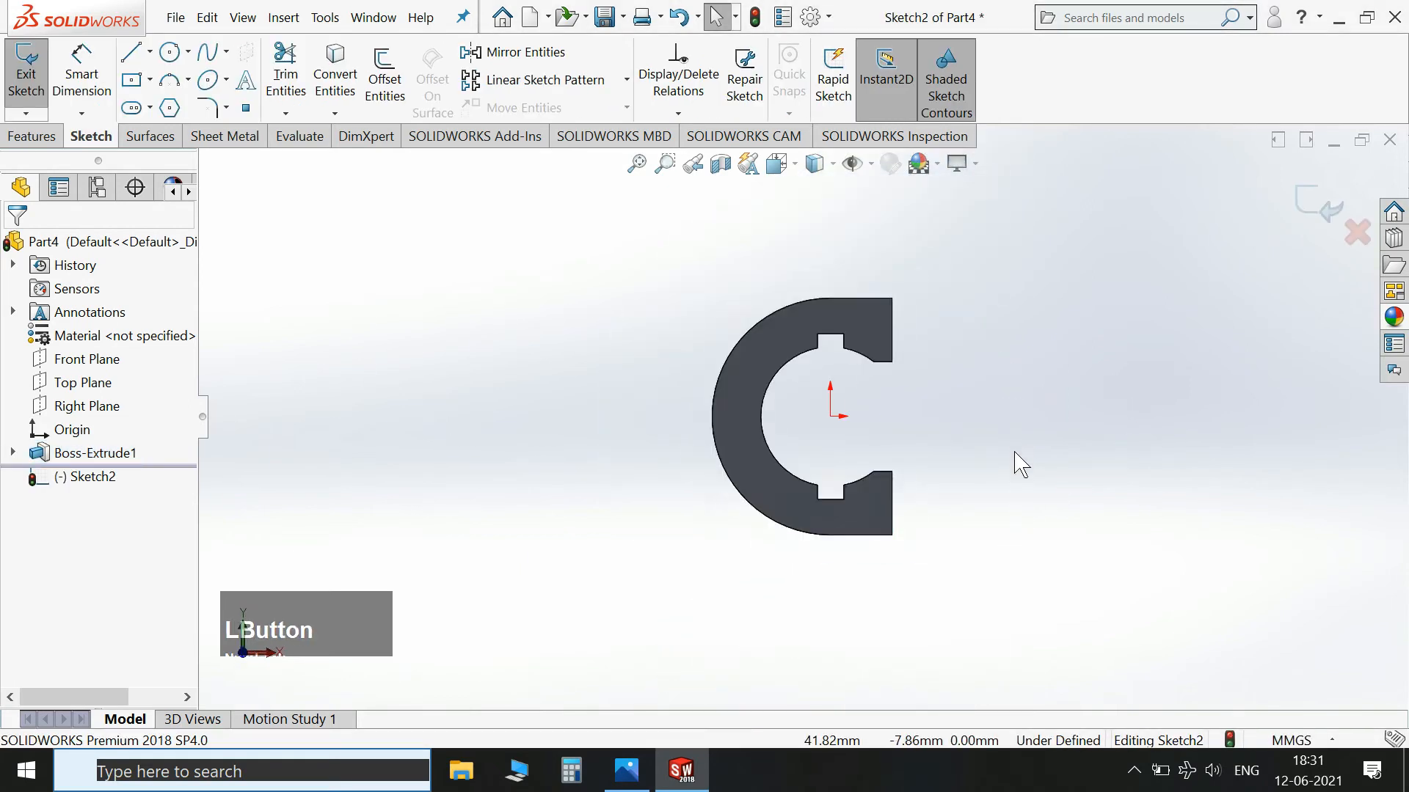
Draw a vertical line up from the upper notch's top midpoint and a horizontal line leftward from its upper end.
scroll(927, 293, down, 1)
click(131, 52)
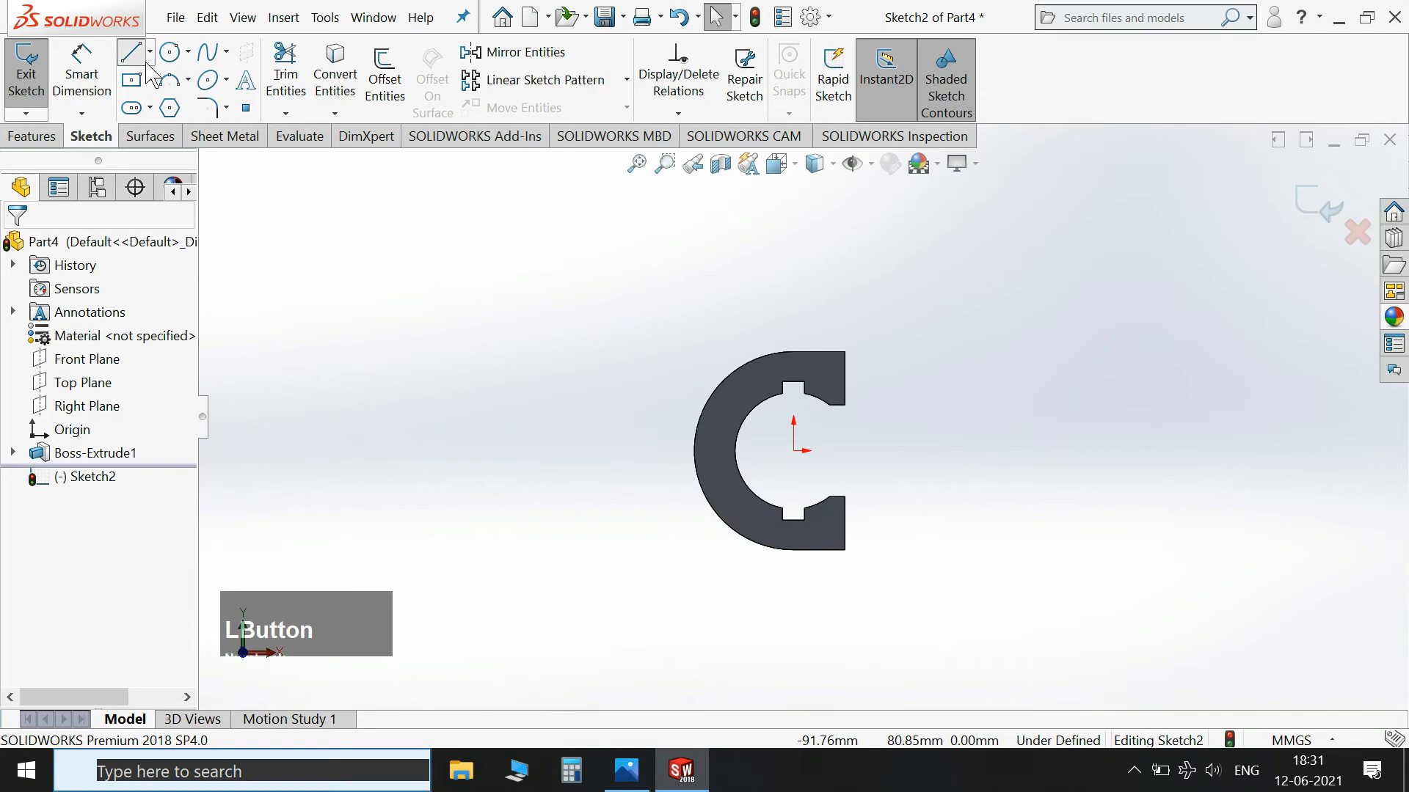
click(792, 380)
click(793, 215)
click(626, 215)
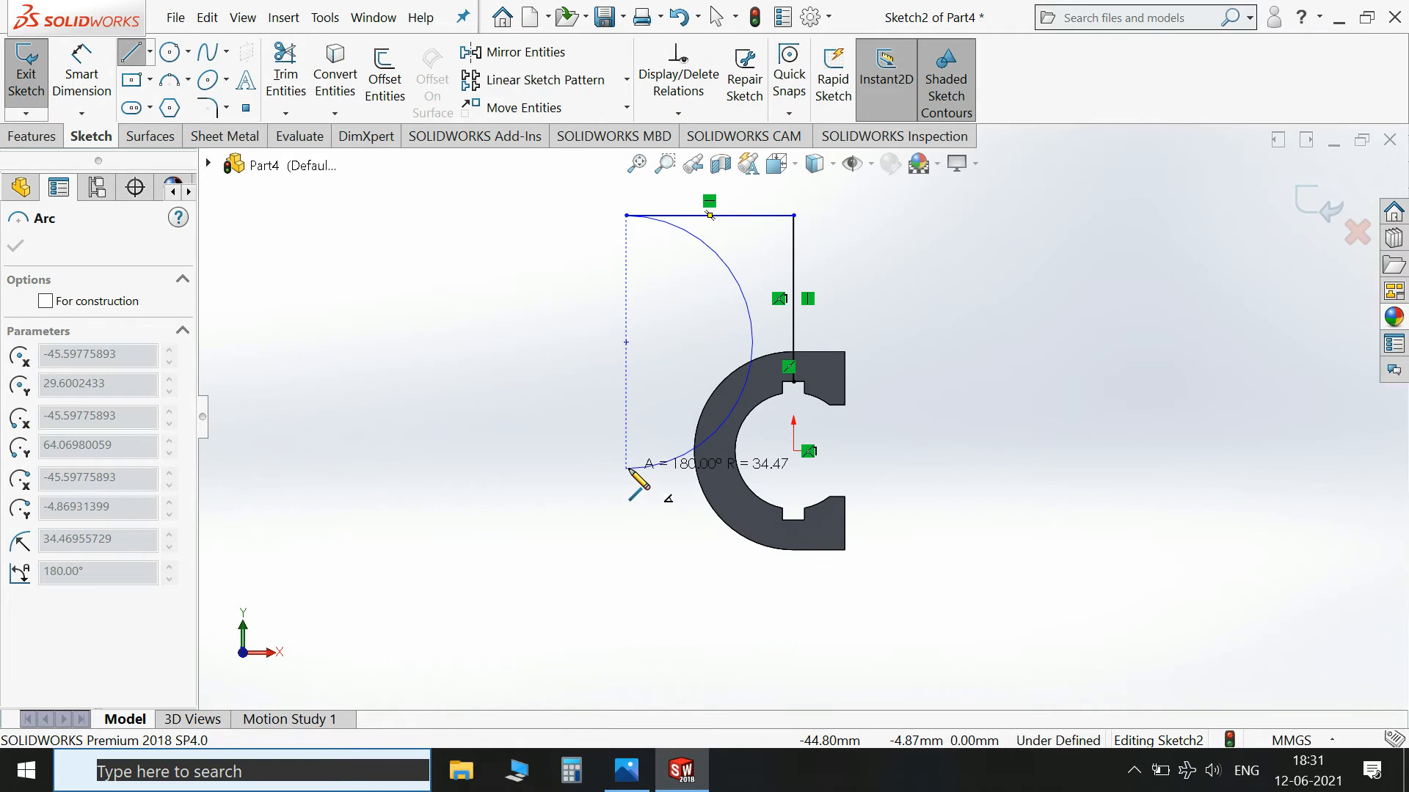
Consult the Gear Shift Bracket drawing in Photos and, back in SOLIDWORKS, add a tangent arc curving down from the horizontal line's left end.
click(630, 783)
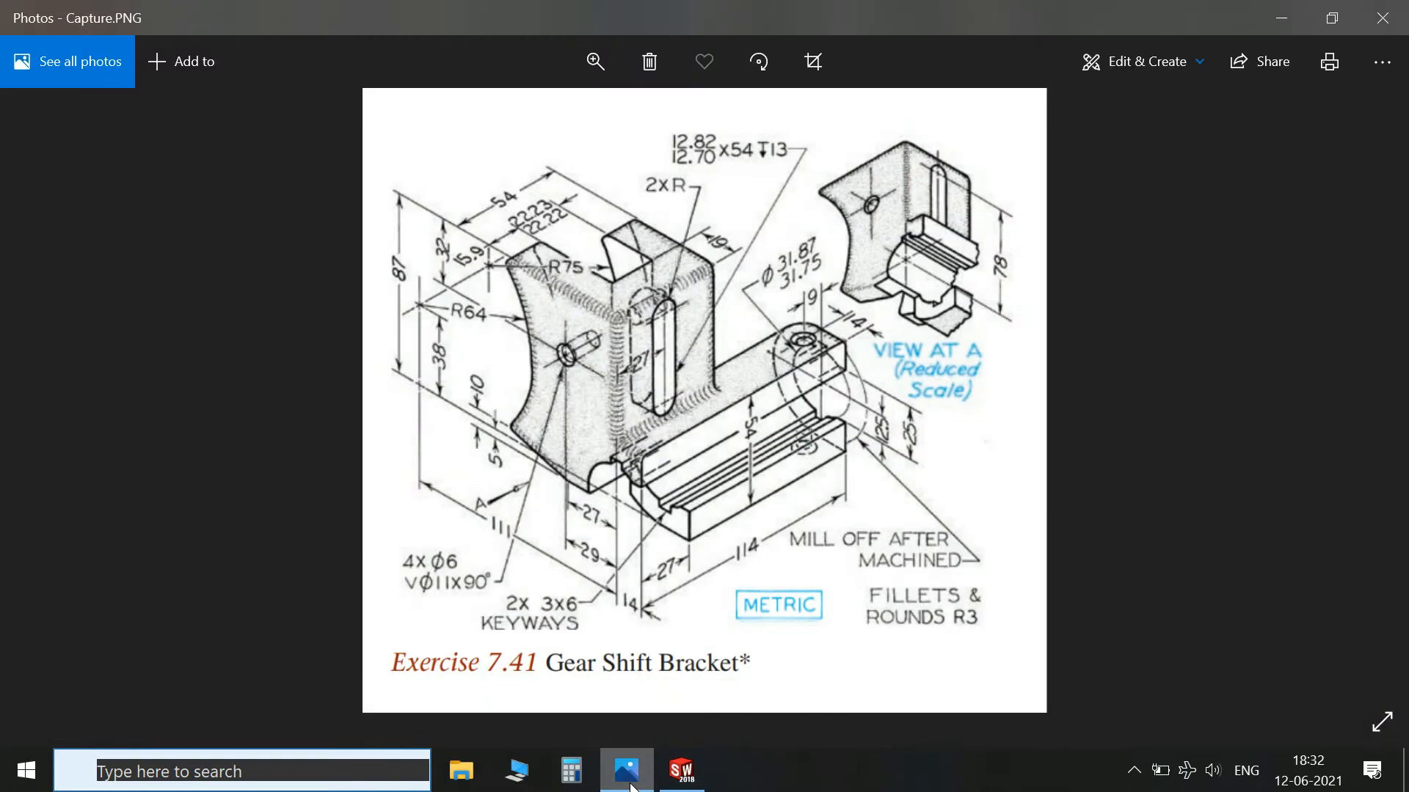
click(629, 783)
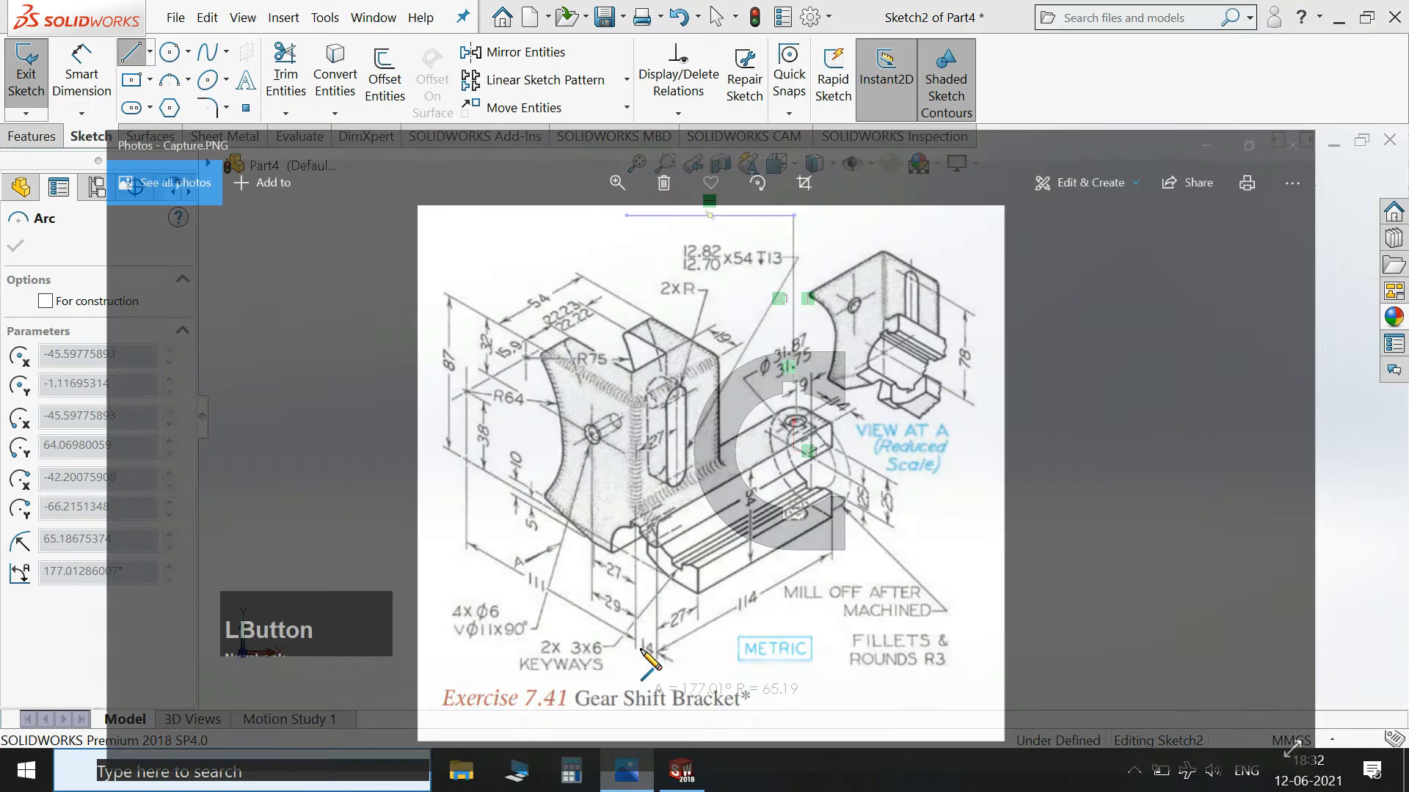
click(639, 438)
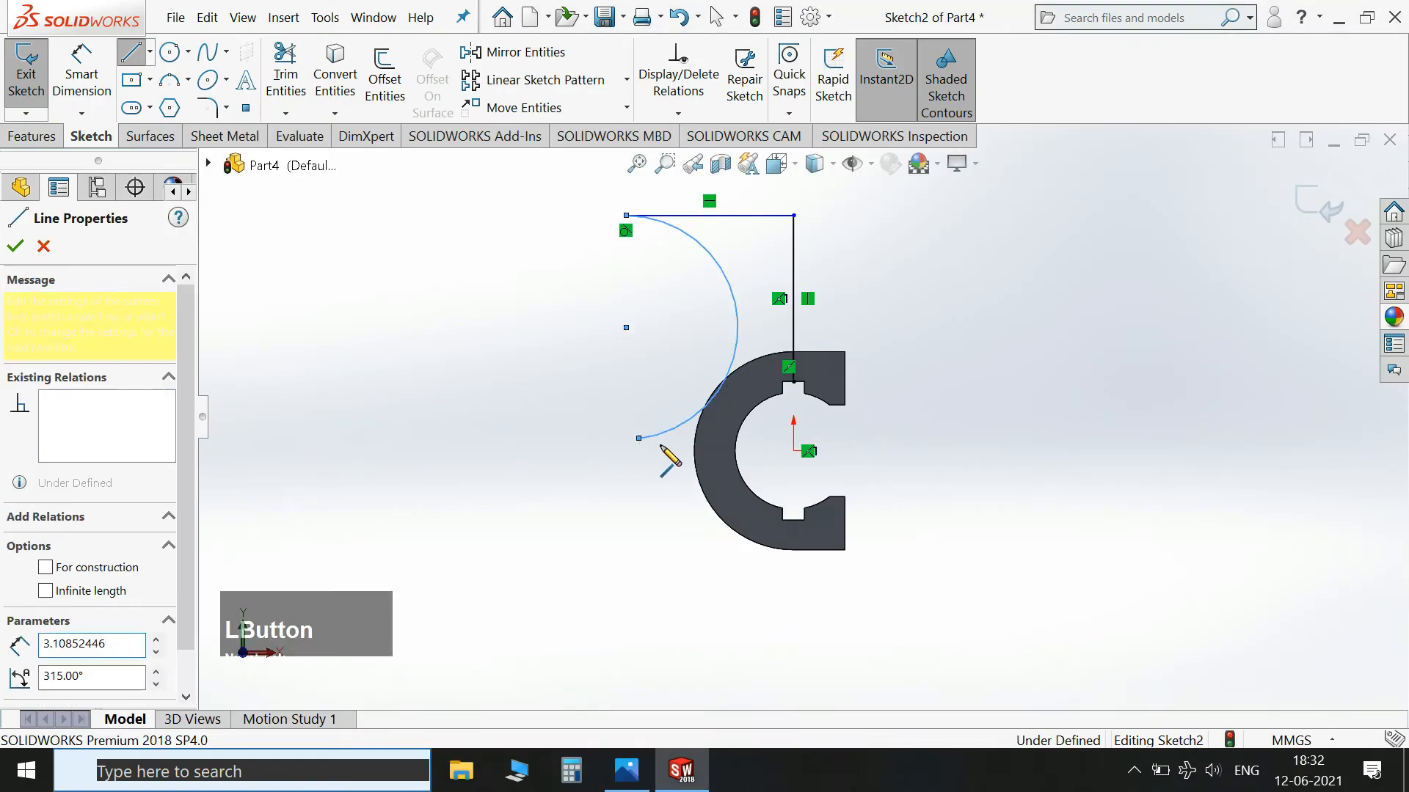
Continue from the arc's lower end with a sloping line and a horizontal line about 3 mm long ending on the bore edge, rechecking the drawing.
click(727, 471)
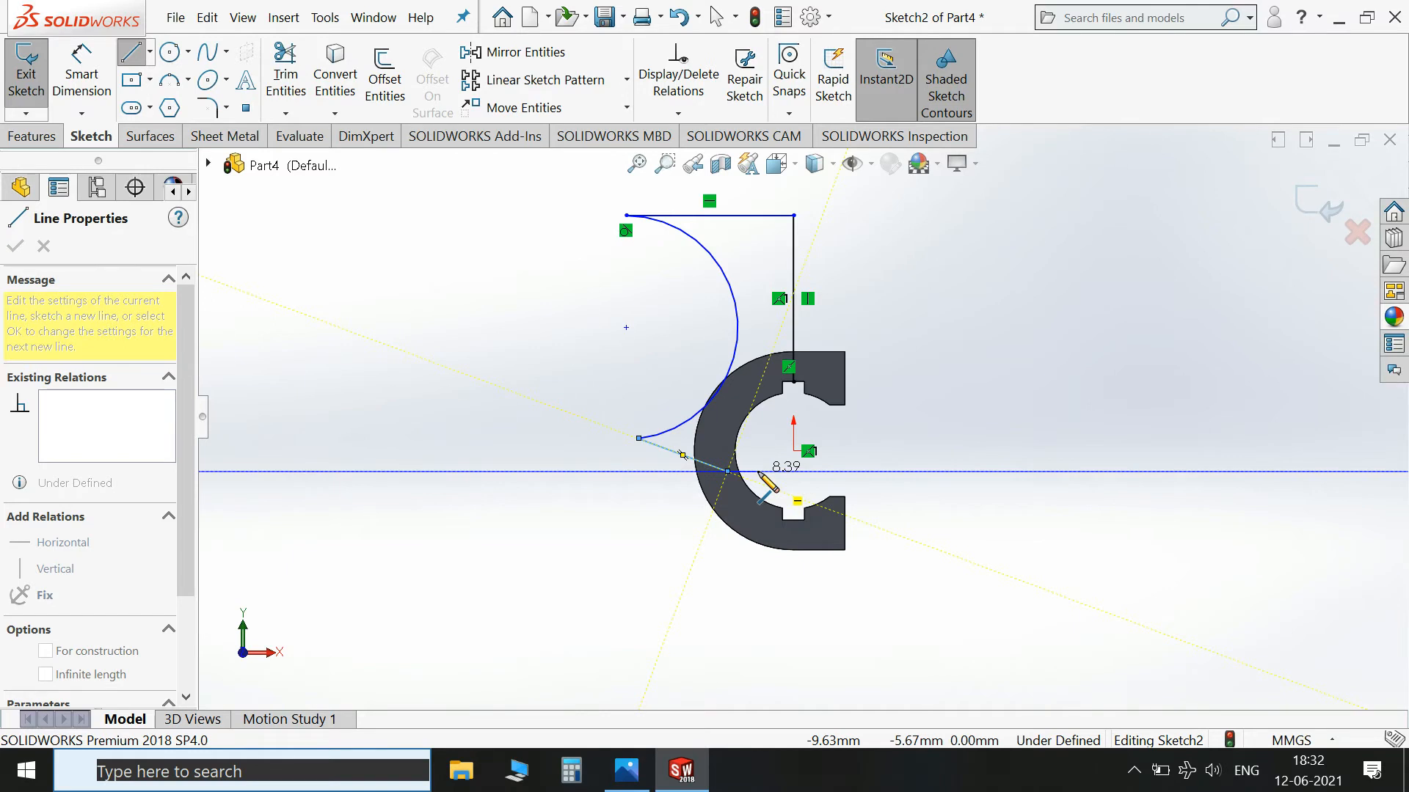
click(647, 779)
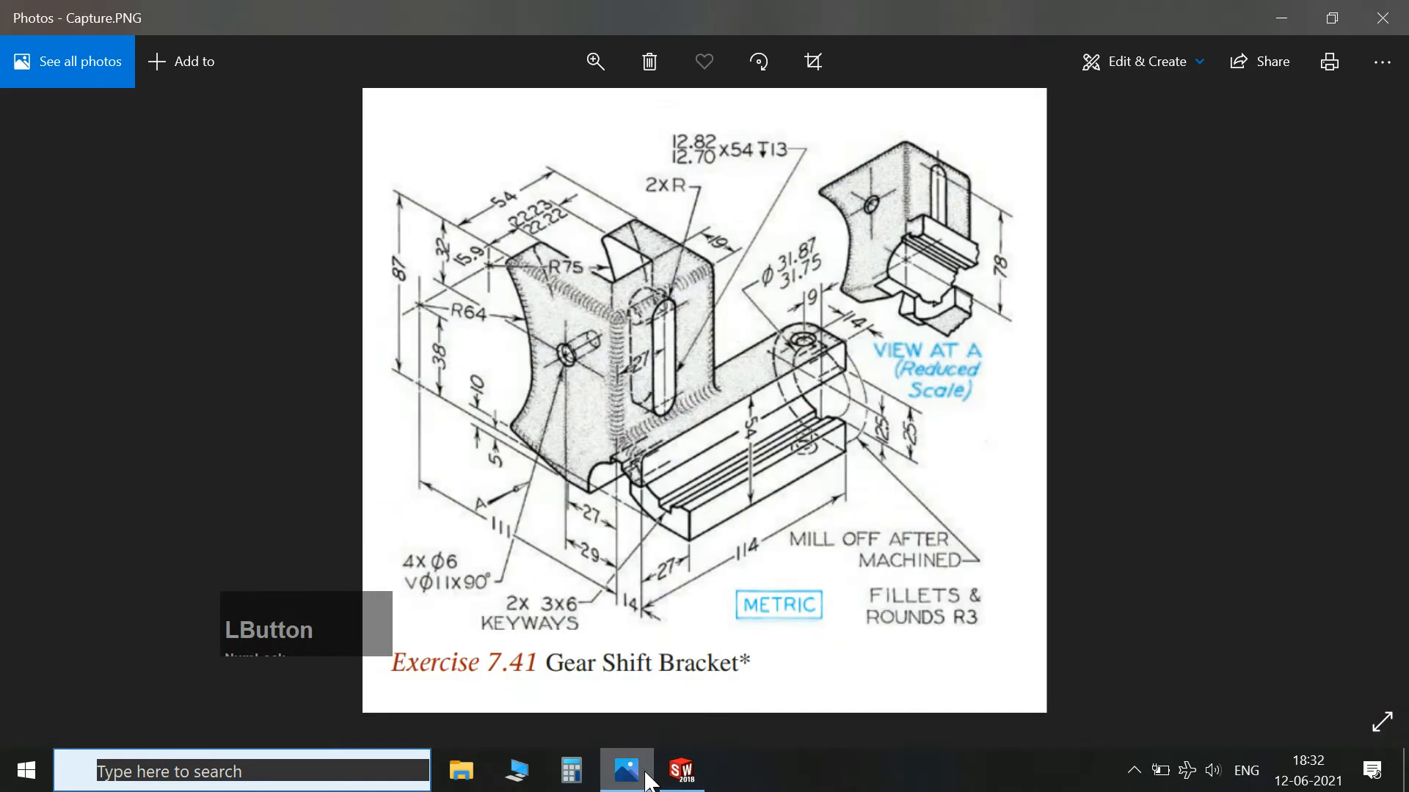
click(647, 779)
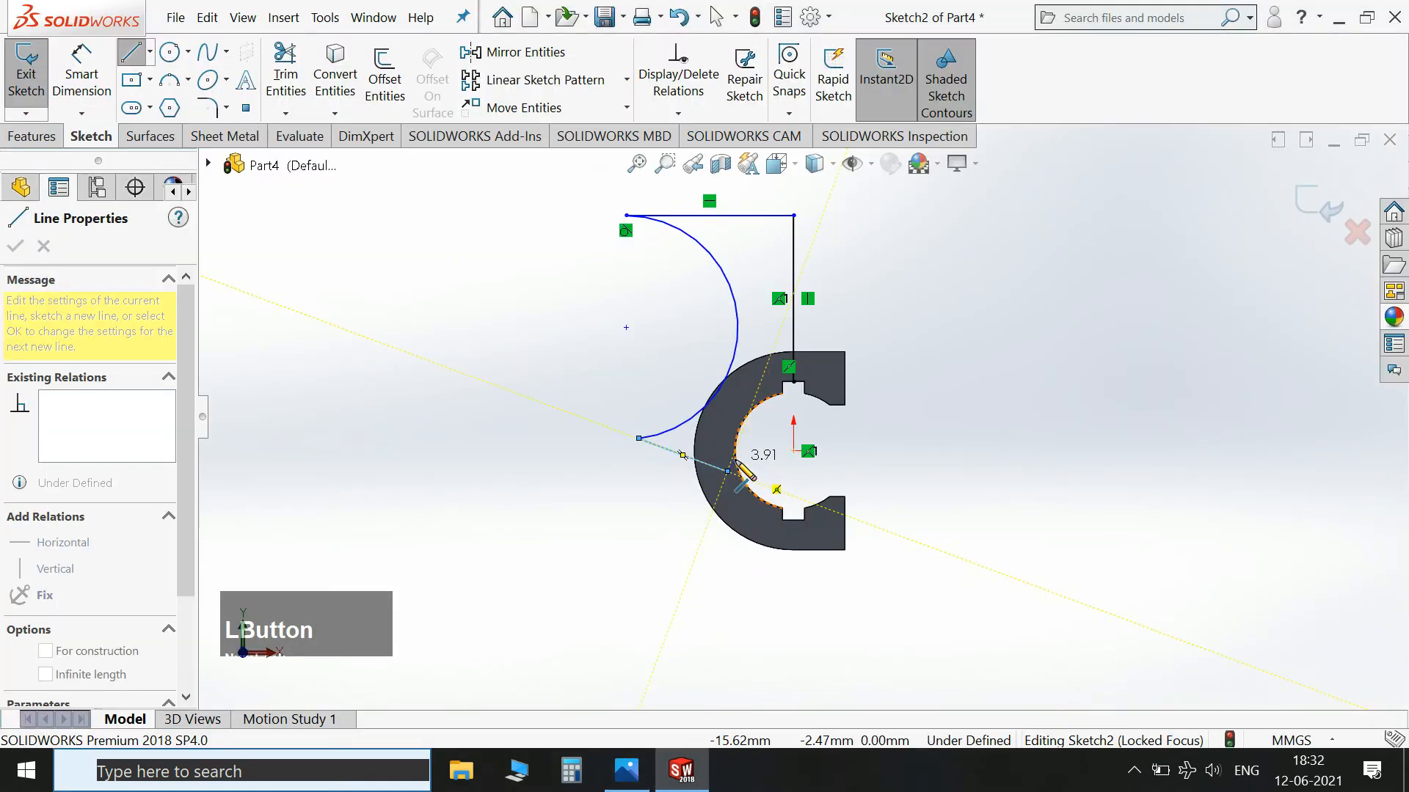
scroll(728, 471, down, 2)
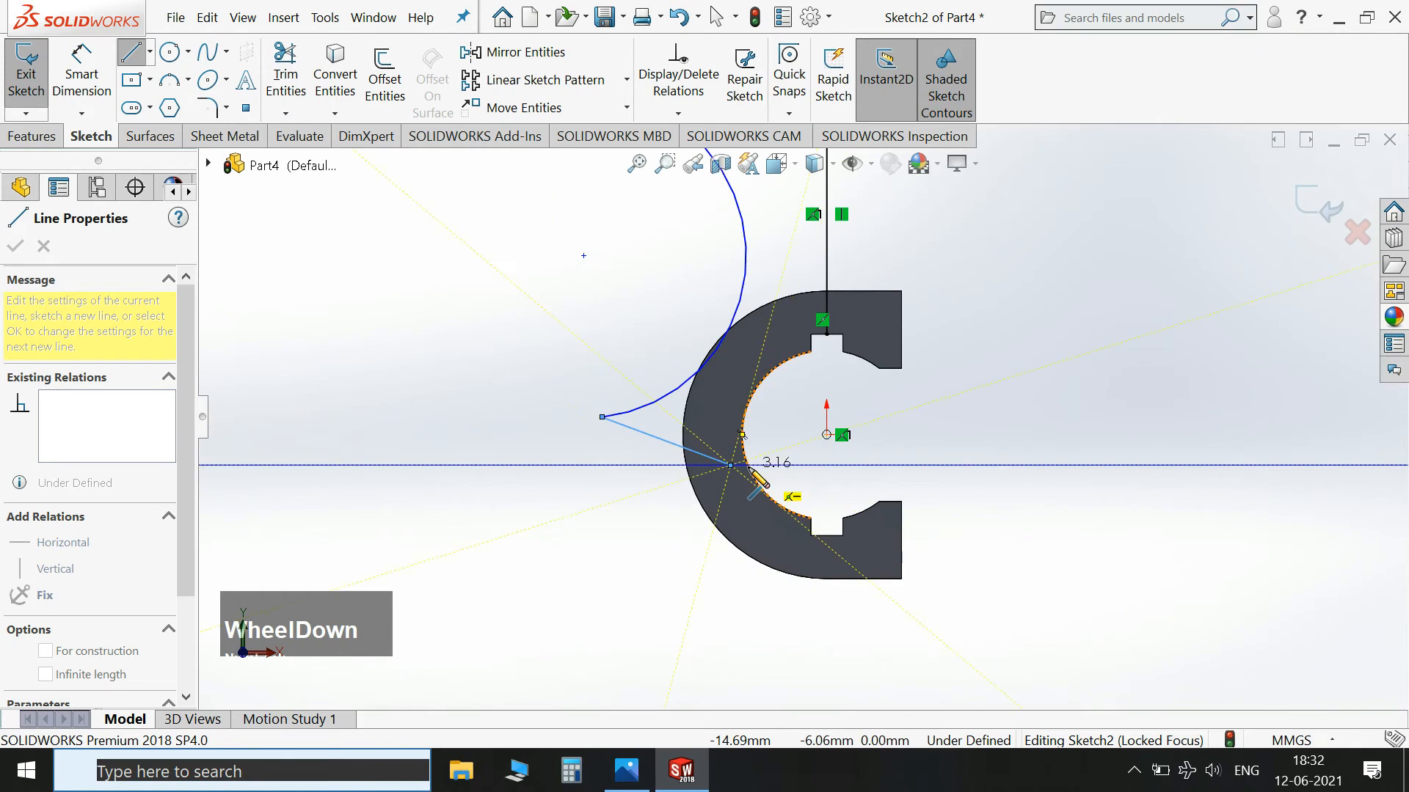
click(748, 471)
key(Escape)
scroll(747, 469, up, 6)
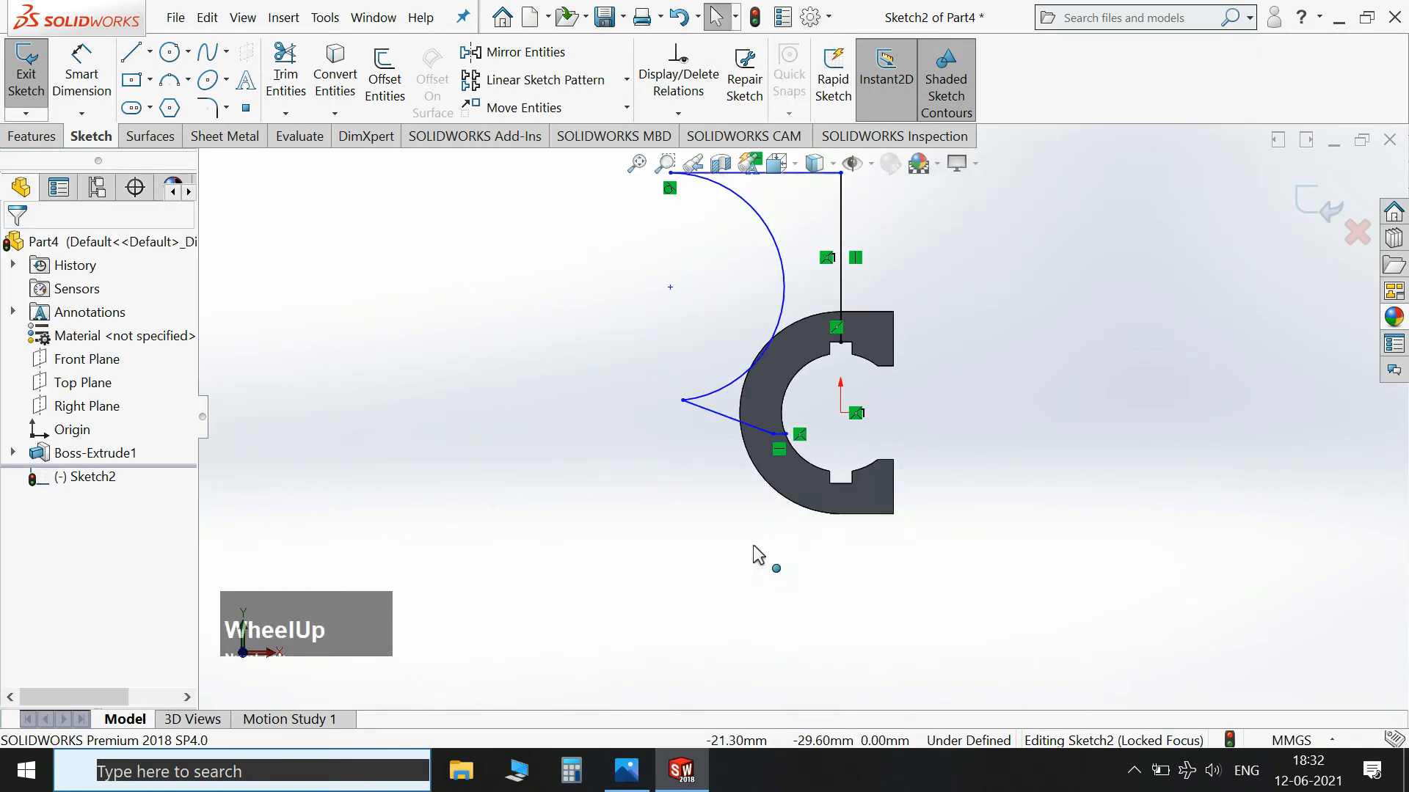
Remove the tangent relation between the top horizontal line and the arc.
scroll(833, 305, down, 3)
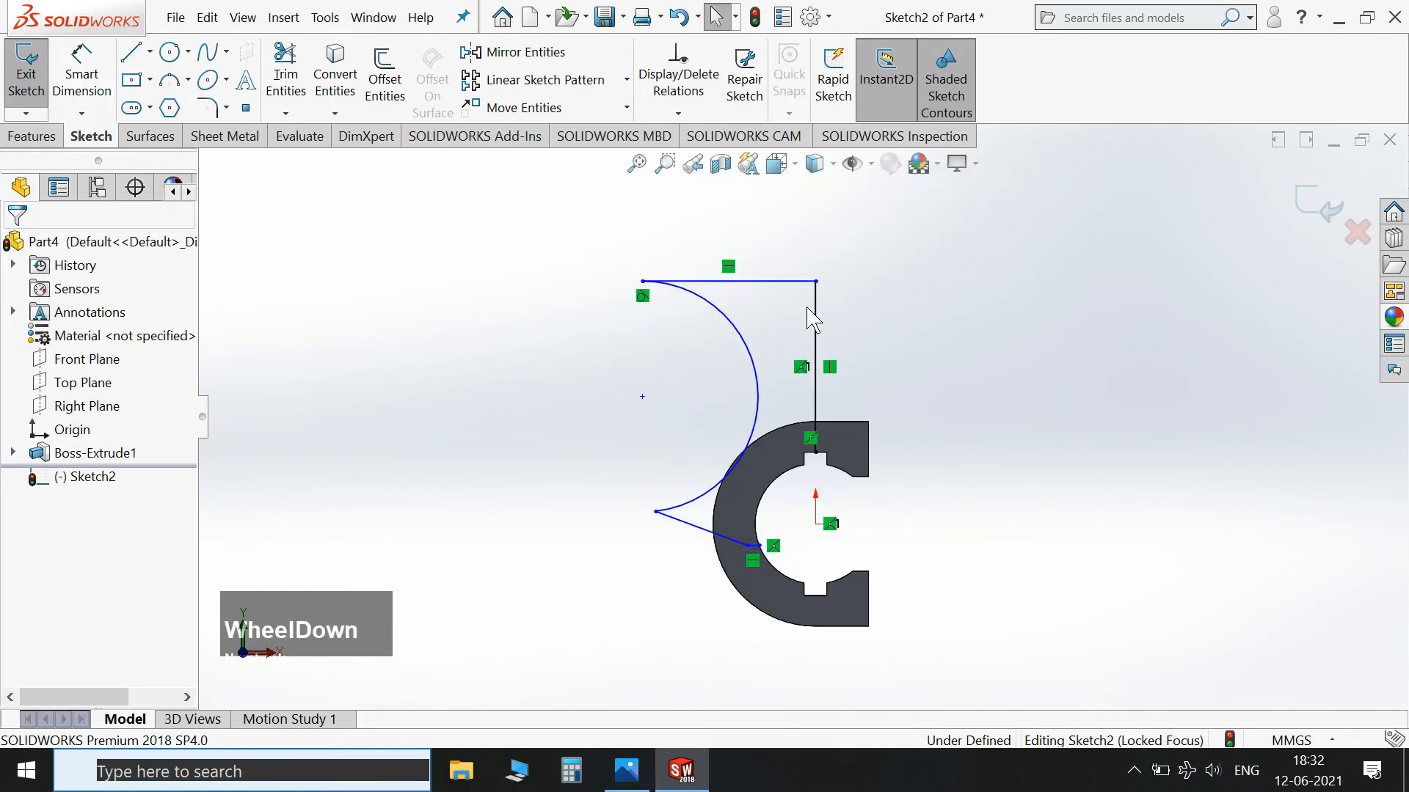
right_click(643, 296)
click(689, 587)
scroll(900, 324, down, 3)
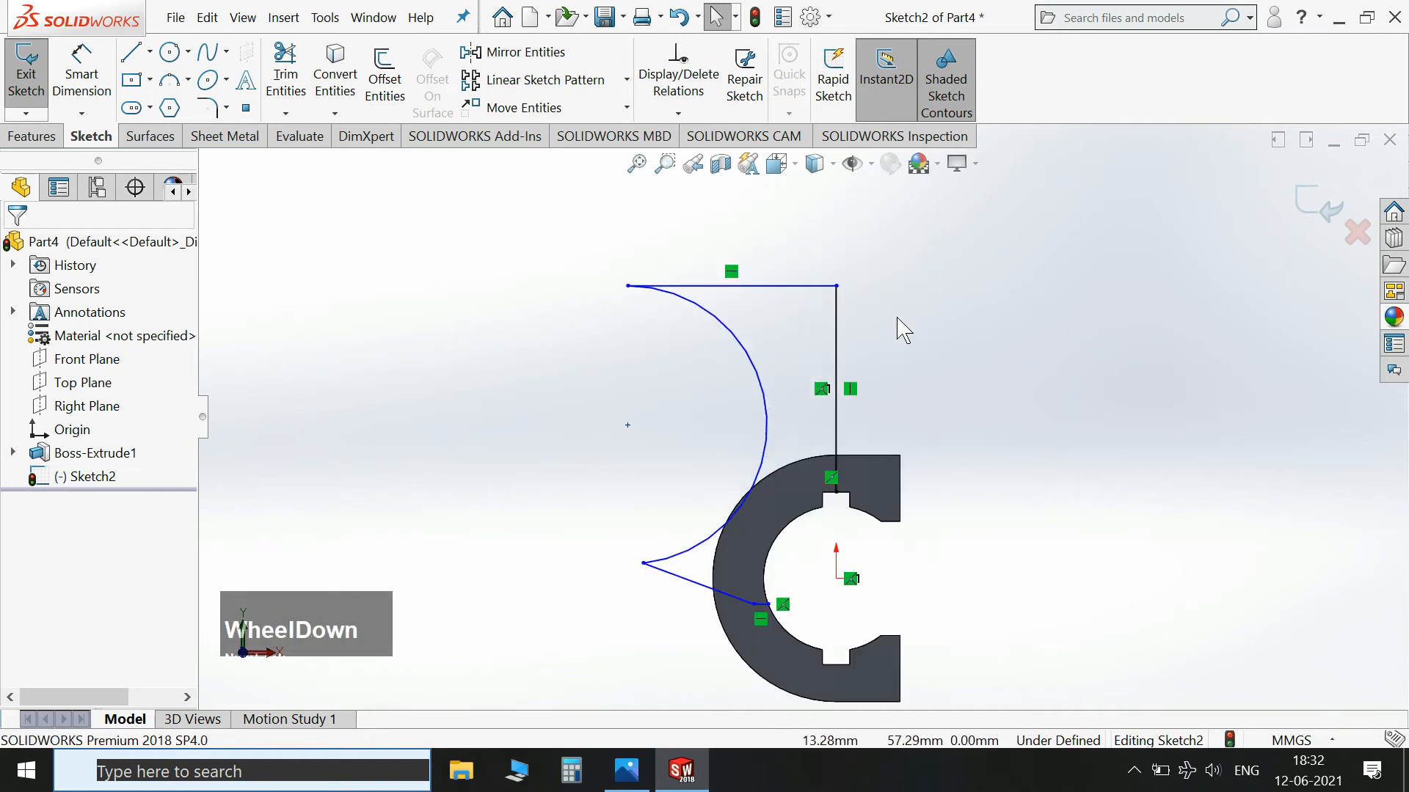
scroll(871, 400, down, 1)
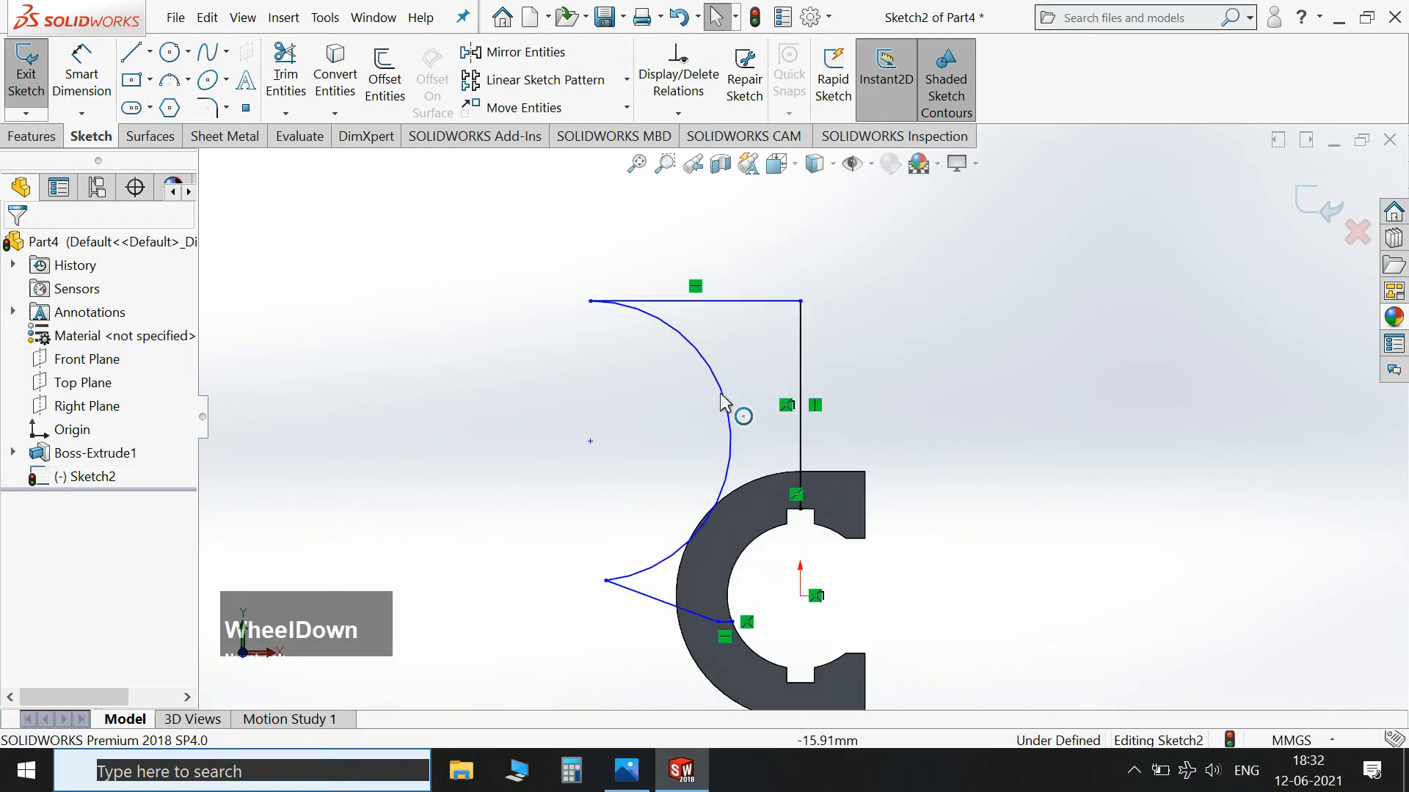
Check the arc radius on the Gear Shift Bracket drawing in Photos and, back in SOLIDWORKS, dimension the arc's radius as 64 mm.
click(82, 74)
click(630, 772)
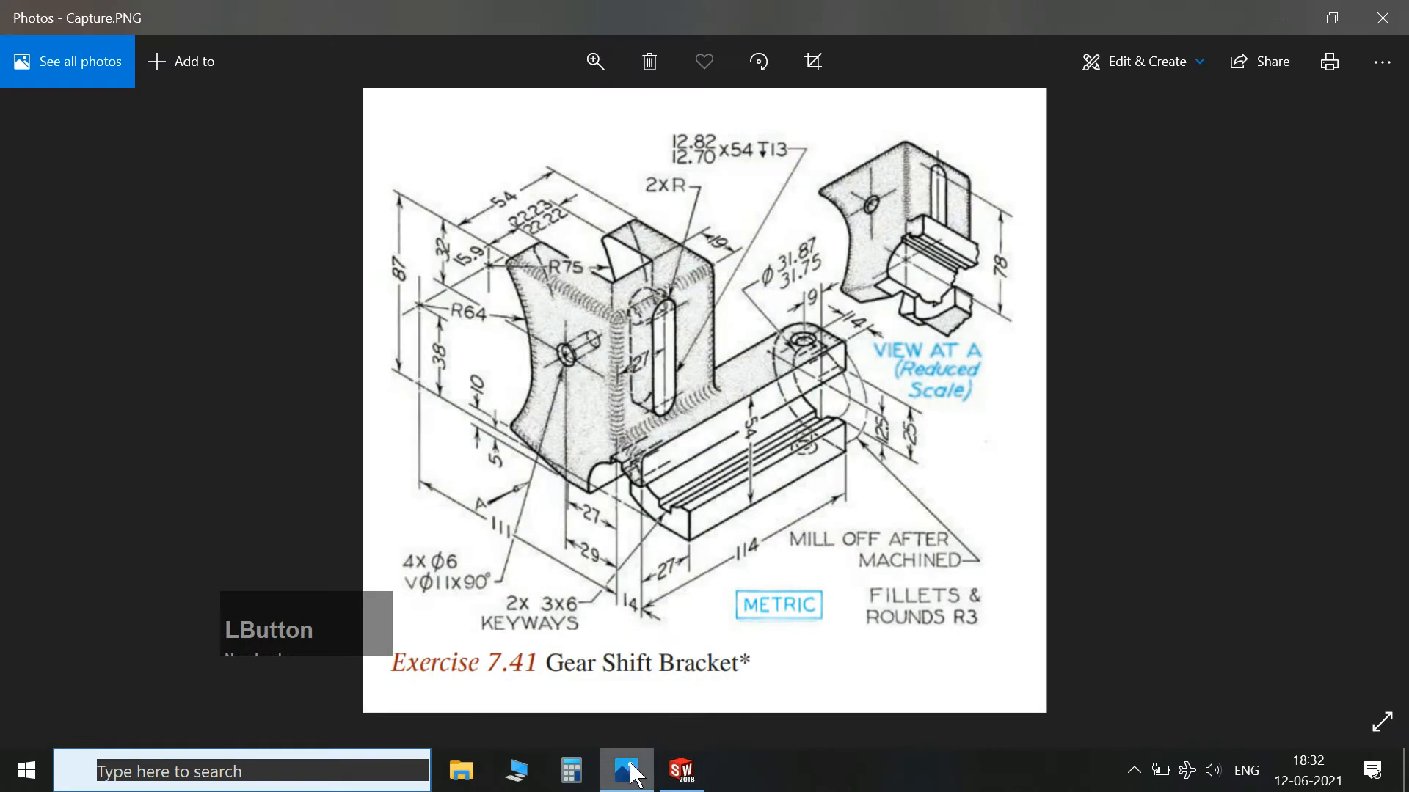
click(630, 771)
click(730, 379)
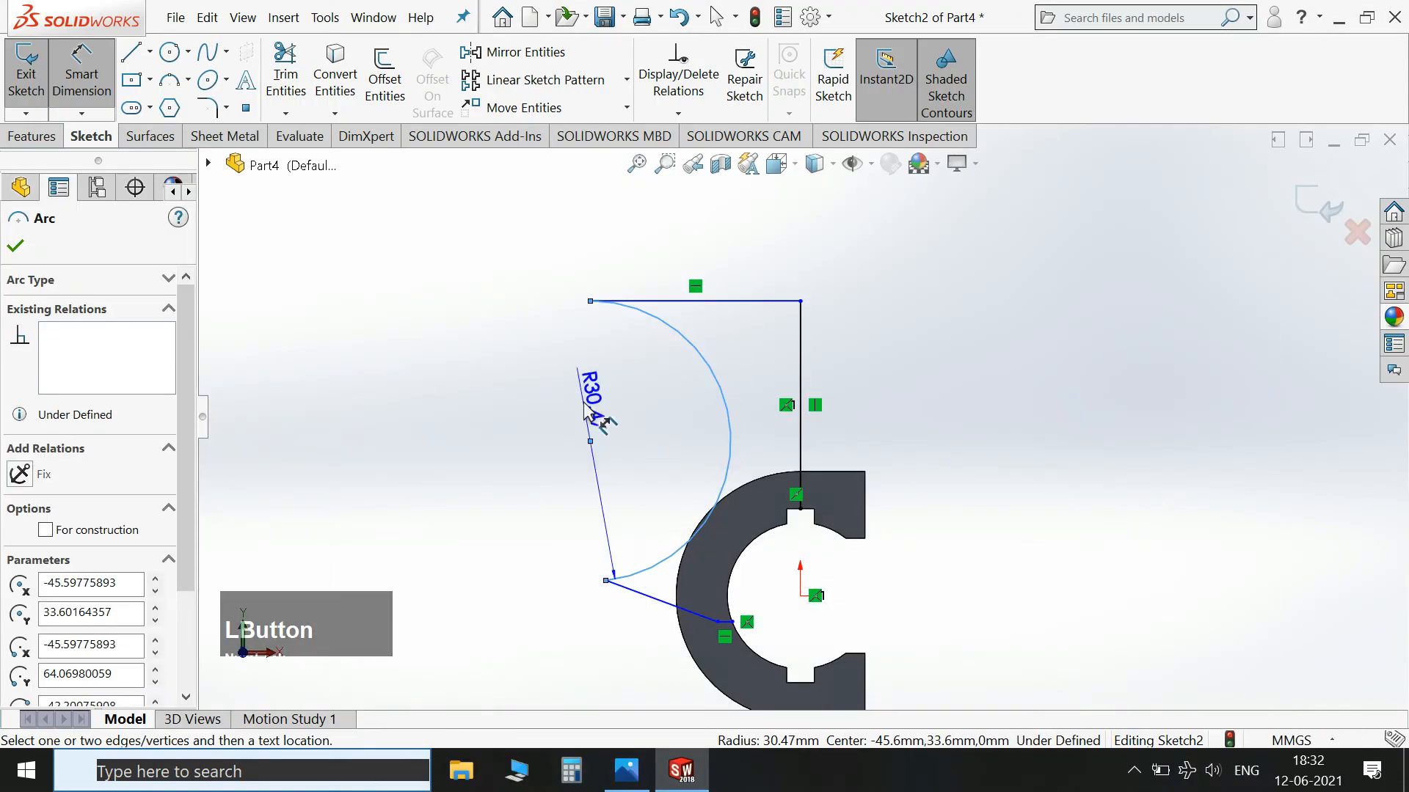
click(642, 430)
text(64)
key(KP_Enter)
Move the profile's top horizontal line slightly lower.
scroll(801, 440, up, 2)
scroll(801, 440, up, 2)
key(Escape)
click(745, 288)
mouse_move(746, 287)
mouse_down()
mouse_move(221, 323)
mouse_move(748, 304)
mouse_up()
click(746, 554)
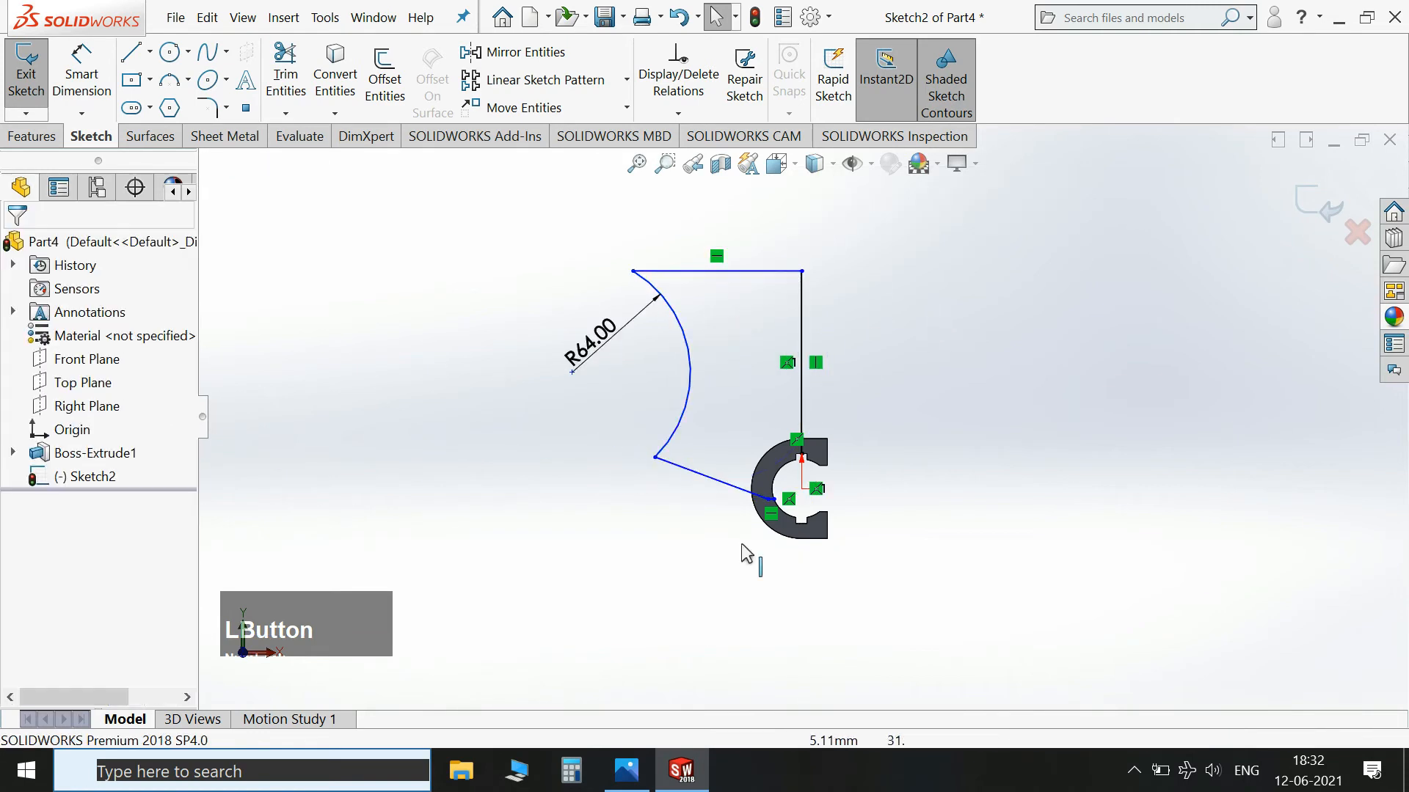
Consult the drawing in Photos and, back in SOLIDWORKS, dimension the horizontal distance from the origin to the arc's center as 111 mm.
click(635, 770)
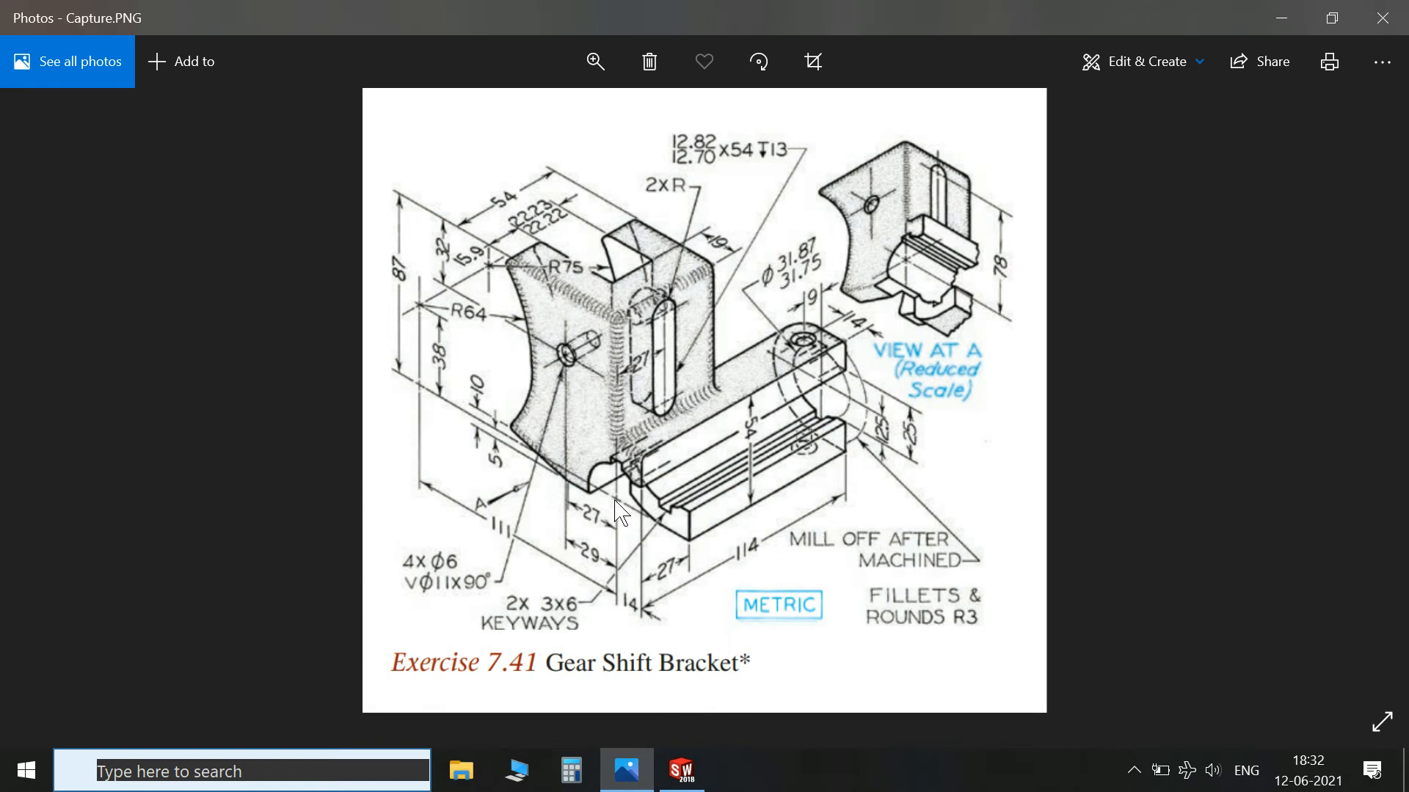
click(626, 770)
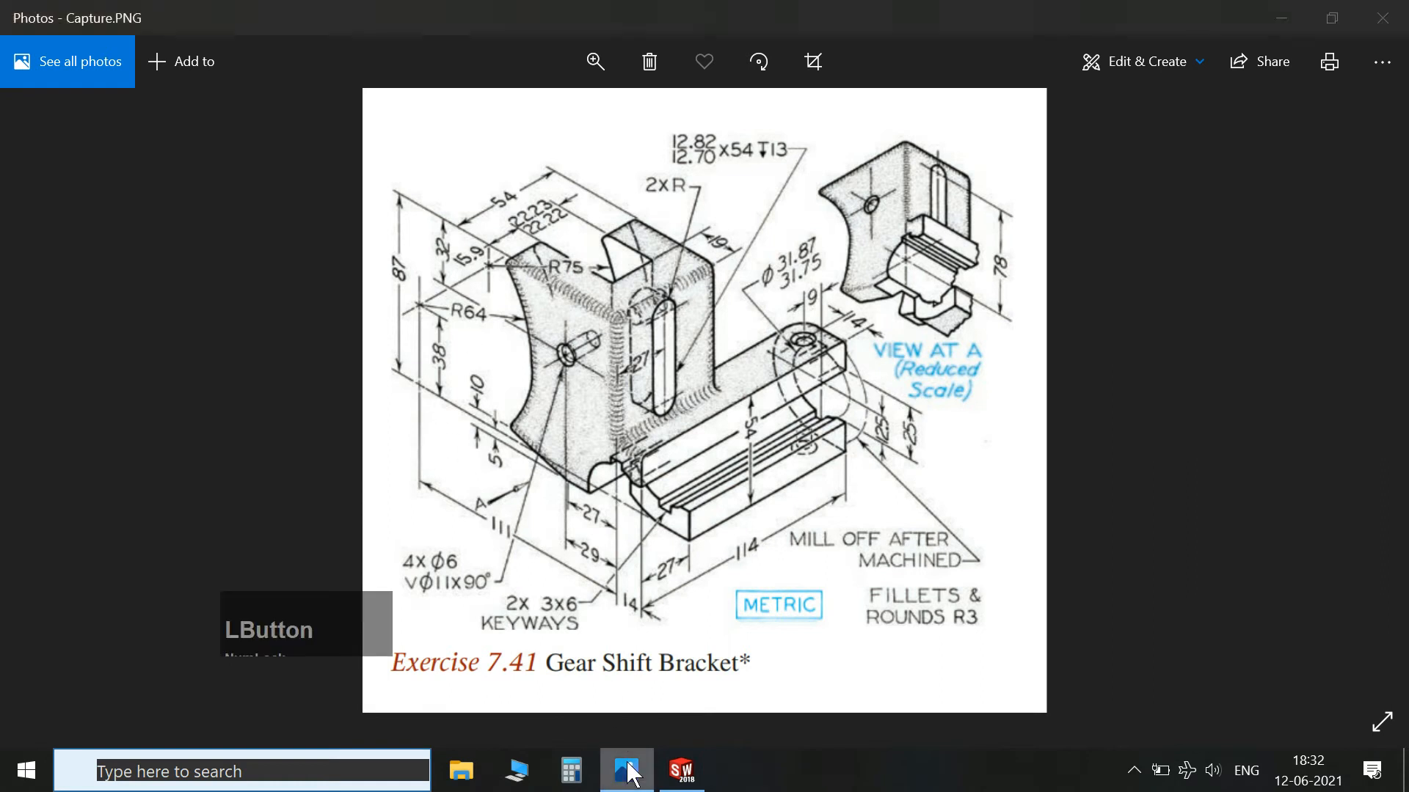
click(81, 67)
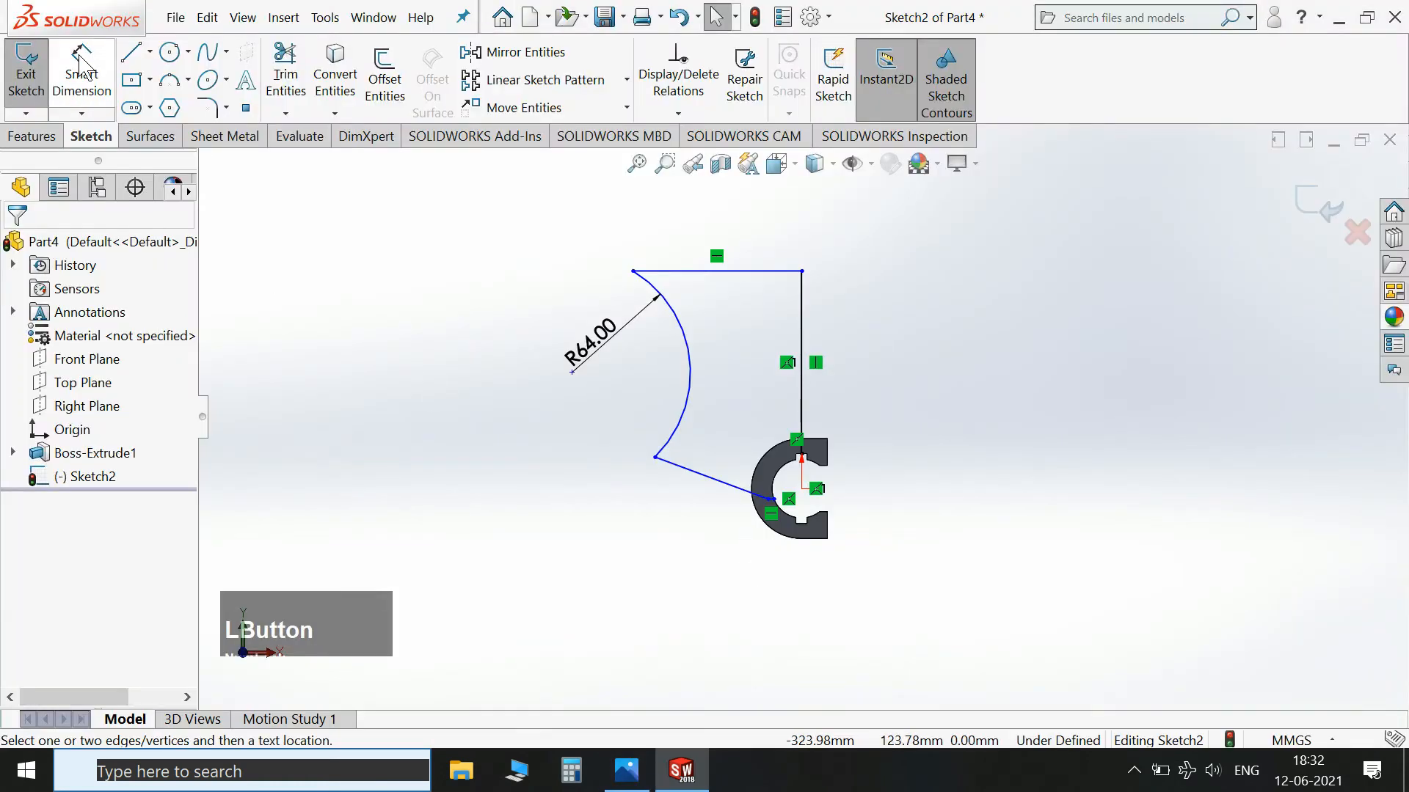
double_click(575, 379)
key(Escape)
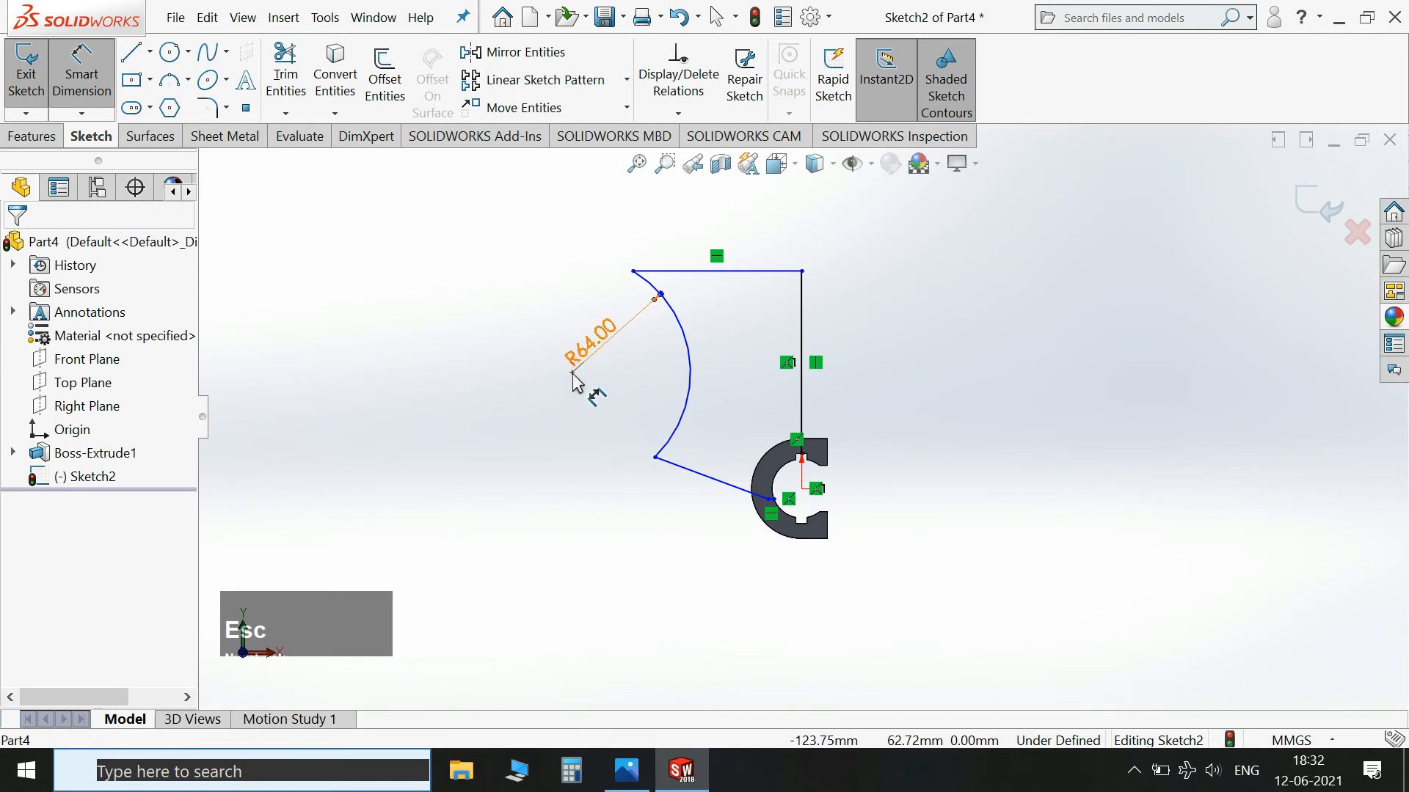
click(801, 489)
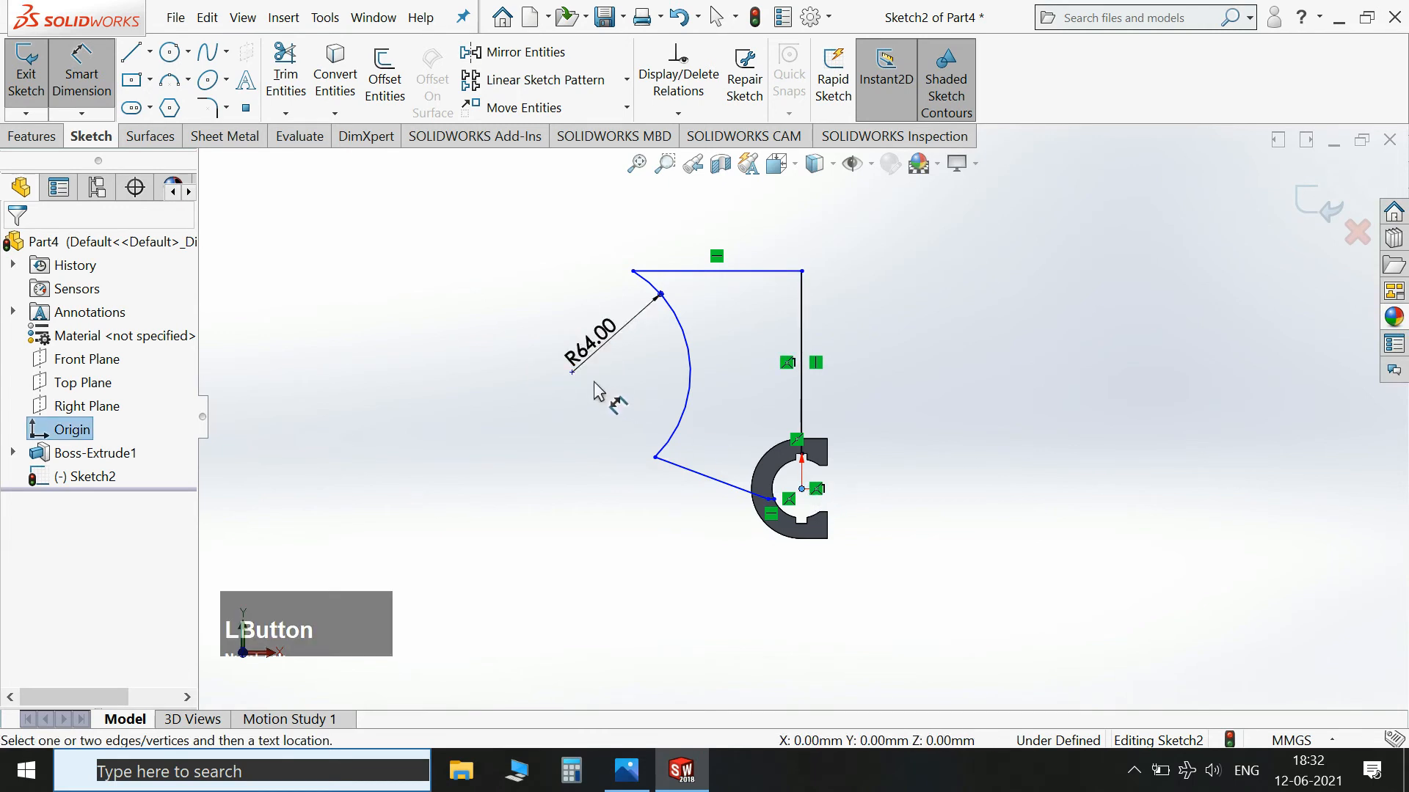
click(572, 373)
click(609, 587)
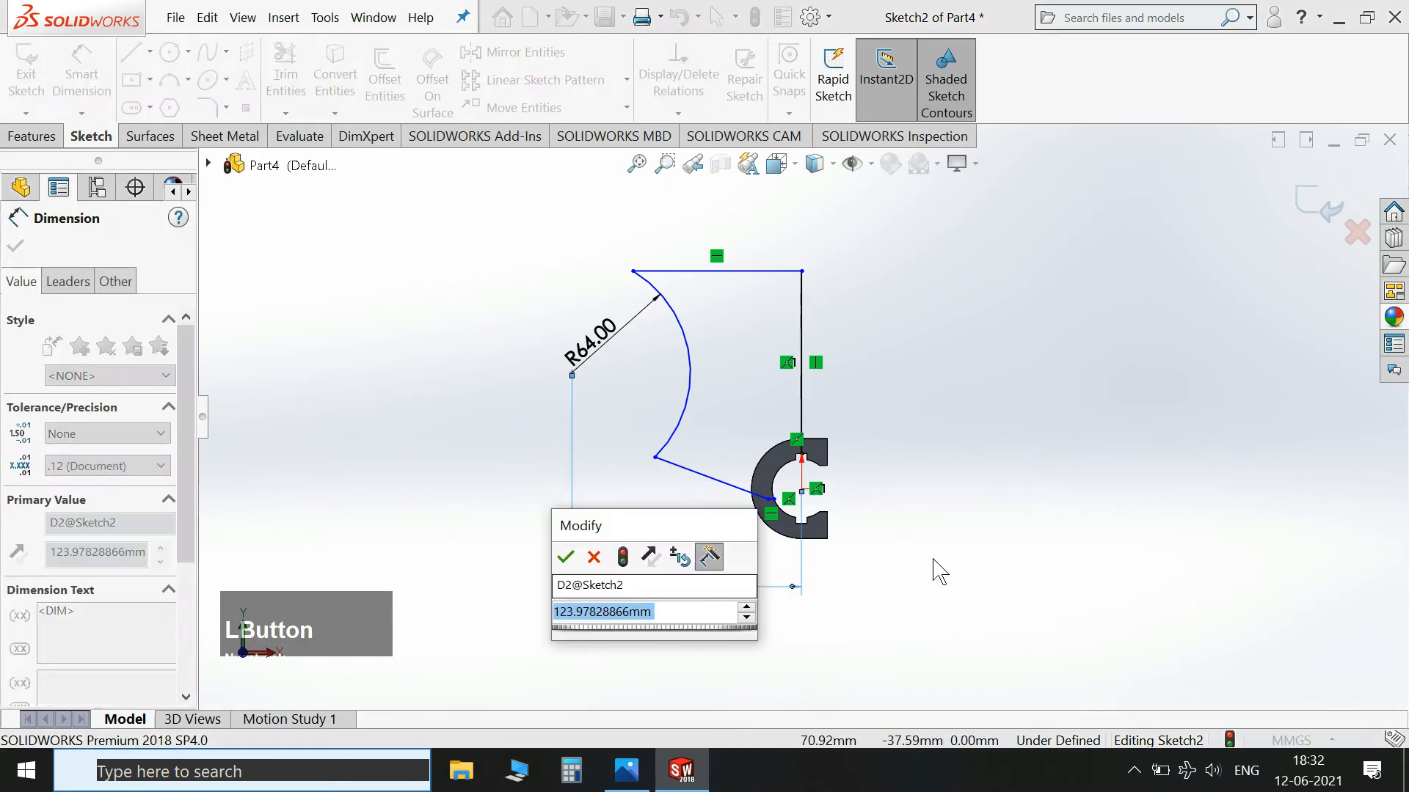
text(111)
key(KP_Enter)
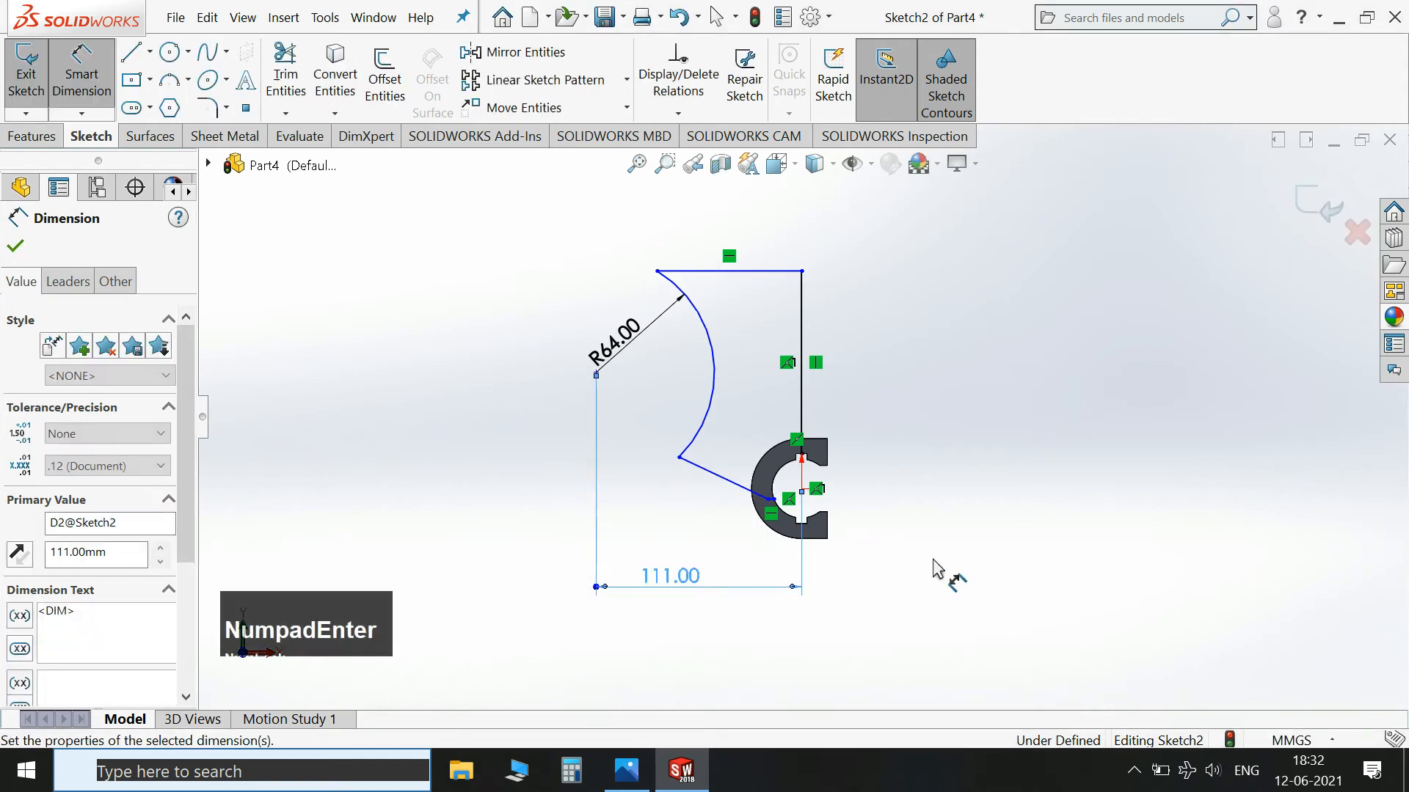
Recheck the drawing and dimension the horizontal distance from the origin to the lower horizontal line's left end as 27 mm.
scroll(777, 525, down, 3)
click(625, 769)
click(625, 769)
click(781, 435)
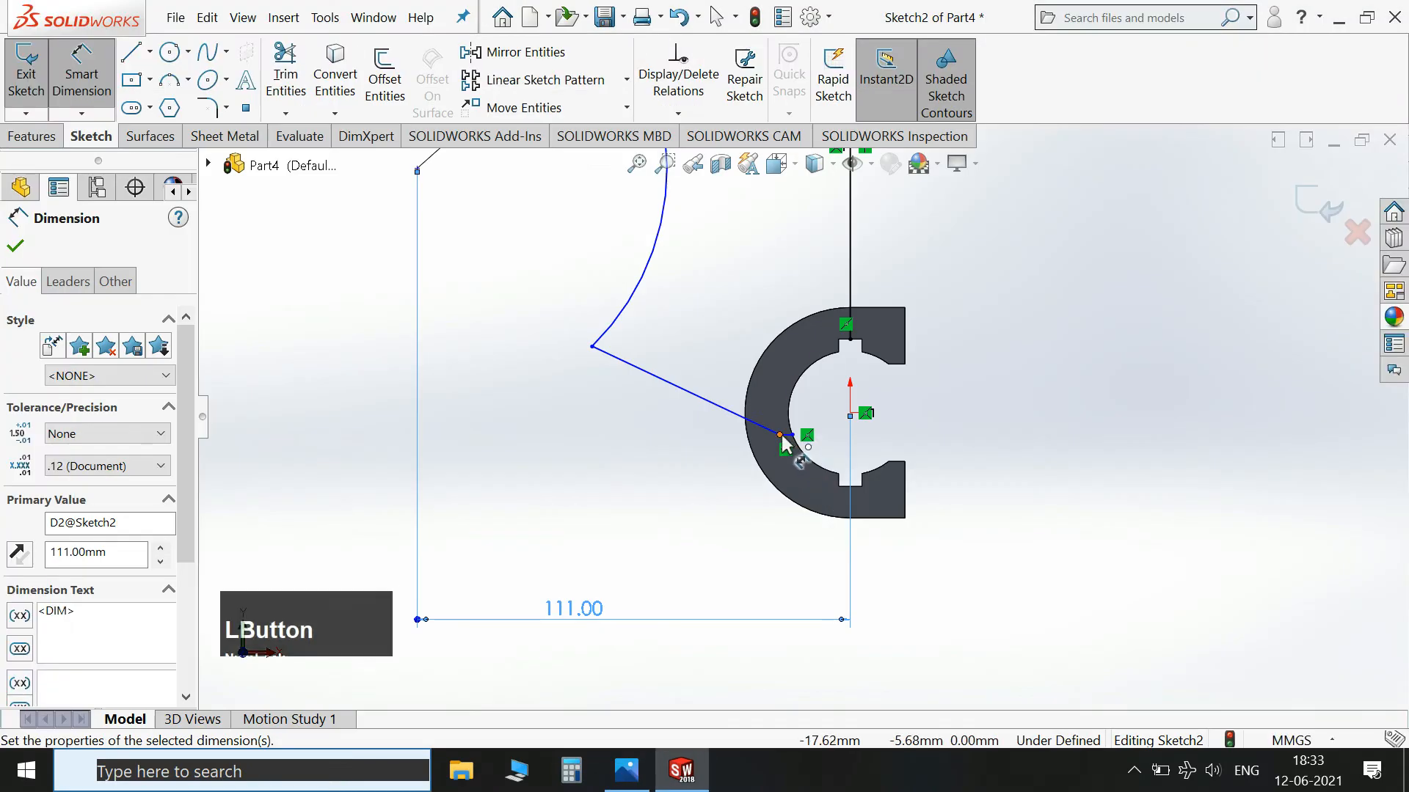
click(851, 415)
click(810, 576)
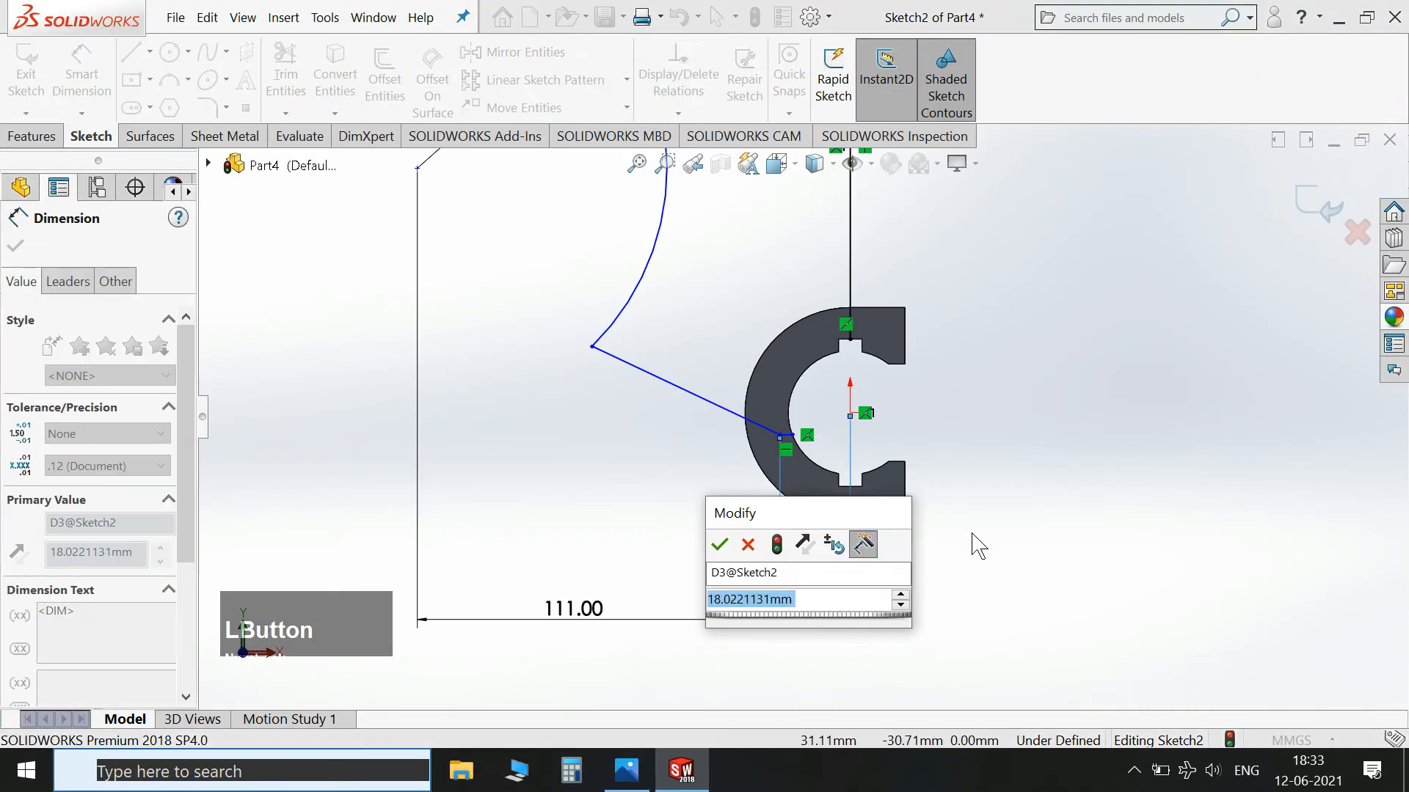
text(27)
key(KP_Enter)
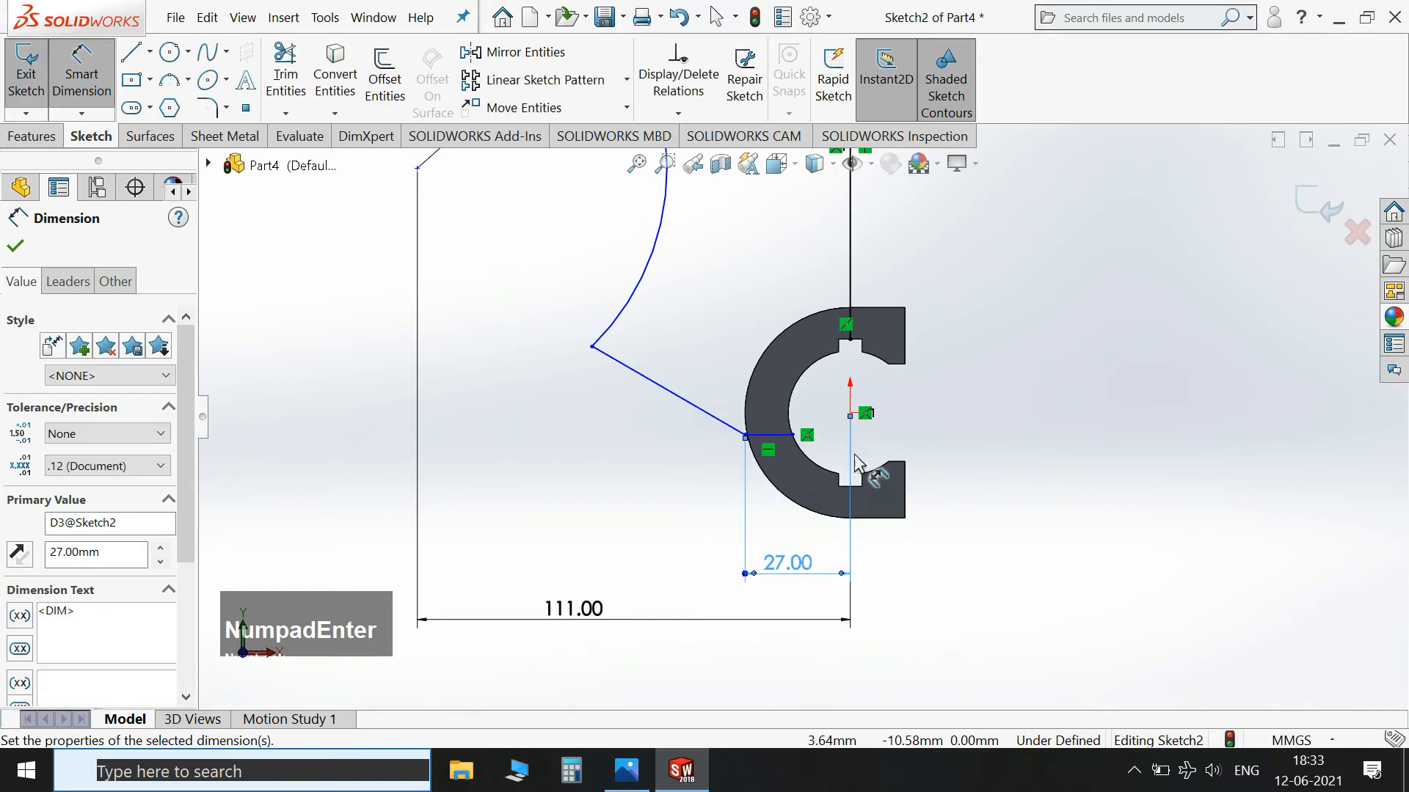
Recheck the drawing and dimension the vertical distance between the lower horizontal line and the arc's lower end as 10 mm.
click(631, 781)
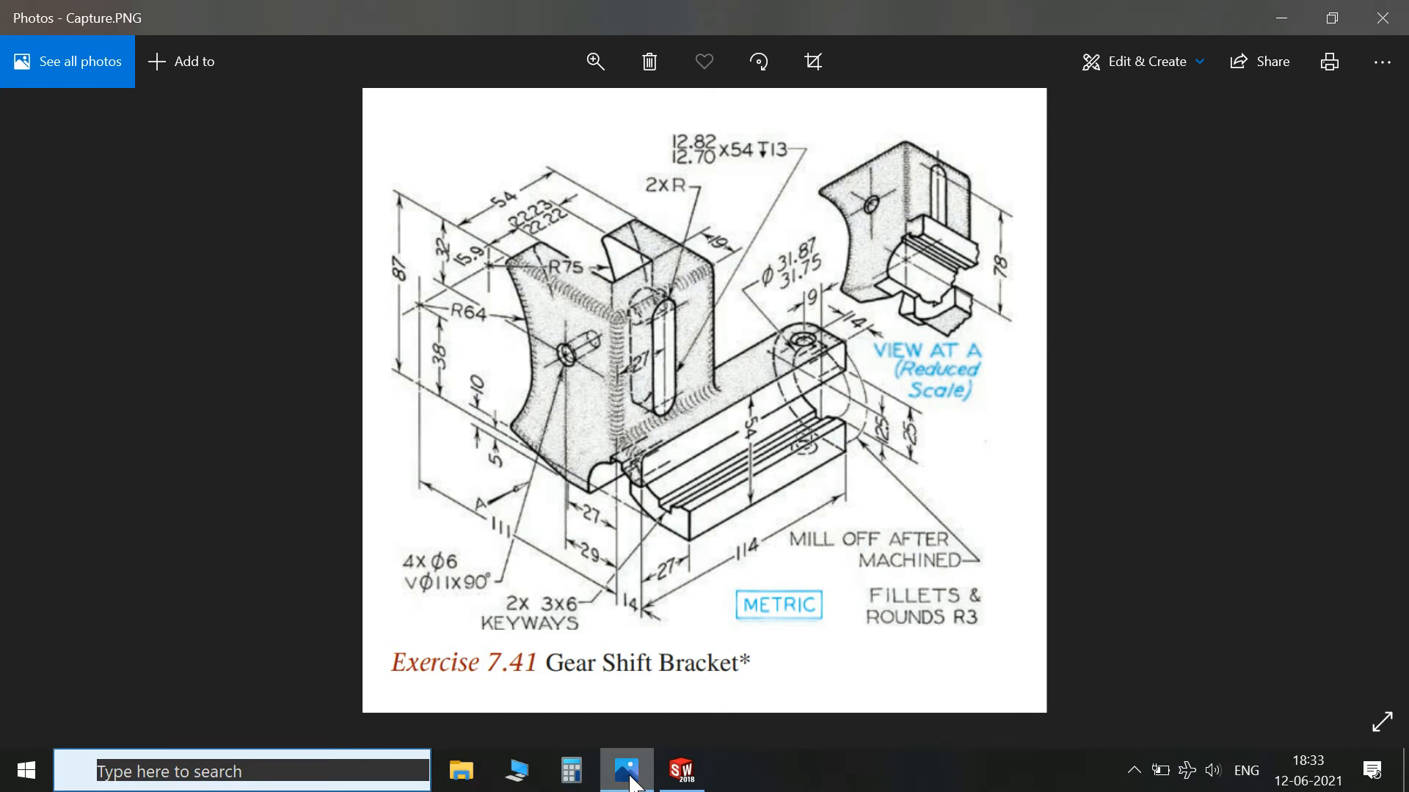
click(631, 780)
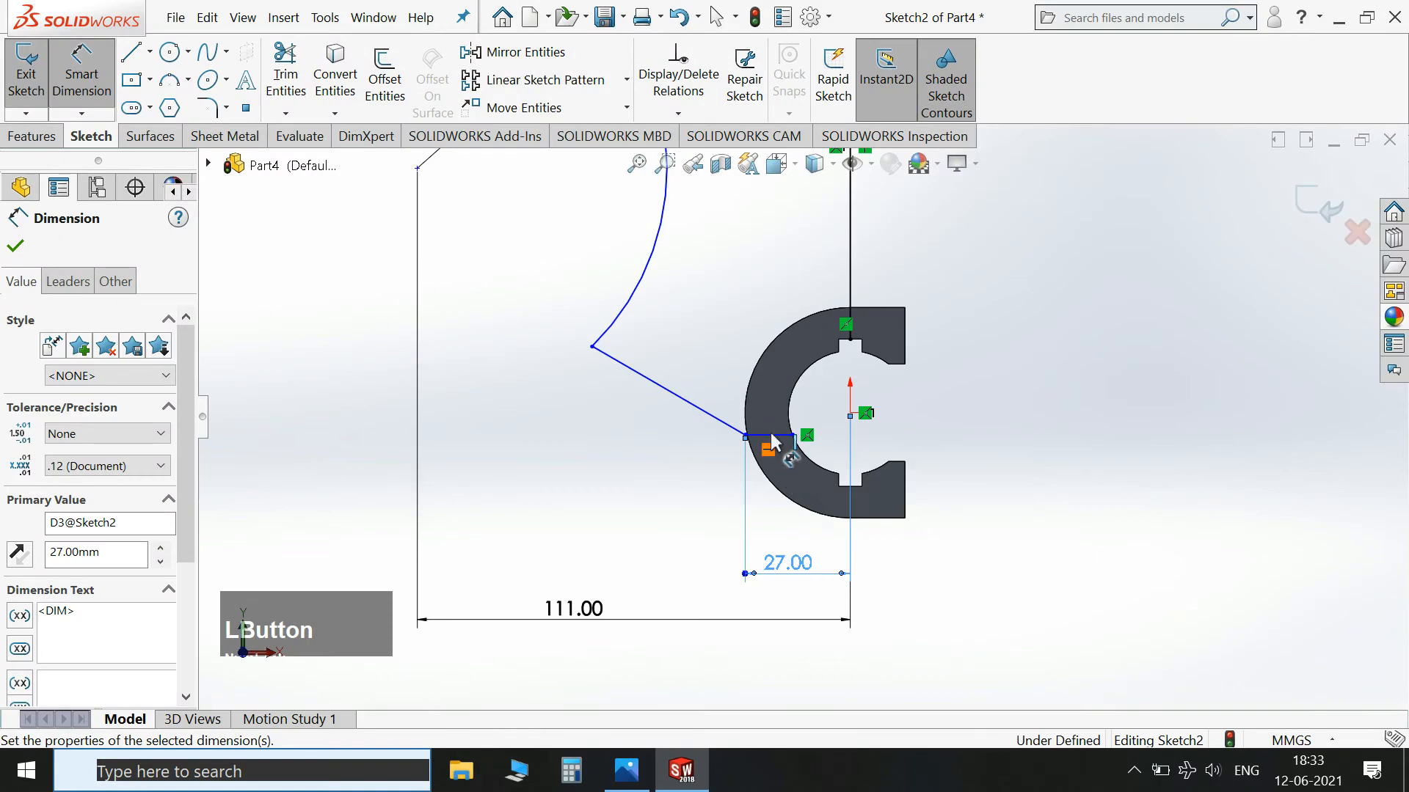
click(734, 435)
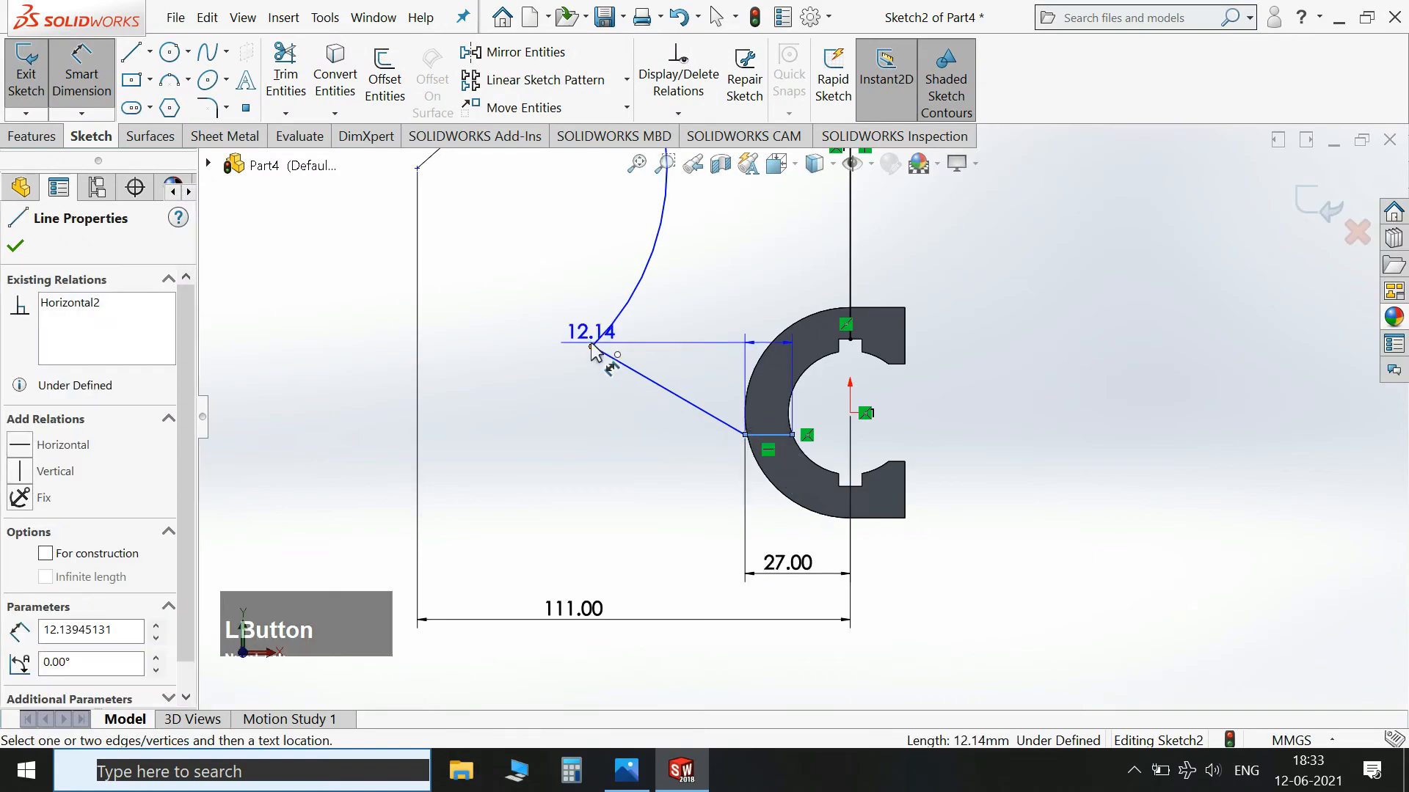
click(592, 347)
click(524, 409)
text(10)
key(Return)
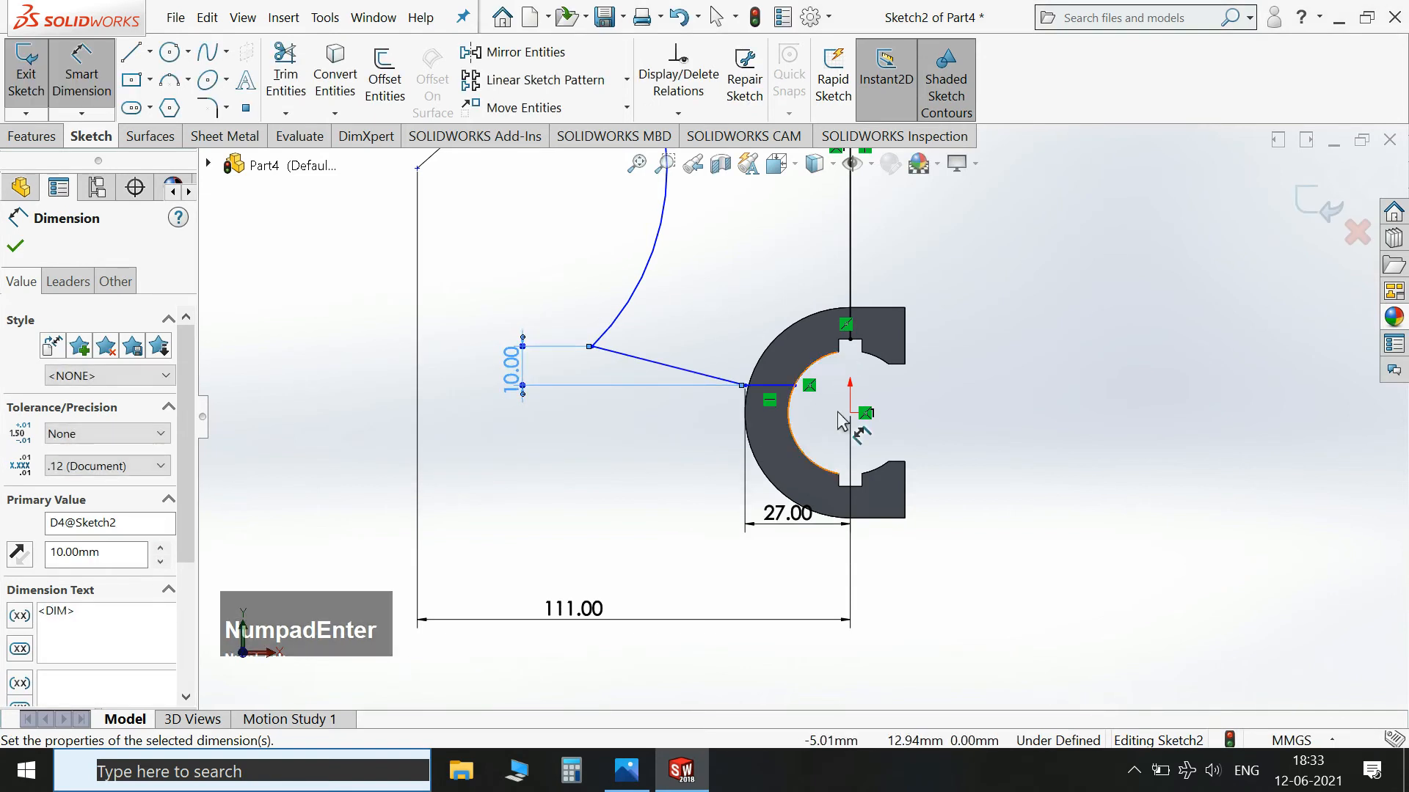
Move the lower horizontal line below the origin and dimension its vertical distance from the origin as 5 mm.
key(Escape)
drag(767, 386, 763, 439)
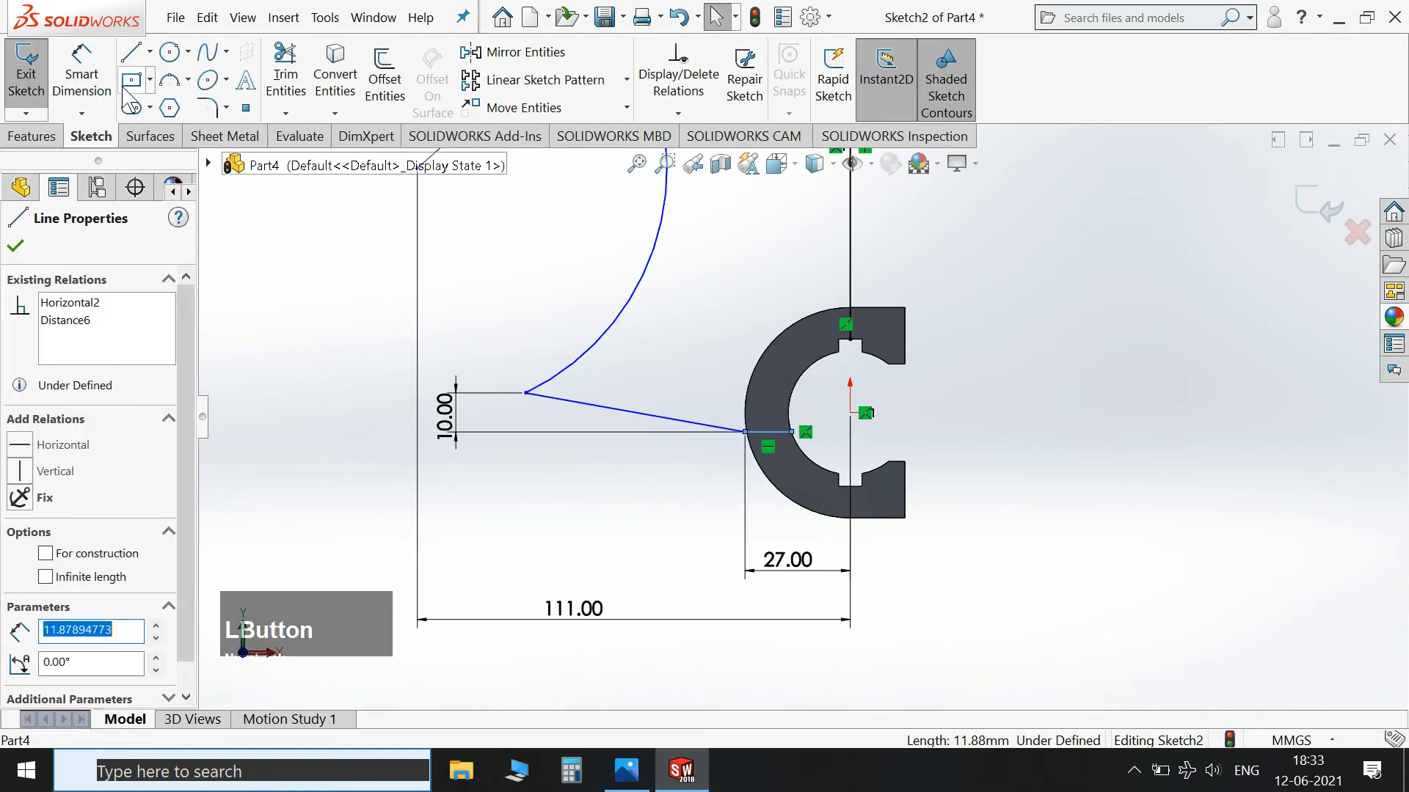
click(82, 73)
click(792, 432)
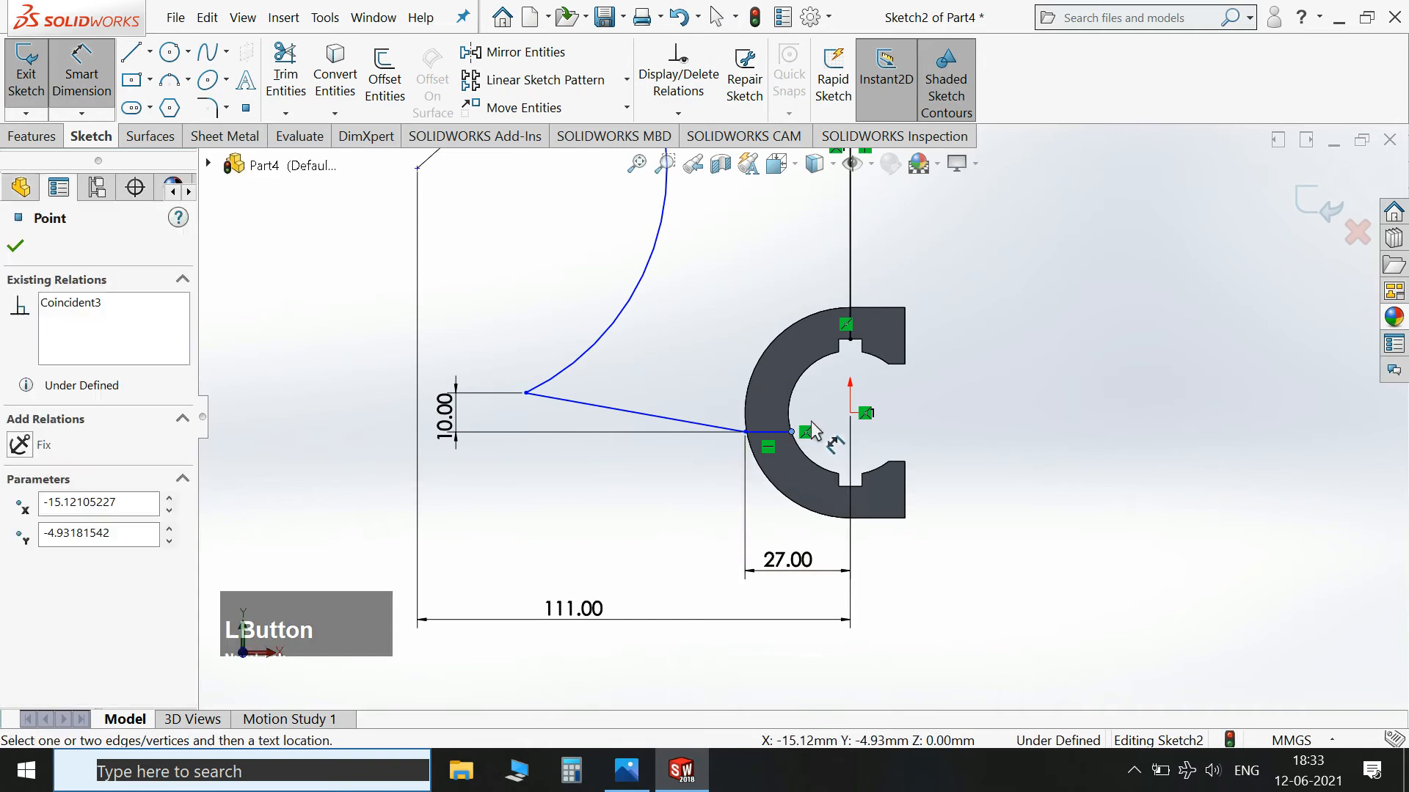
click(851, 414)
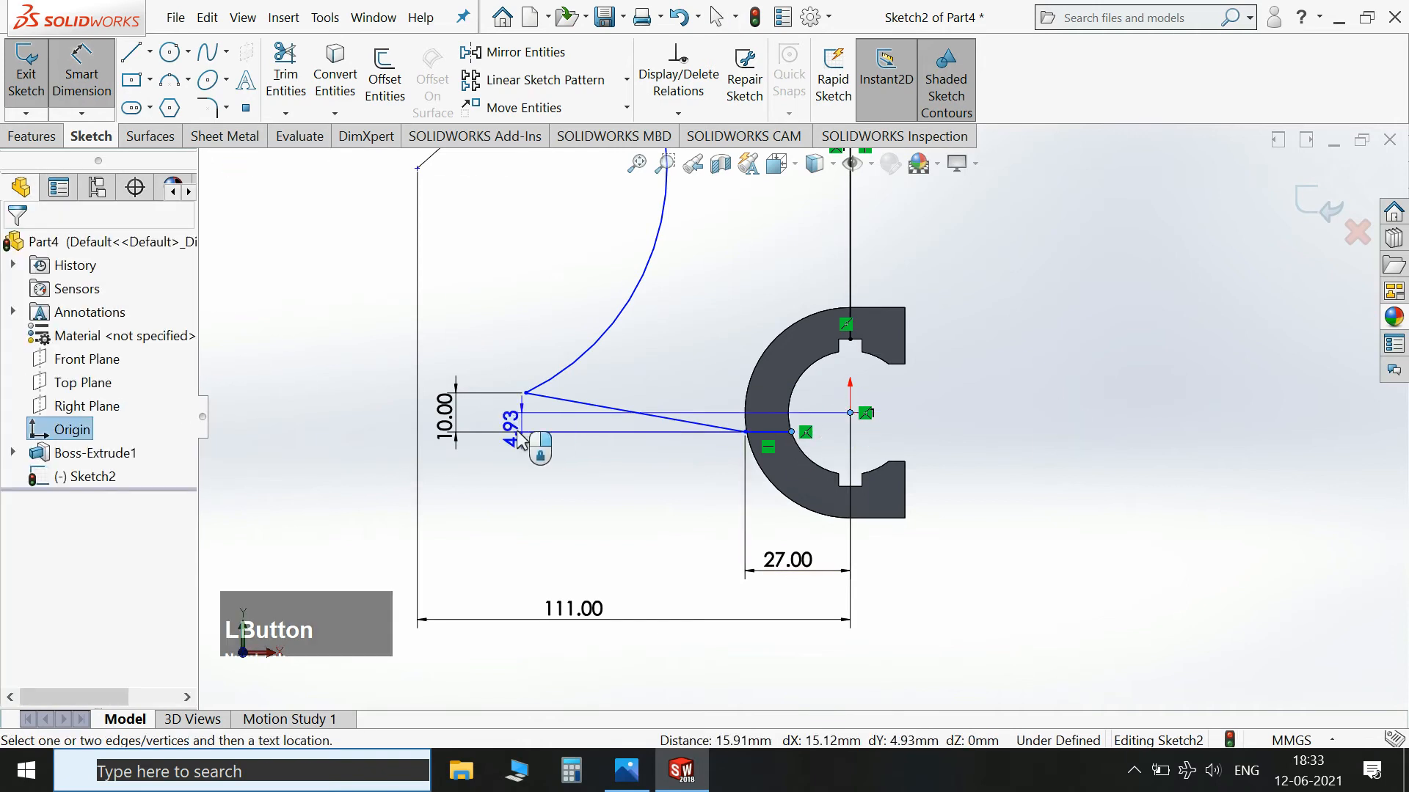
click(519, 434)
text(5)
key(Return)
key(Escape)
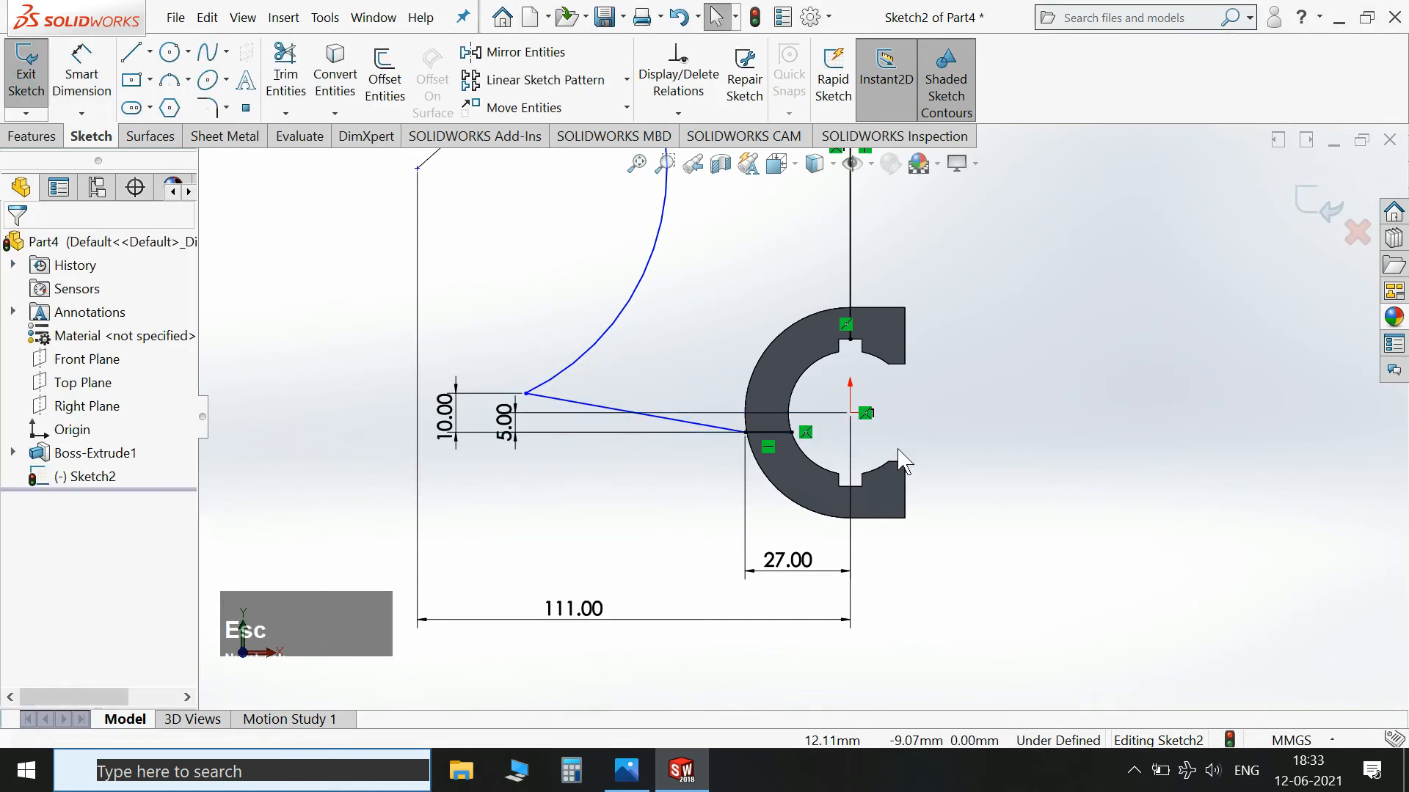
Consult the drawing in Photos and, back in SOLIDWORKS, dimension the top horizontal line's height above the origin as 87 mm.
mouse_move(627, 770)
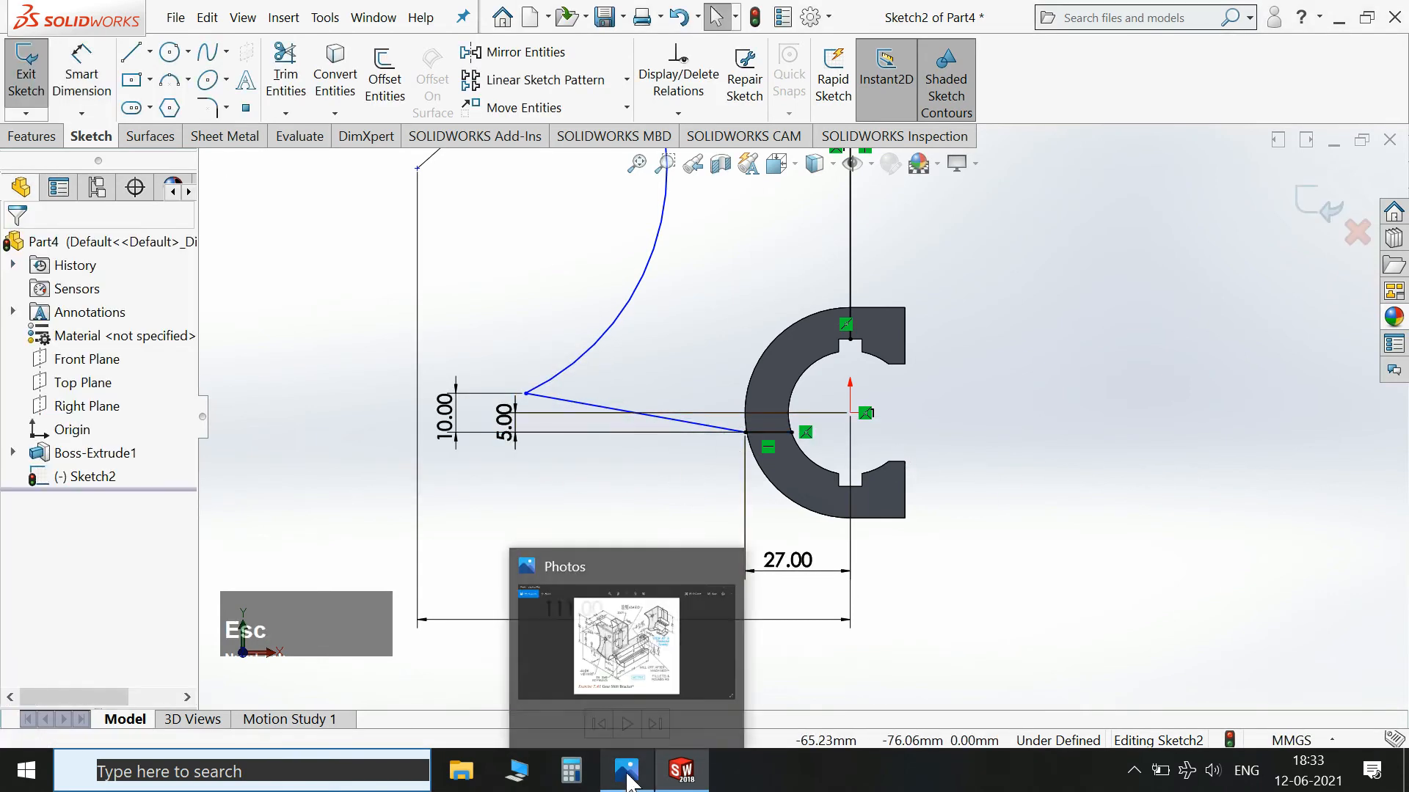
click(628, 665)
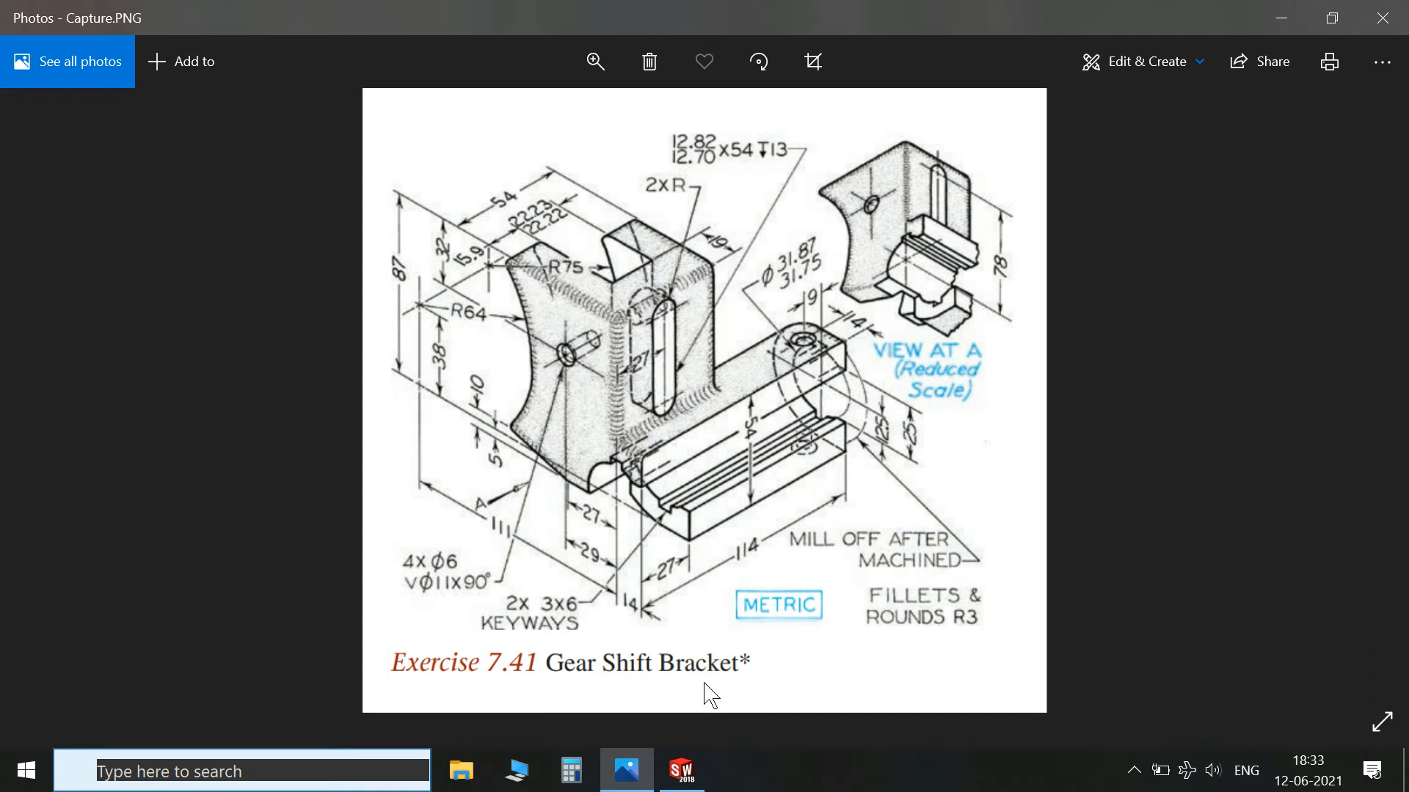
click(682, 769)
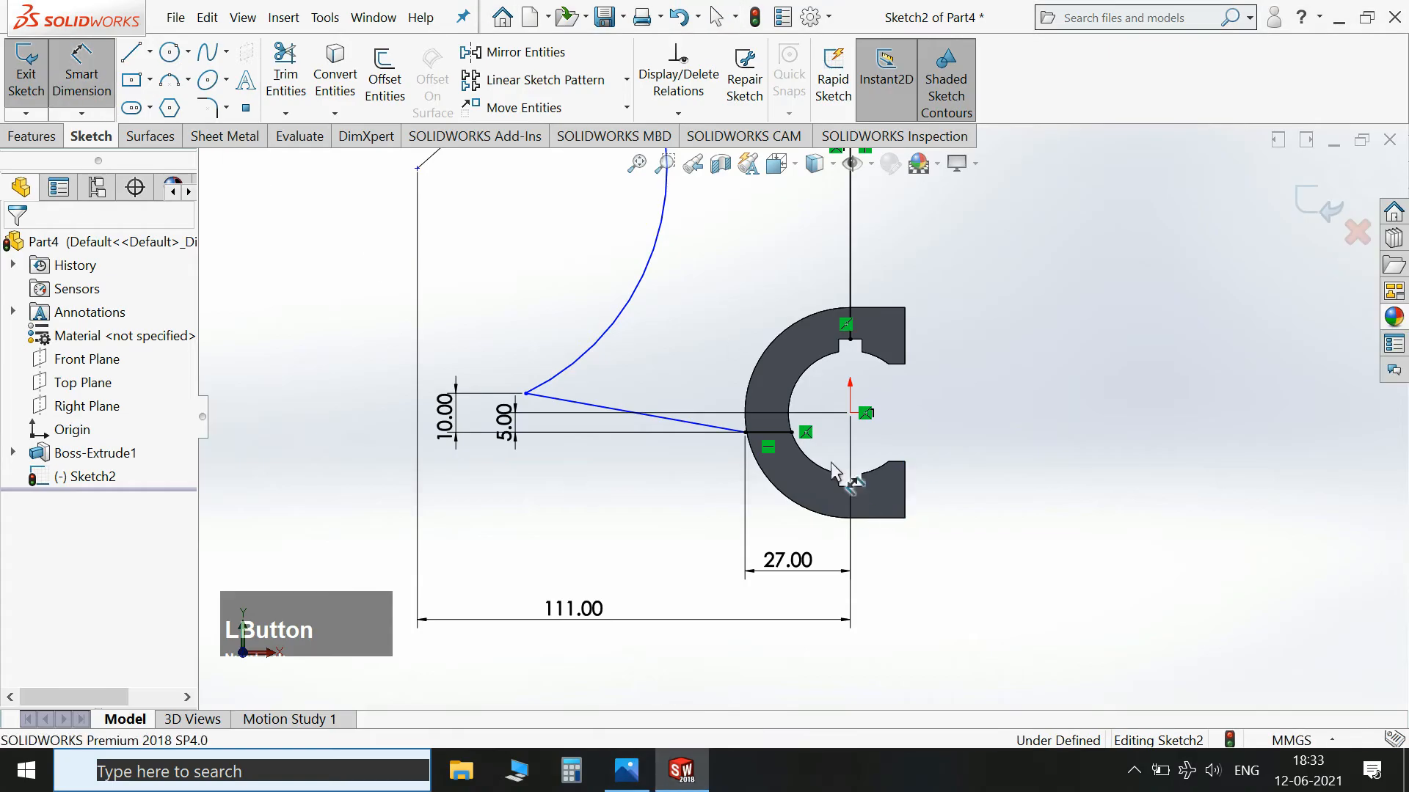
click(849, 414)
scroll(802, 417, up, 3)
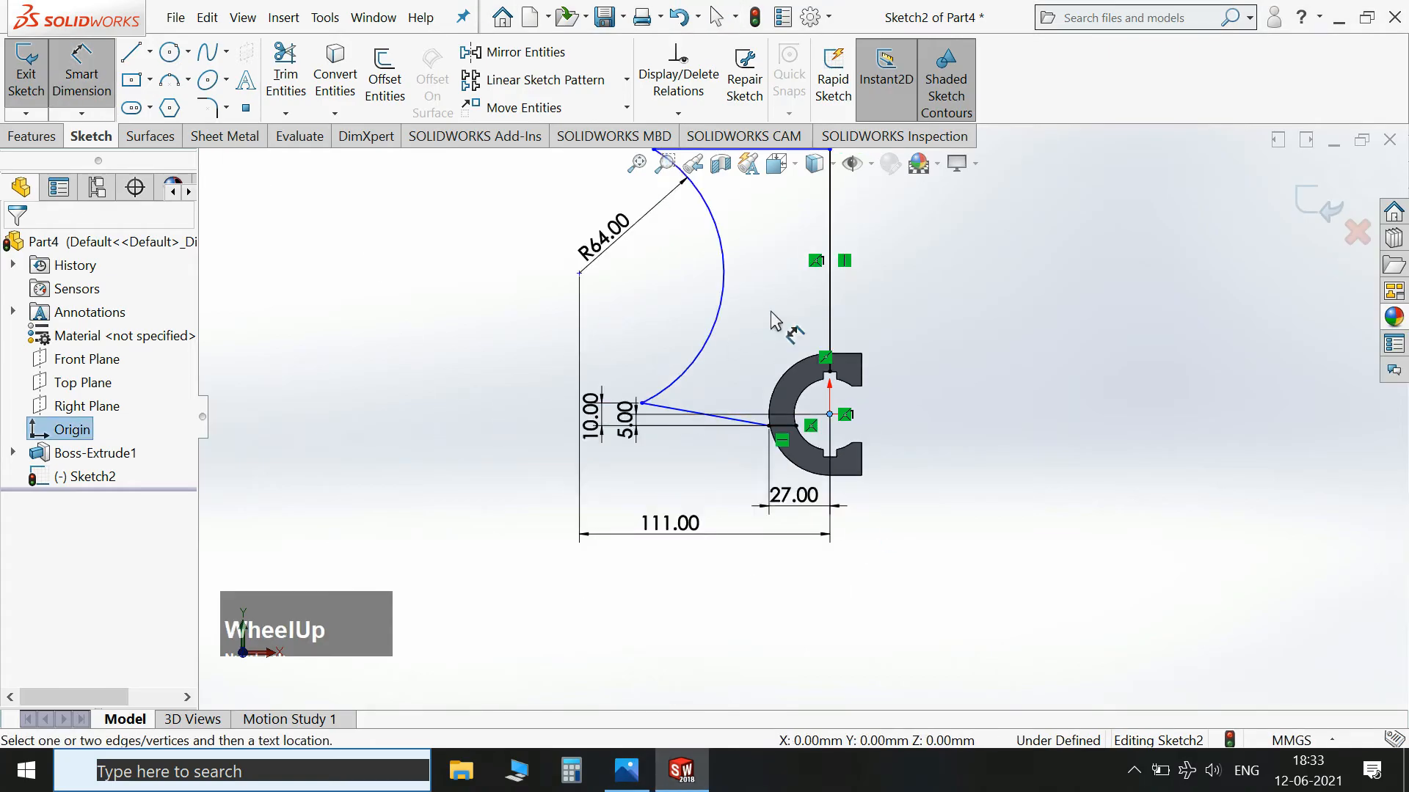
scroll(739, 257, up, 3)
click(752, 293)
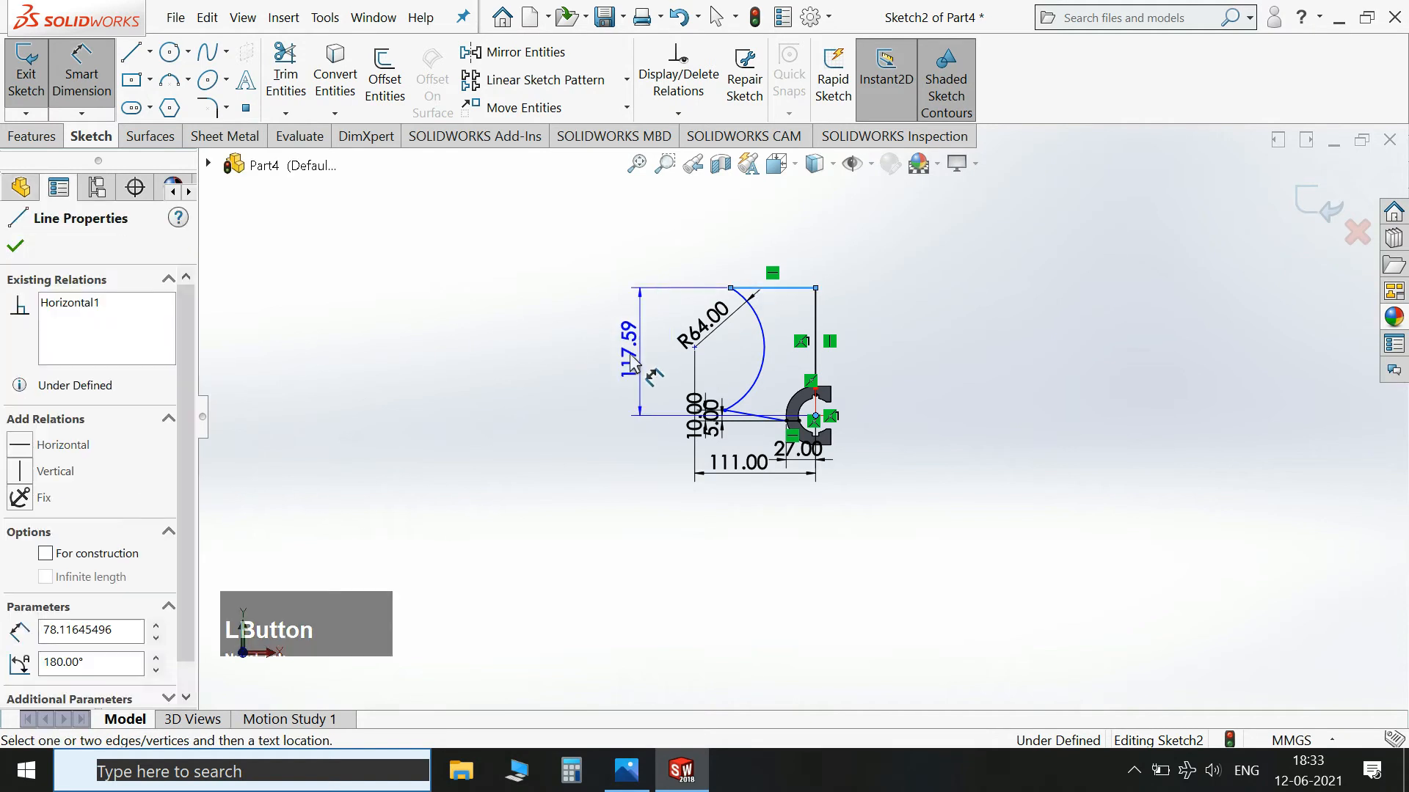
click(631, 294)
text(87)
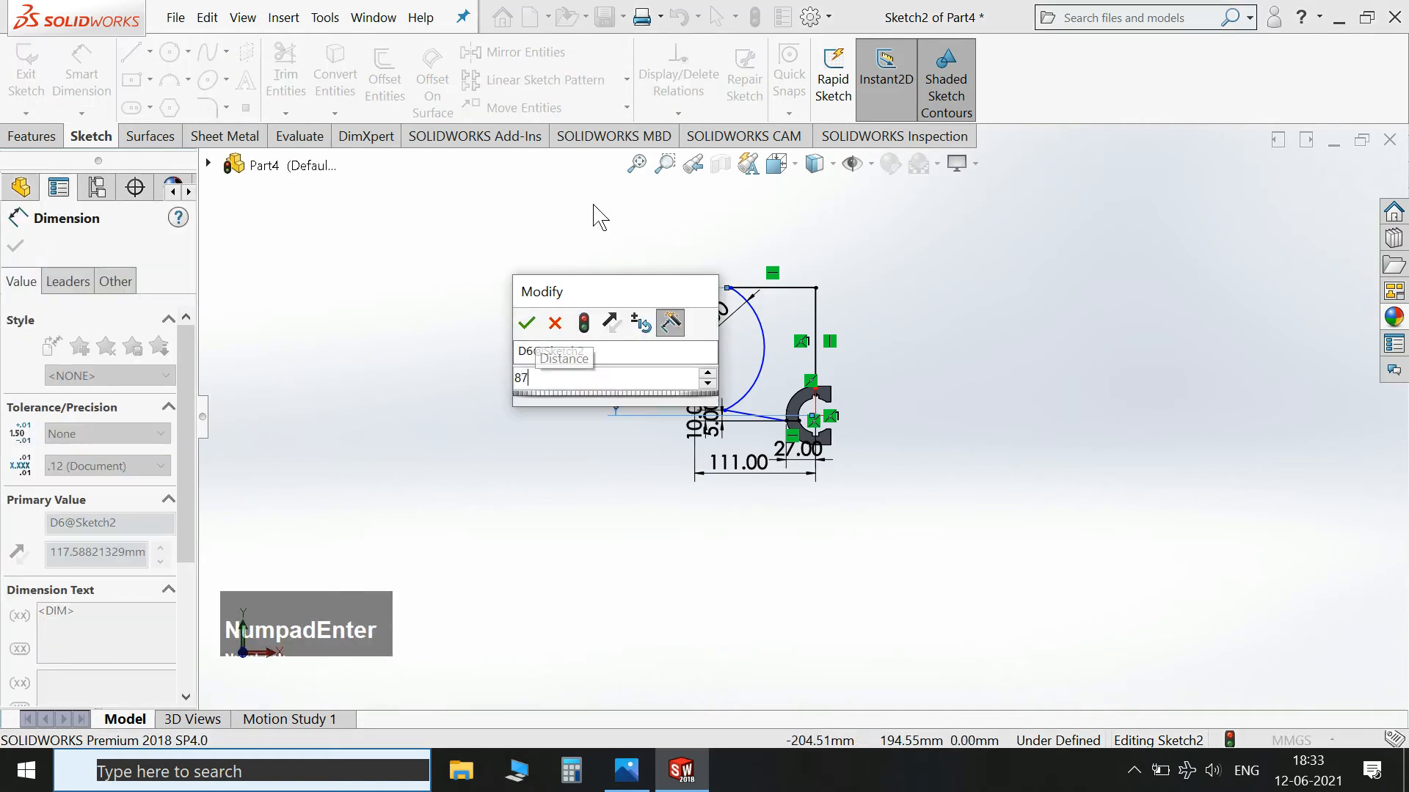
key(KP_Enter)
scroll(756, 341, down, 3)
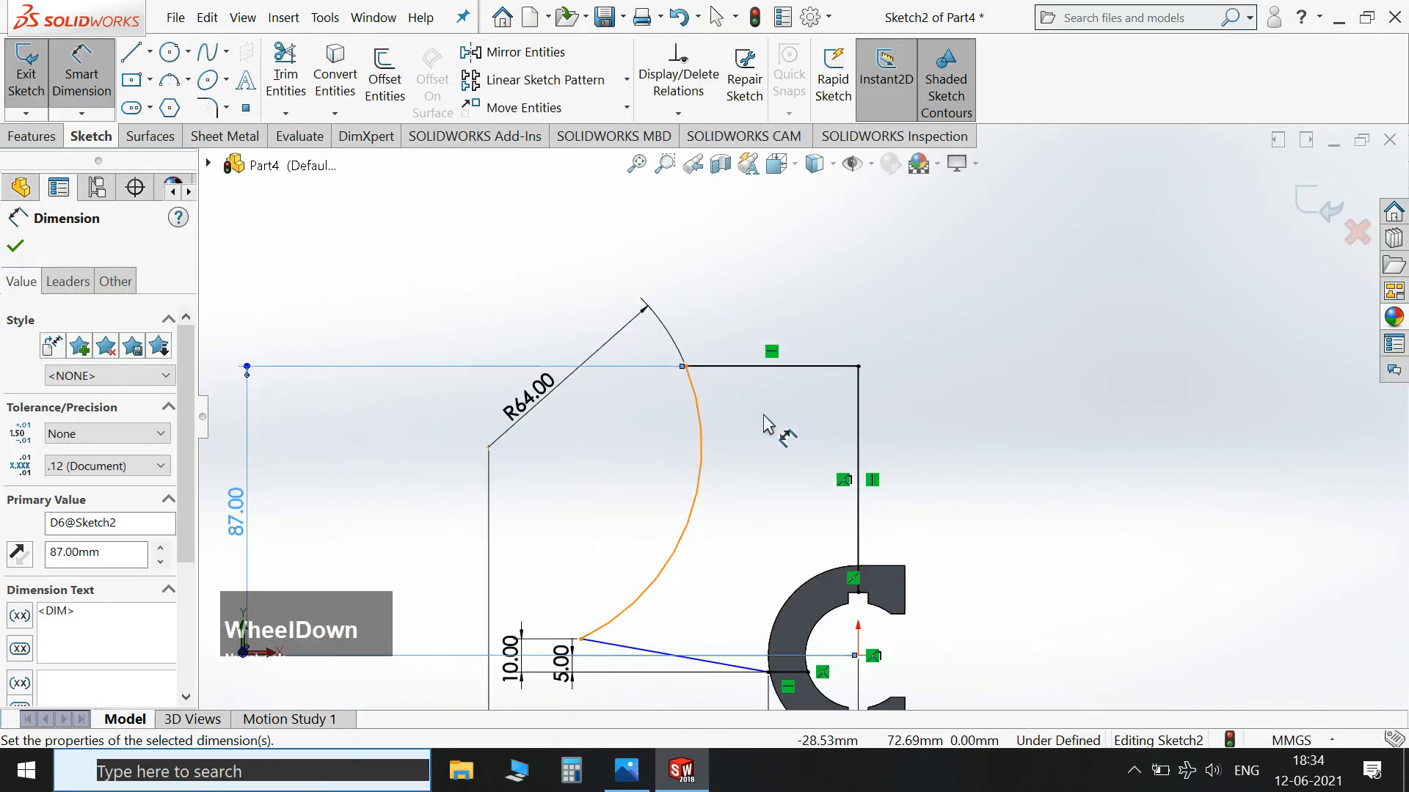
Recheck the drawing in Photos and, back in SOLIDWORKS, move the arc's lower end to the right, closer to the C-shaped face.
click(631, 767)
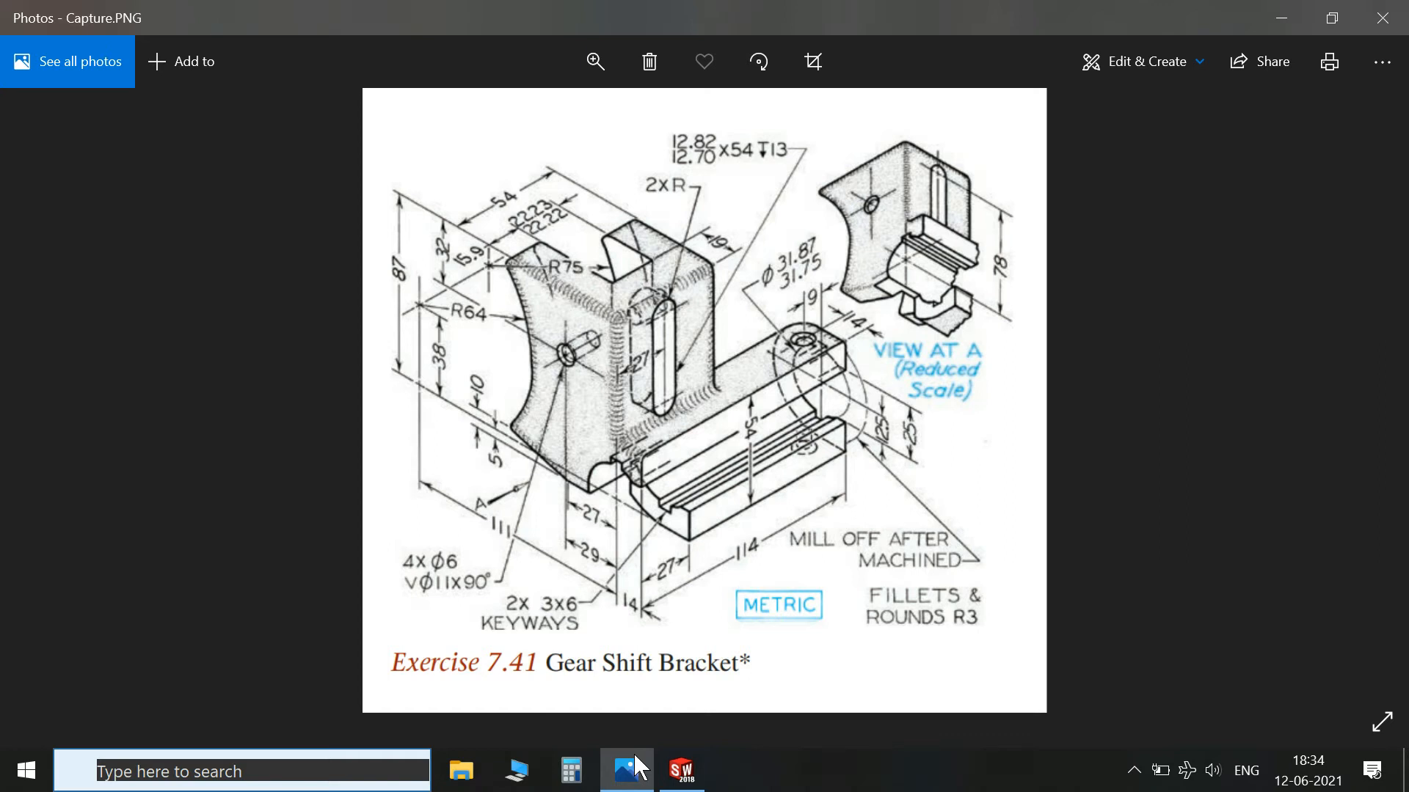
click(634, 754)
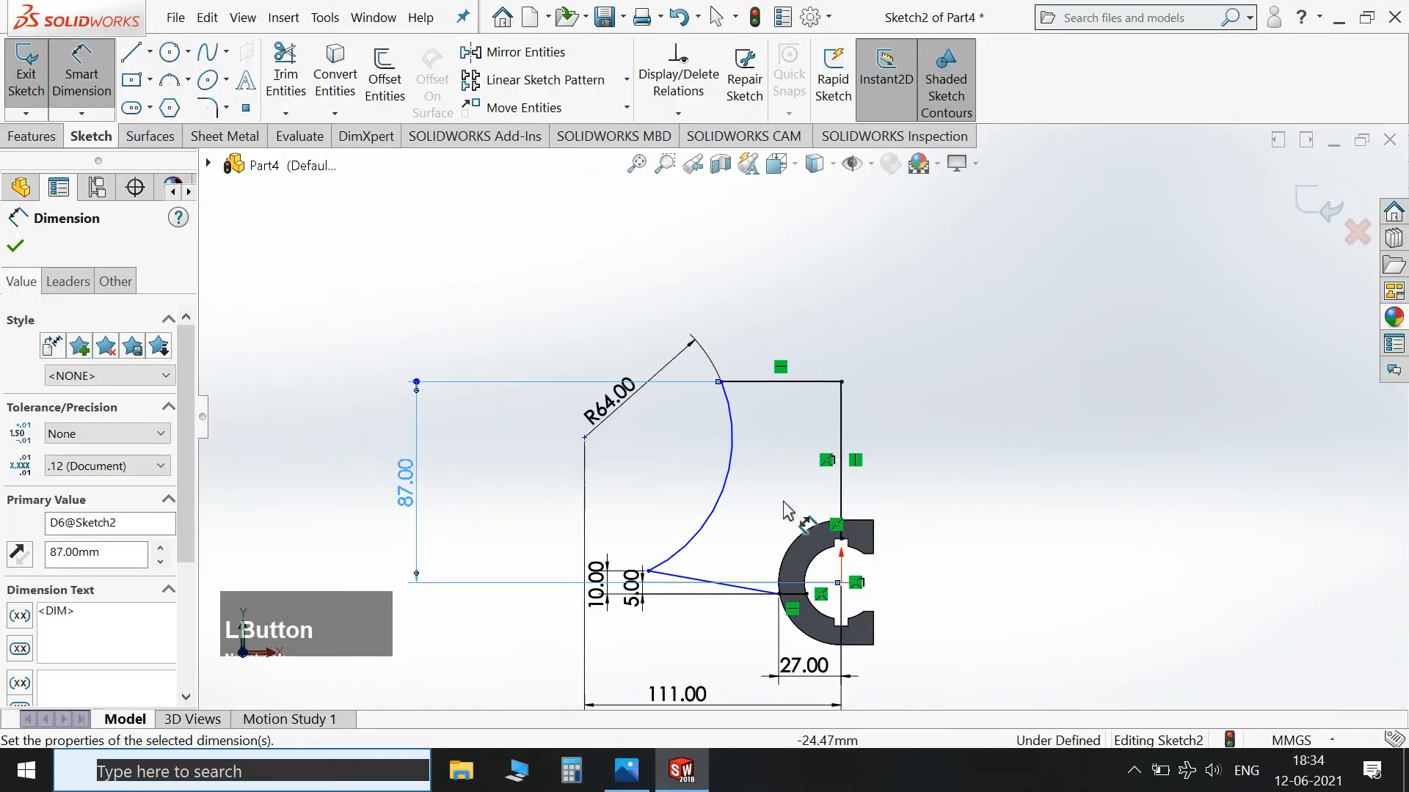
key(Escape)
drag(649, 570, 705, 561)
click(1035, 390)
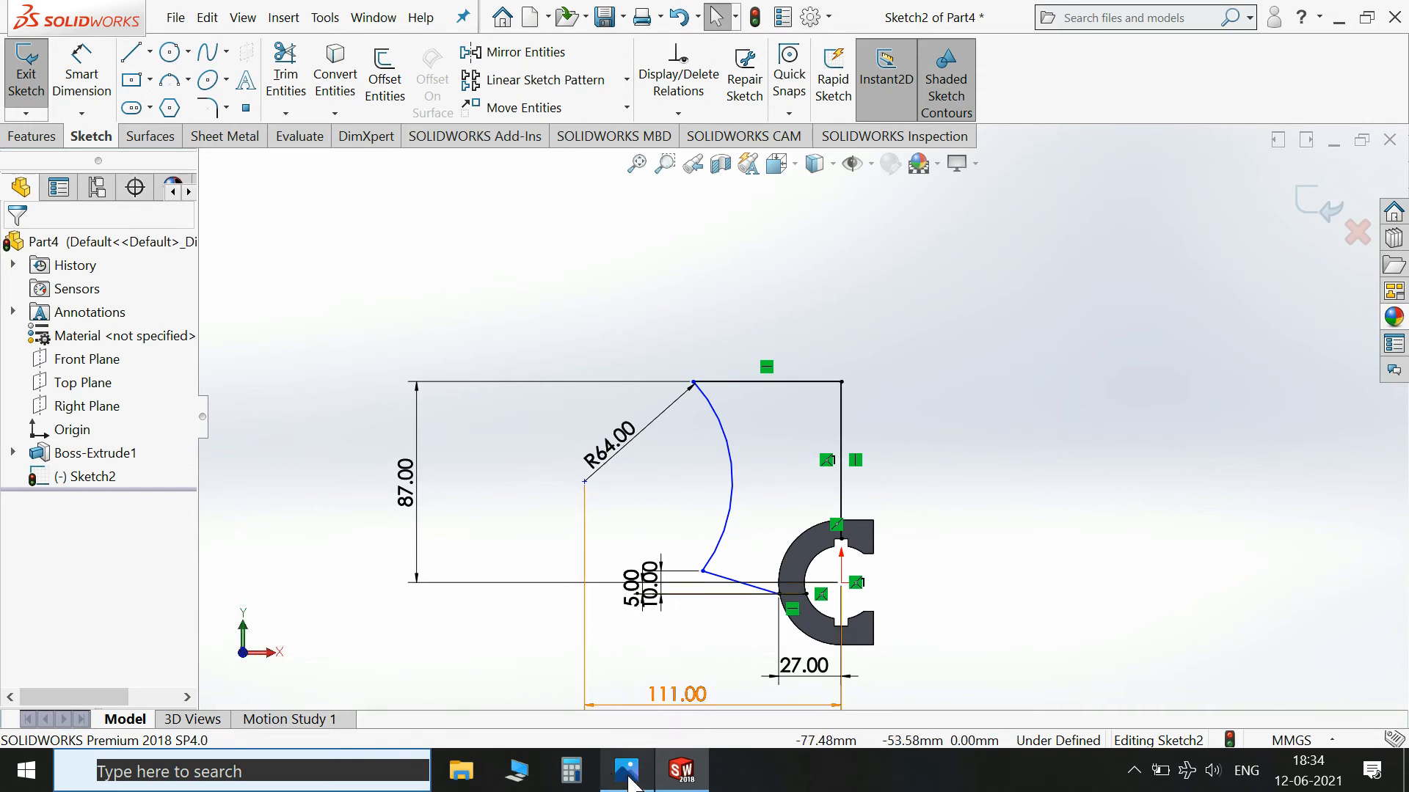
mouse_move(629, 782)
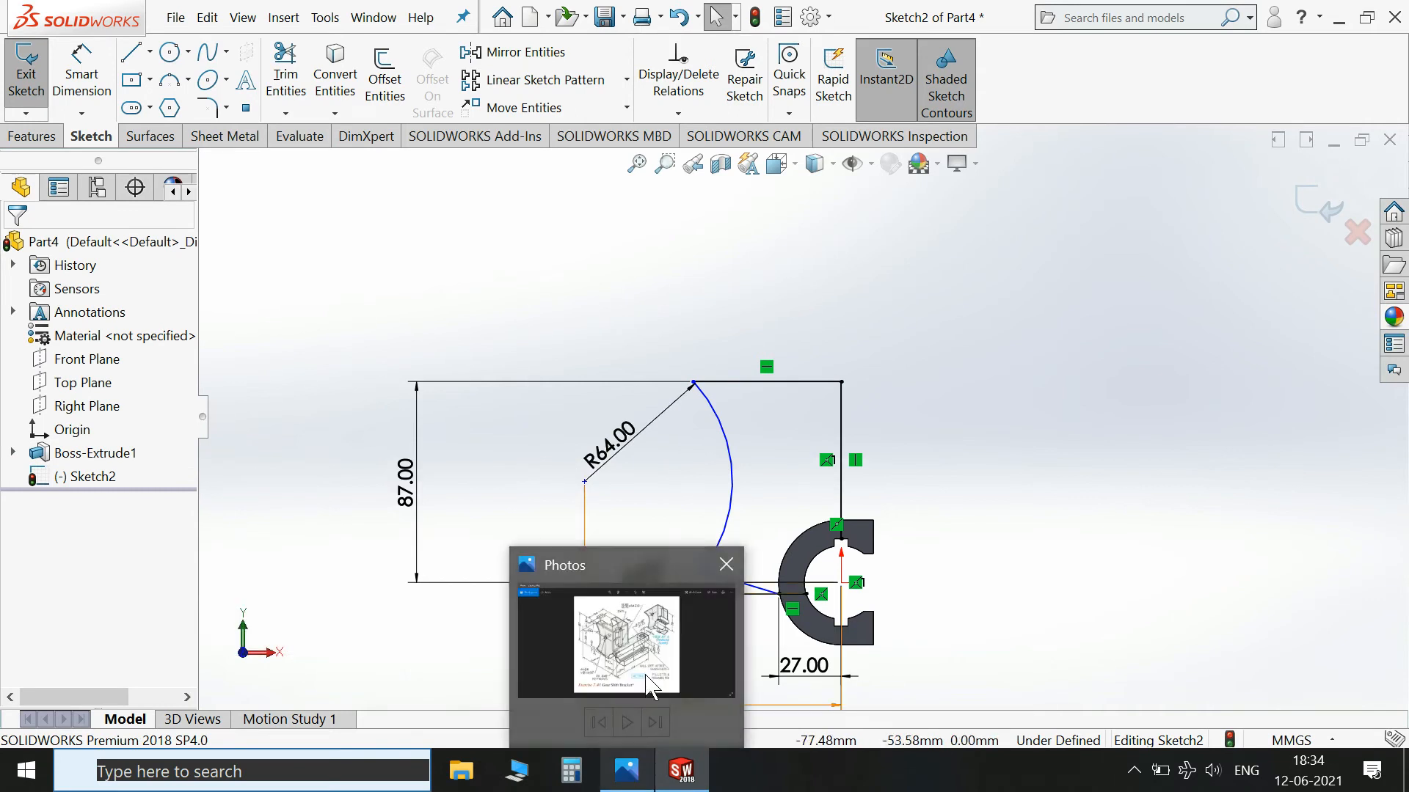
Check the drawing in Photos and, back in SOLIDWORKS, dimension the R64 arc centre's height above the origin as 38 mm.
click(628, 782)
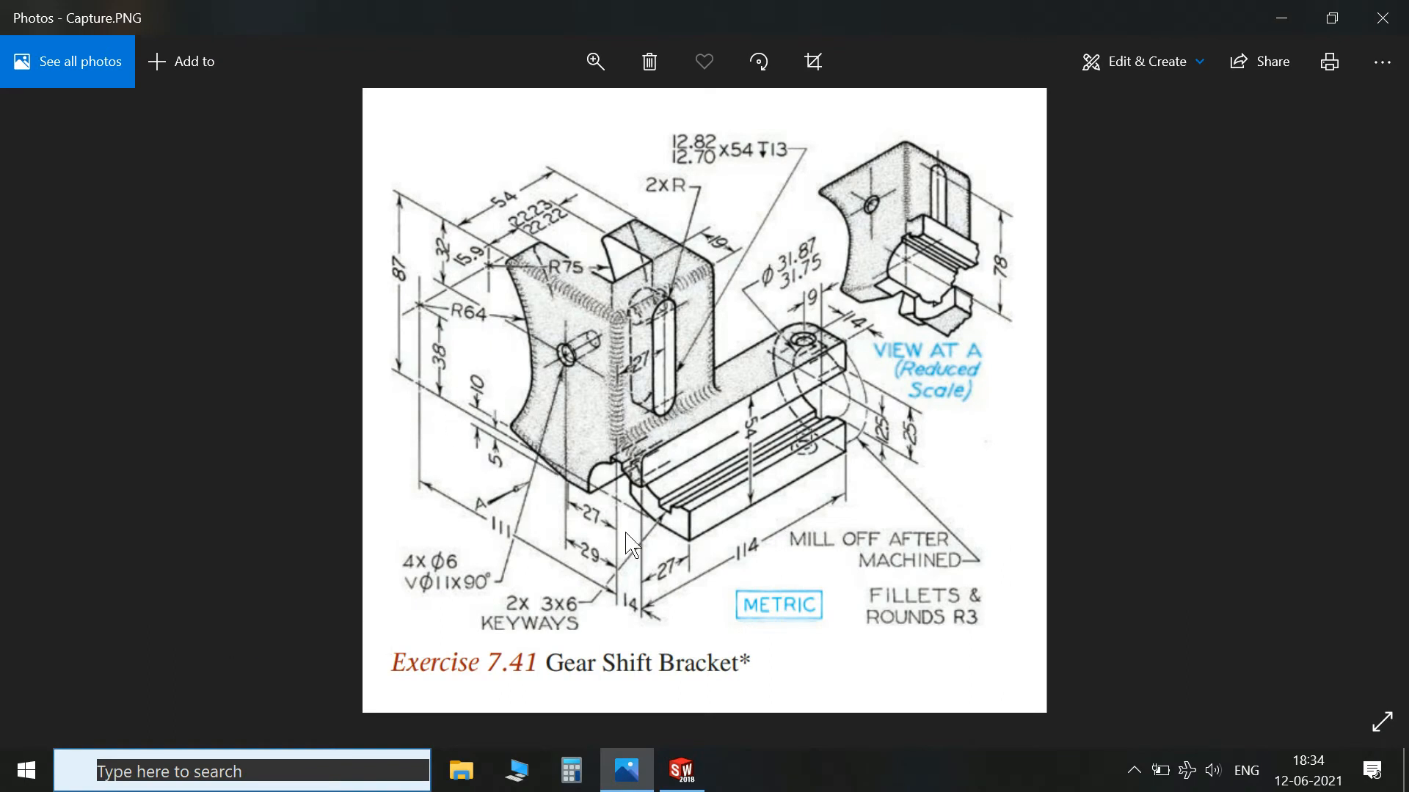
click(681, 770)
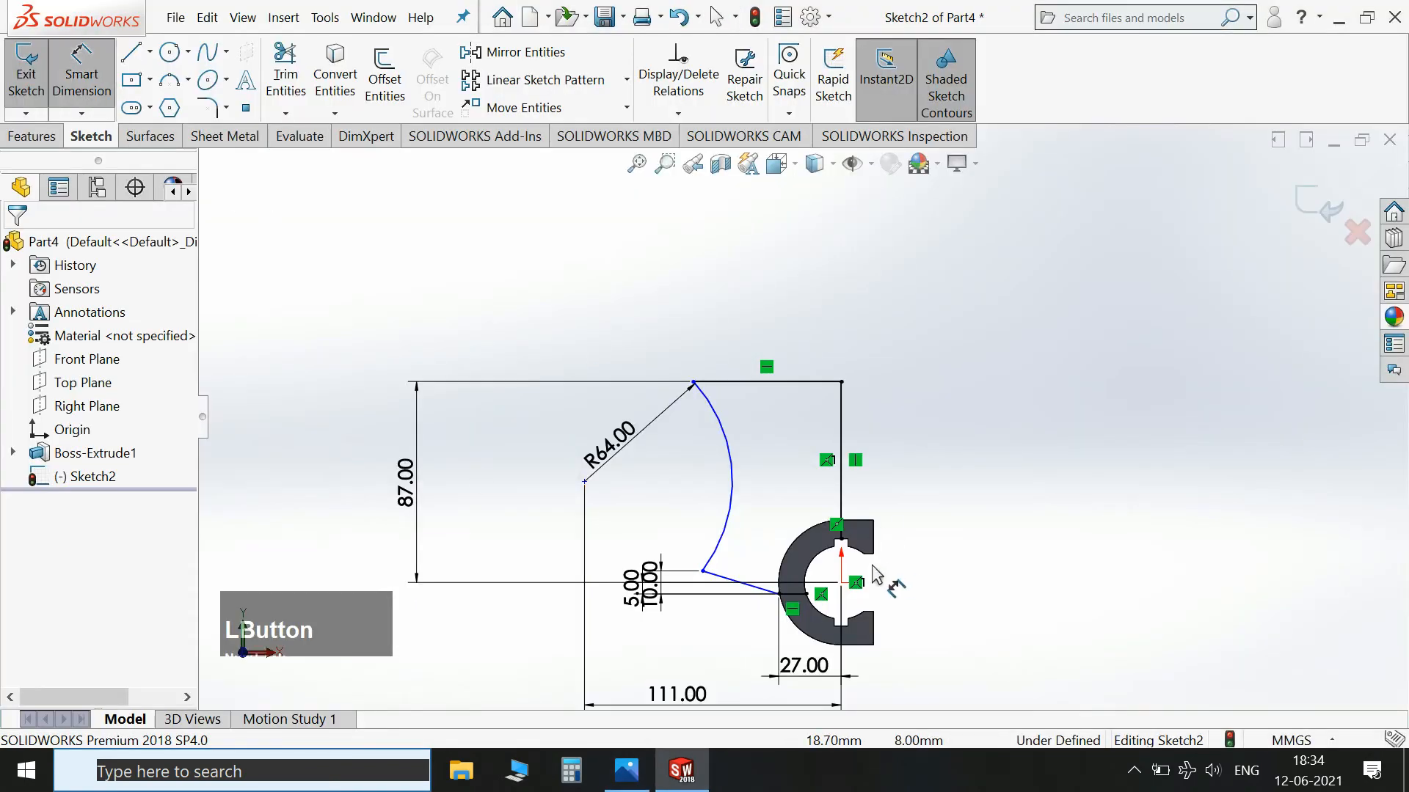
click(842, 584)
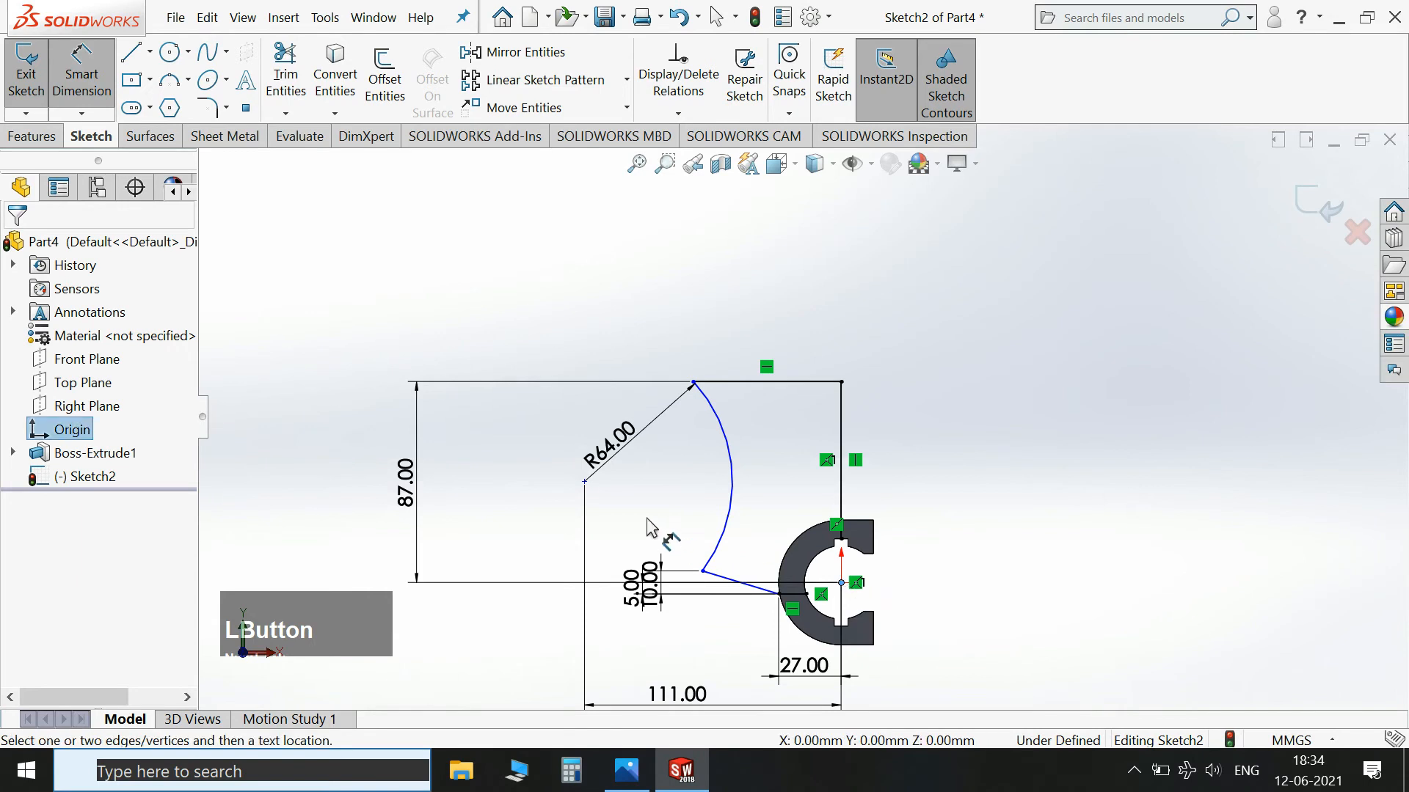
click(584, 482)
click(517, 512)
text(38)
key(Return)
key(Escape)
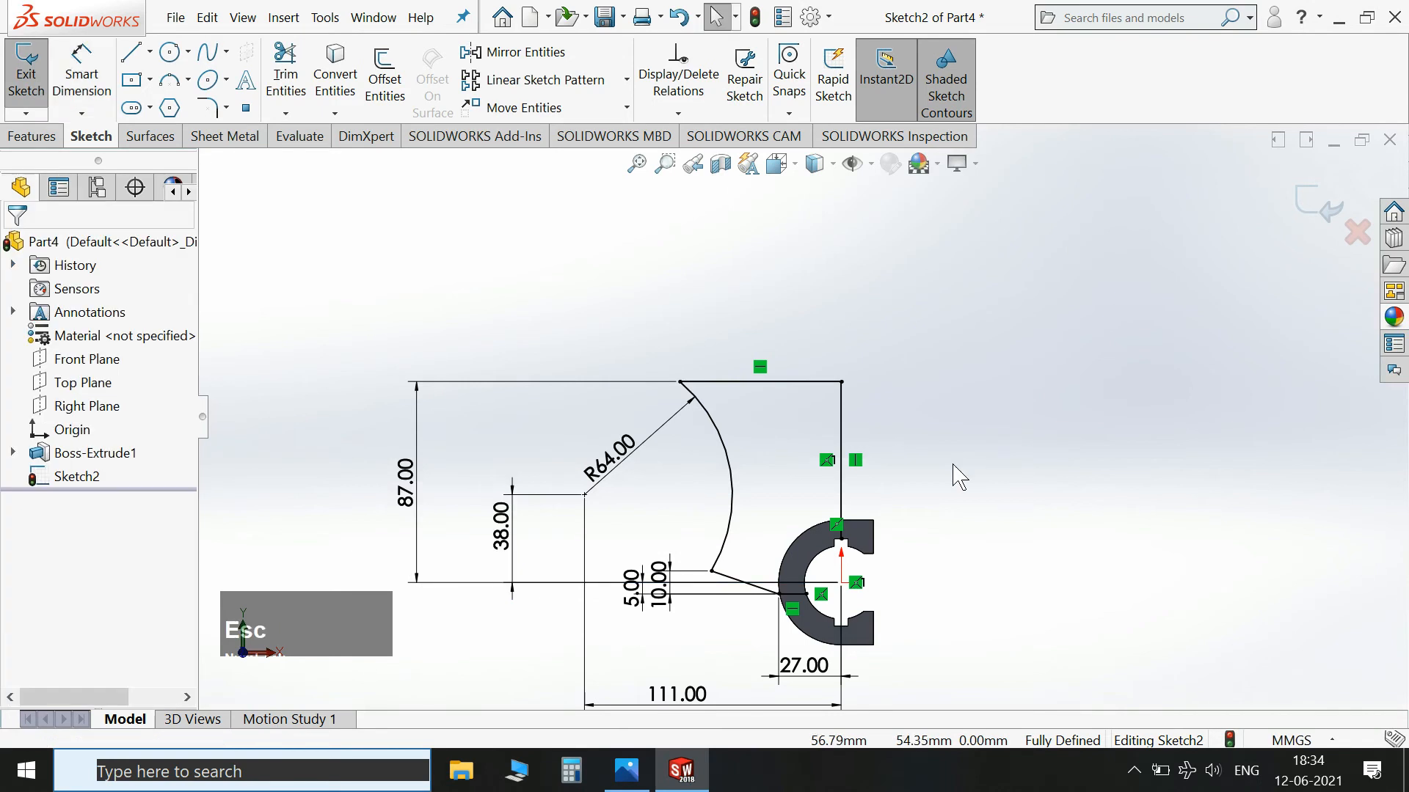
Convert the C-shaped face's inner arc, upper keyway edges, short upper arc and upper leg's bottom and end edges into sketch entities.
scroll(912, 526, down, 2)
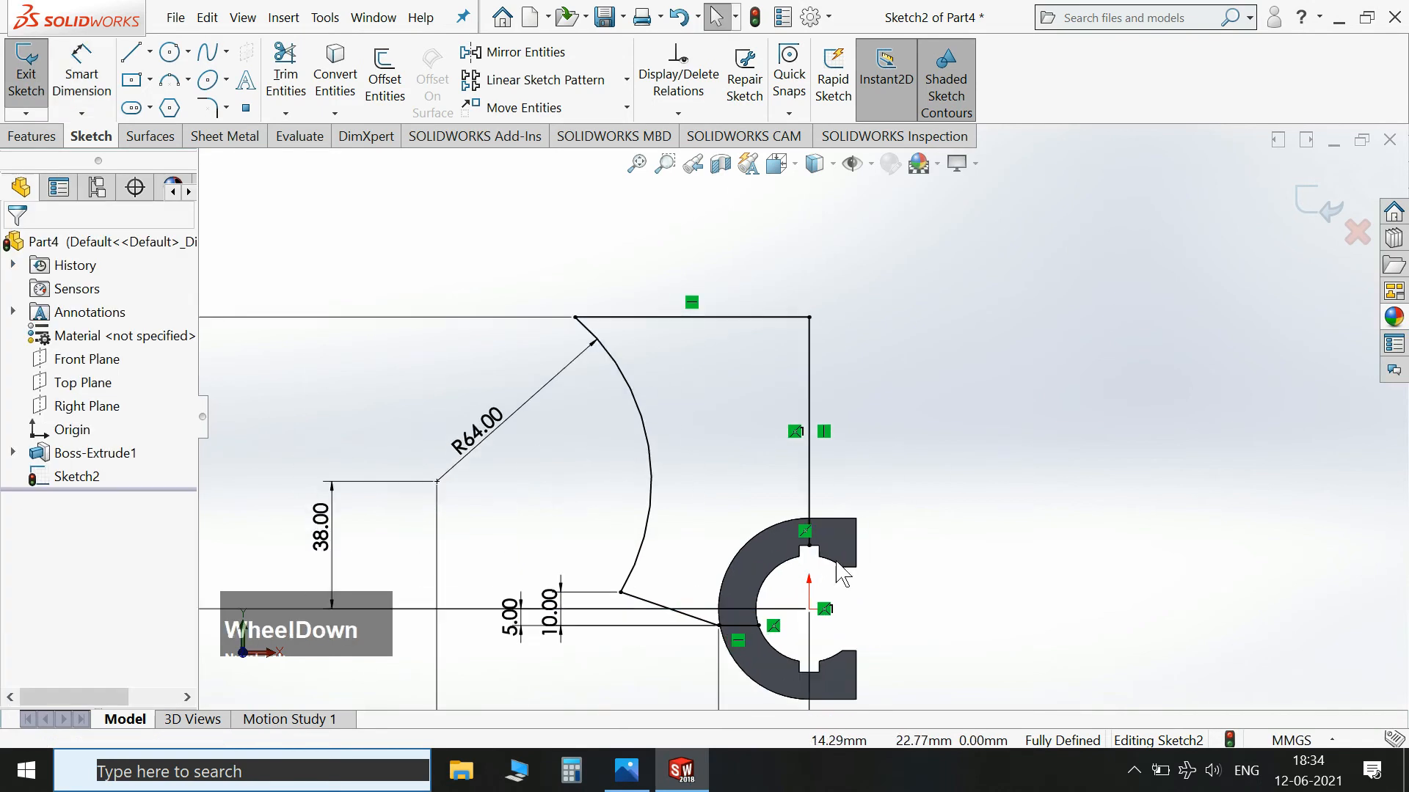
click(351, 77)
scroll(751, 601, down, 2)
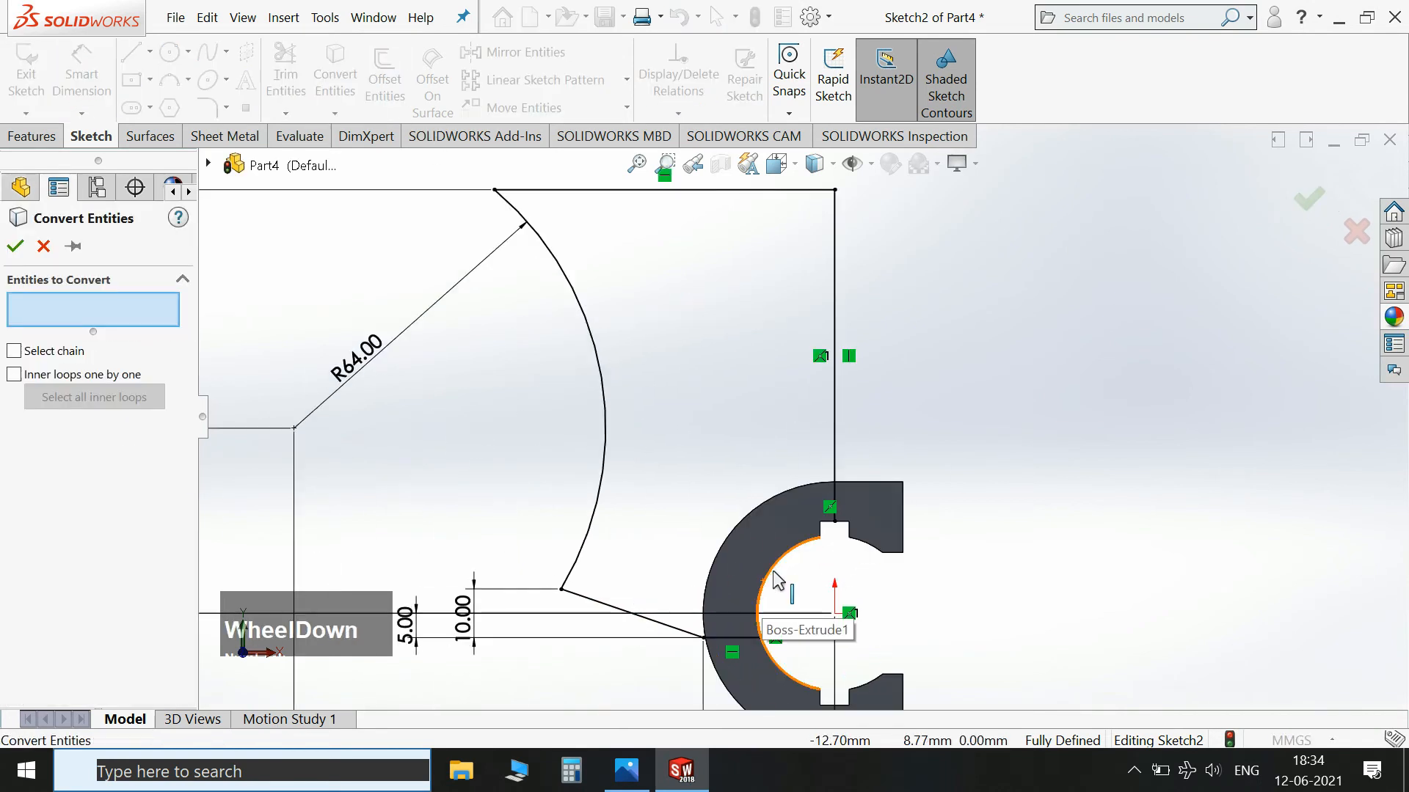
click(777, 581)
click(827, 537)
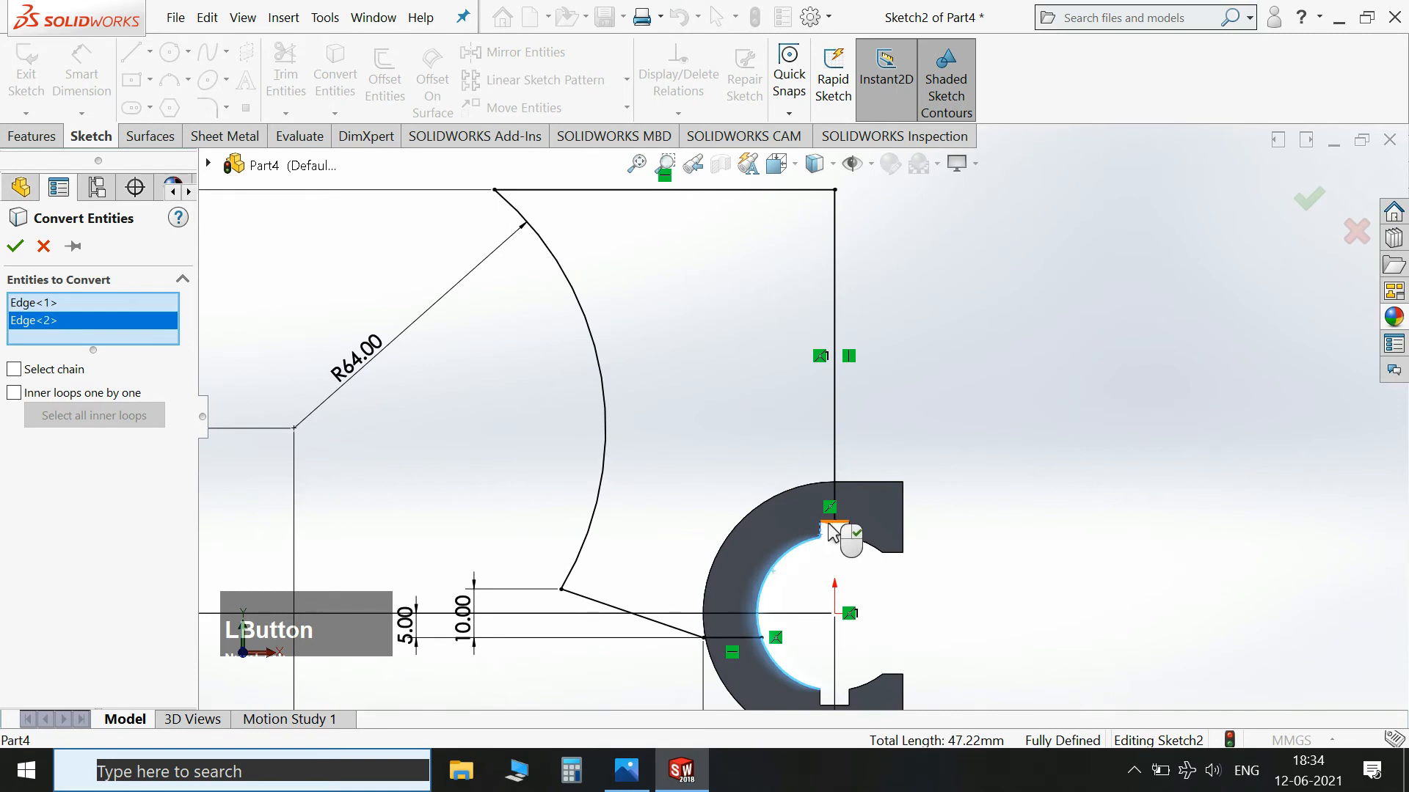
click(831, 532)
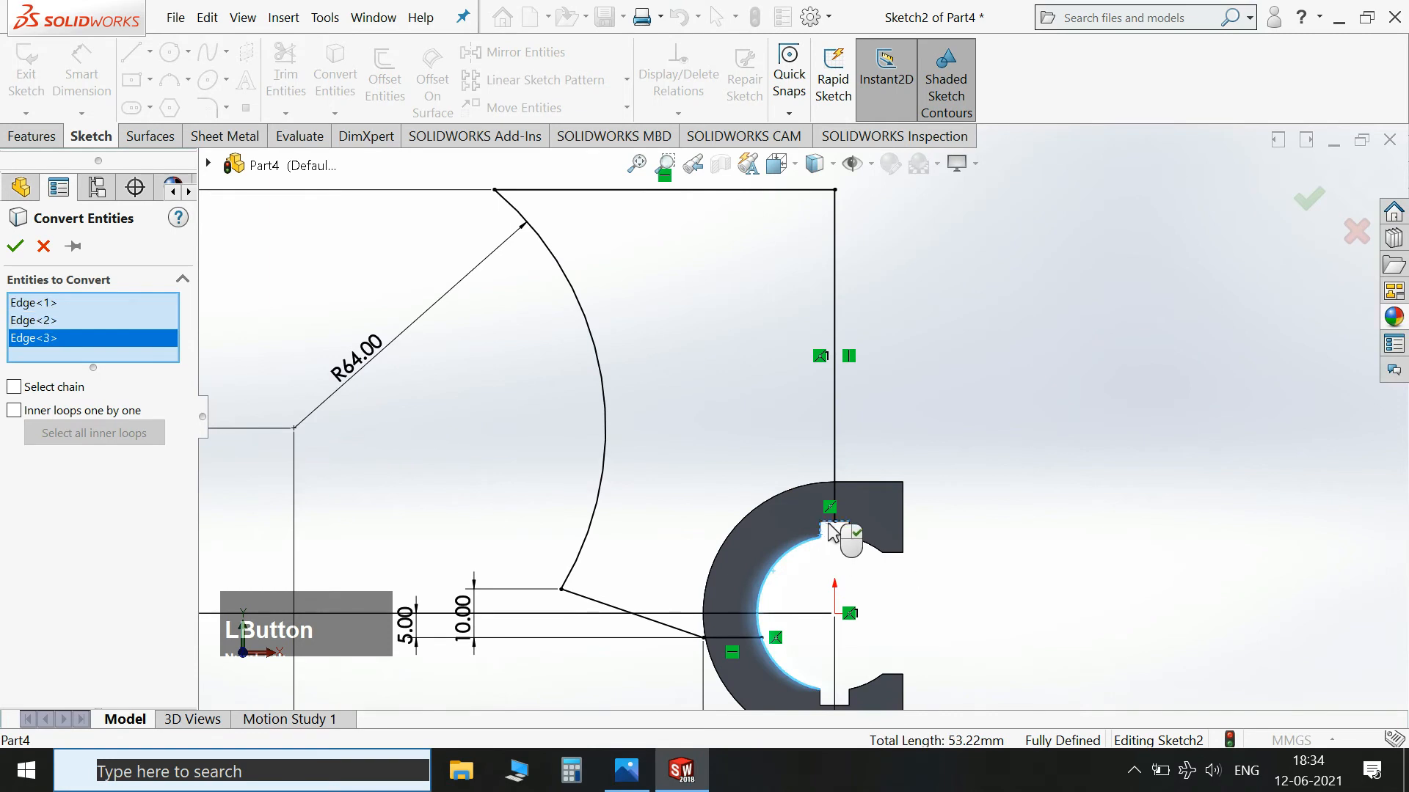
click(864, 546)
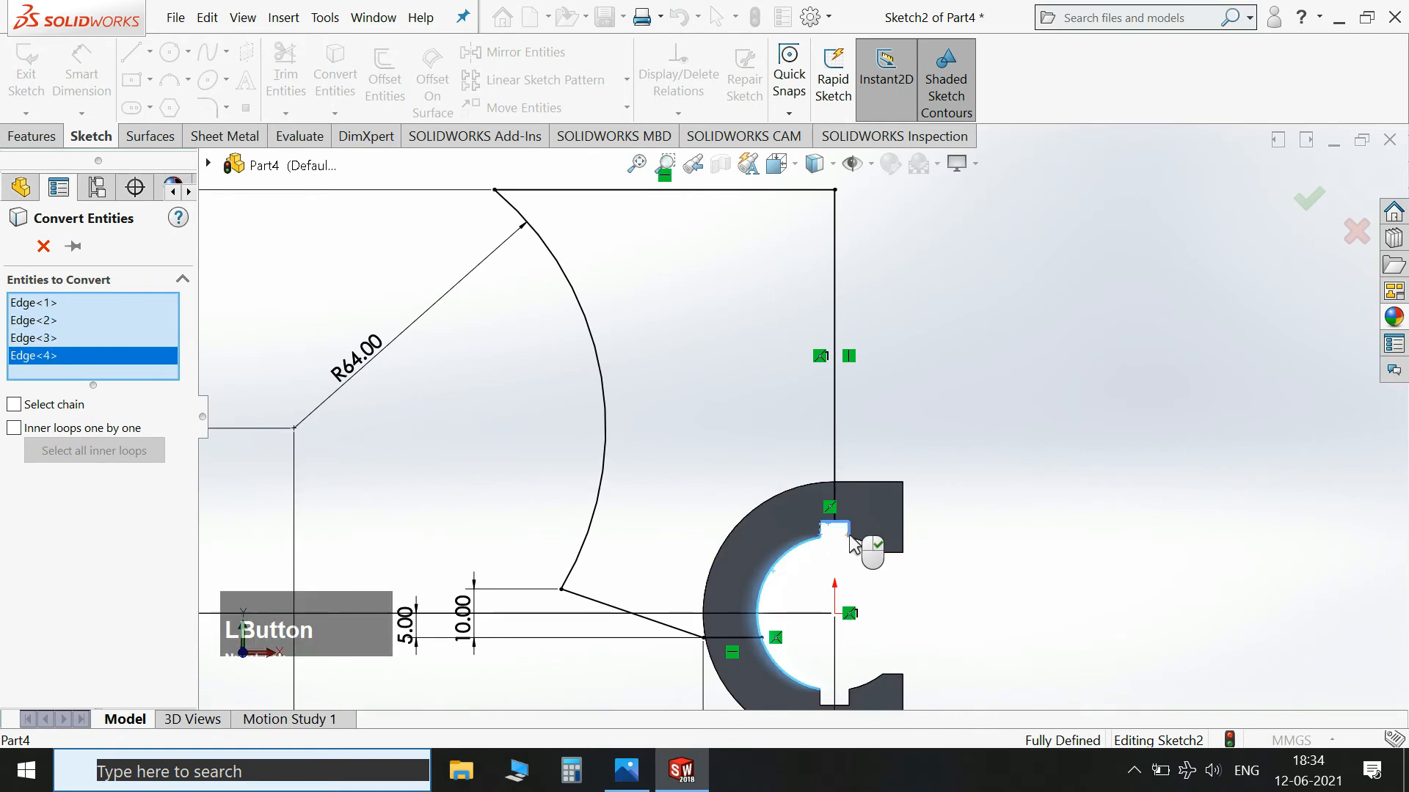
click(884, 558)
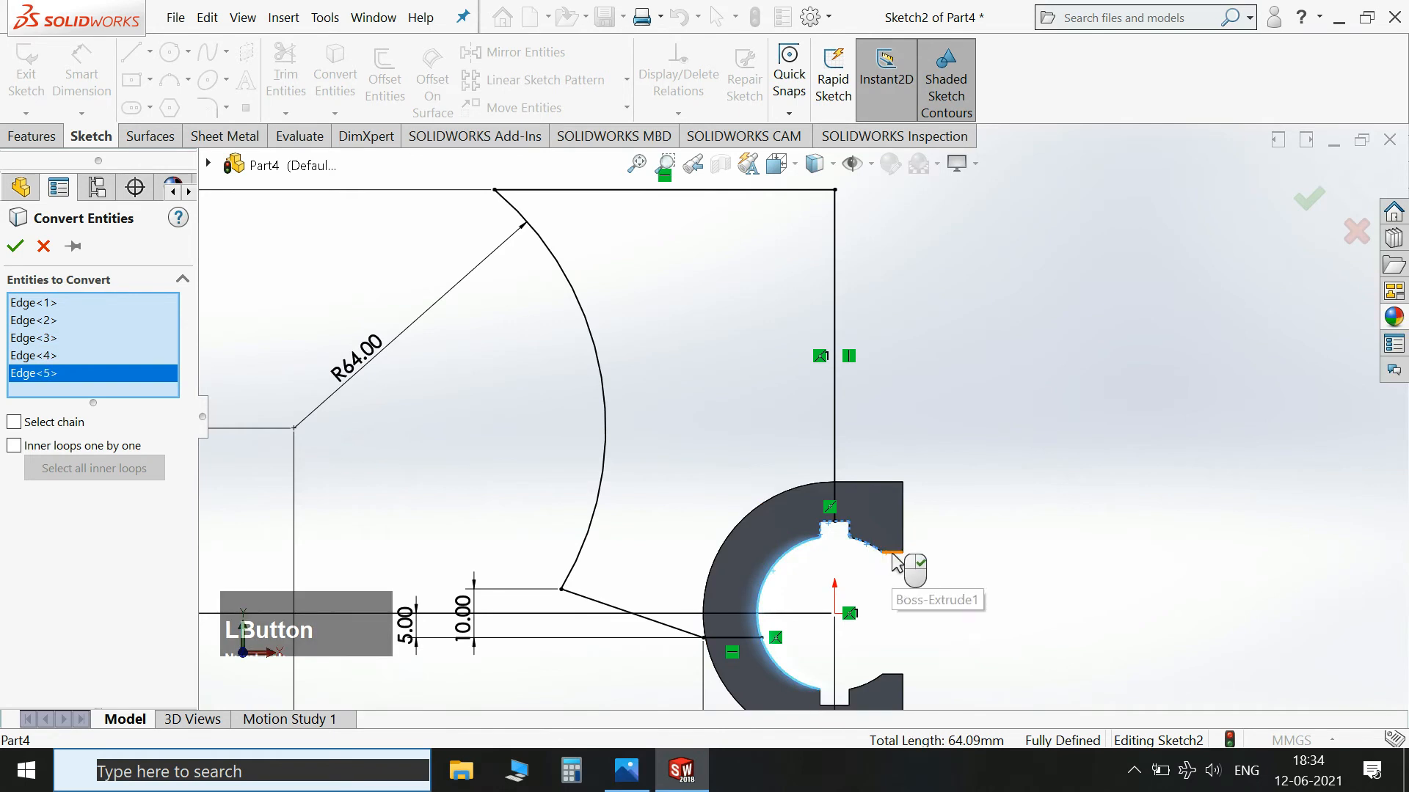
click(892, 553)
click(902, 529)
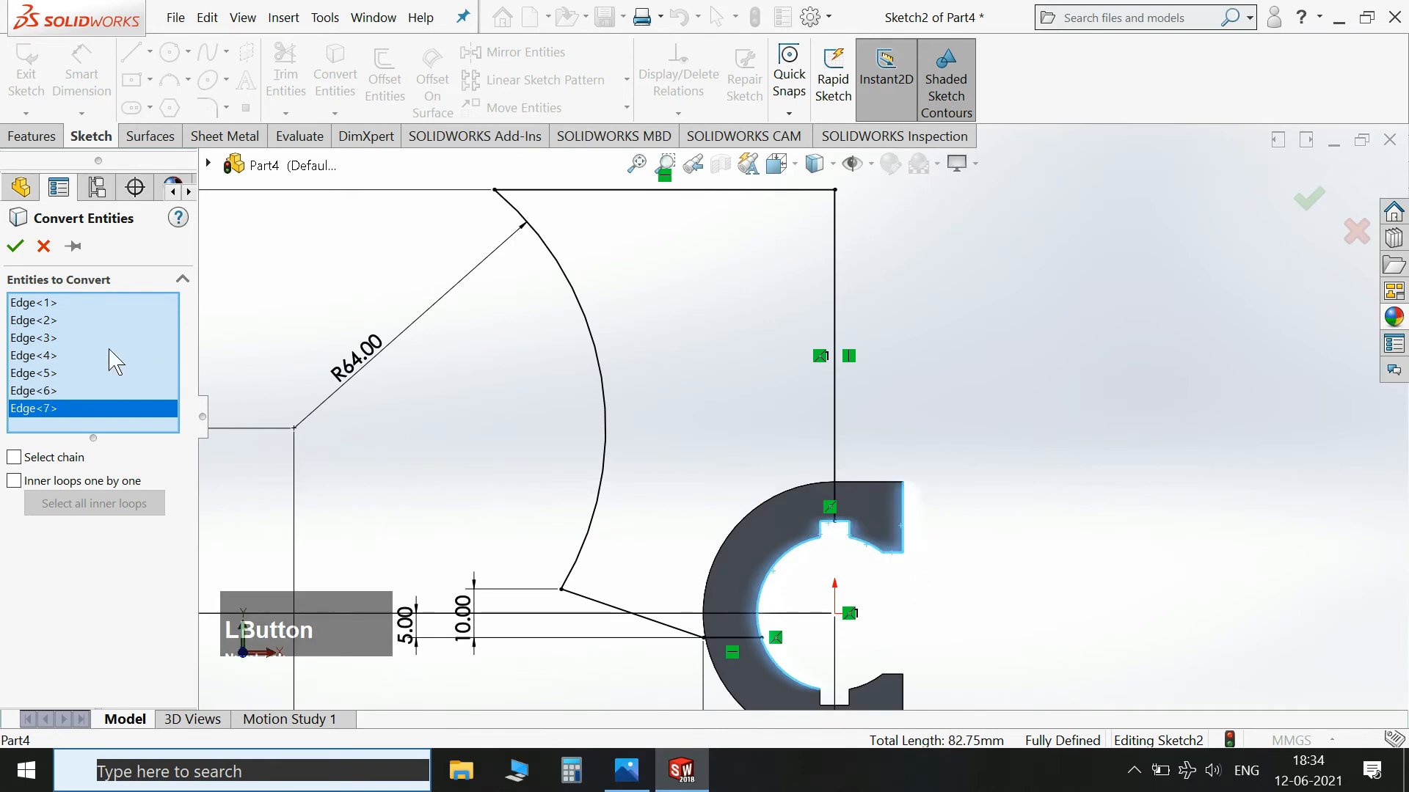
click(15, 247)
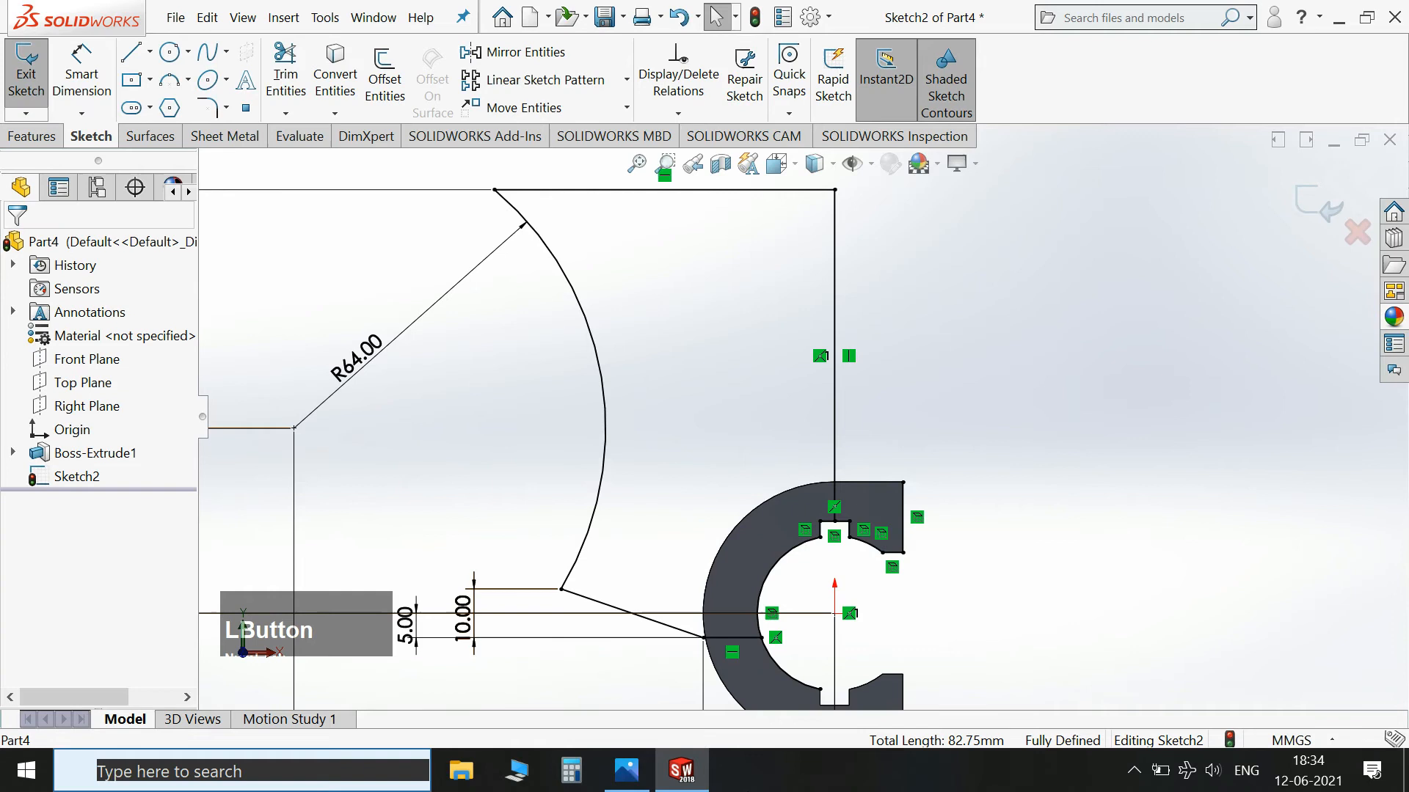
Recheck the drawing in Photos and, back in SOLIDWORKS, convert the C-shaped face's straight top edge into a sketch line.
click(625, 771)
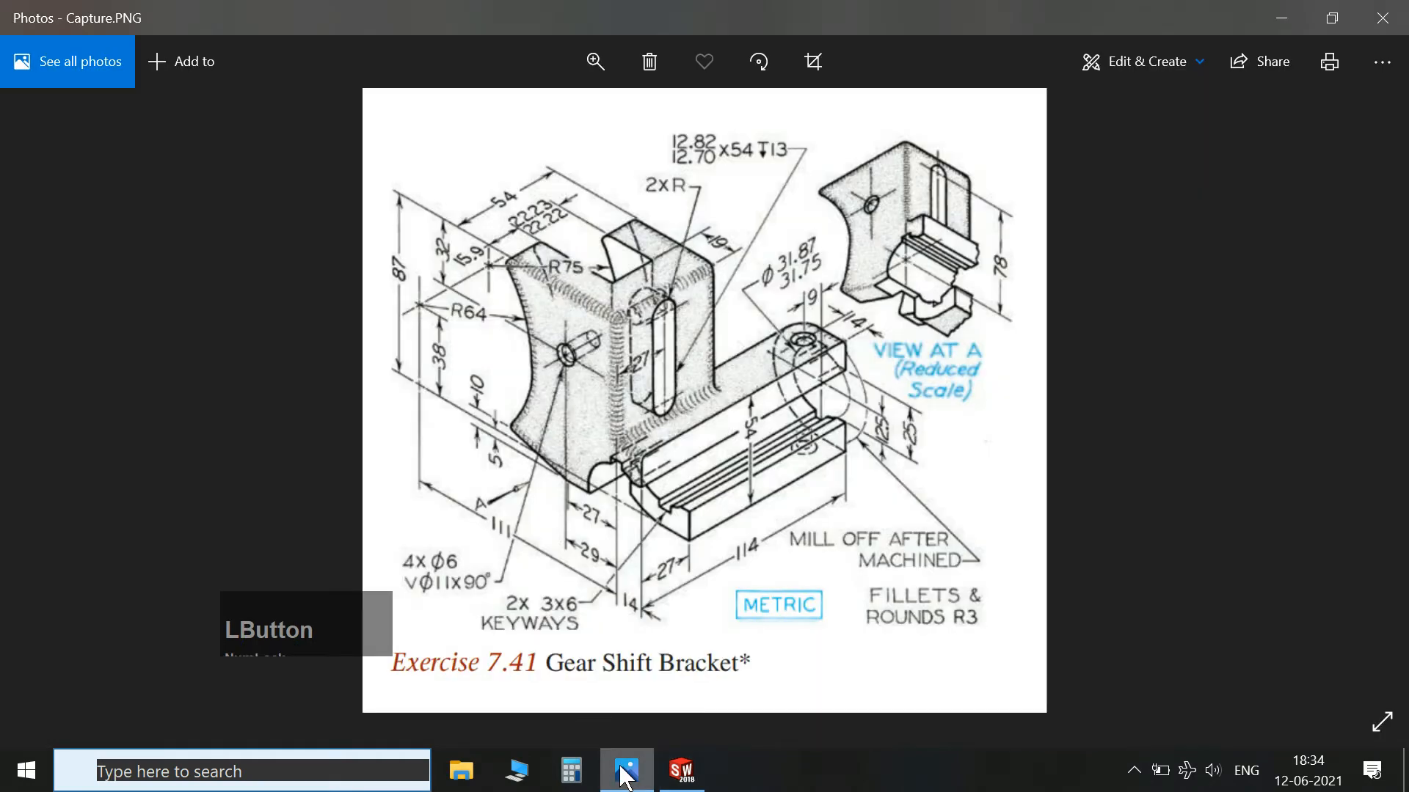
click(623, 772)
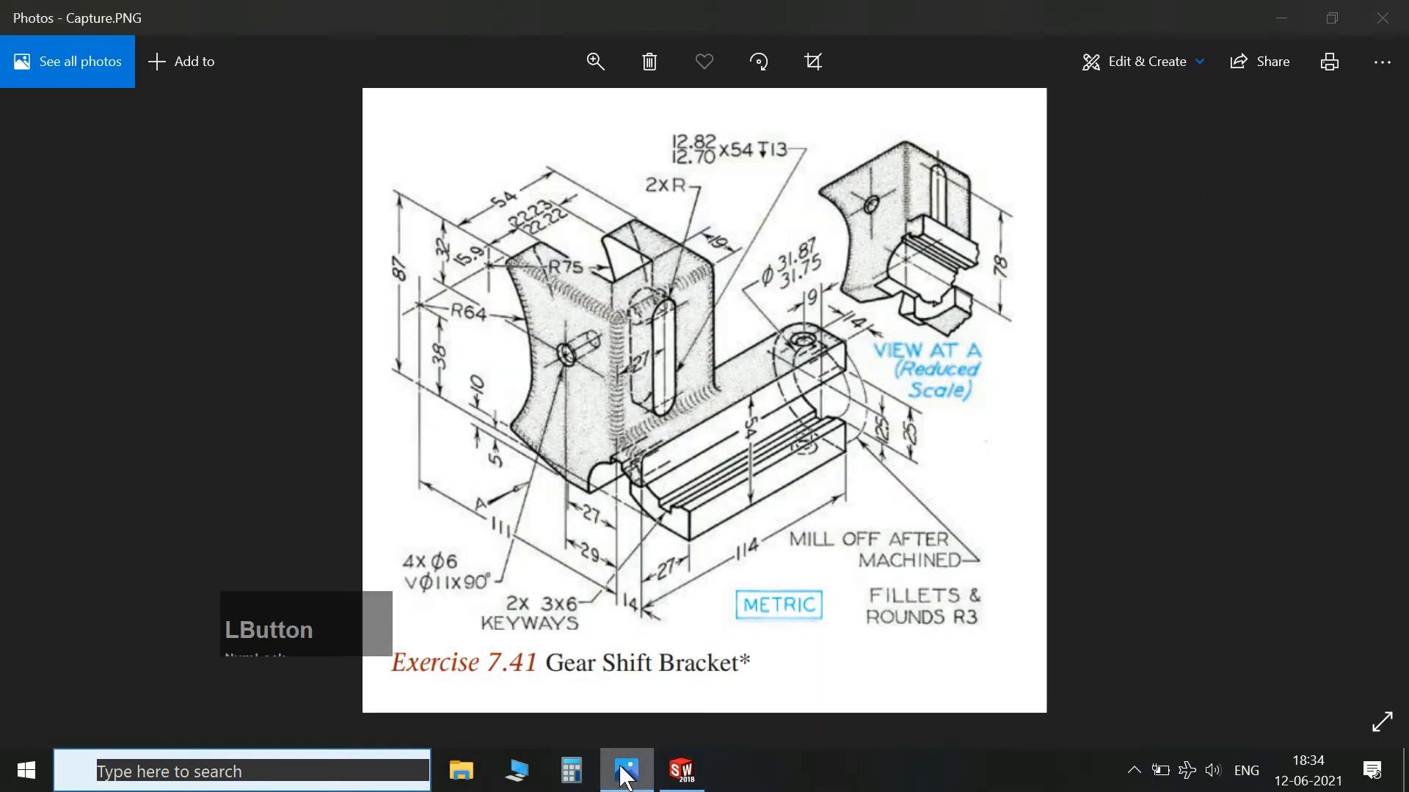
click(335, 86)
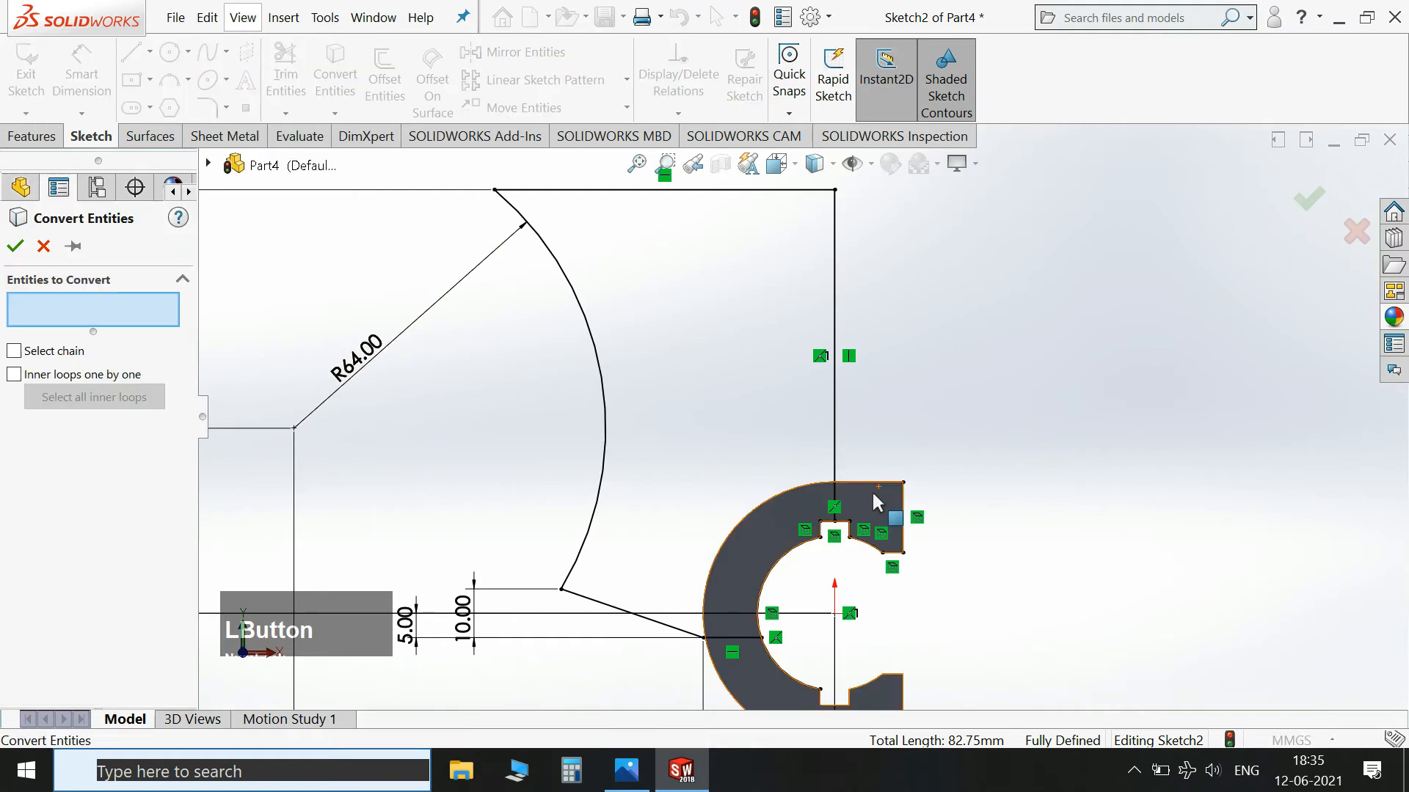
click(869, 481)
click(16, 246)
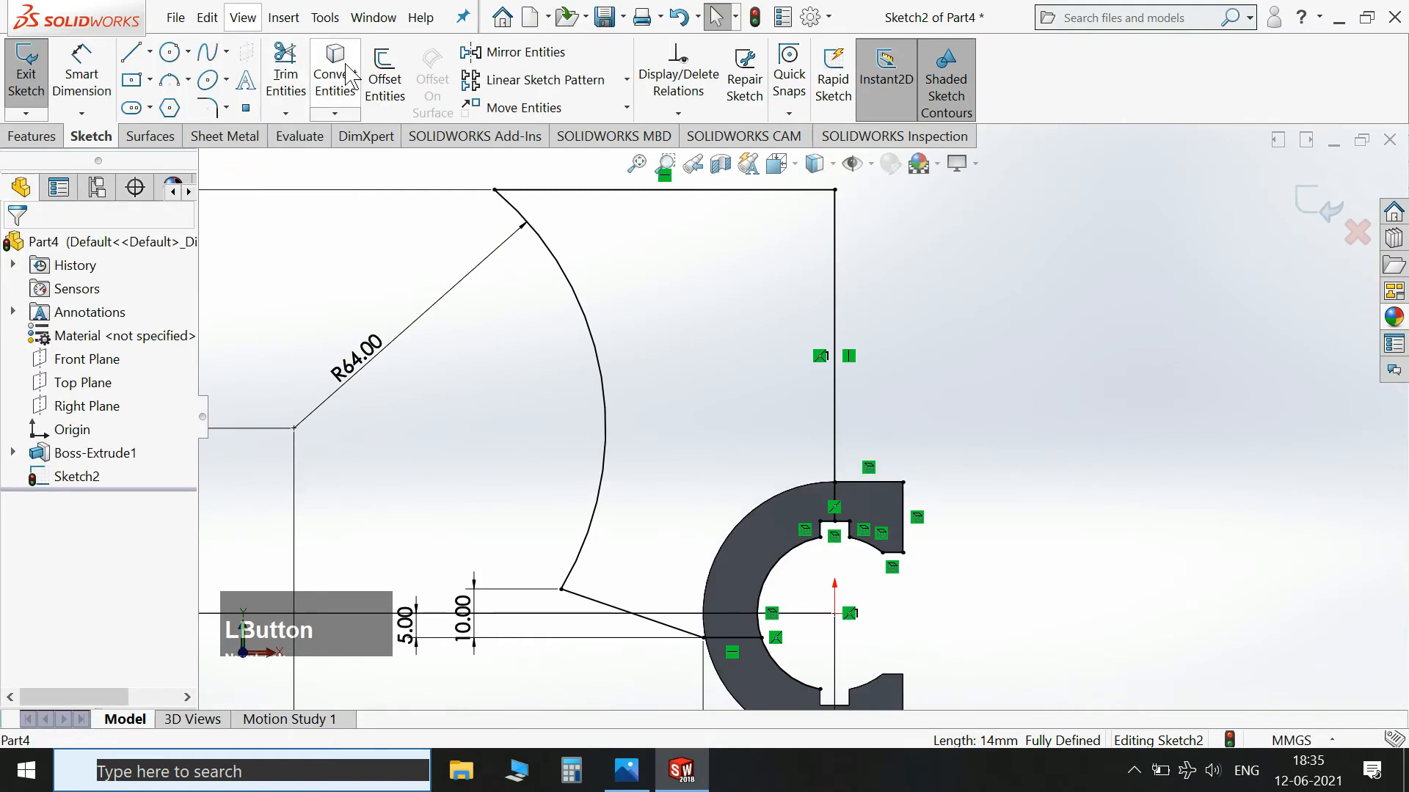
Power trim the vertical line inside the C-shaped face and the converted inner arc below the lower horizontal line to close the profile.
click(286, 73)
scroll(800, 491, down, 3)
drag(807, 477, 861, 468)
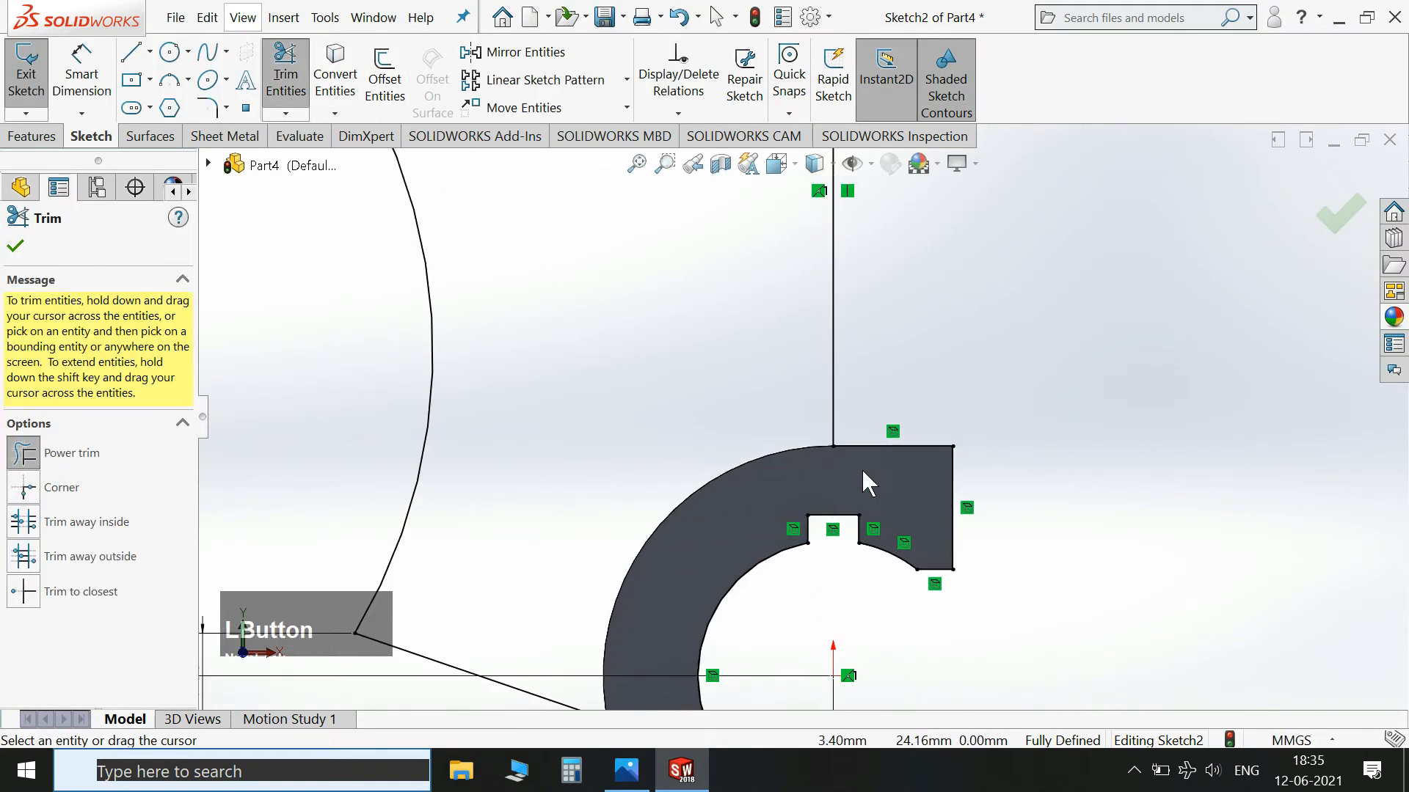
scroll(861, 468, up, 3)
scroll(793, 536, down, 4)
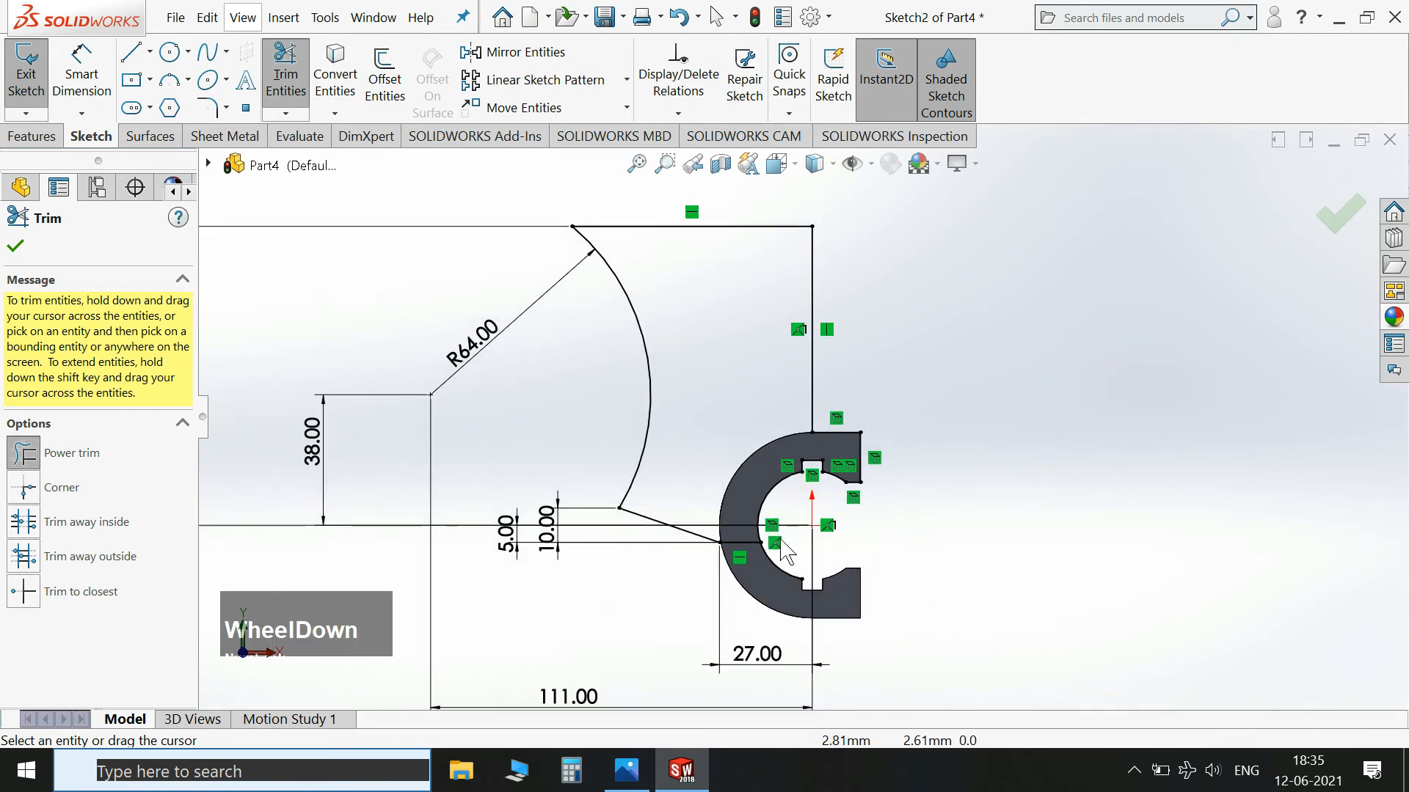
drag(810, 529, 844, 509)
scroll(954, 517, up, 3)
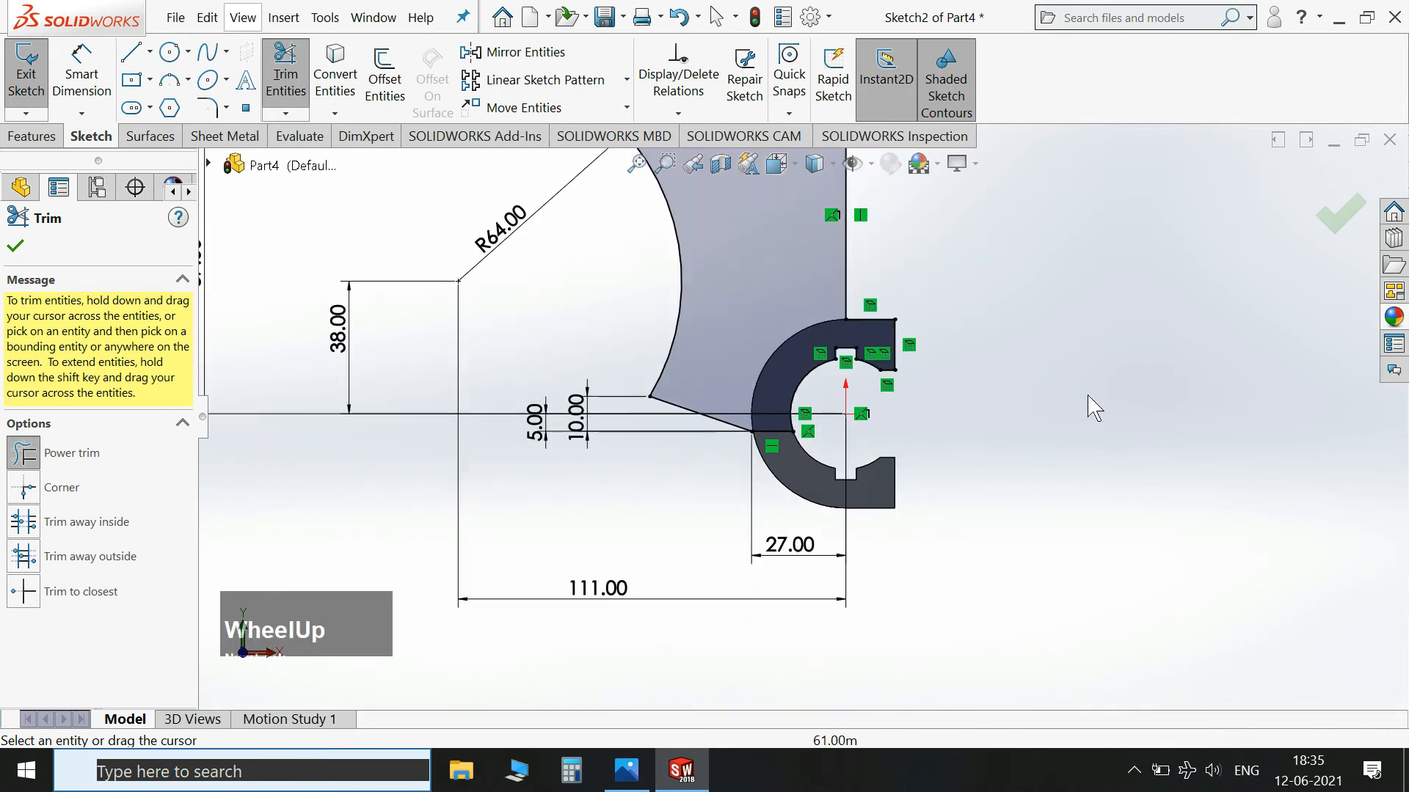
click(1340, 213)
scroll(932, 382, up, 2)
scroll(928, 372, up, 1)
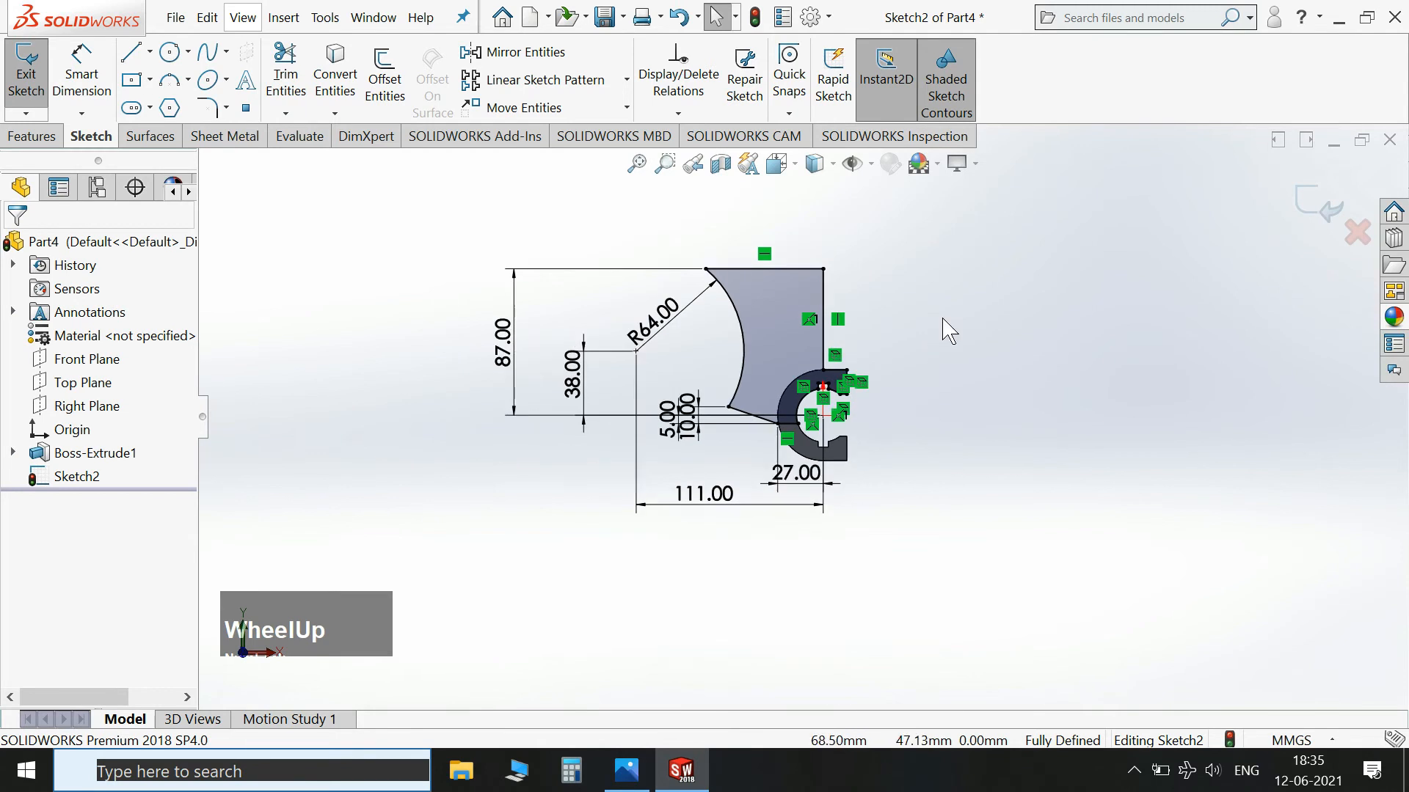
Exit the arm sketch and start a boss extrusion of it with a blind Direction 1 depth of 27 mm.
scroll(961, 282, down, 2)
key(space)
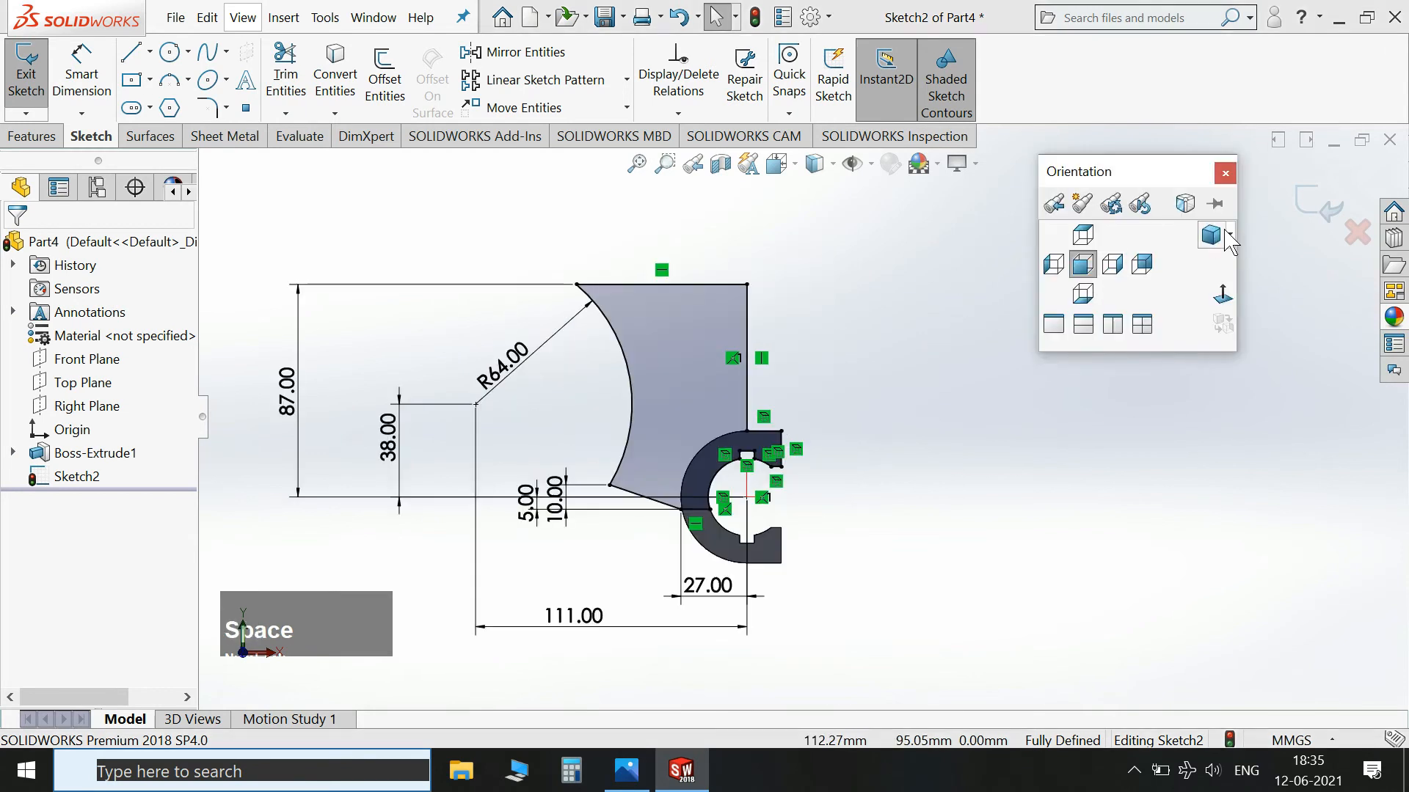
click(1314, 206)
middle_drag(1043, 362, 1000, 374)
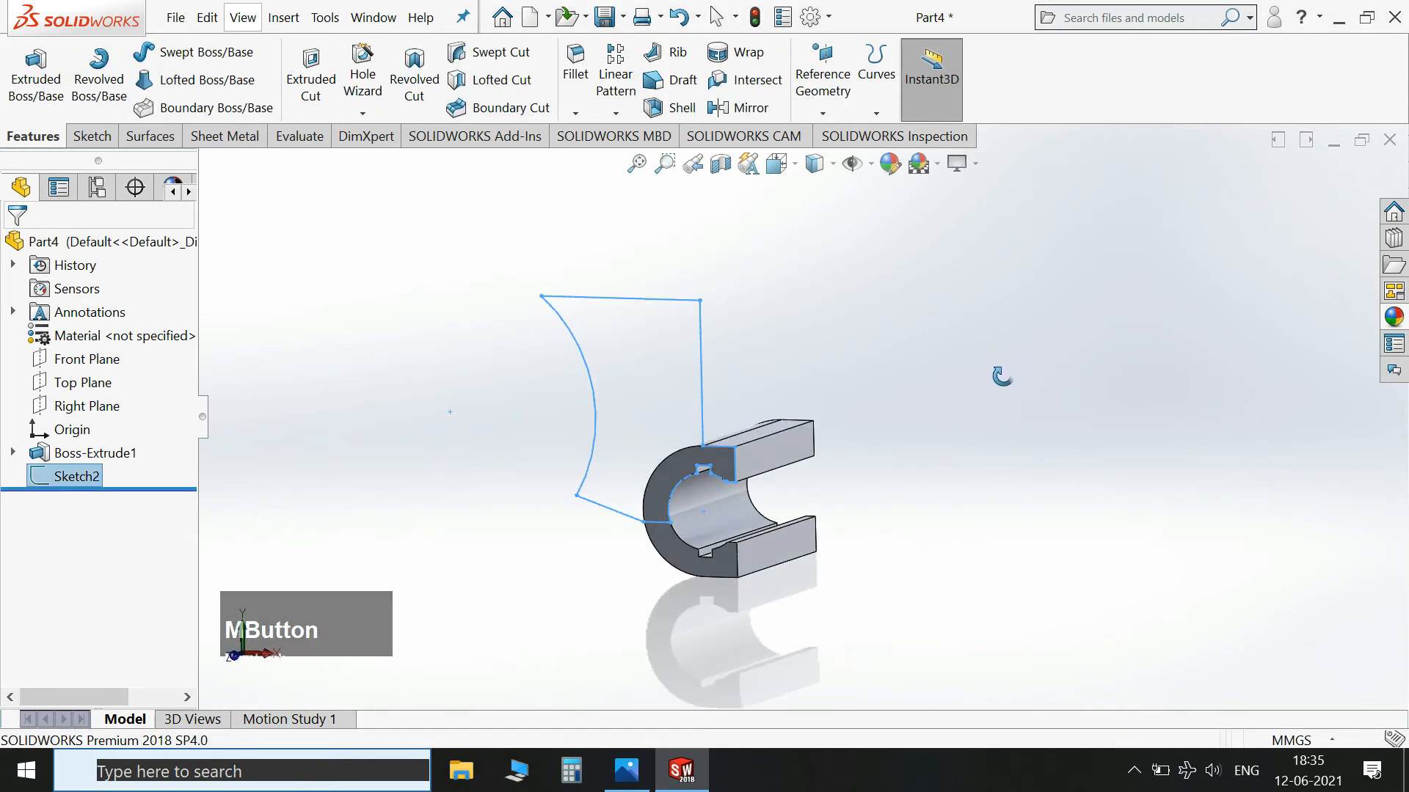
key(space)
click(1188, 447)
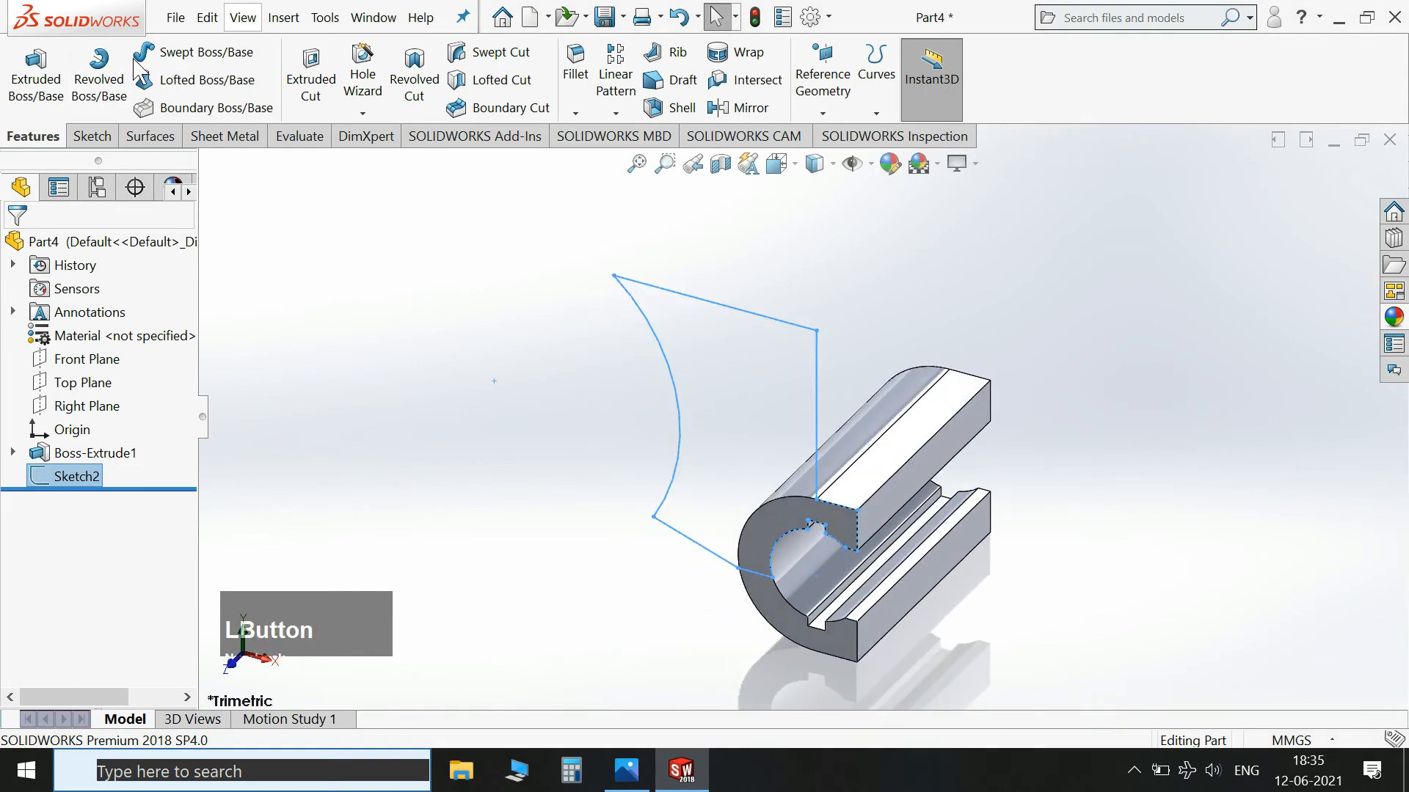
click(35, 74)
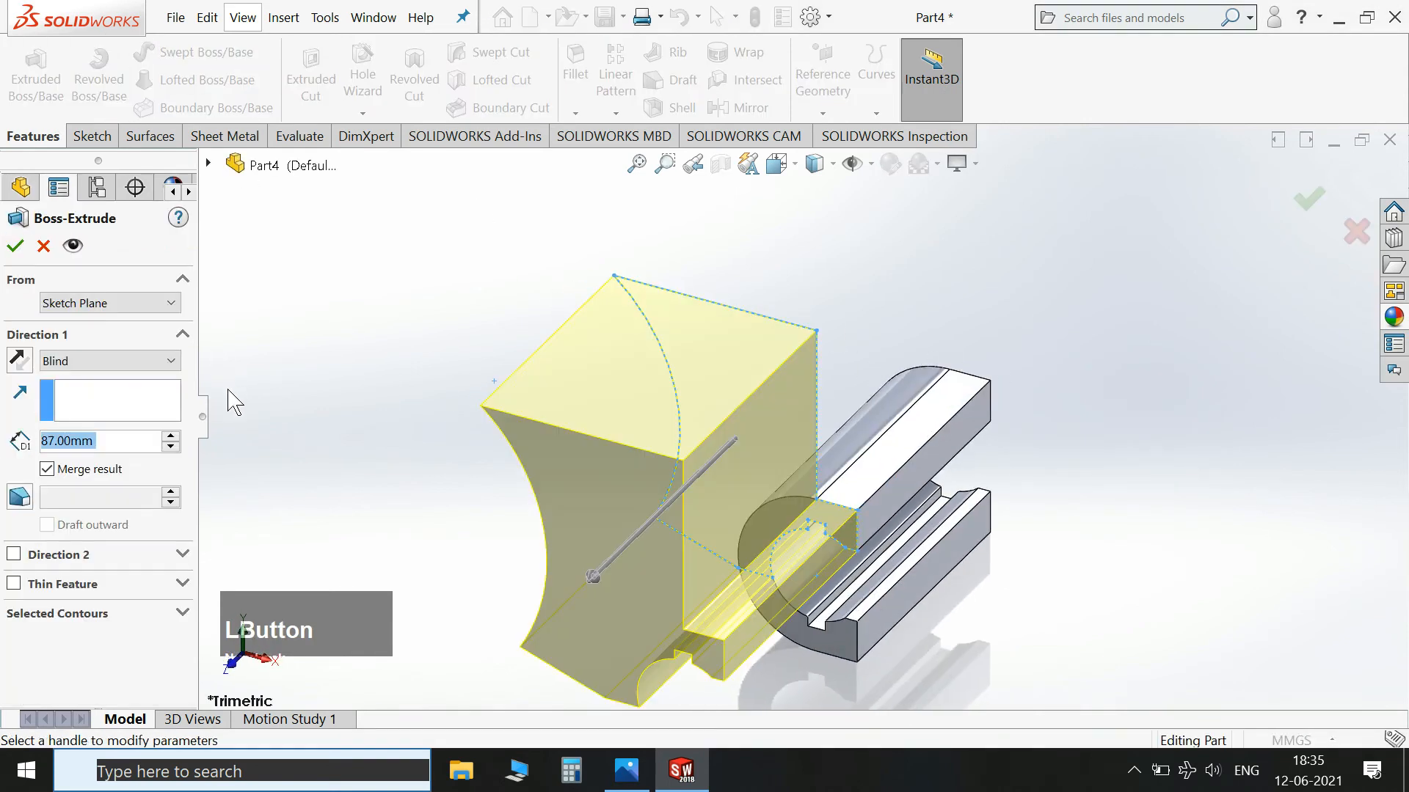
text(27)
key(Return)
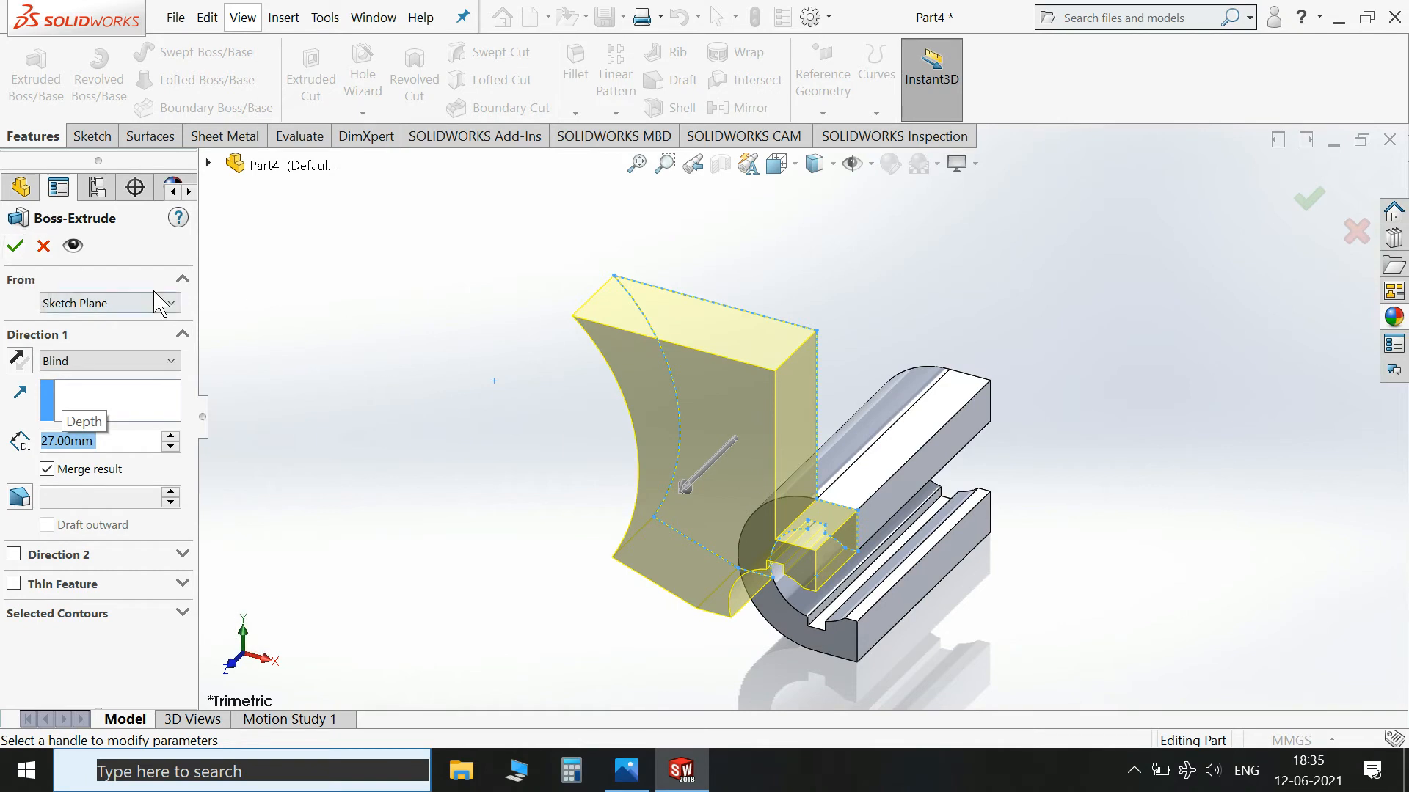
Check the drawing in Photos, add a blind Direction 2 depth of 27 mm in SOLIDWORKS, and complete the arm extrusion.
click(14, 553)
click(626, 771)
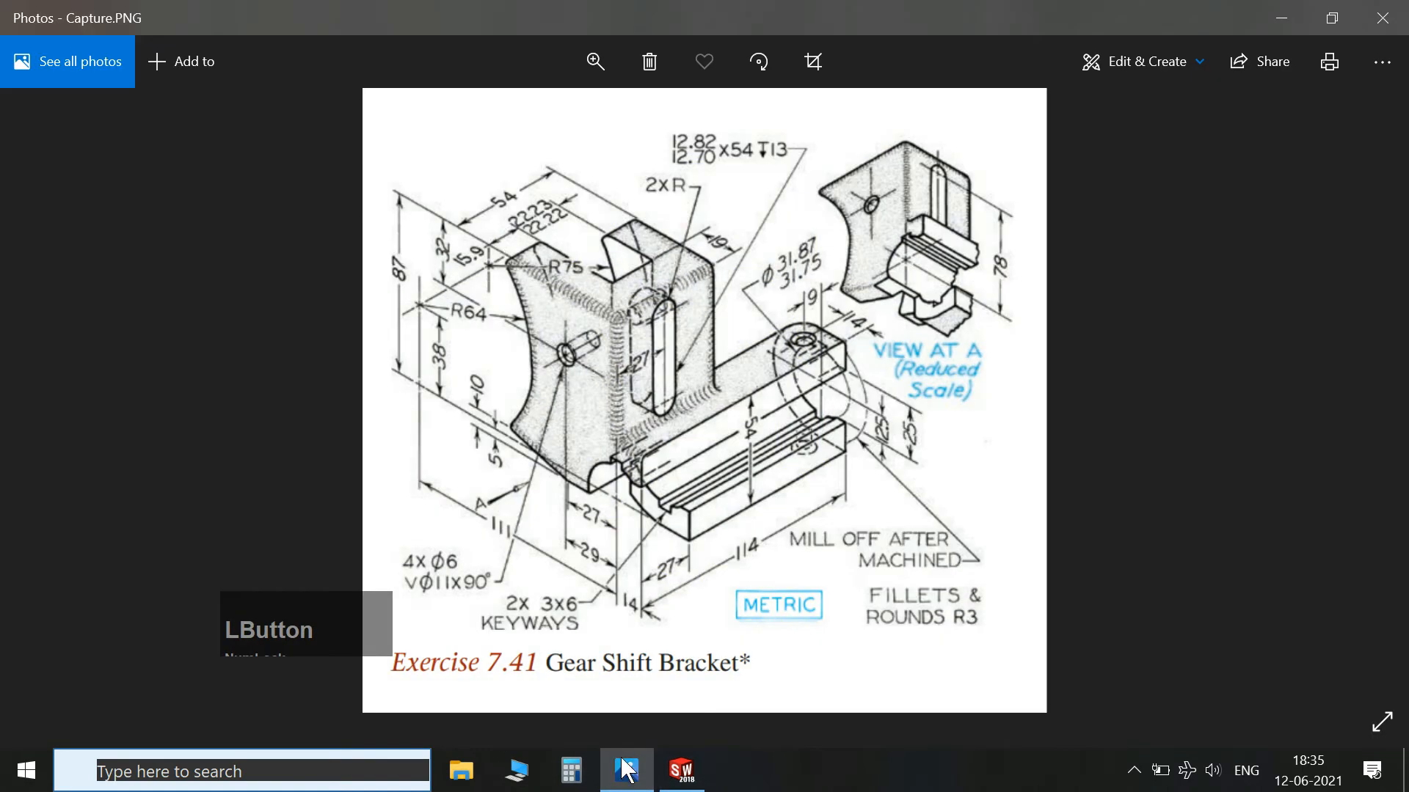
click(622, 768)
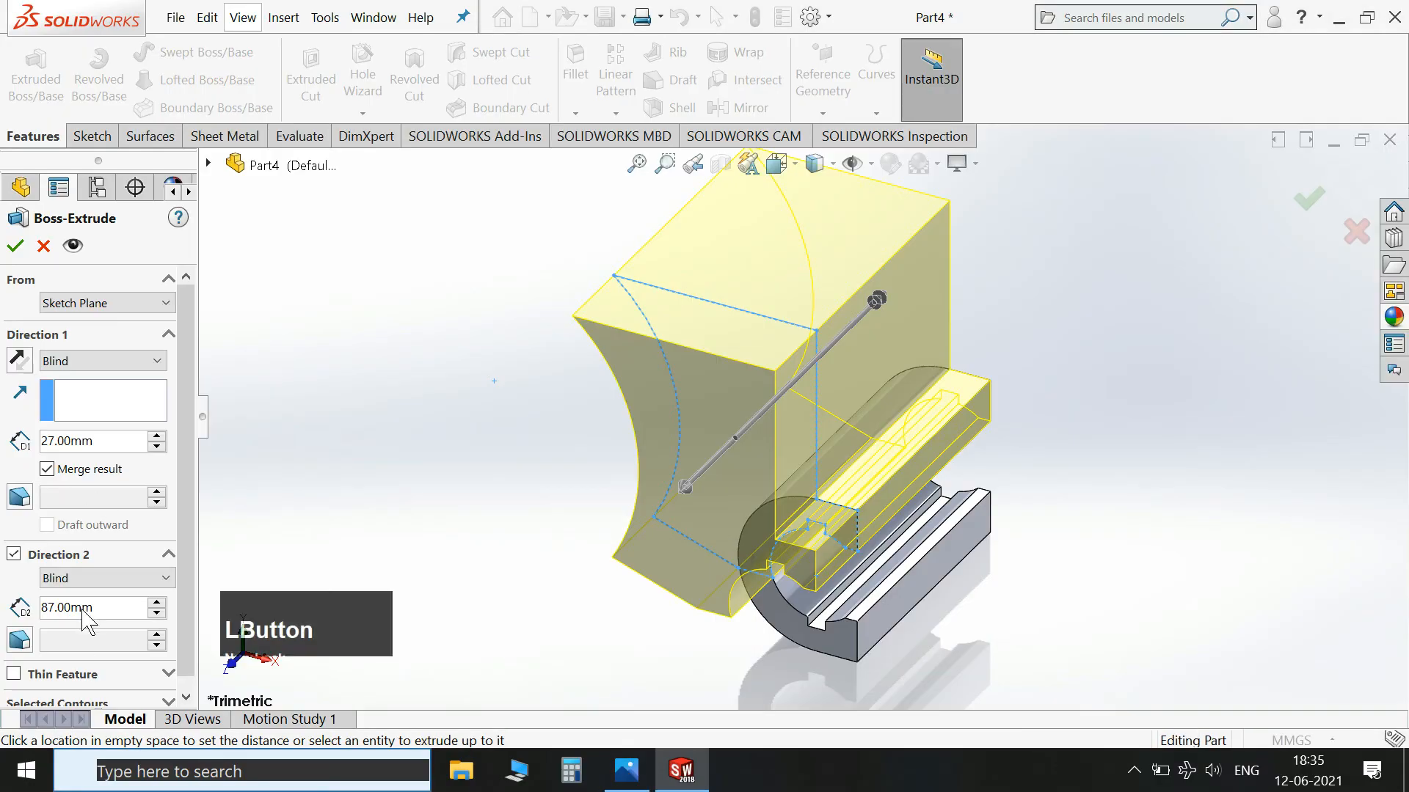
click(82, 610)
text(54-2)
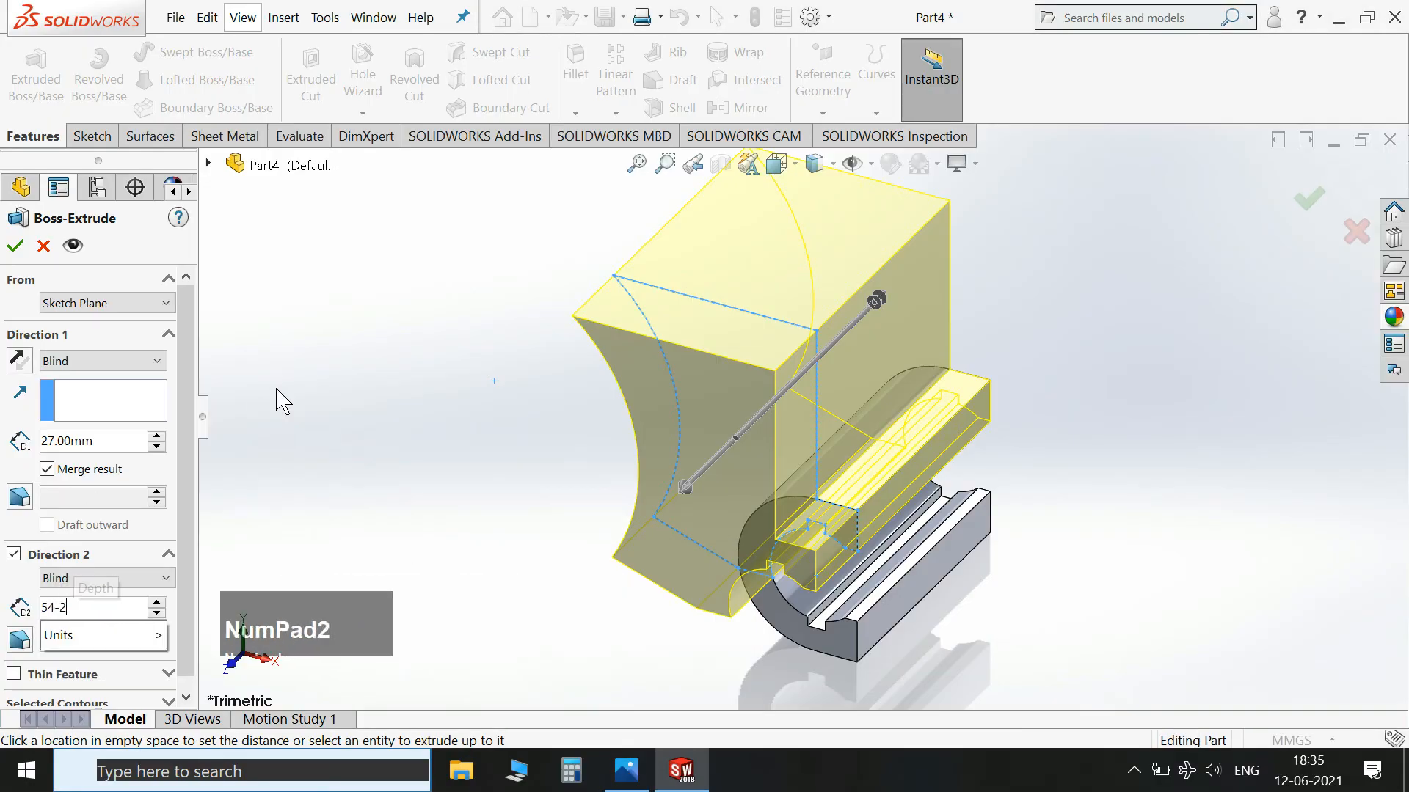
key(Return)
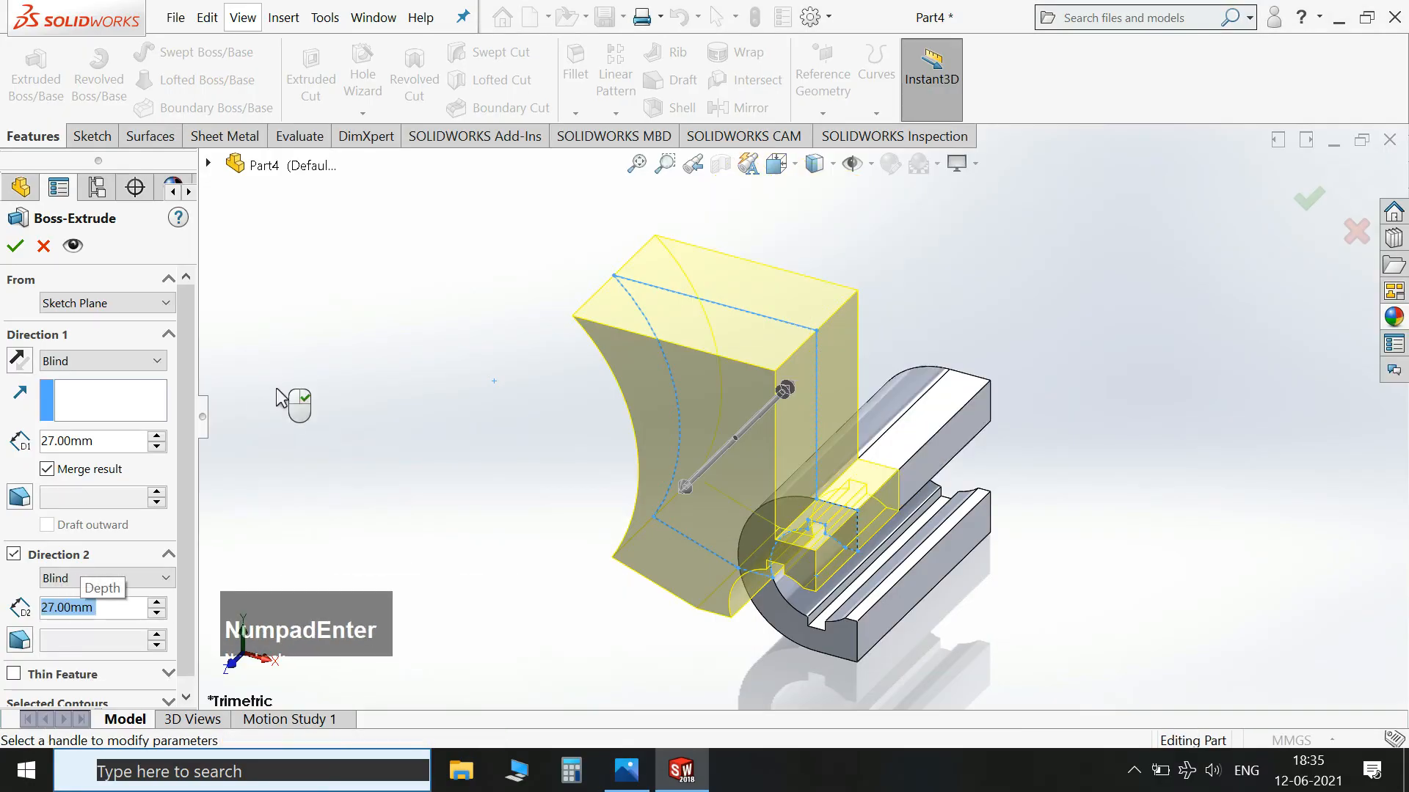
click(15, 246)
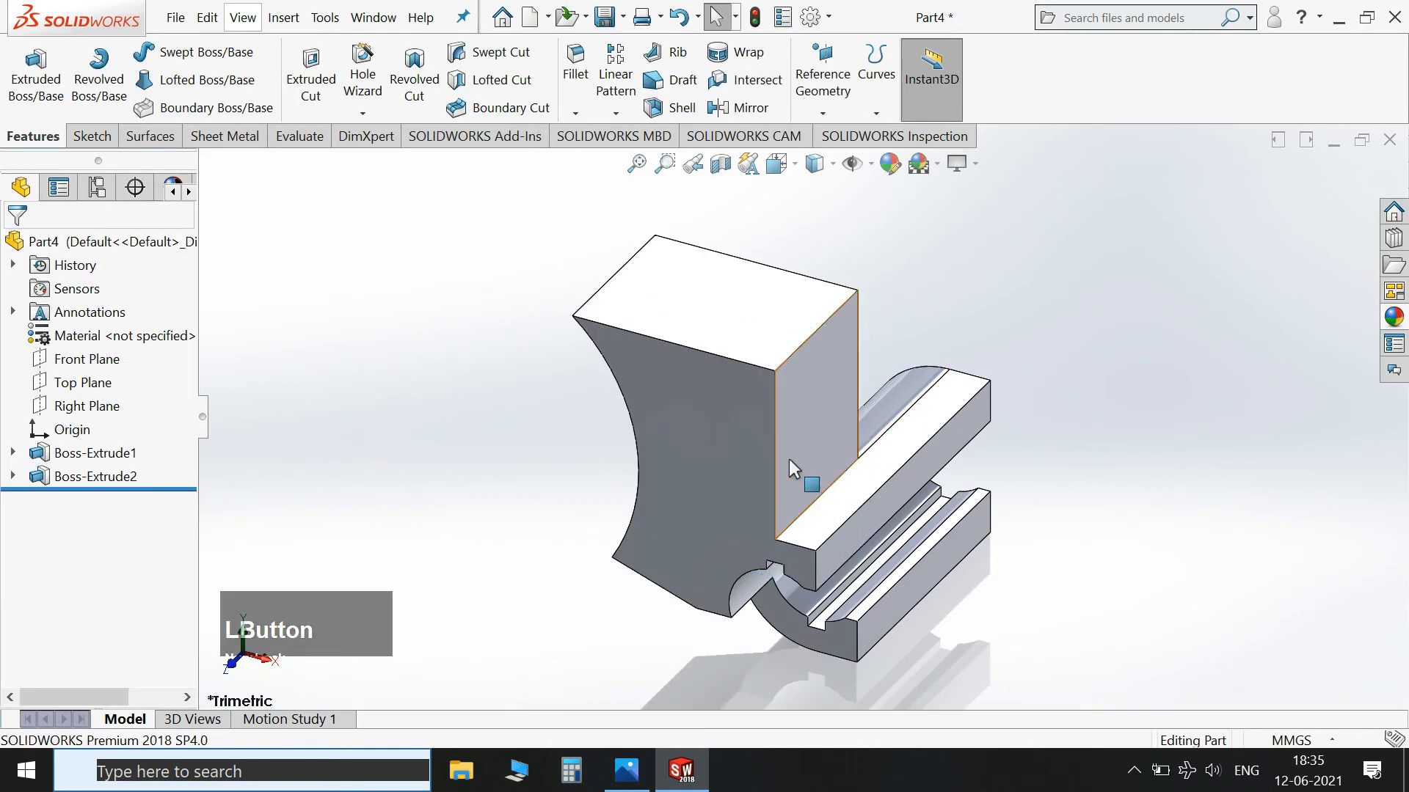
Examine the extruded arm block and its junction with the C-shaped body from several angles.
scroll(794, 433, up, 1)
scroll(811, 502, down, 3)
scroll(954, 536, up, 1)
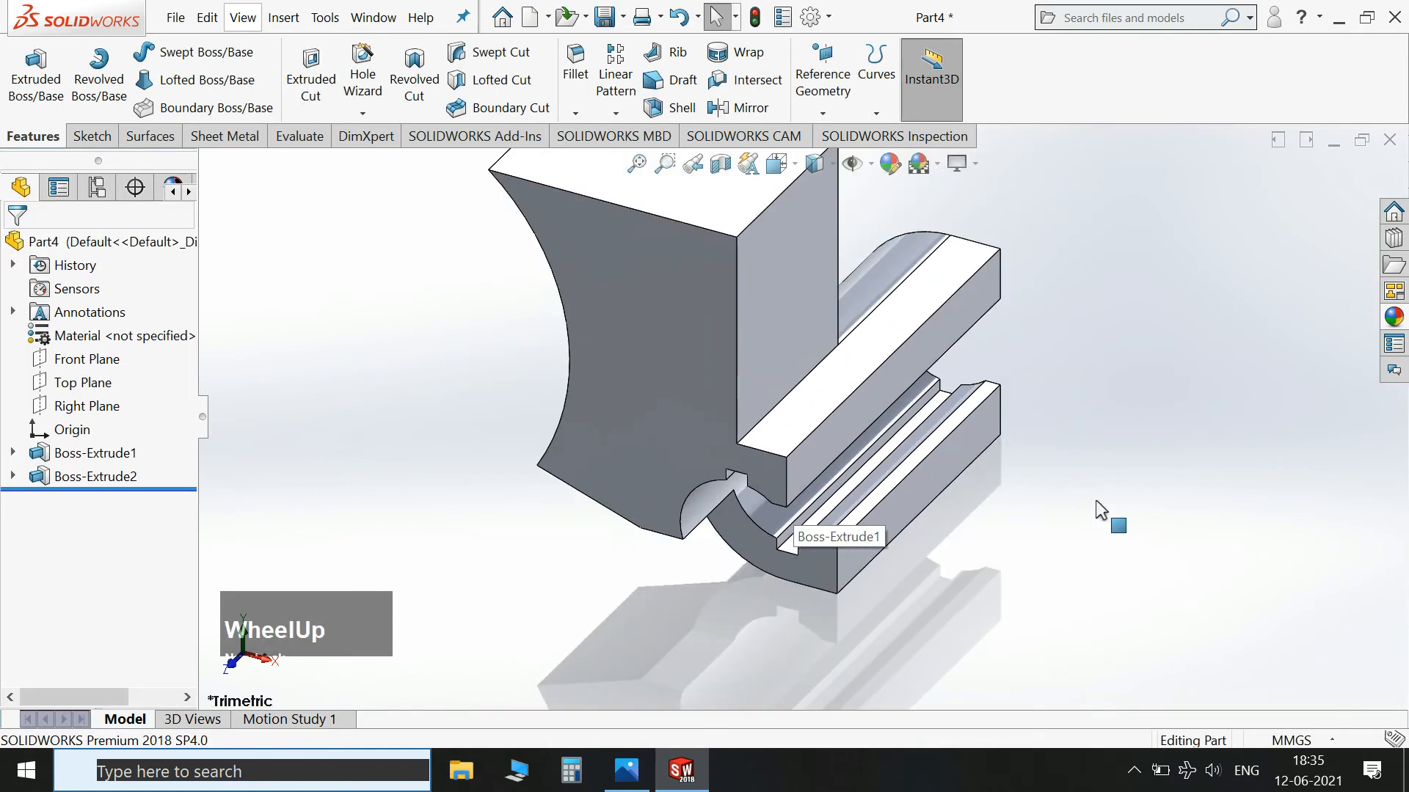
click(1059, 553)
middle_click(1082, 497)
middle_drag(1081, 482, 1079, 487)
click(1119, 453)
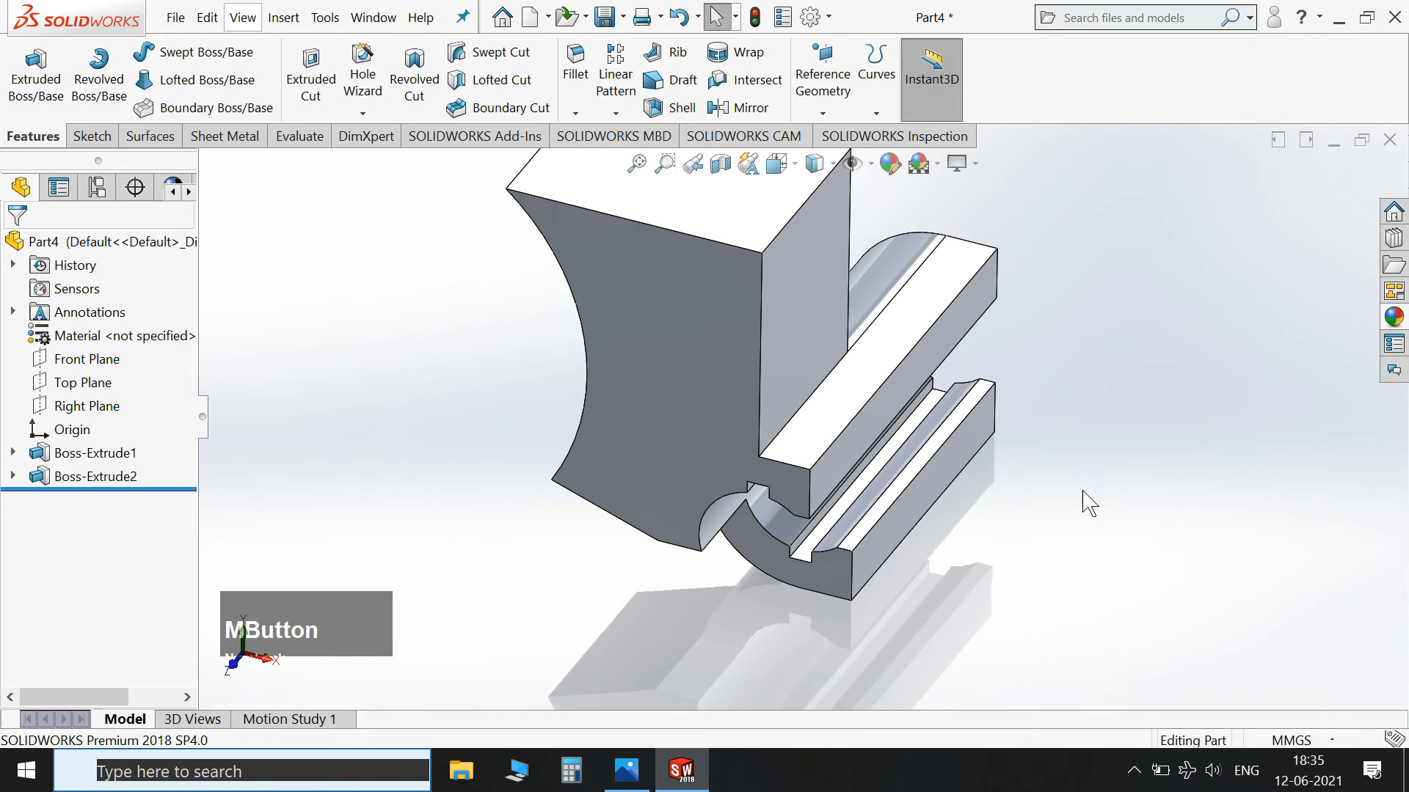
key(space)
click(1278, 535)
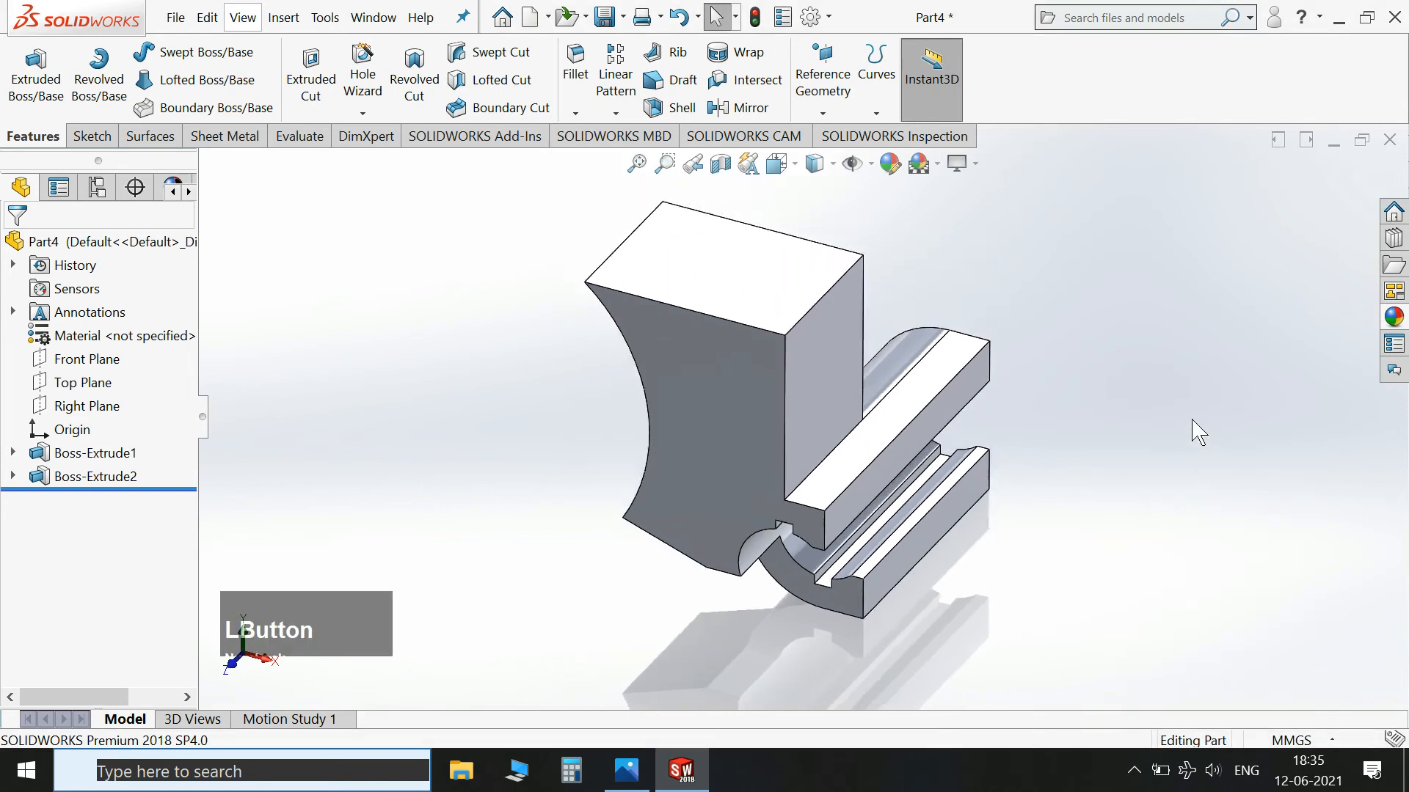
Start a new sketch on the arm block's top face and view it normal to the face.
click(785, 317)
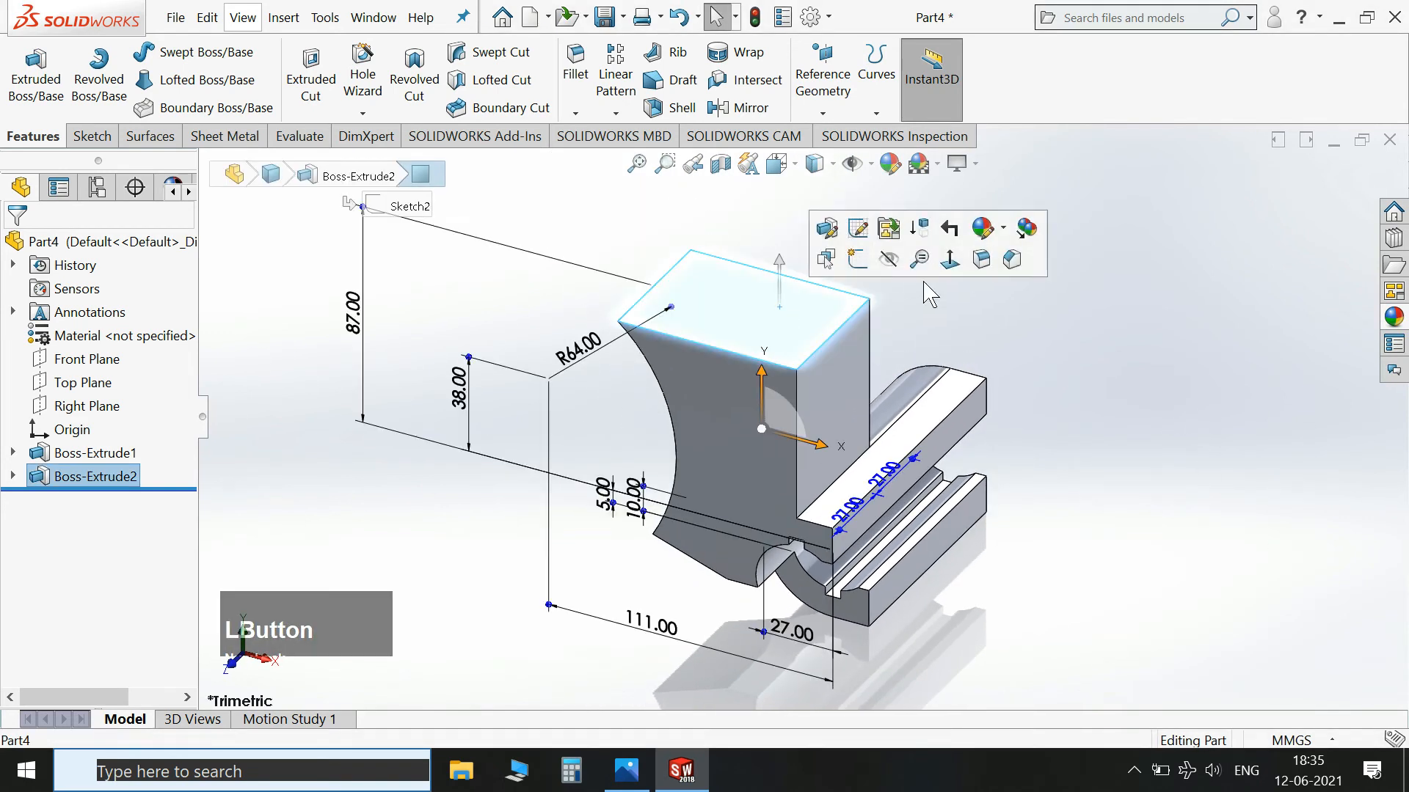
click(870, 266)
key(space)
click(1030, 342)
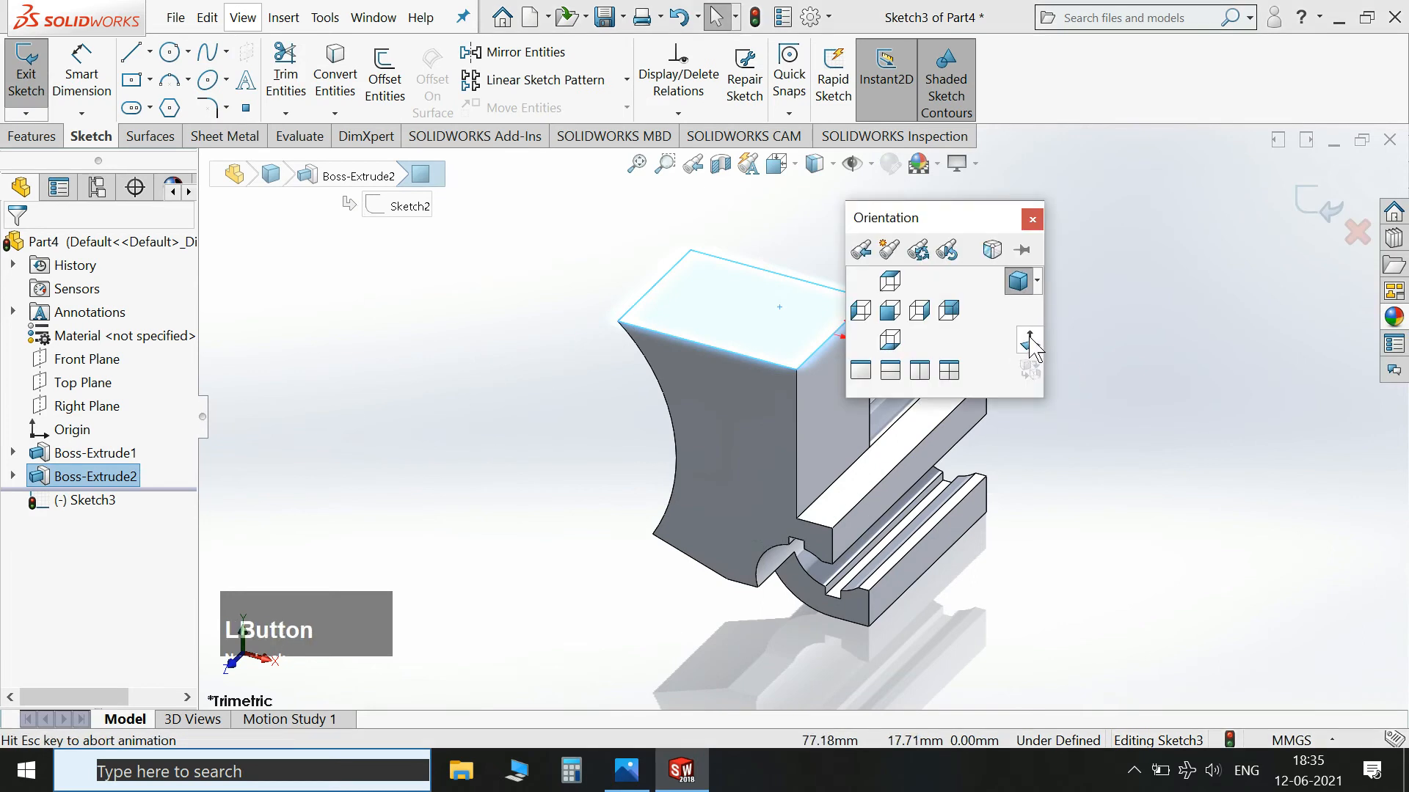
Sketch a corner rectangle starting on the outer edge of the arm's top face, its lower side about 22 mm from the face's front edge.
scroll(1079, 400, up, 2)
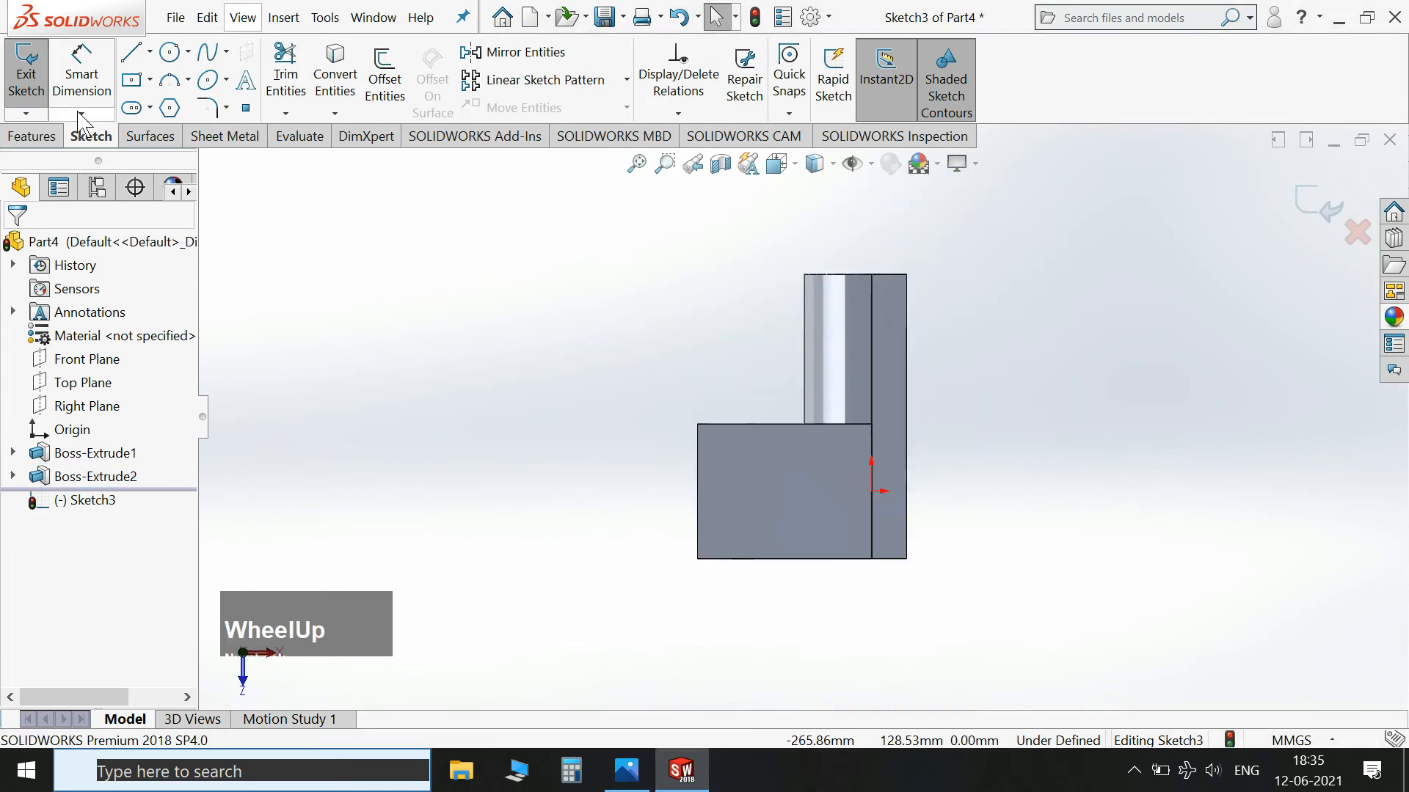
click(149, 79)
click(184, 110)
scroll(701, 461, down, 2)
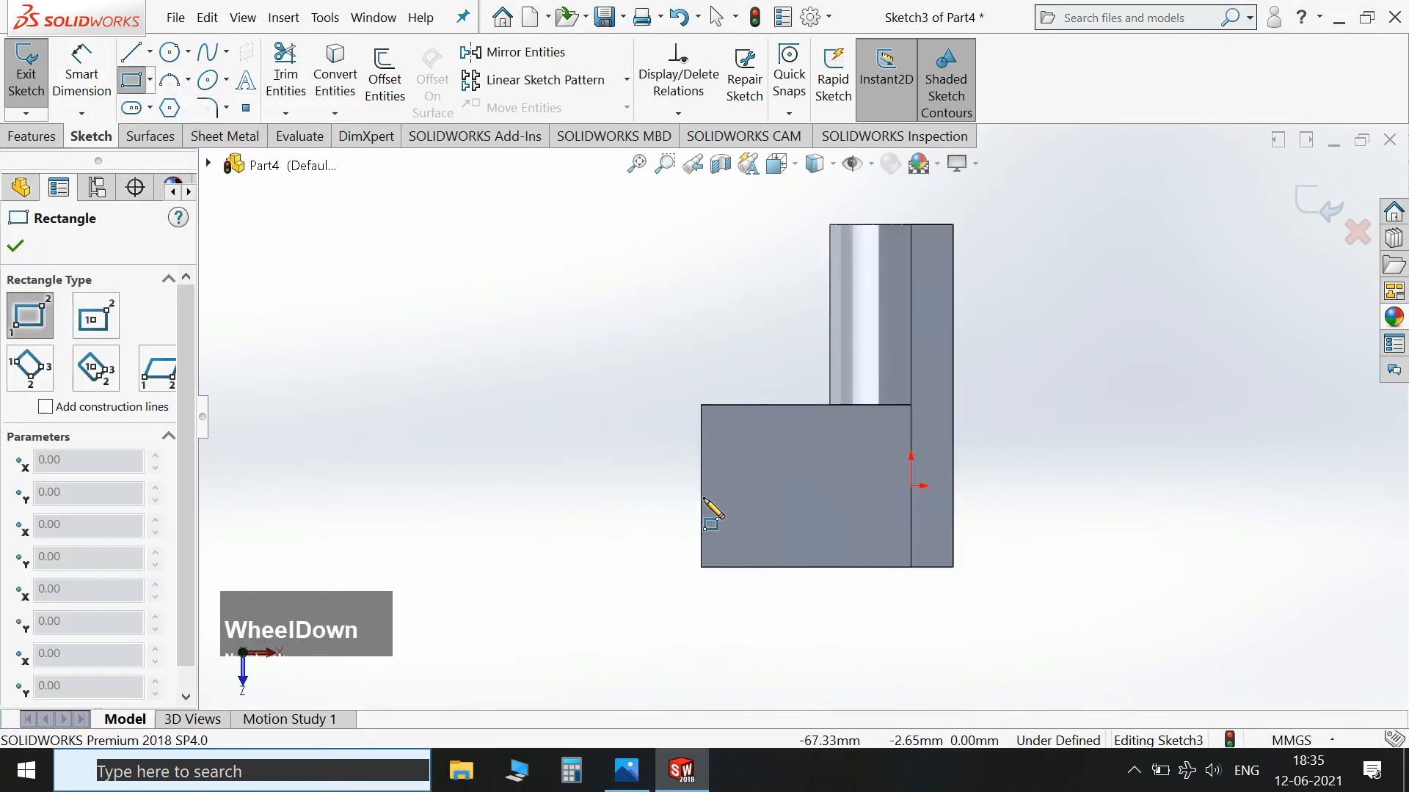
drag(701, 457, 834, 501)
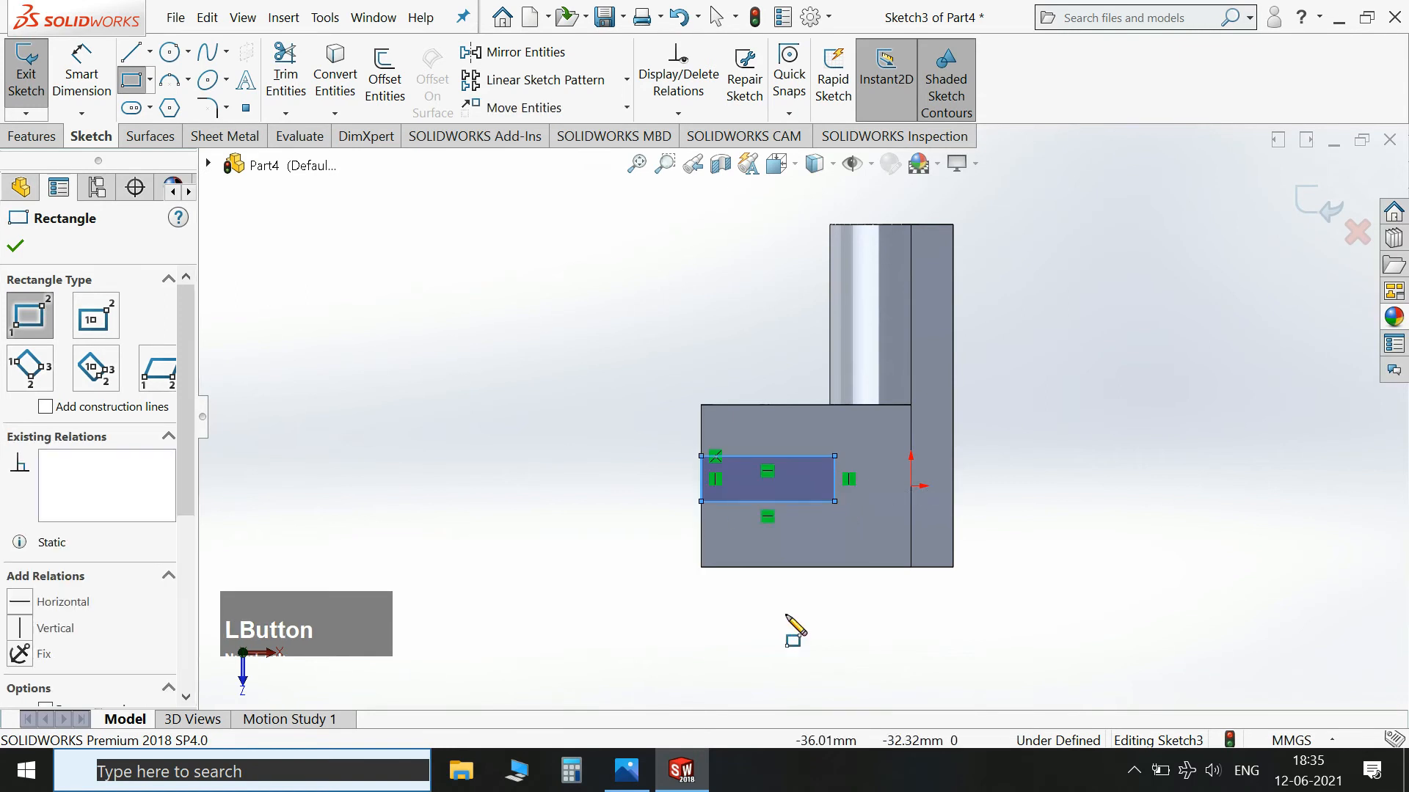
Check the drawing in Photos and, back in SOLIDWORKS, dimension the rectangle's lower side 15.9 mm from the arm's front edge.
click(626, 777)
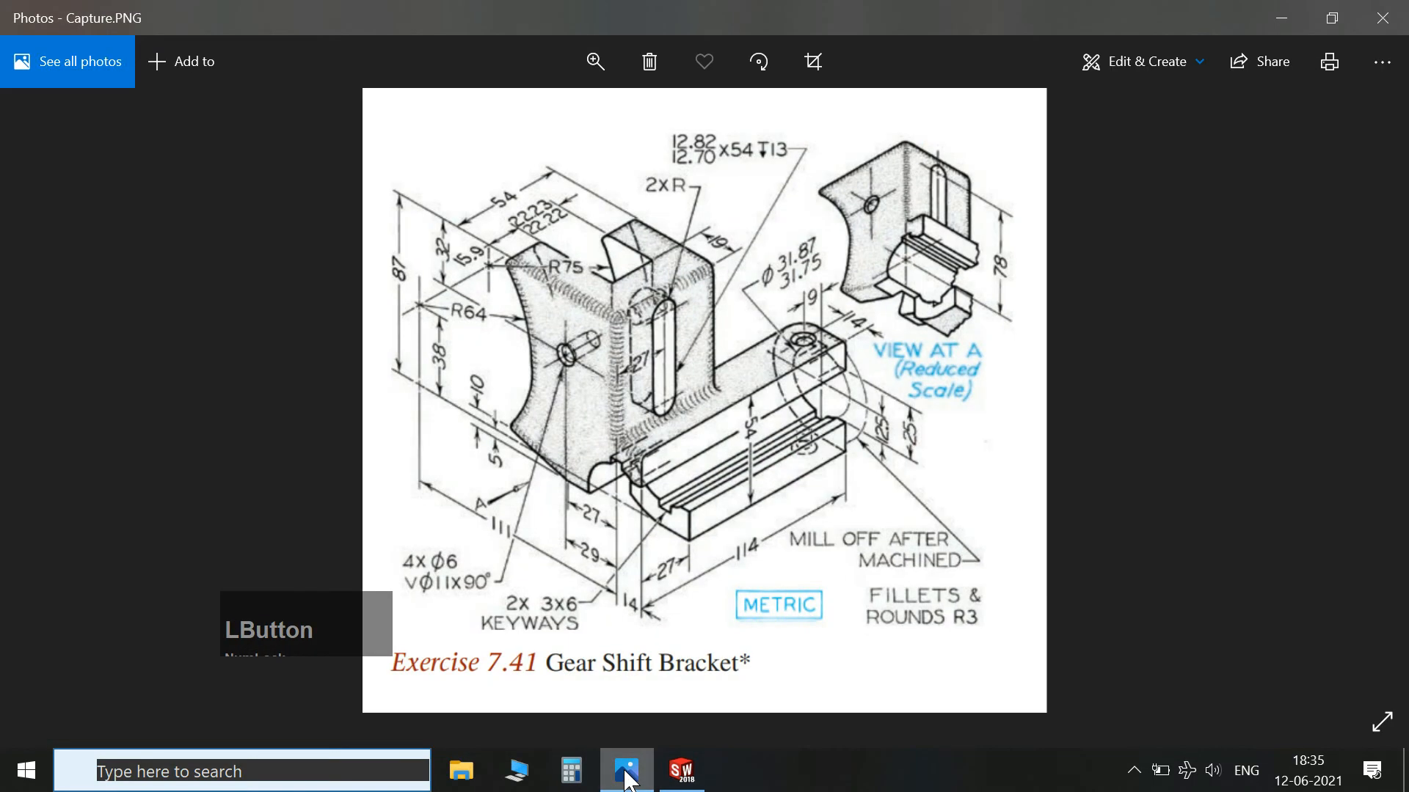
click(627, 777)
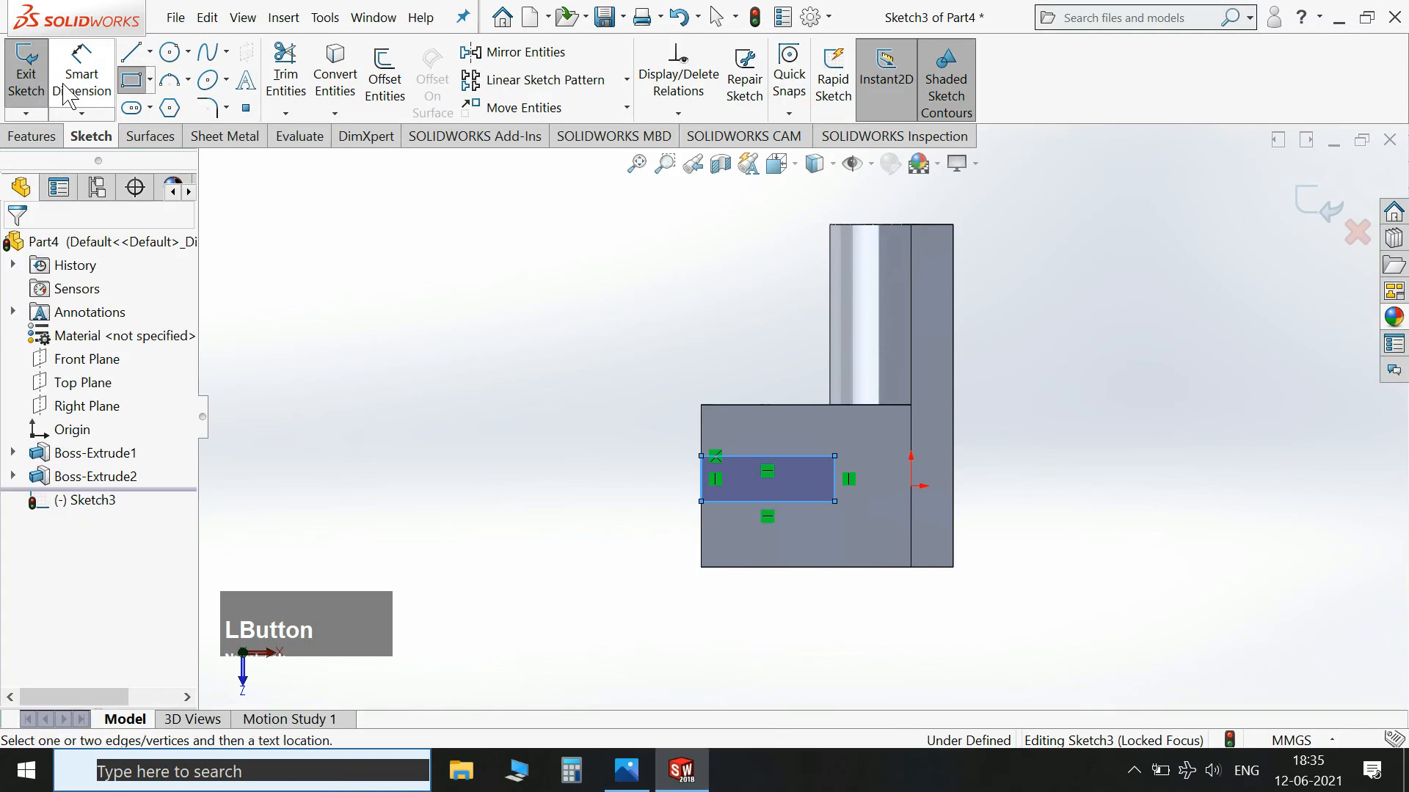
click(728, 501)
click(692, 566)
click(623, 550)
text(15.9)
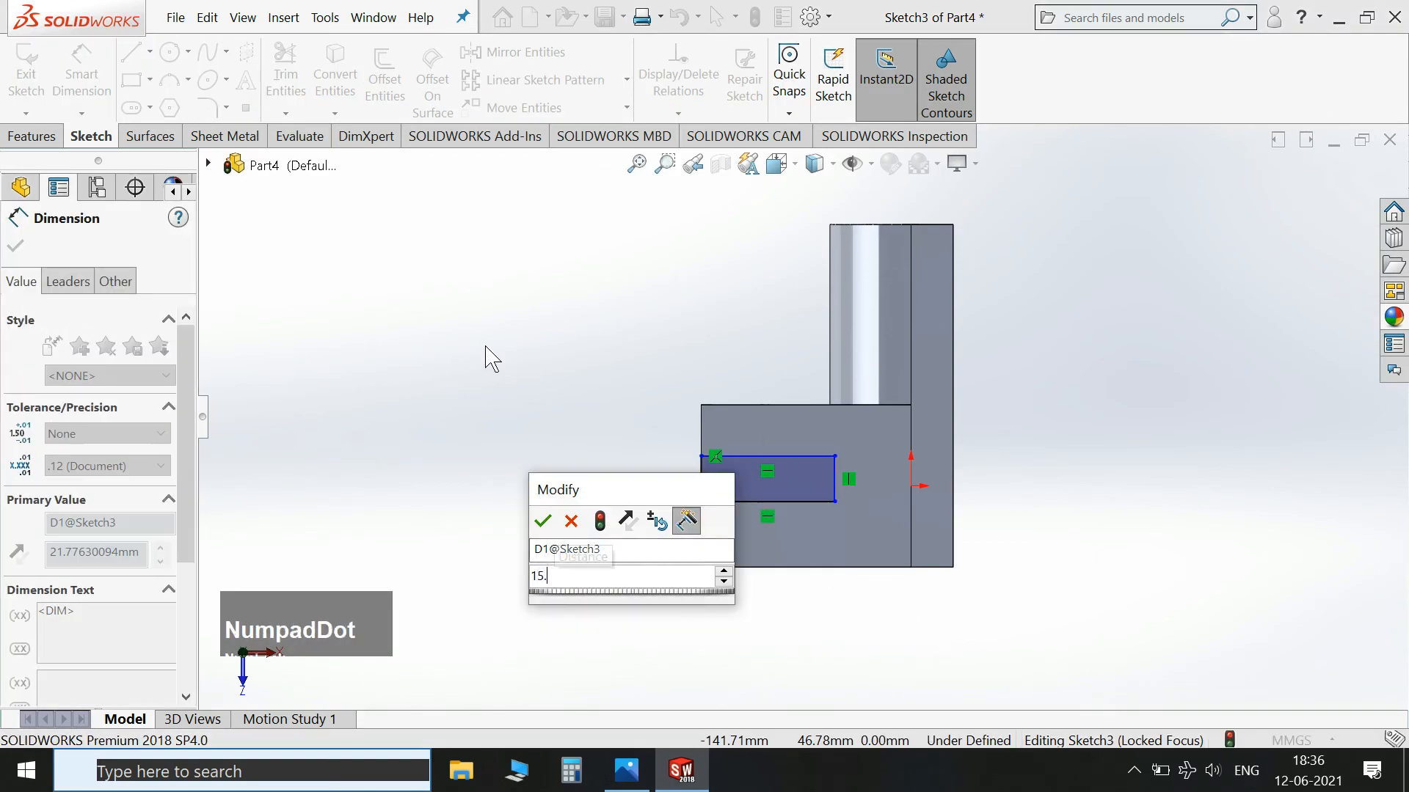
key(Return)
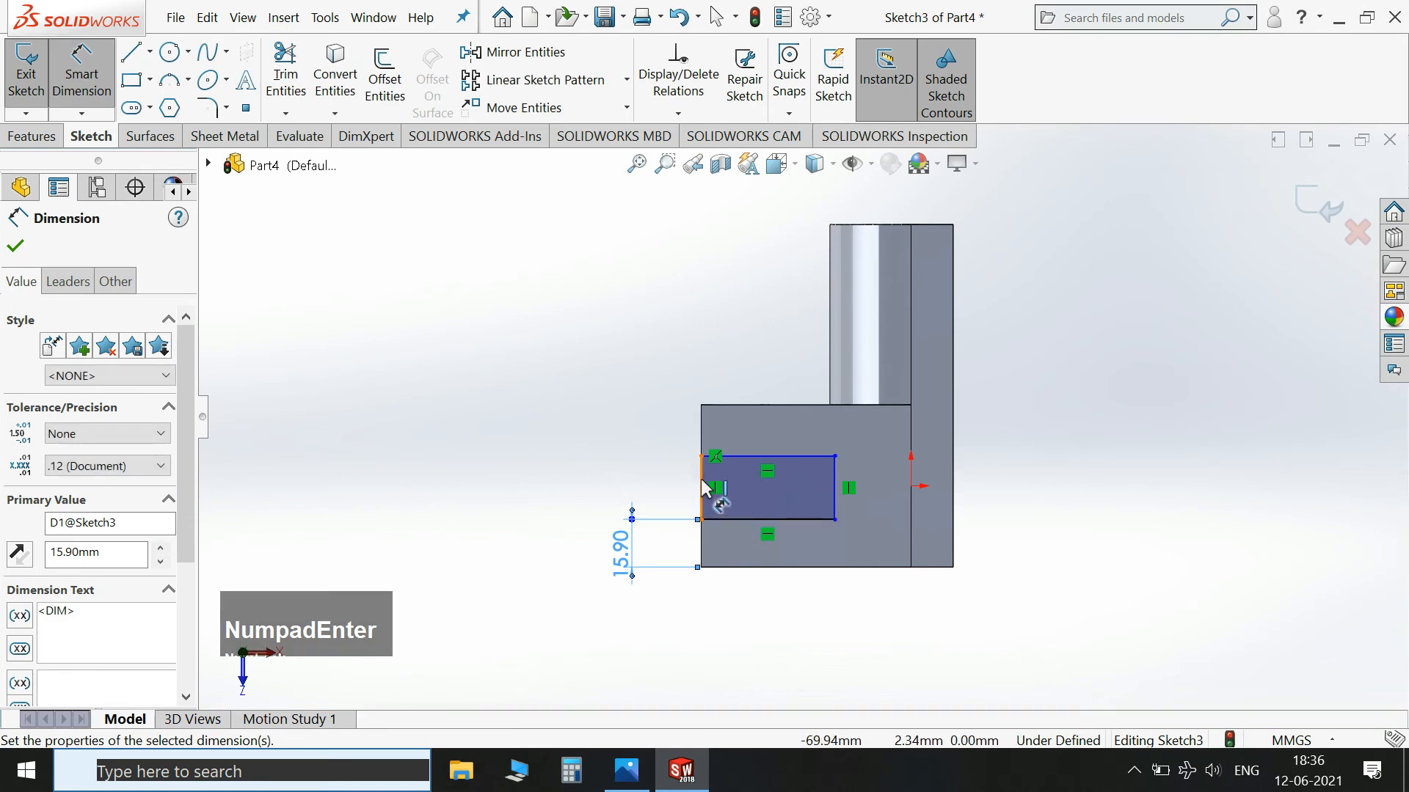
Dimension the rectangle's short side along the arm's outer edge to 22.225 mm.
click(703, 489)
click(589, 364)
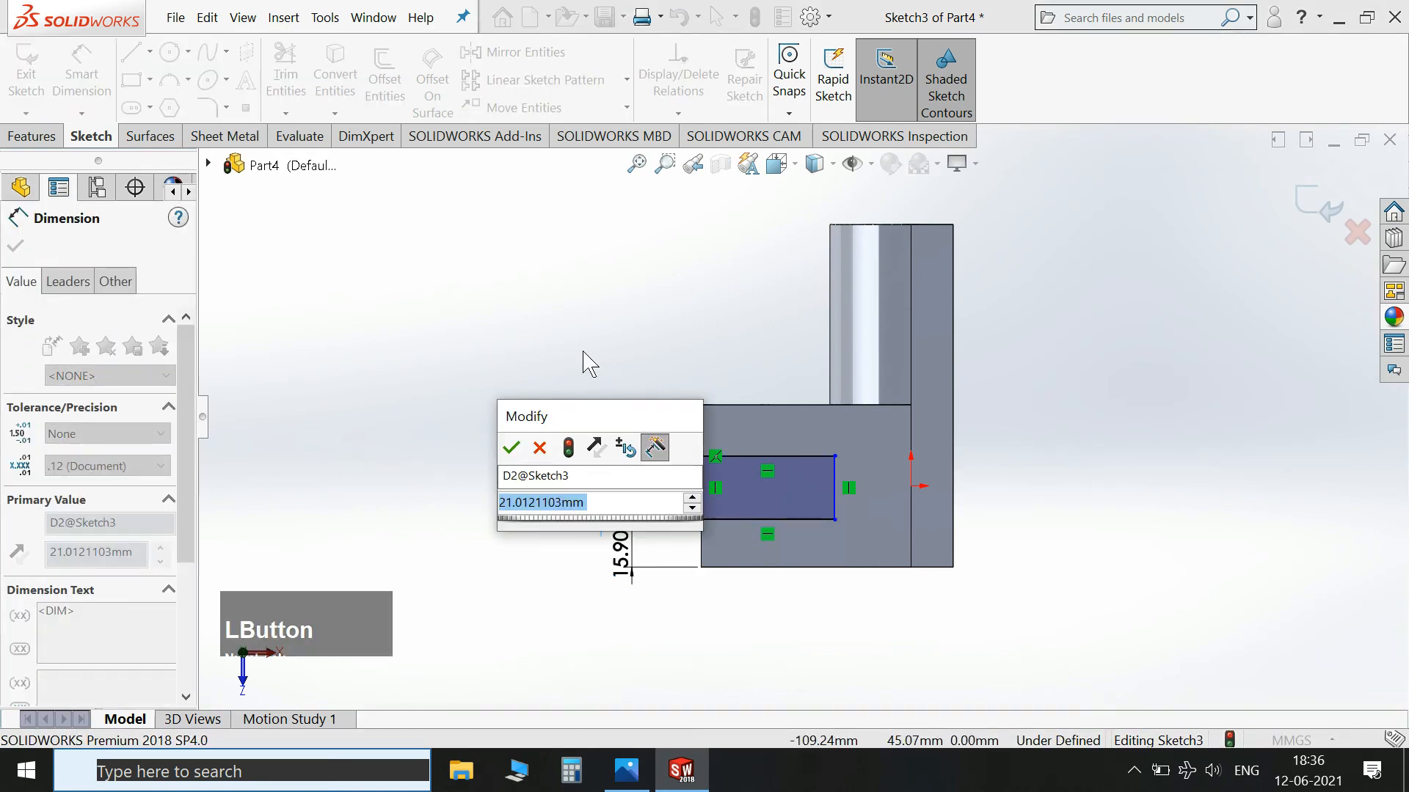
text(22.22)
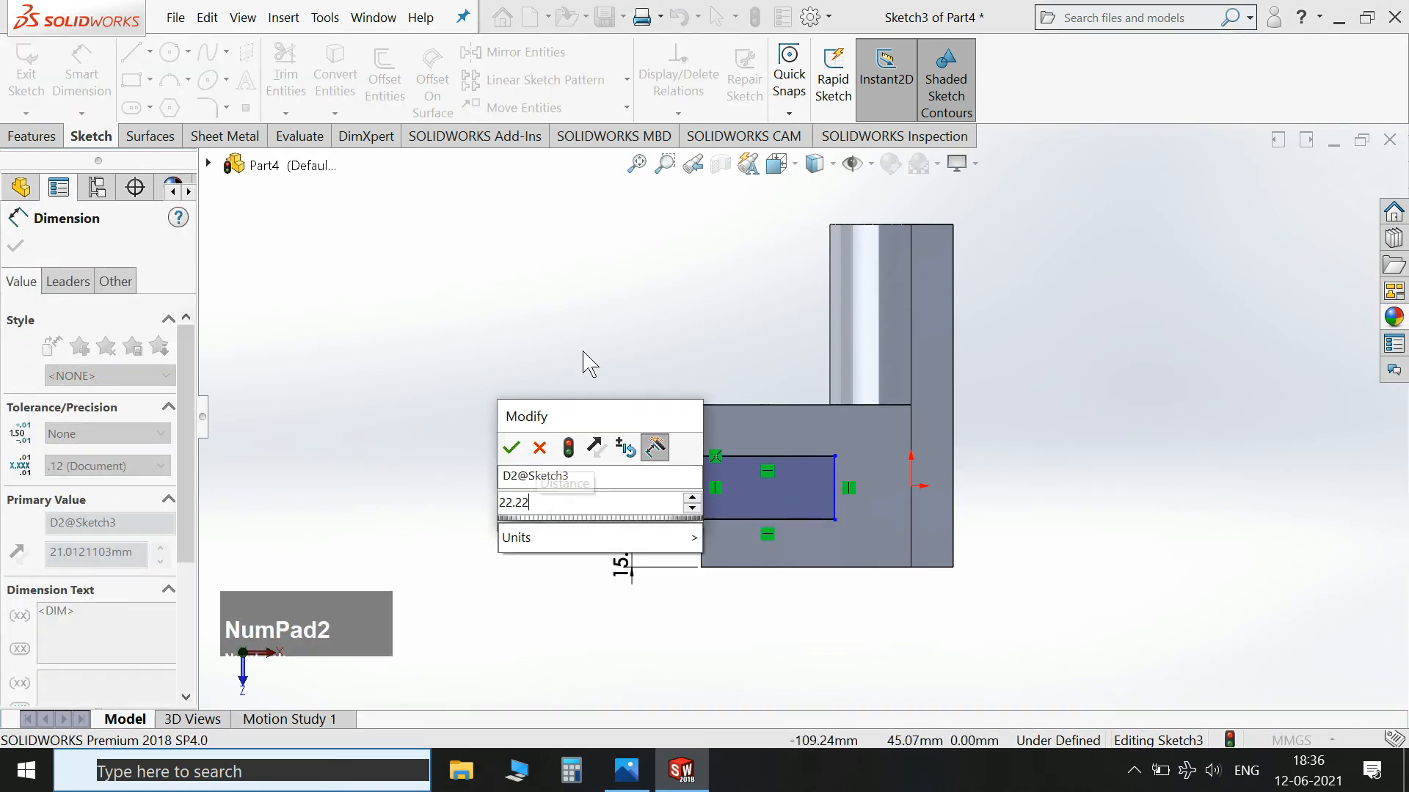
text(5)
key(Return)
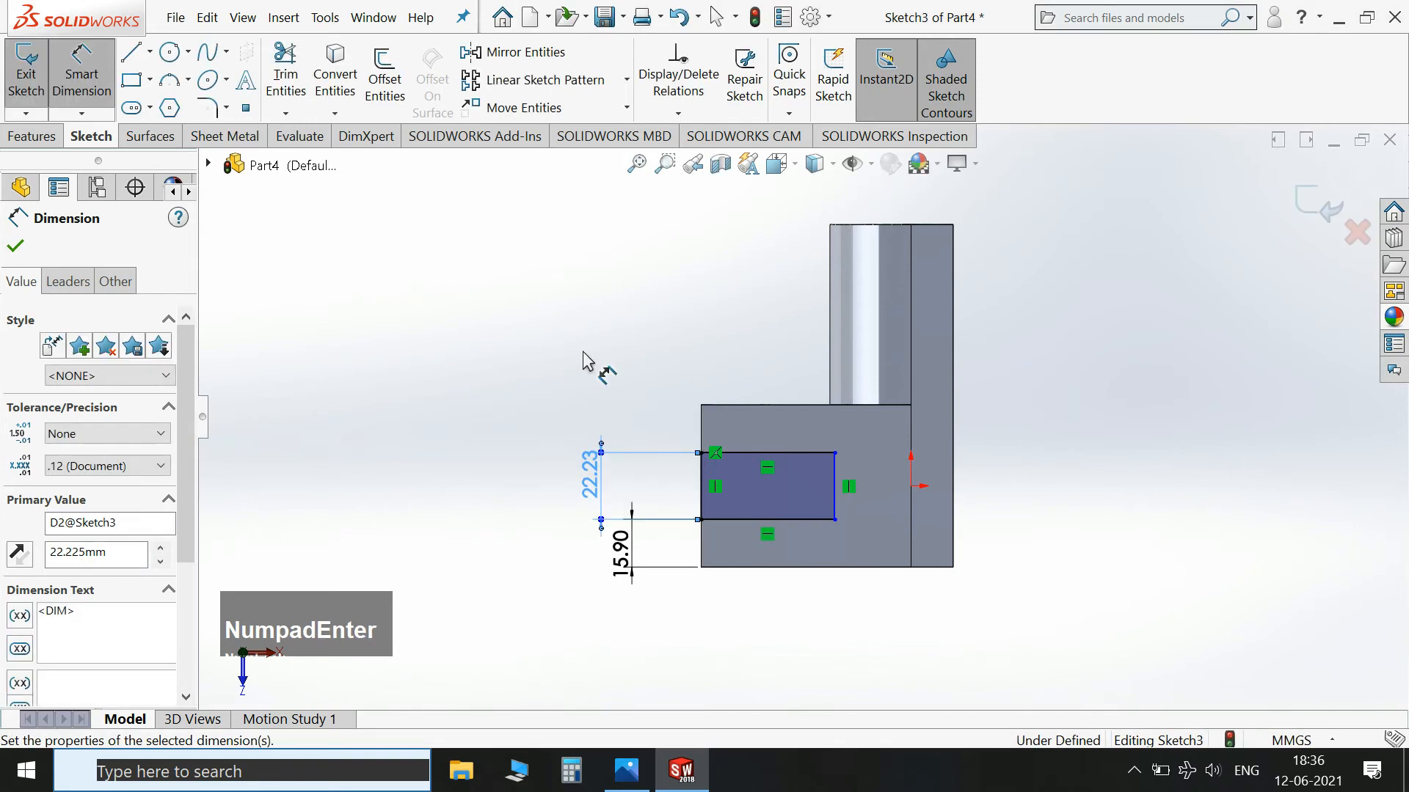
Dimension the rectangle's inner short side 19 mm from the block's long inner edge, checking the drawing in Photos before returning to SOLIDWORKS.
click(796, 520)
click(834, 485)
click(910, 486)
click(857, 308)
click(626, 770)
click(626, 770)
click(859, 339)
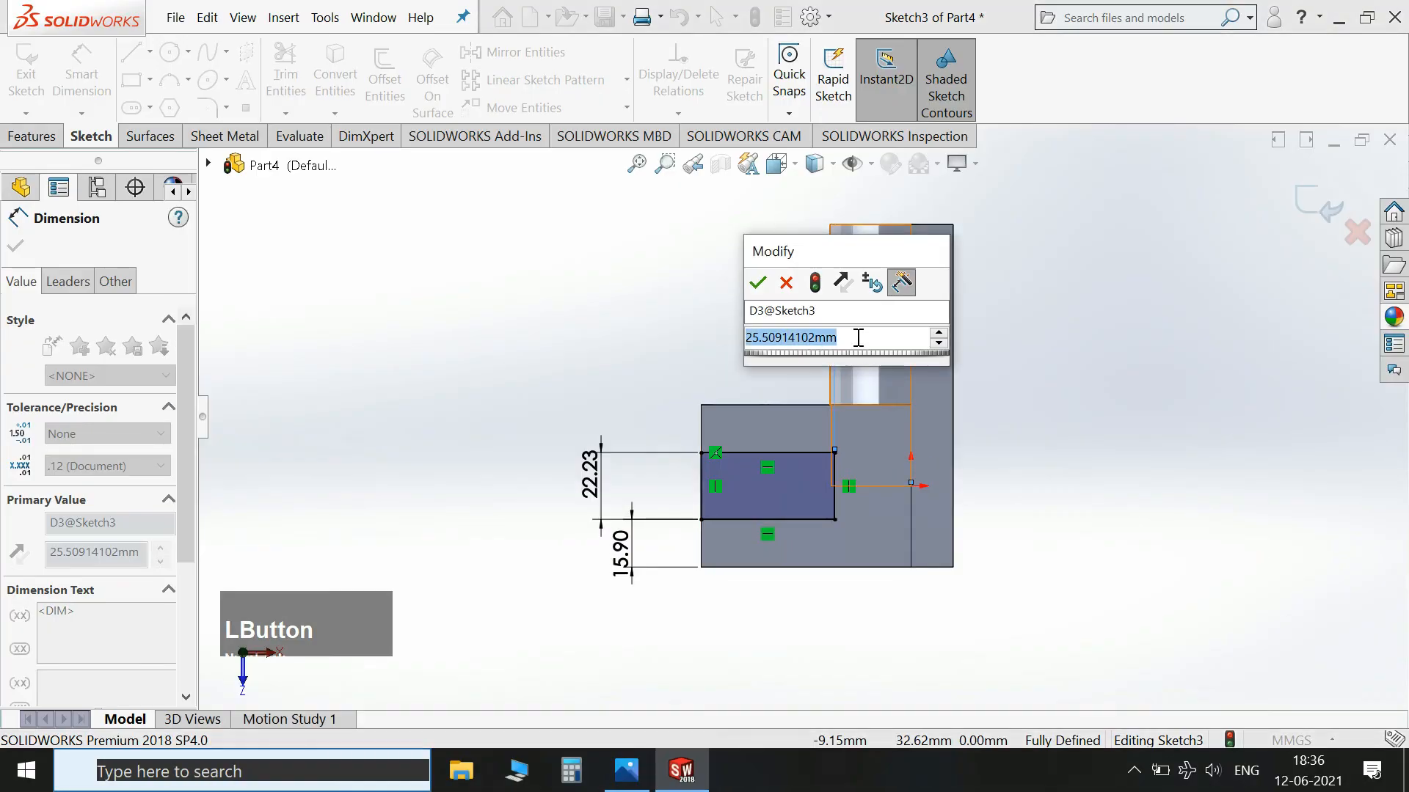
text(19)
key(Return)
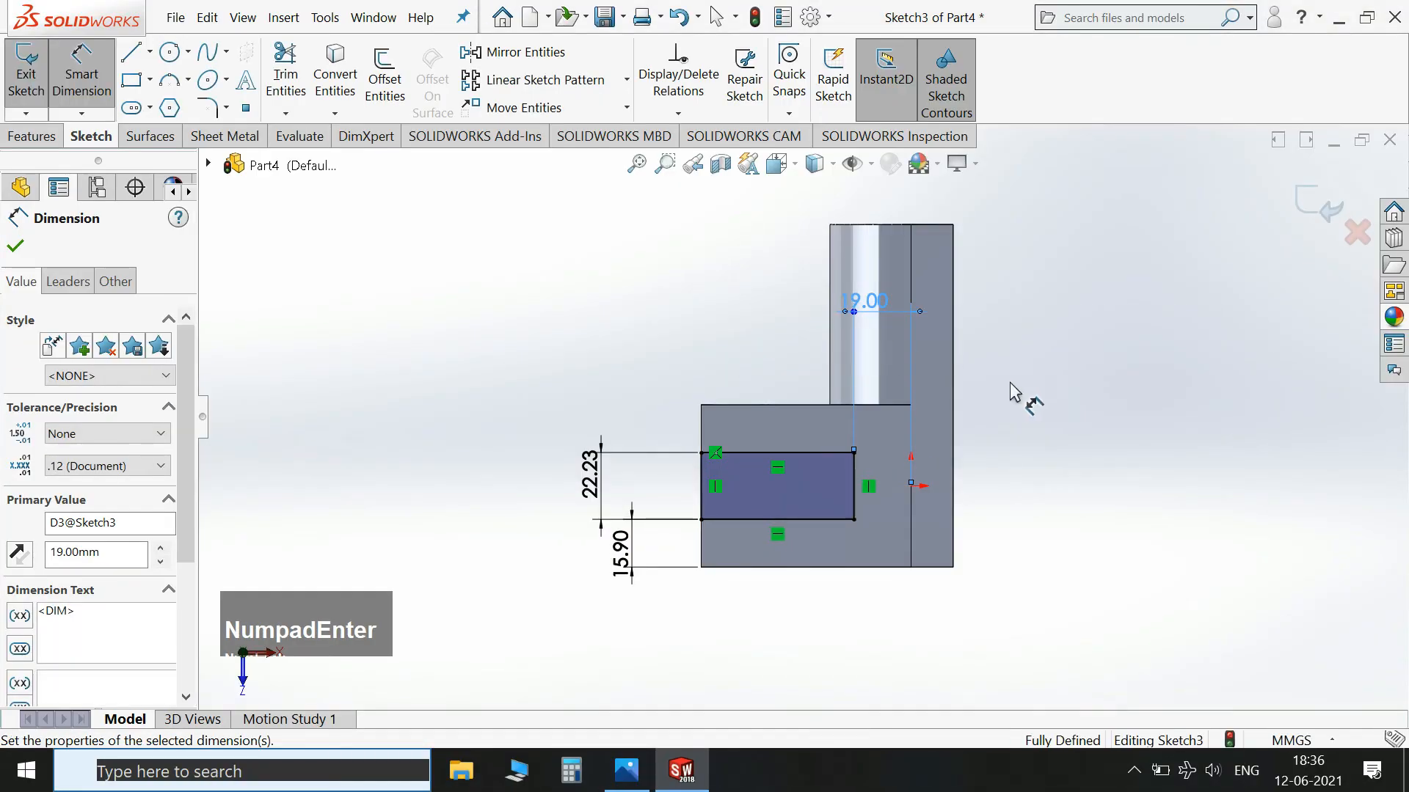
Exit the sketch and cut the rectangle Through All down the arm block to form the slot.
click(1316, 207)
key(space)
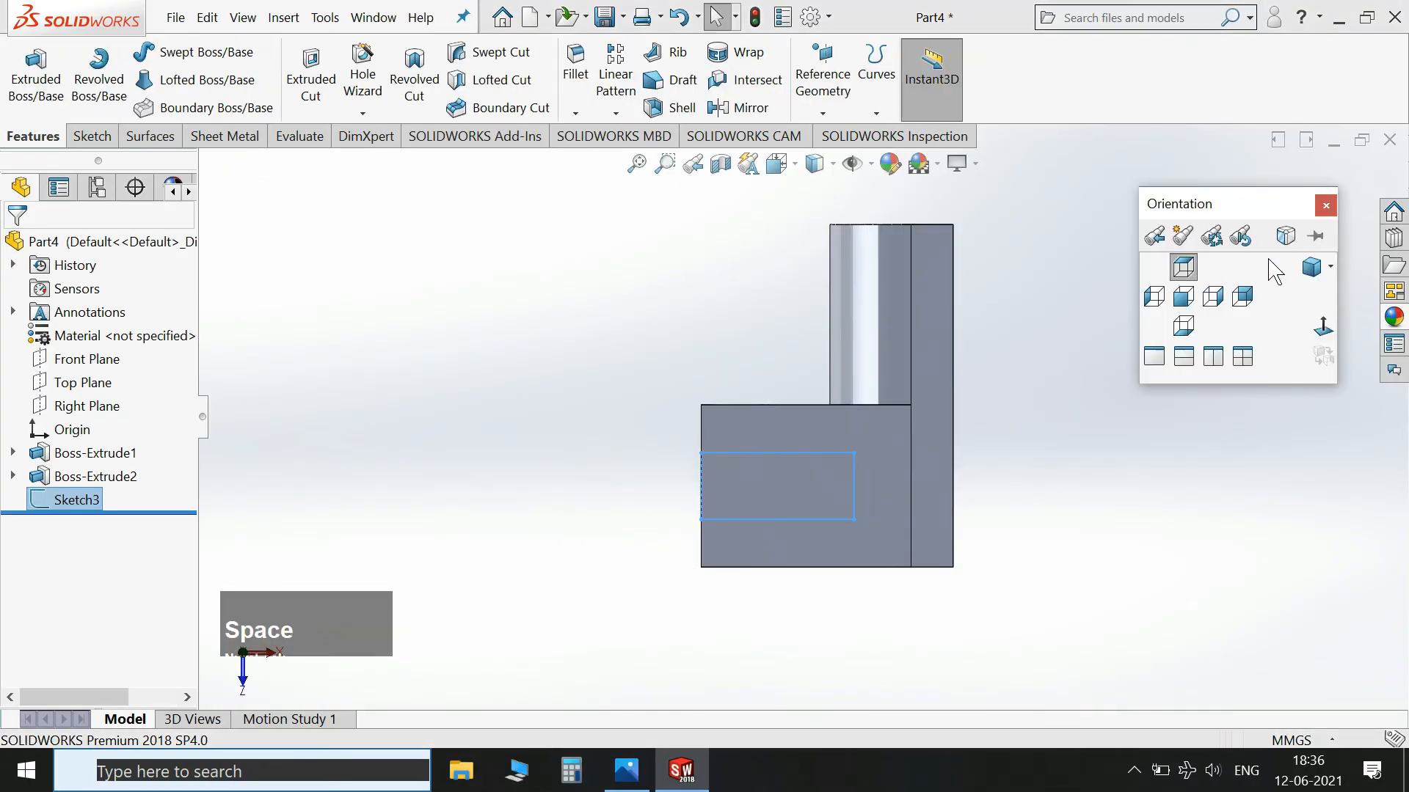
click(1313, 270)
click(312, 74)
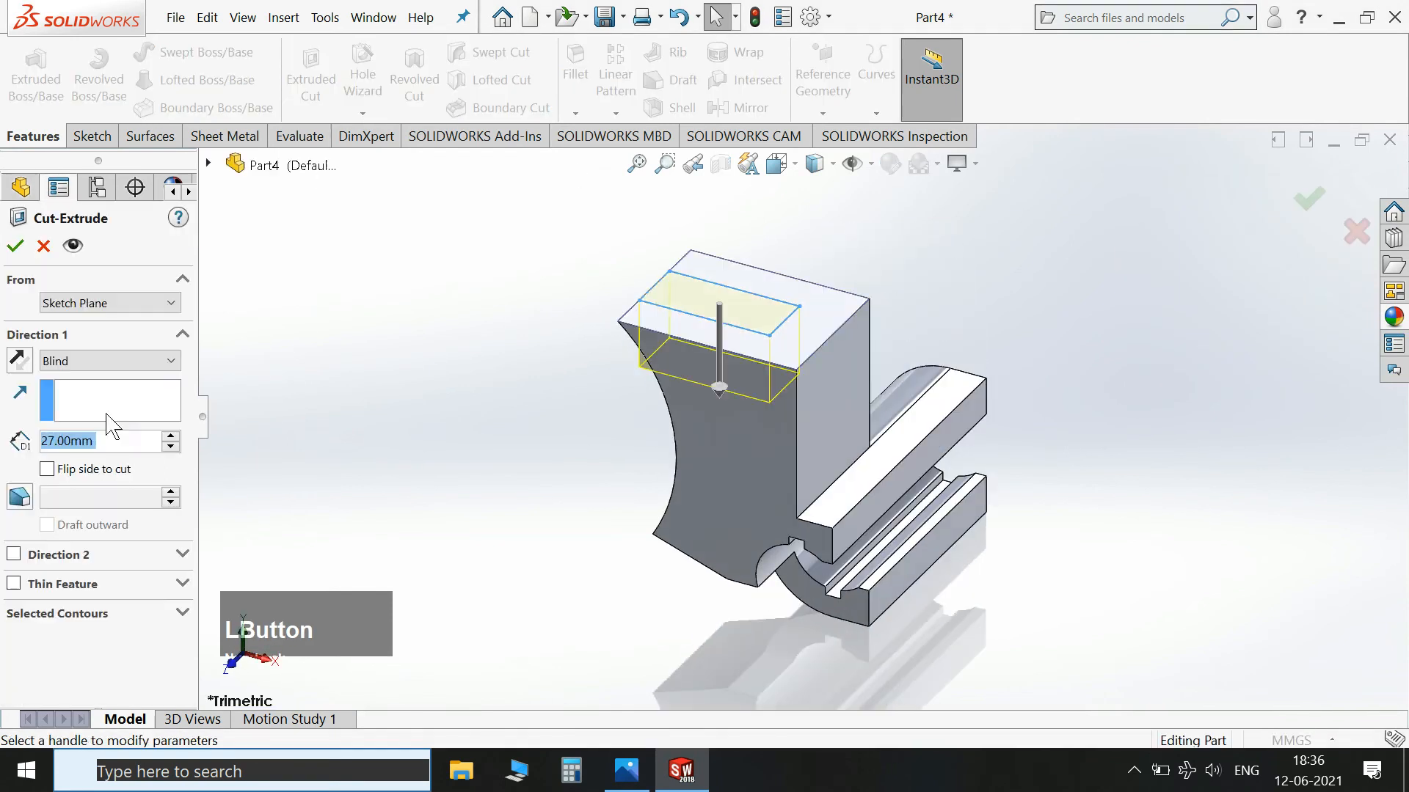
click(96, 361)
click(99, 399)
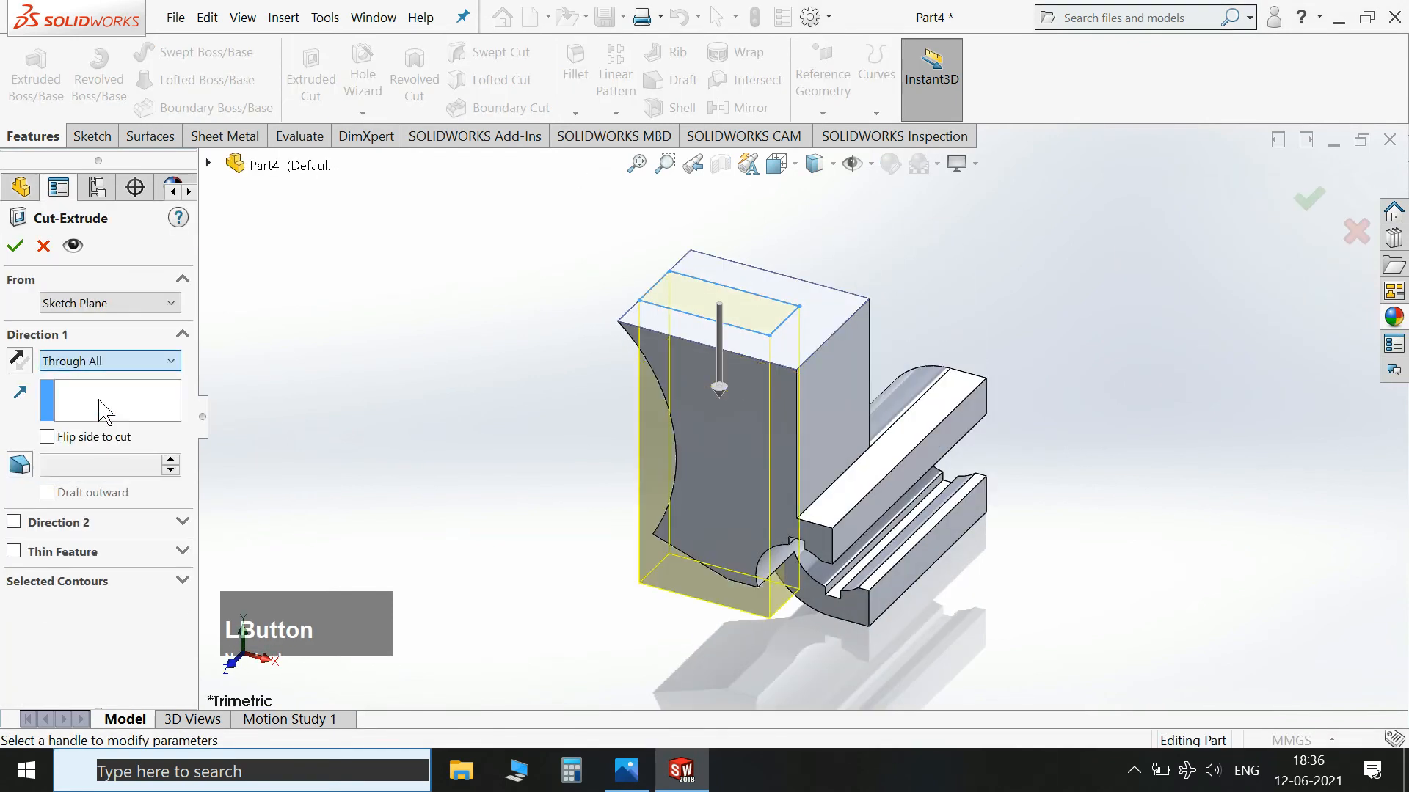
click(18, 249)
Start a new sketch on the arm block's rear side face and view it normal to the face.
scroll(1104, 385, up, 2)
click(1003, 342)
middle_drag(1003, 341, 752, 403)
click(748, 396)
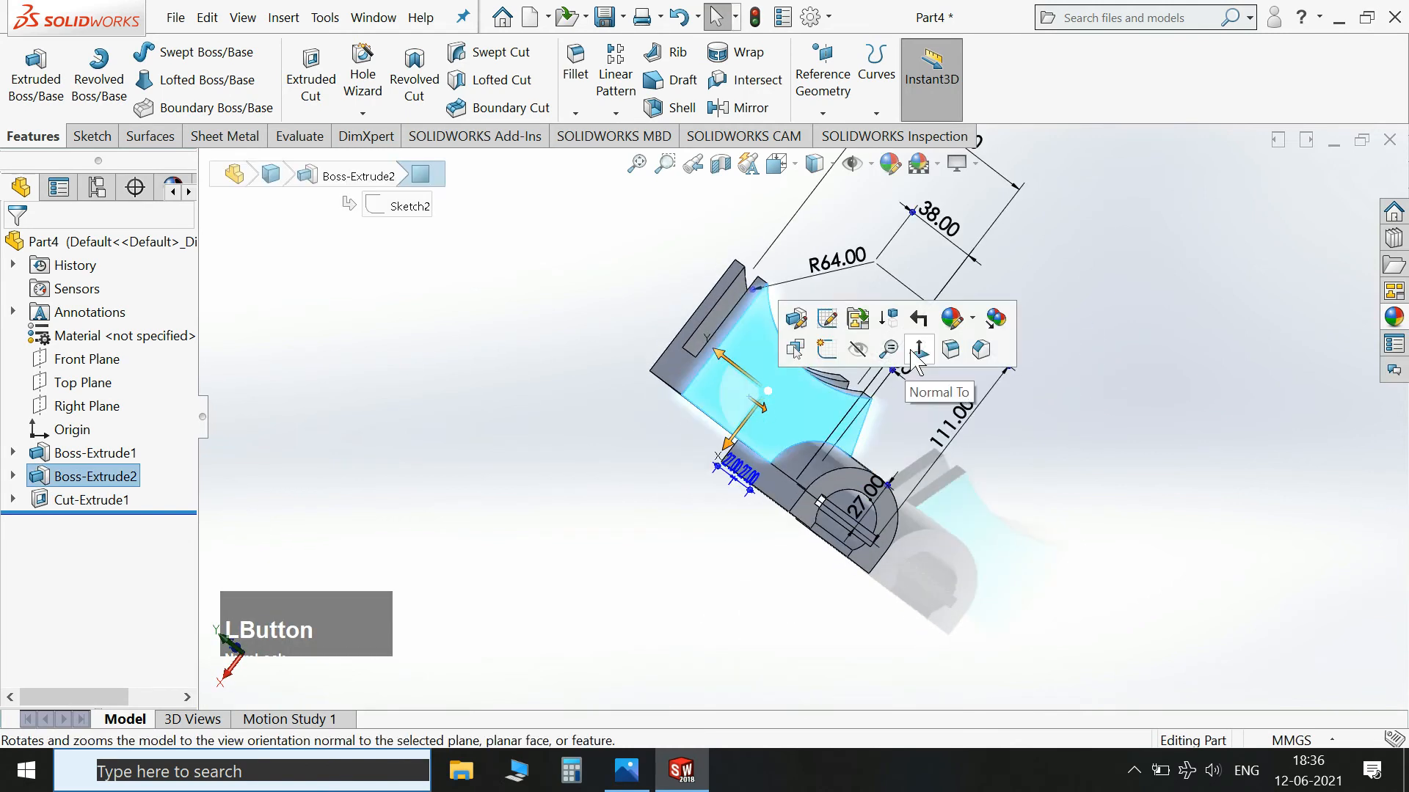
click(837, 354)
key(space)
click(1226, 464)
scroll(946, 403, up, 2)
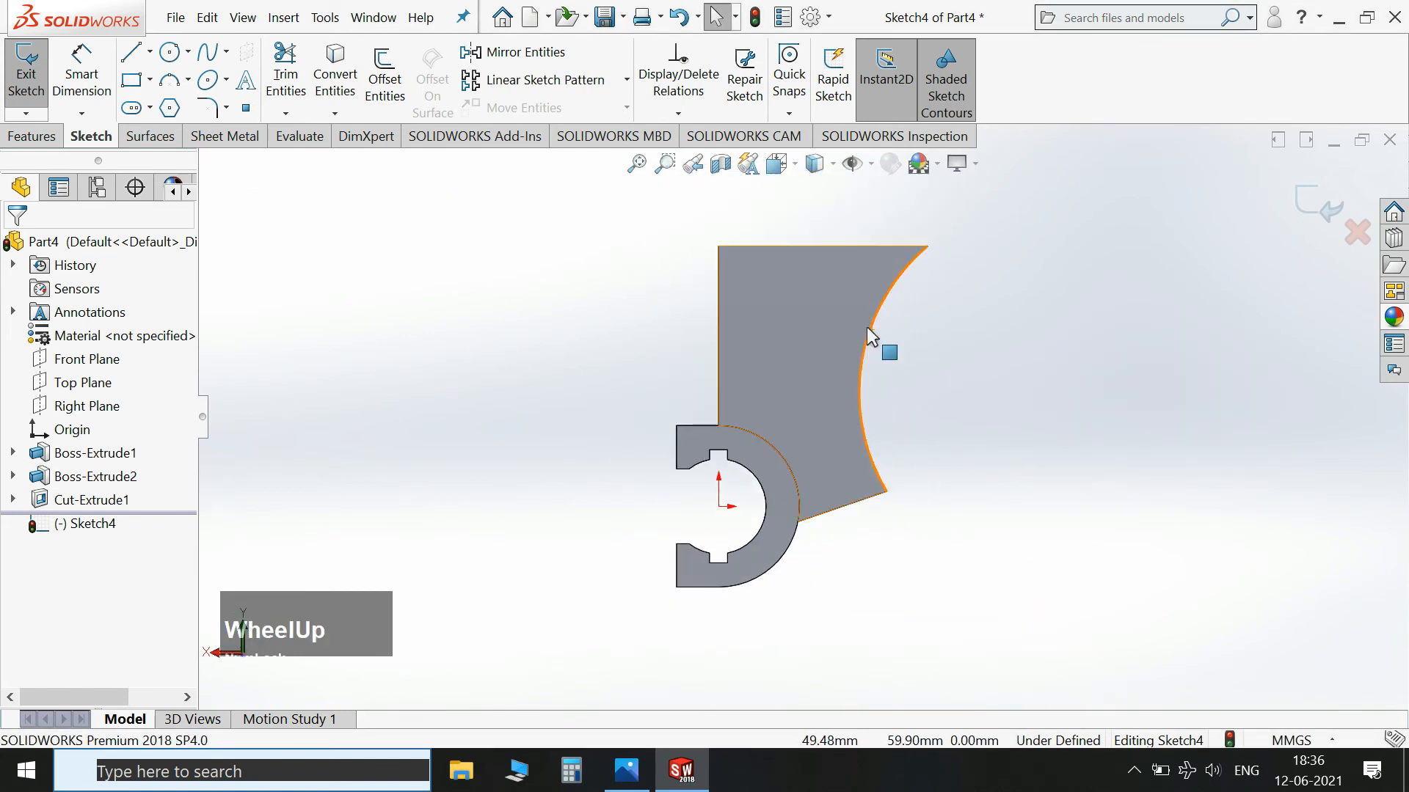
Sketch a circle of about 69 mm radius centred on the centre of the arm's concave edge.
click(169, 51)
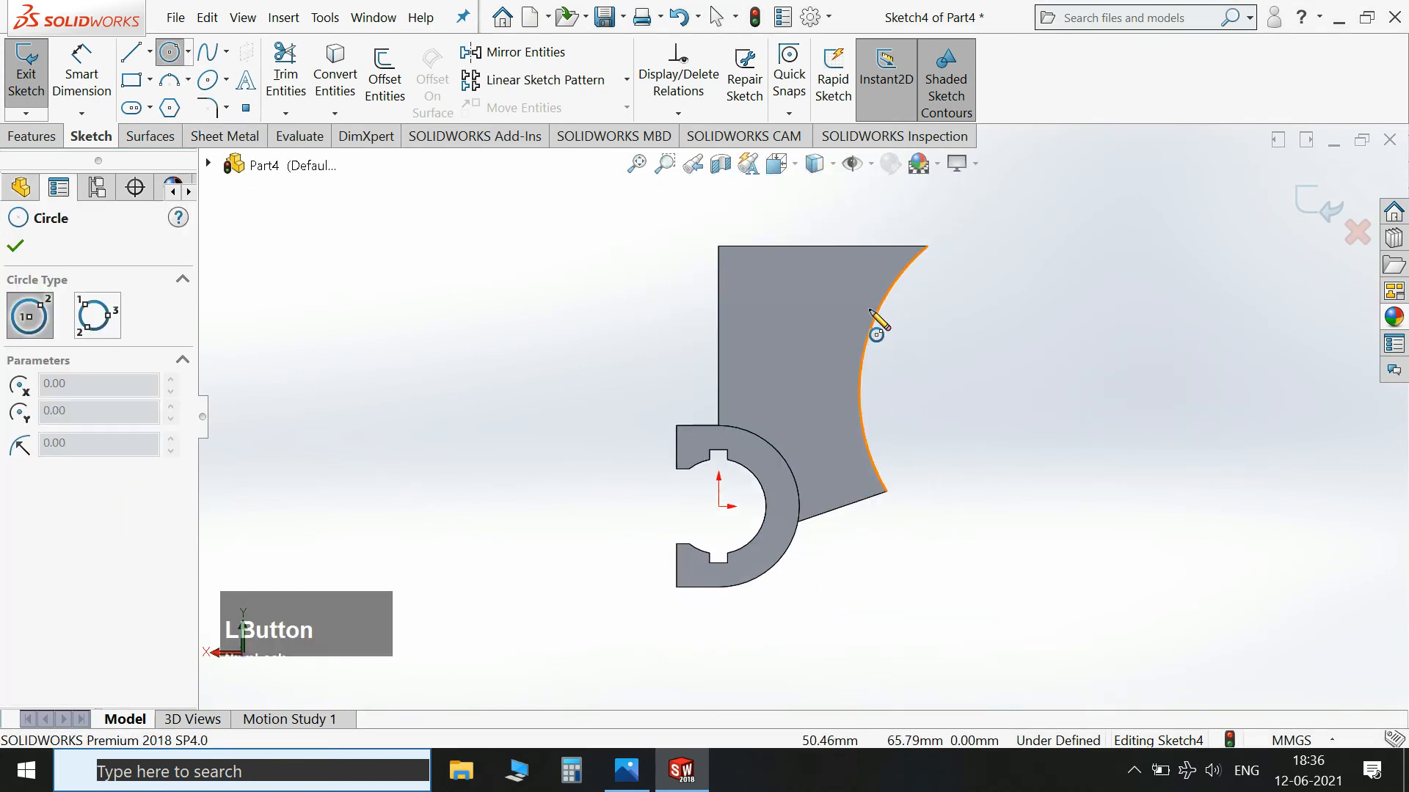
click(1050, 407)
click(843, 411)
Check the arc radius in Photos and, back in SOLIDWORKS, dimension the circle's diameter as 75*2 (150 mm).
click(81, 73)
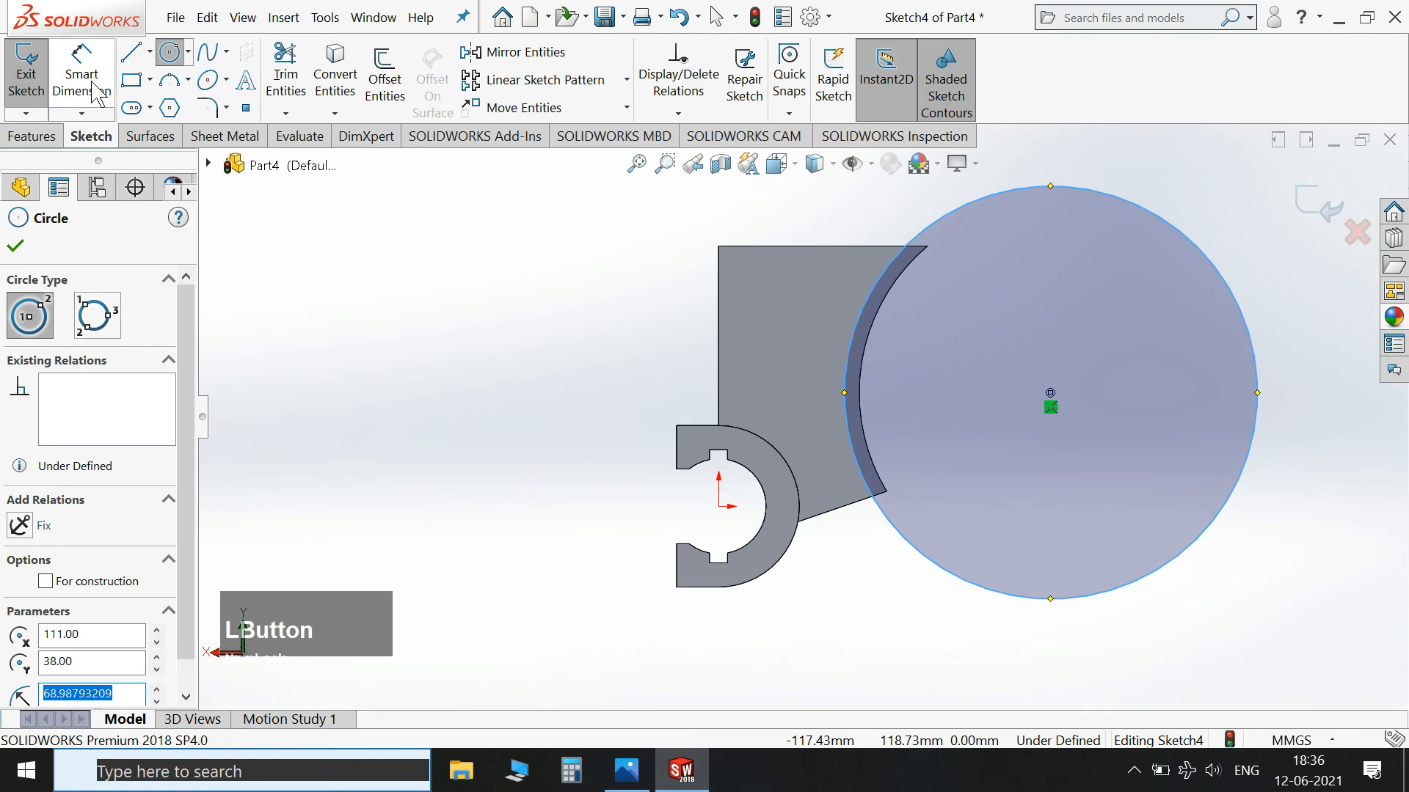
click(649, 765)
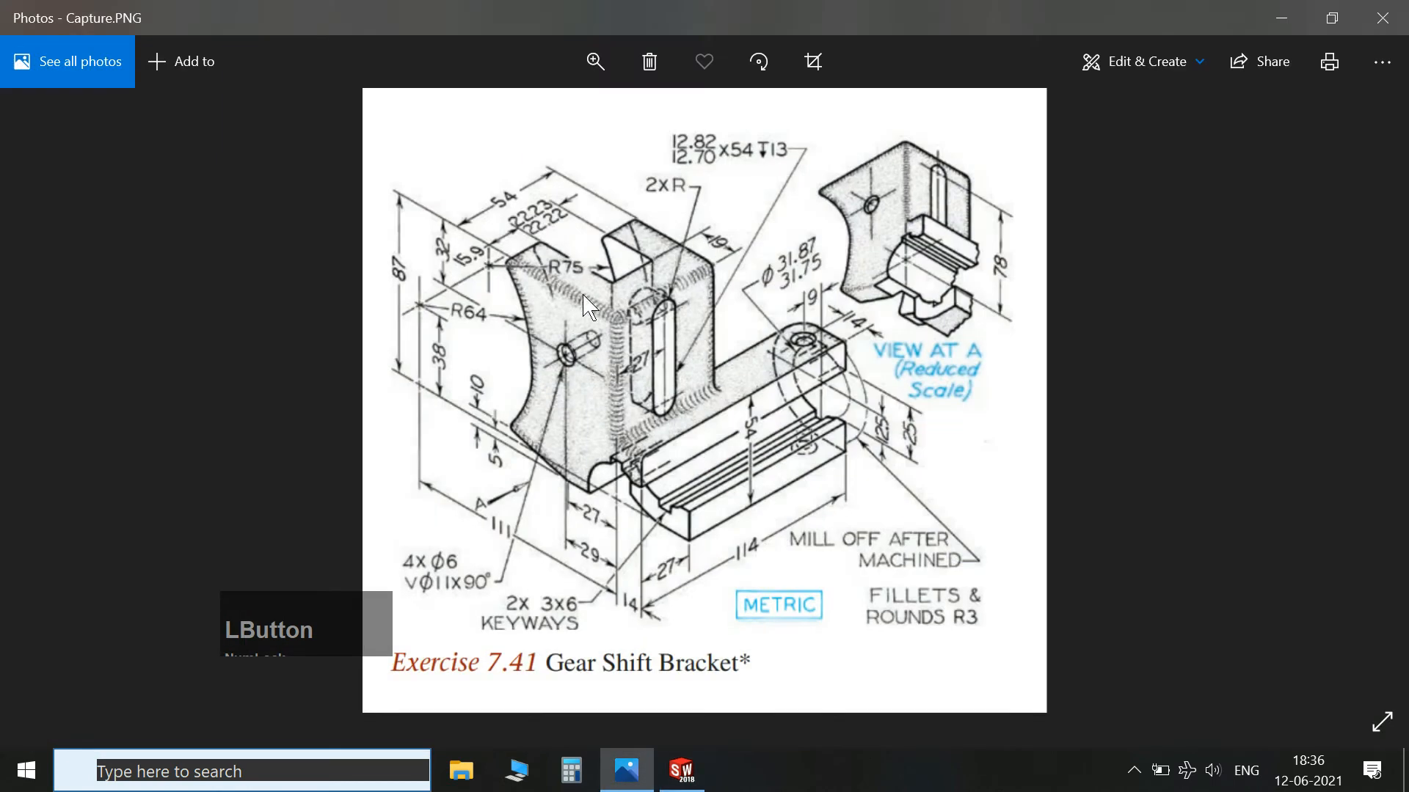
click(695, 786)
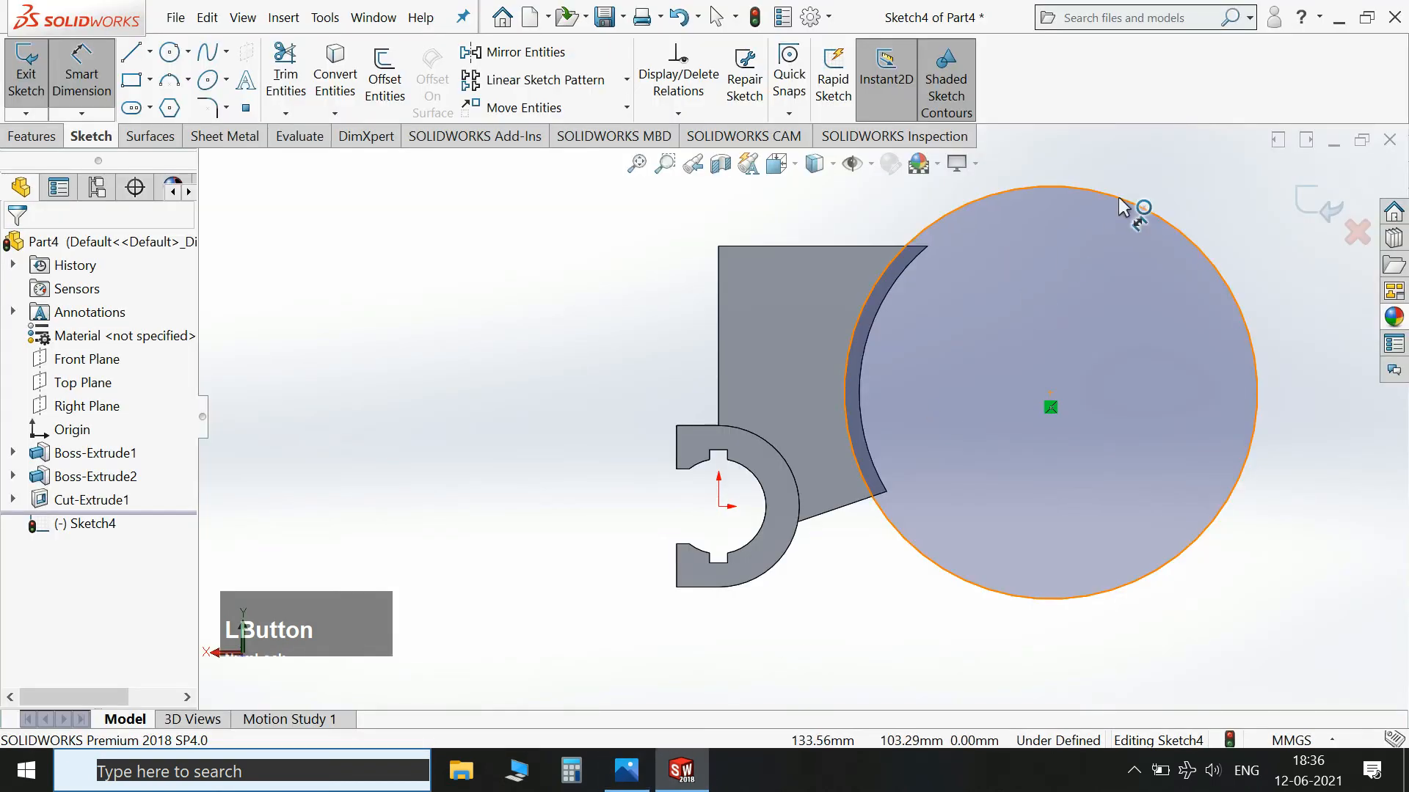
click(1140, 210)
click(1280, 442)
text(75*2)
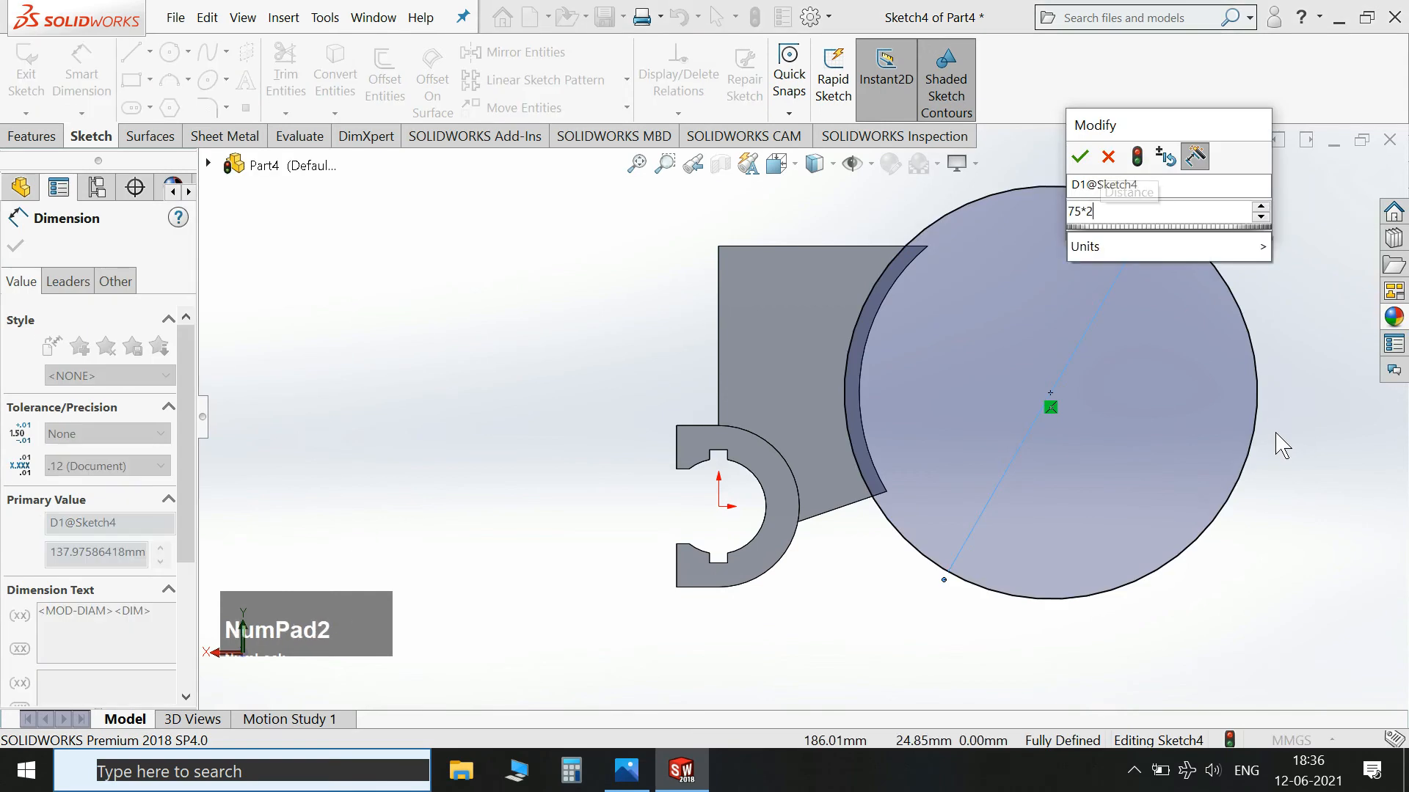
key(KP_Enter)
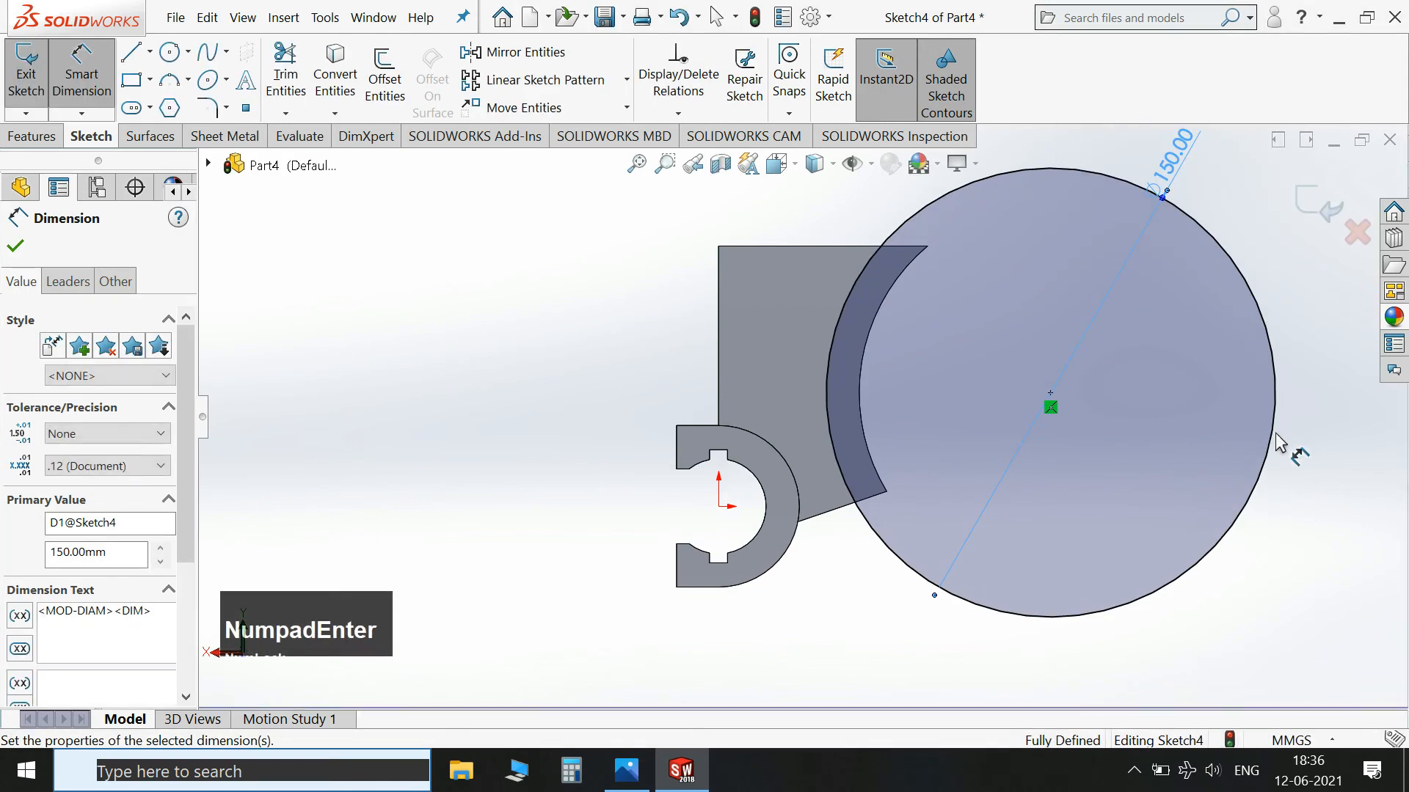
Exit the sketch and make an extruded cut of the circle through the arm's rear prong with the Up To Next end condition.
click(1325, 204)
key(space)
click(1221, 317)
click(304, 74)
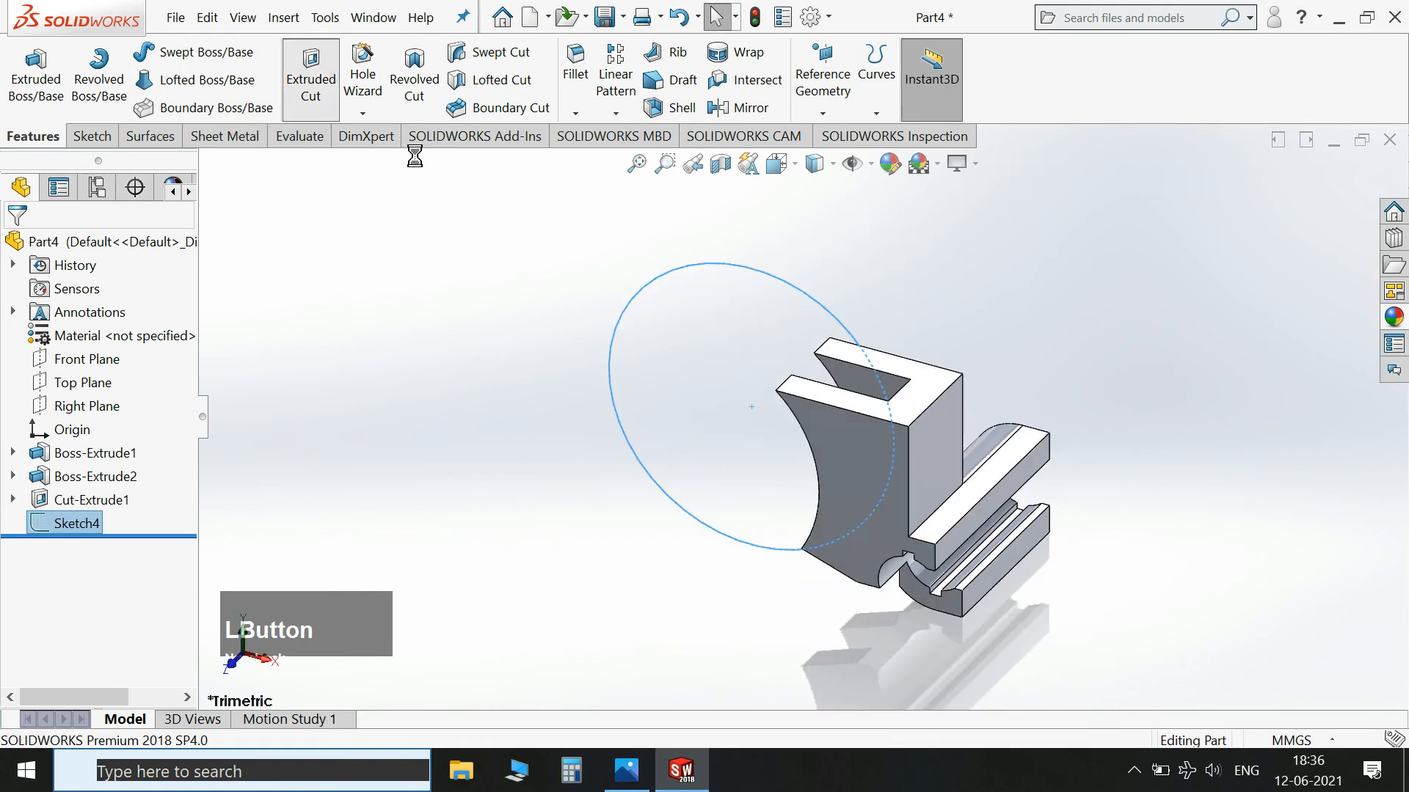
click(66, 361)
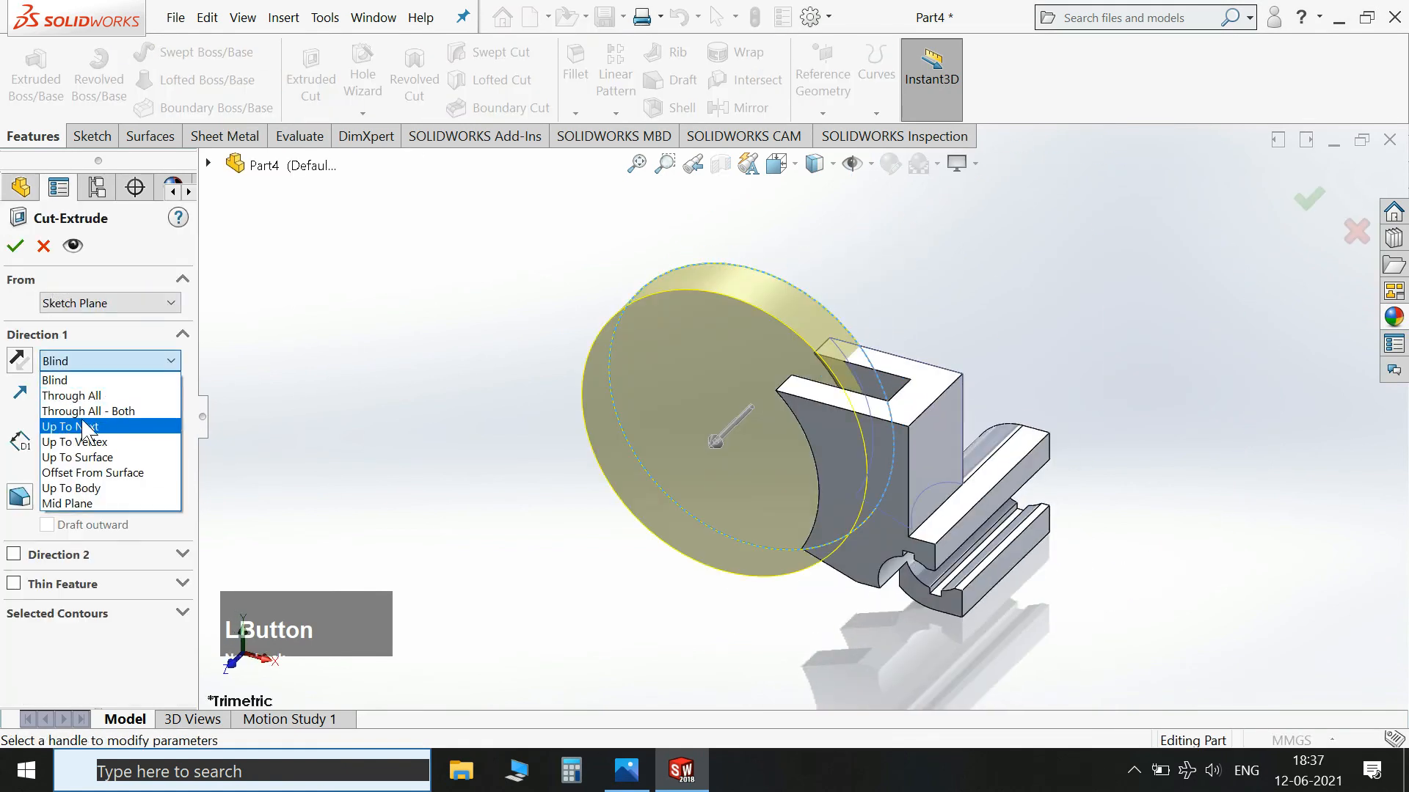
click(73, 419)
click(16, 246)
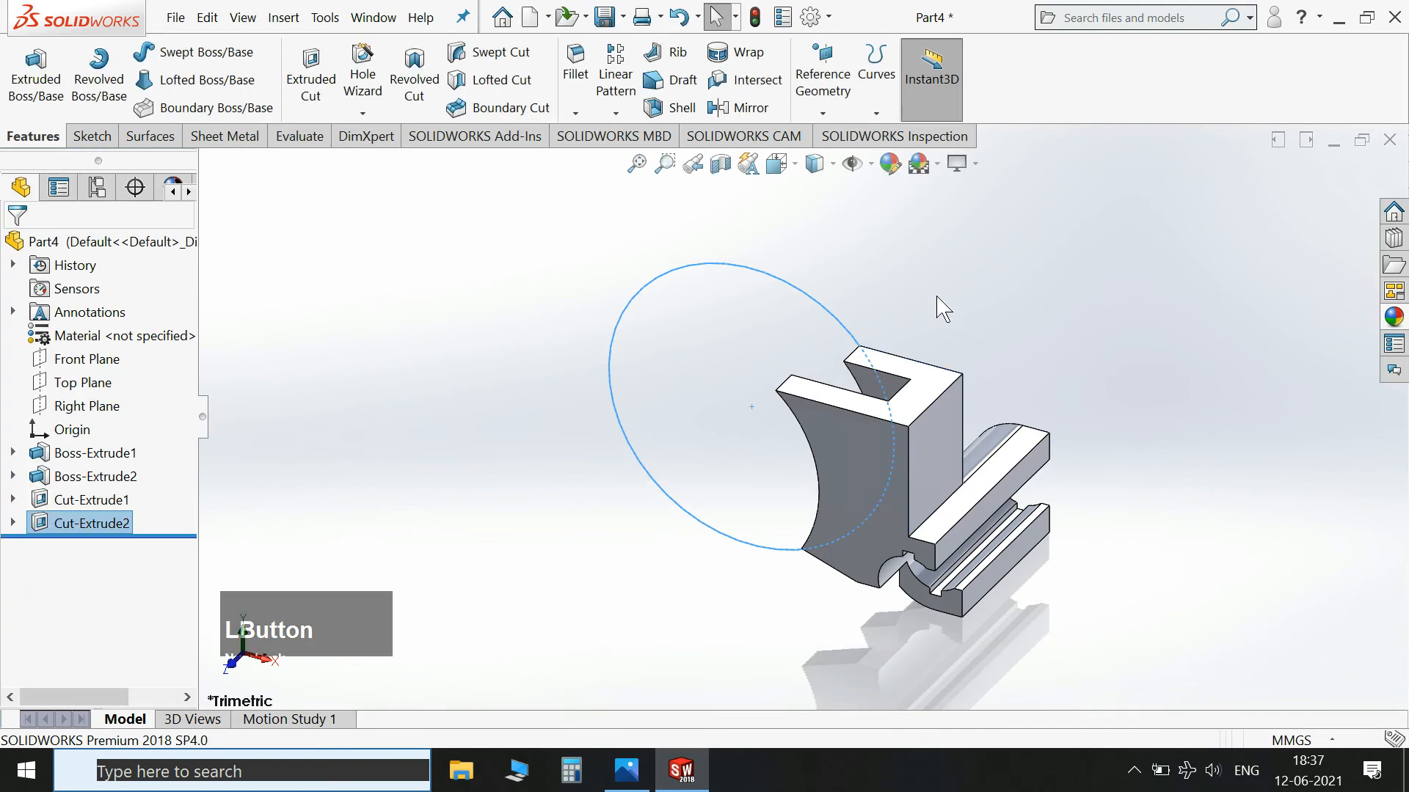
Set up a Hole Wizard flat-head countersink with custom sizing: 6 mm hole, 11 mm countersink diameter, 90° angle and Up To Next end condition.
scroll(1094, 472, up, 1)
scroll(950, 506, down, 1)
scroll(950, 506, up, 1)
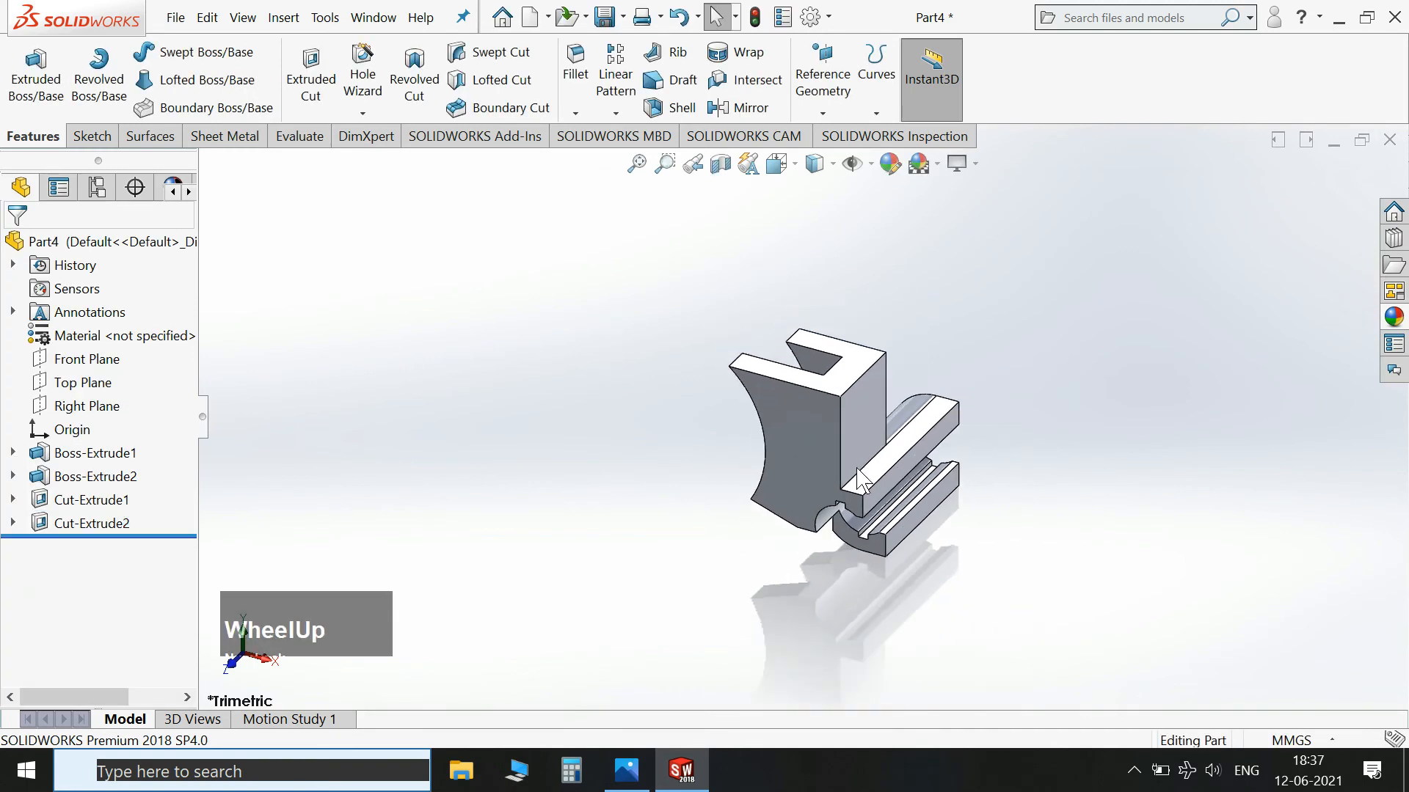
scroll(857, 468, down, 1)
scroll(574, 467, down, 1)
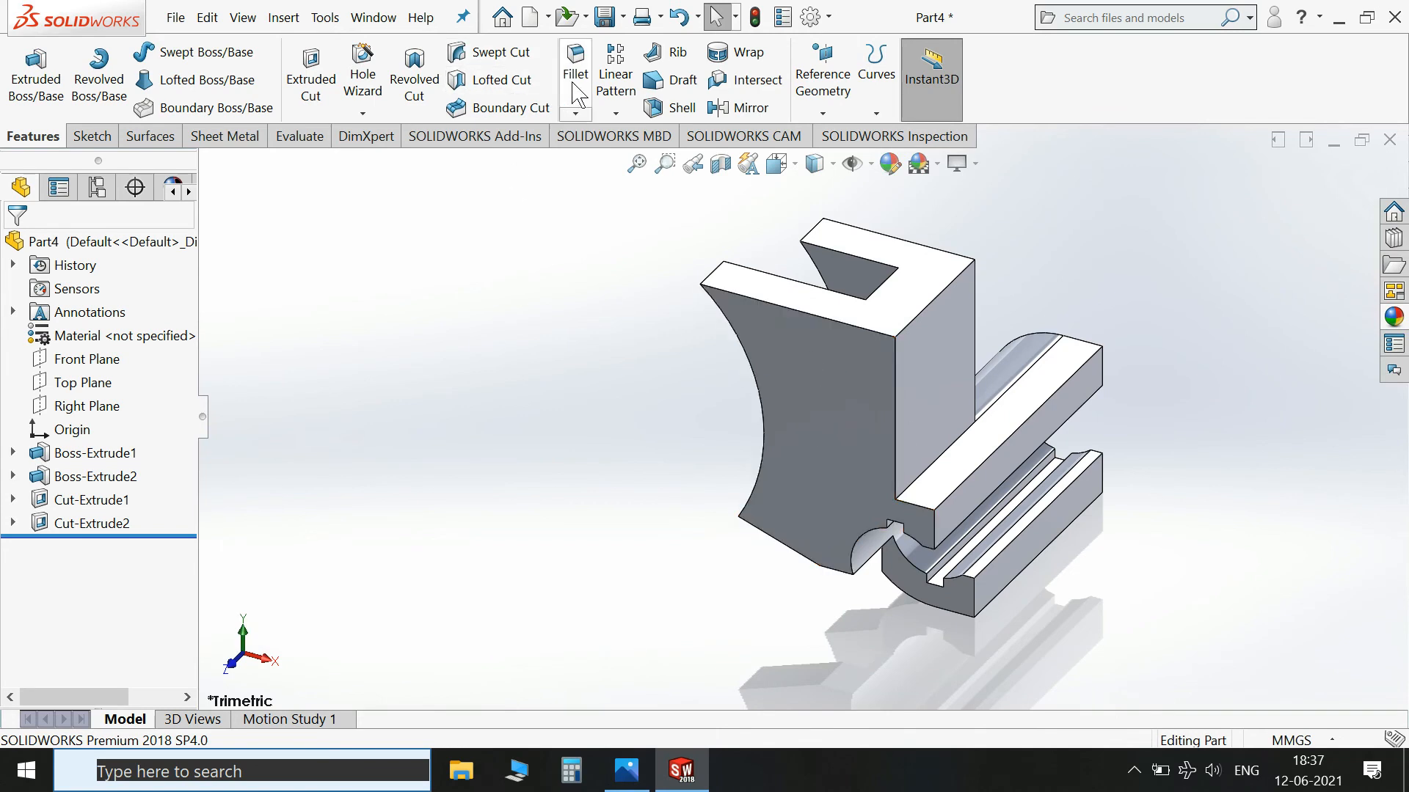
click(353, 62)
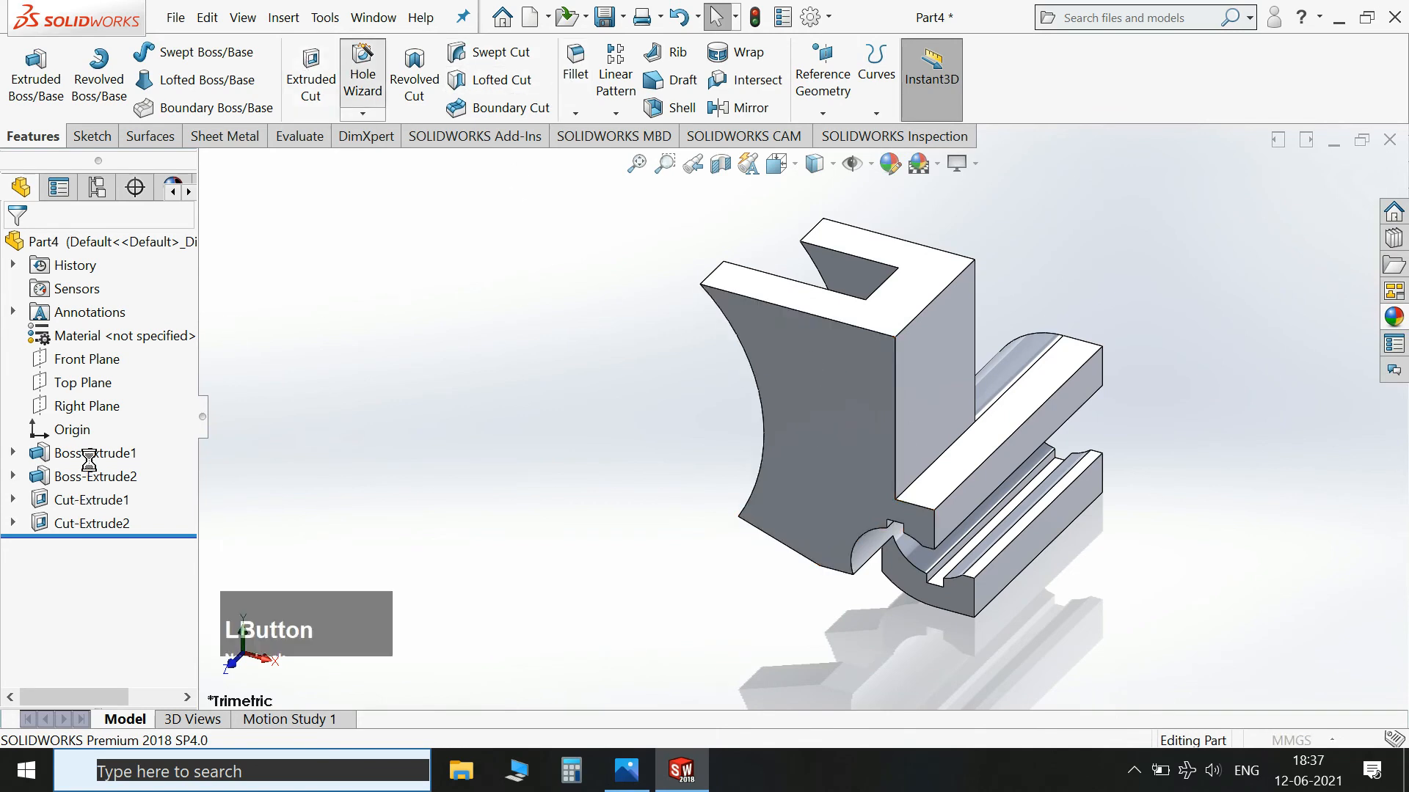
drag(183, 436, 185, 547)
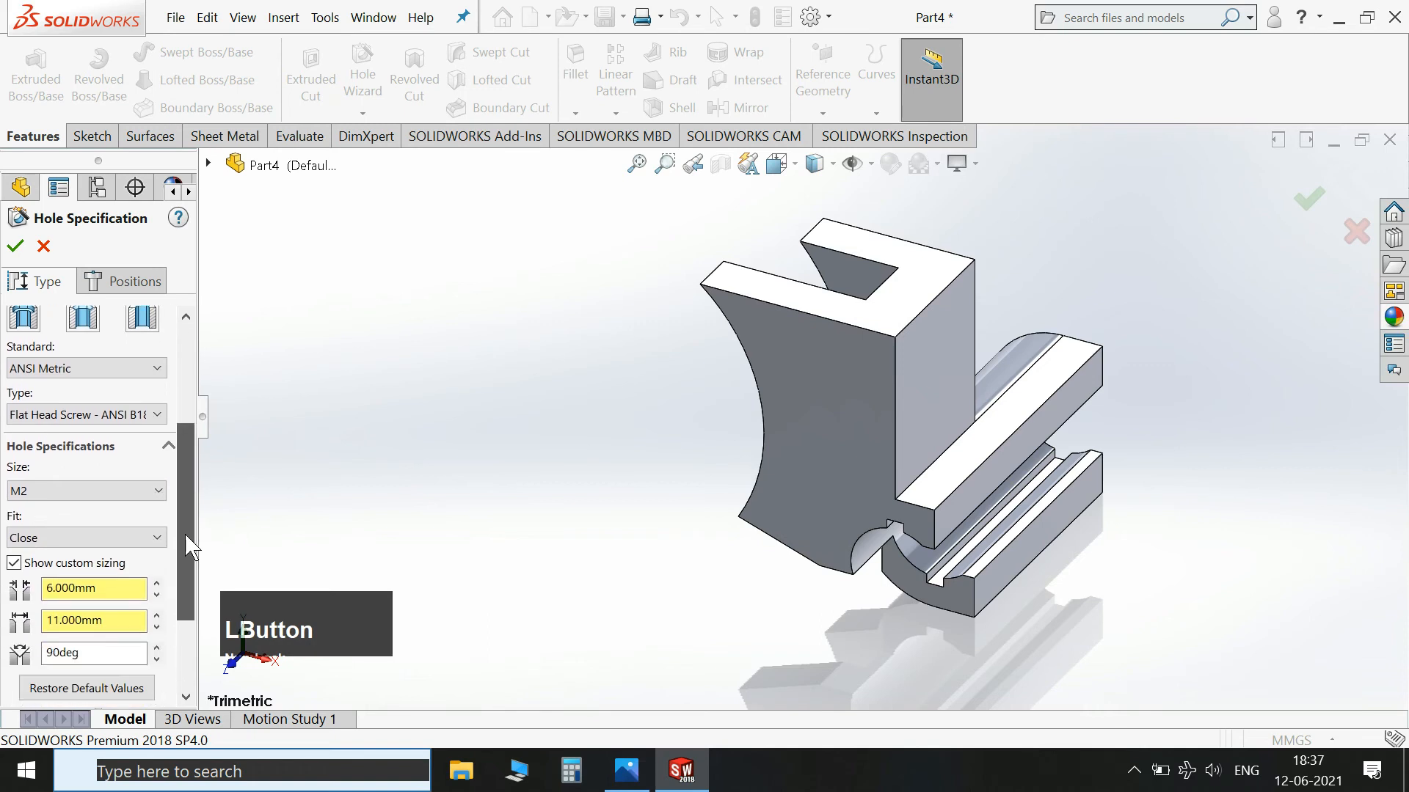
click(94, 563)
click(94, 563)
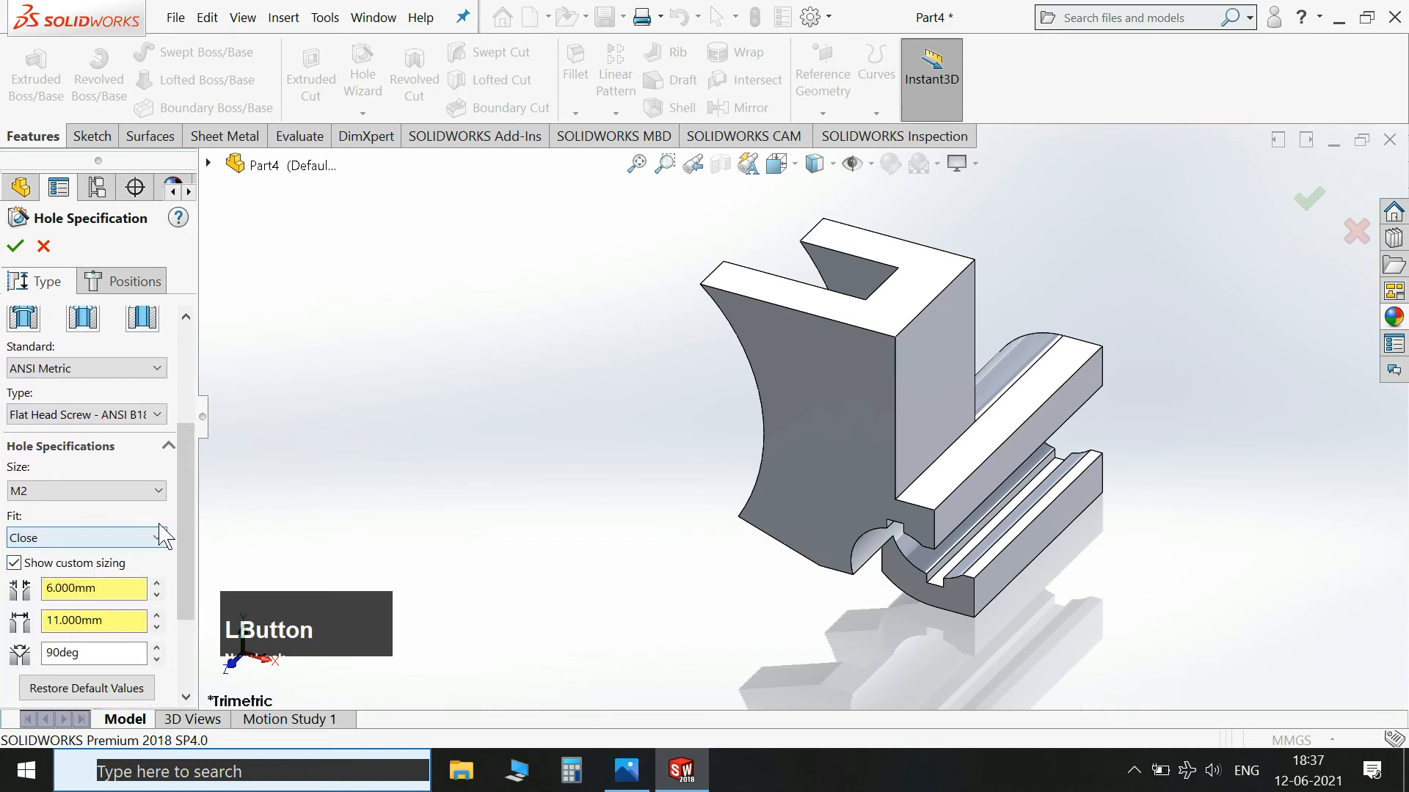
drag(185, 525, 186, 571)
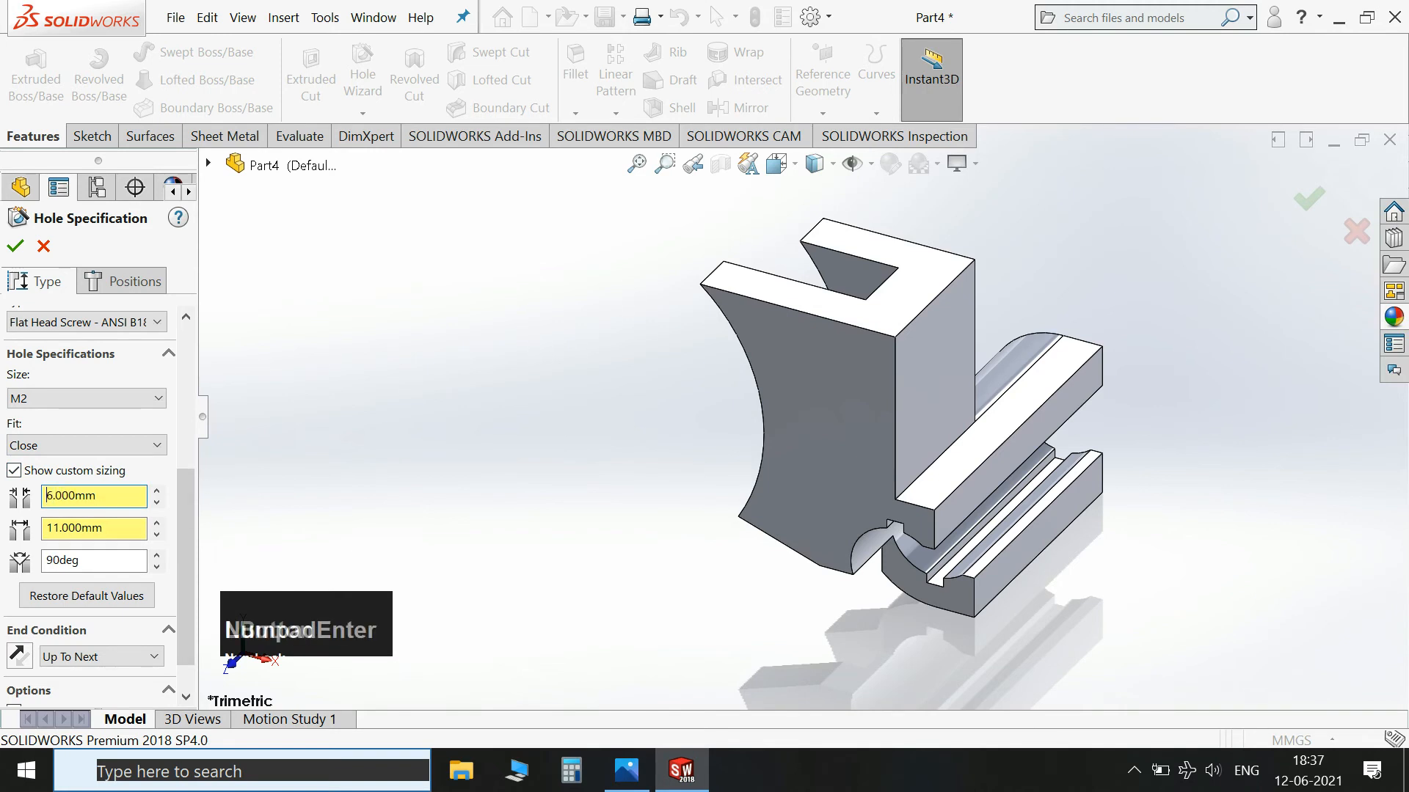
drag(100, 535, 45, 528)
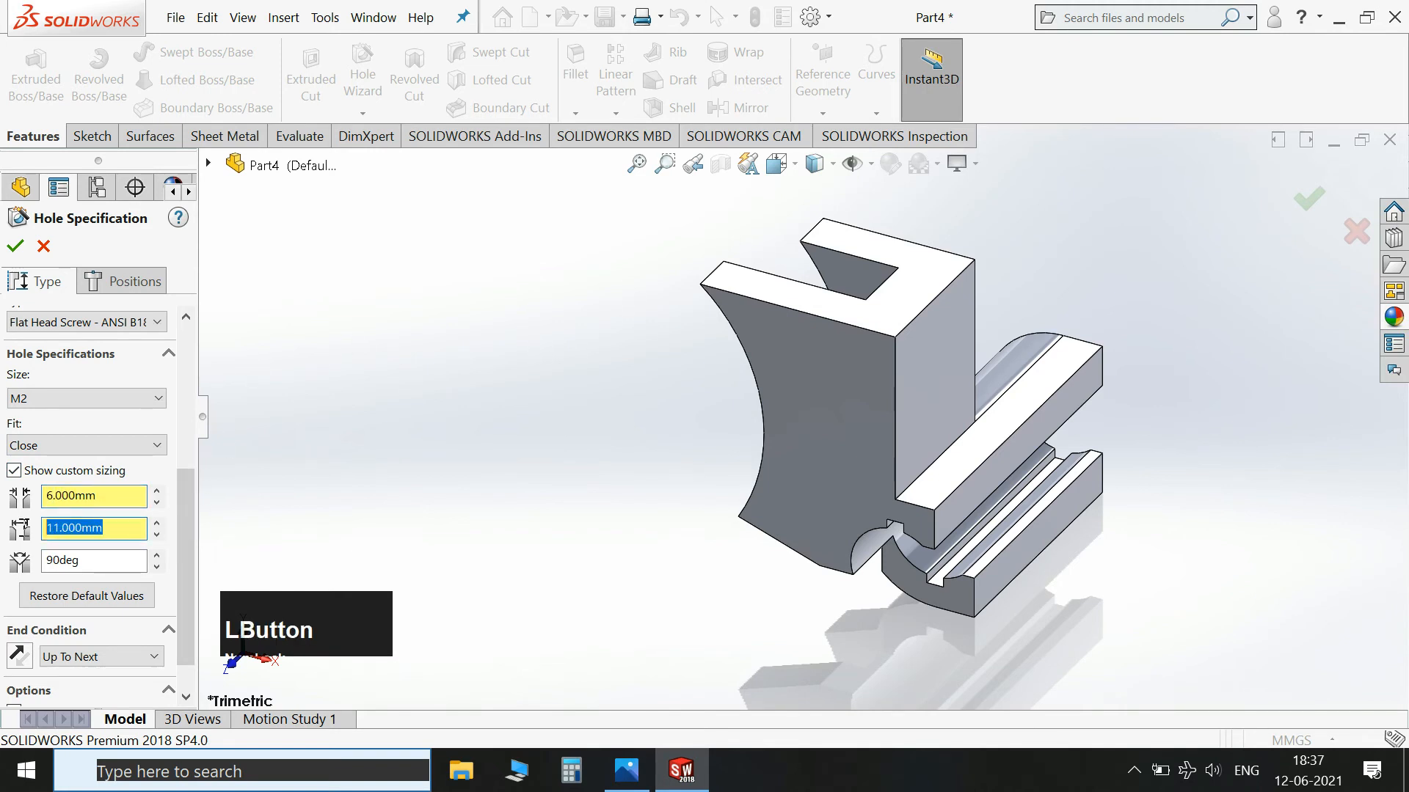
drag(193, 543, 195, 594)
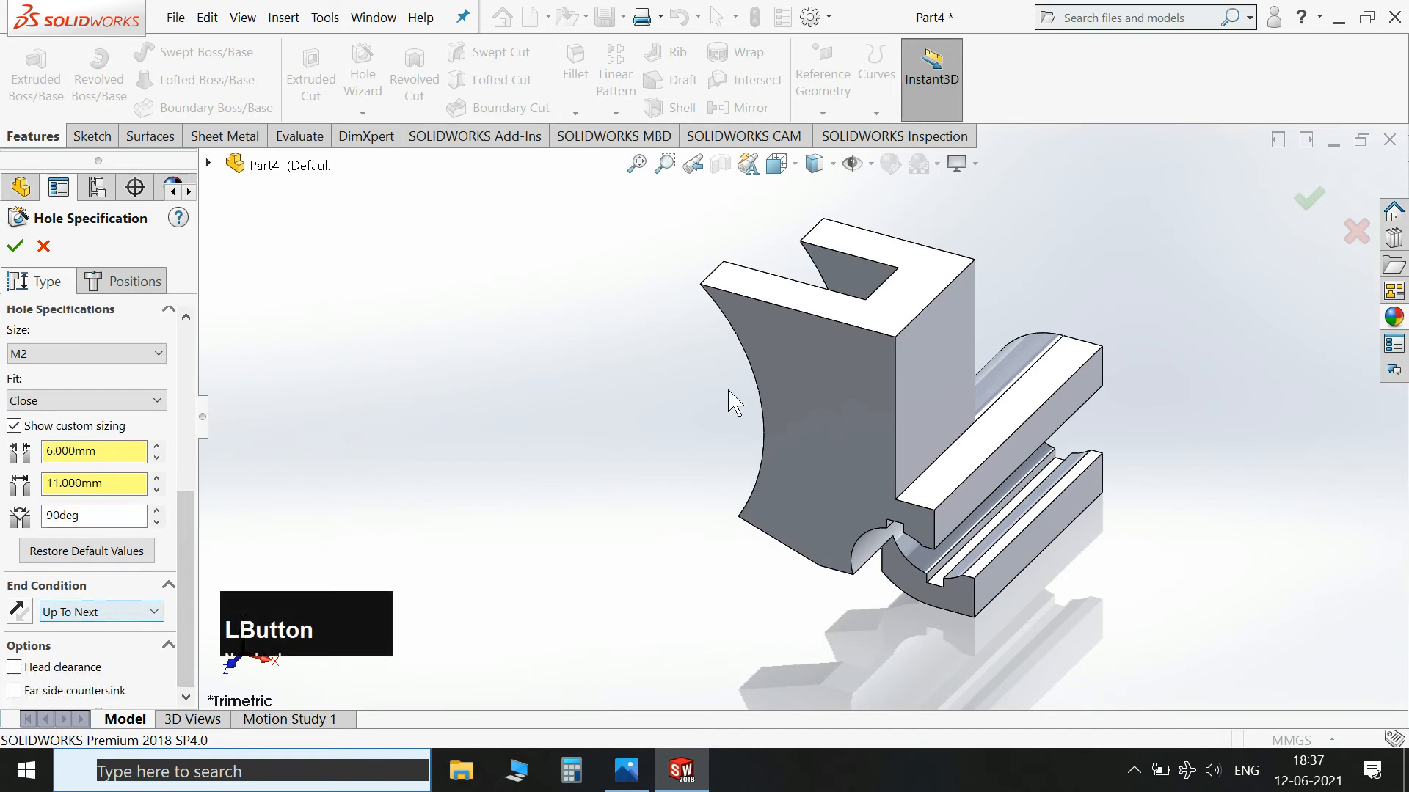
Place the countersunk hole freehand on the front face of the curved arm, in its upper half.
click(117, 280)
click(806, 372)
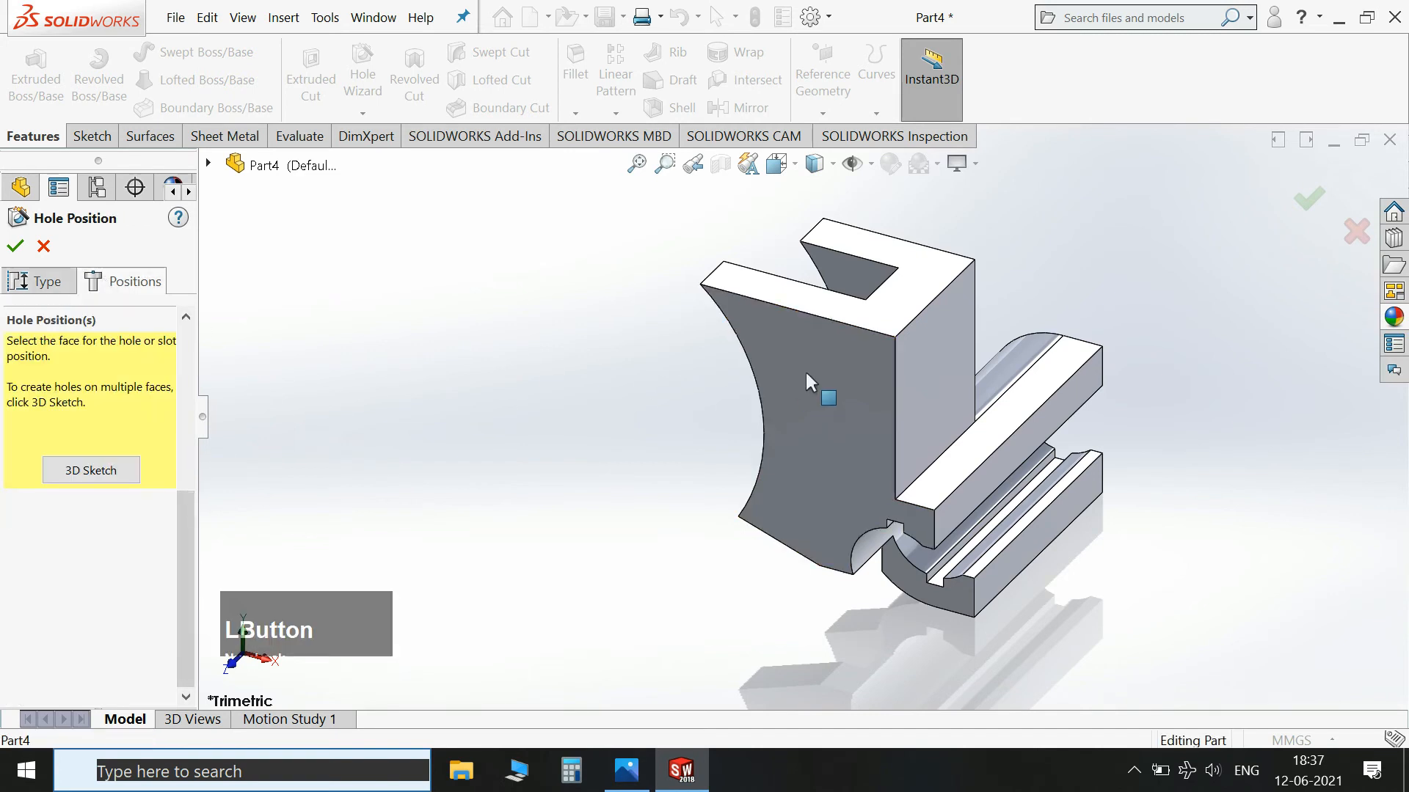
key(space)
click(1088, 360)
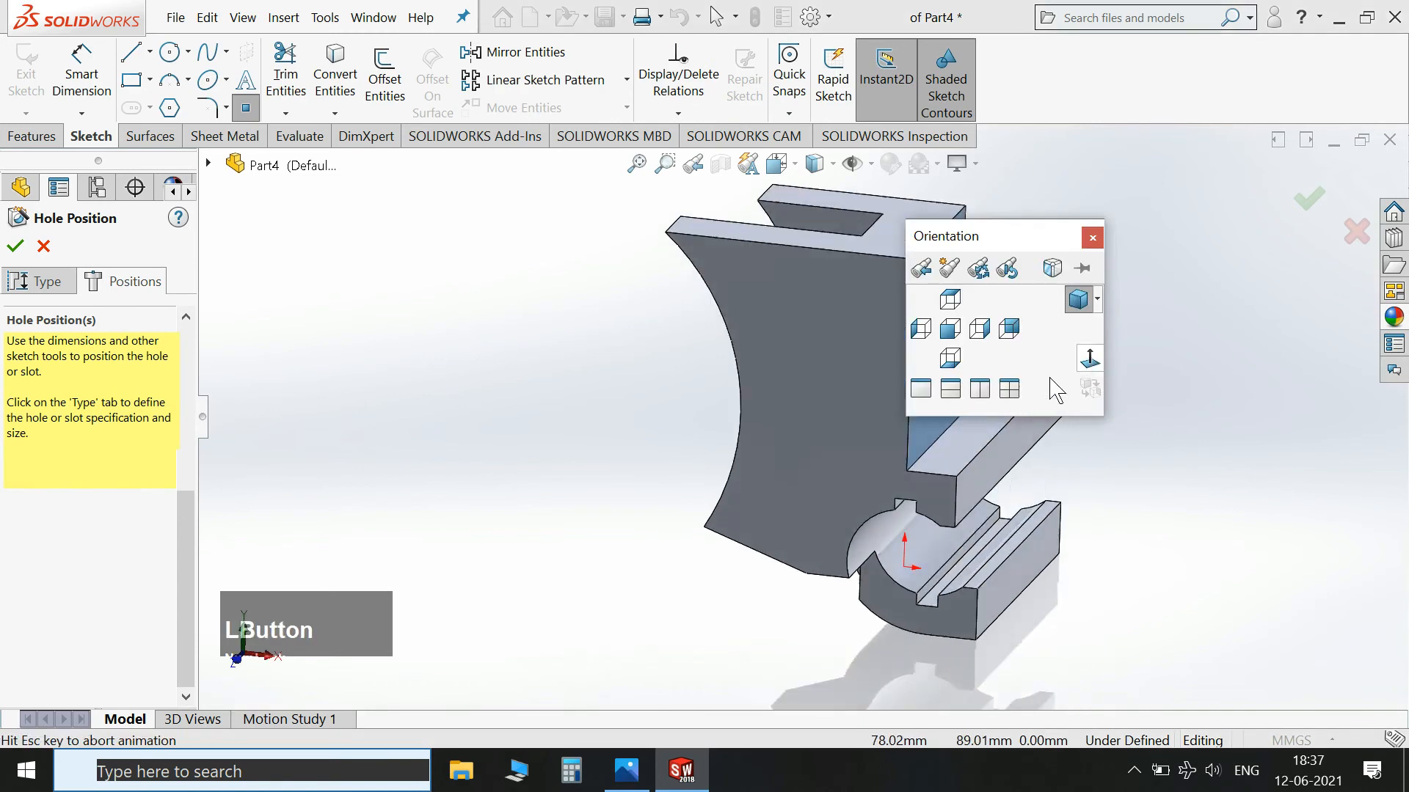
click(811, 280)
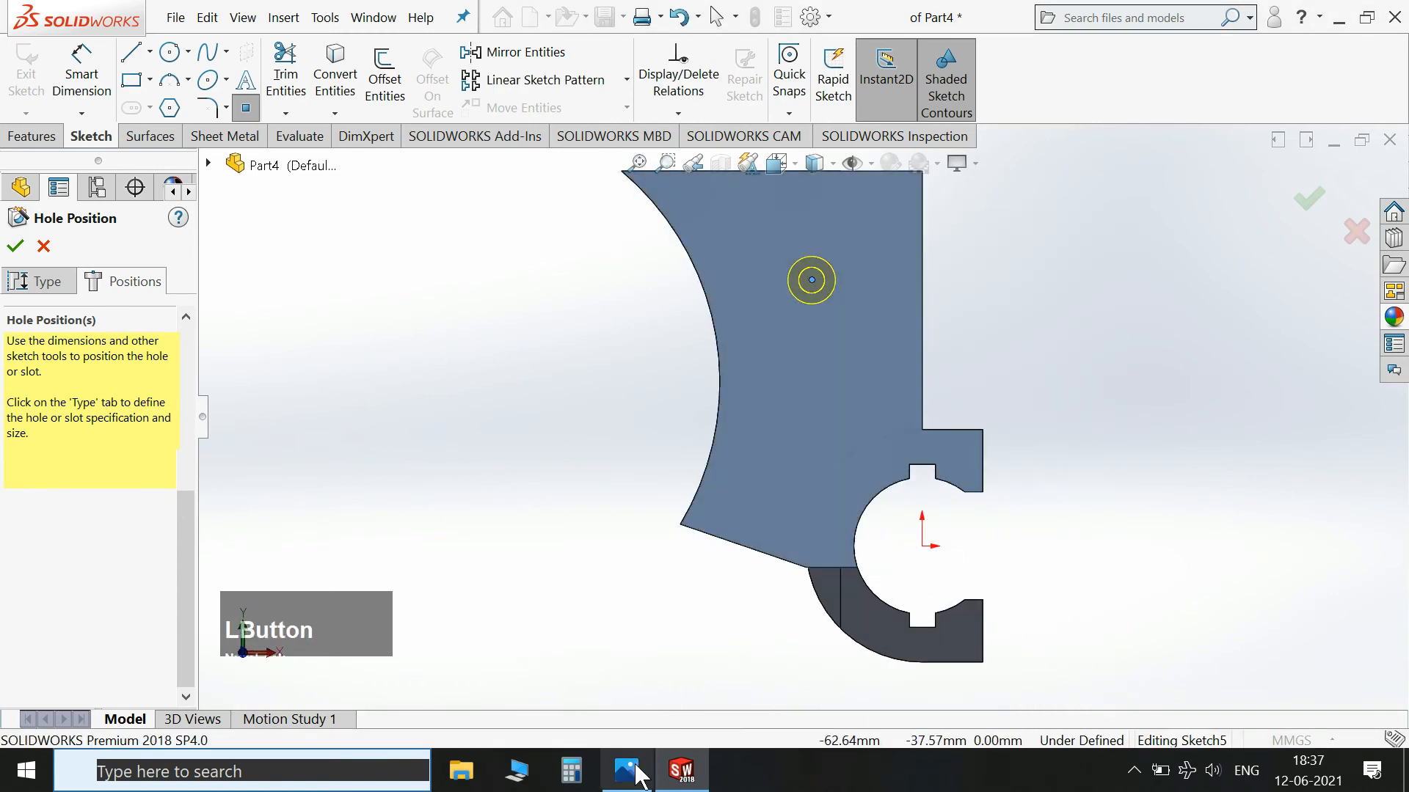
Check the hole location in Photos and, back in SOLIDWORKS, dimension the hole centre 29 mm horizontally from the origin.
click(625, 770)
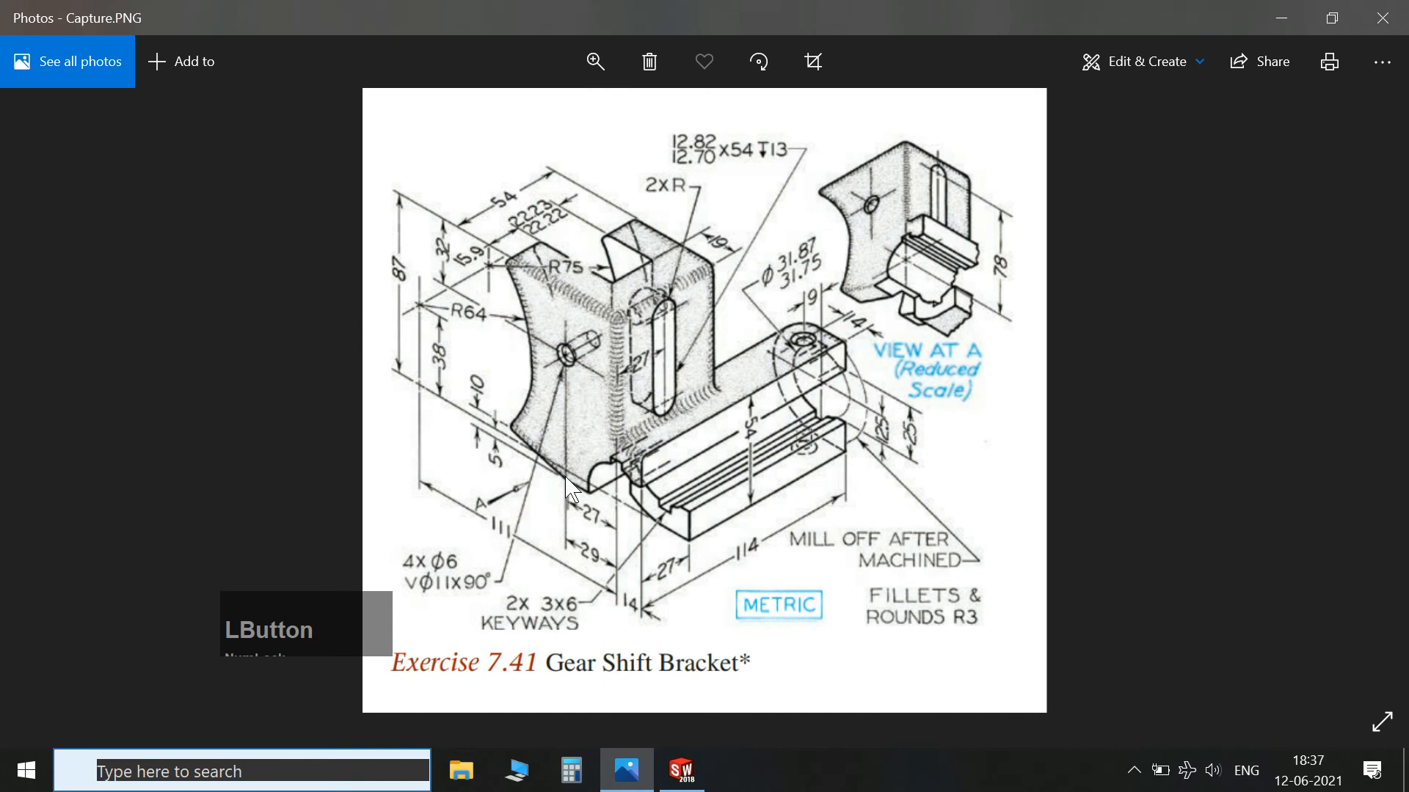
click(681, 770)
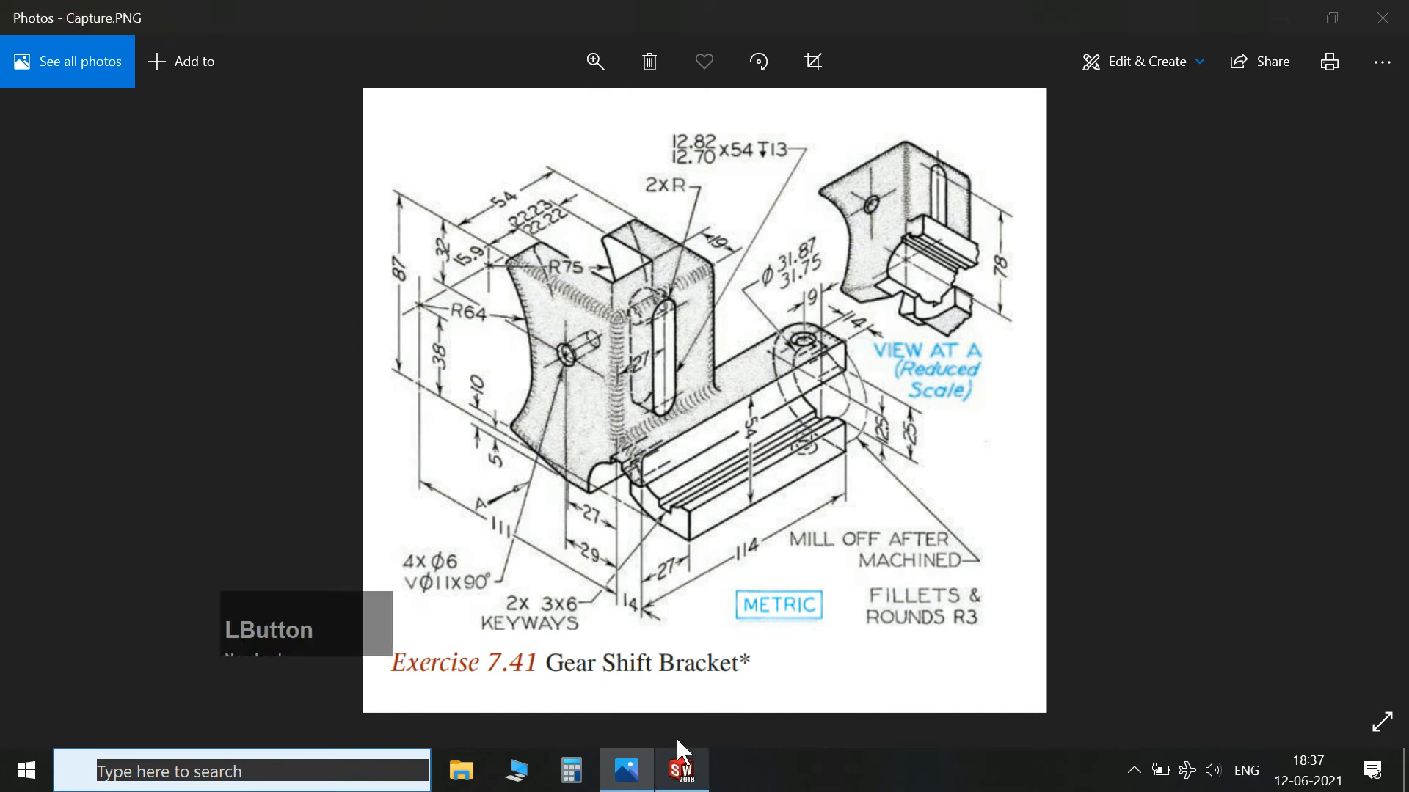
click(811, 280)
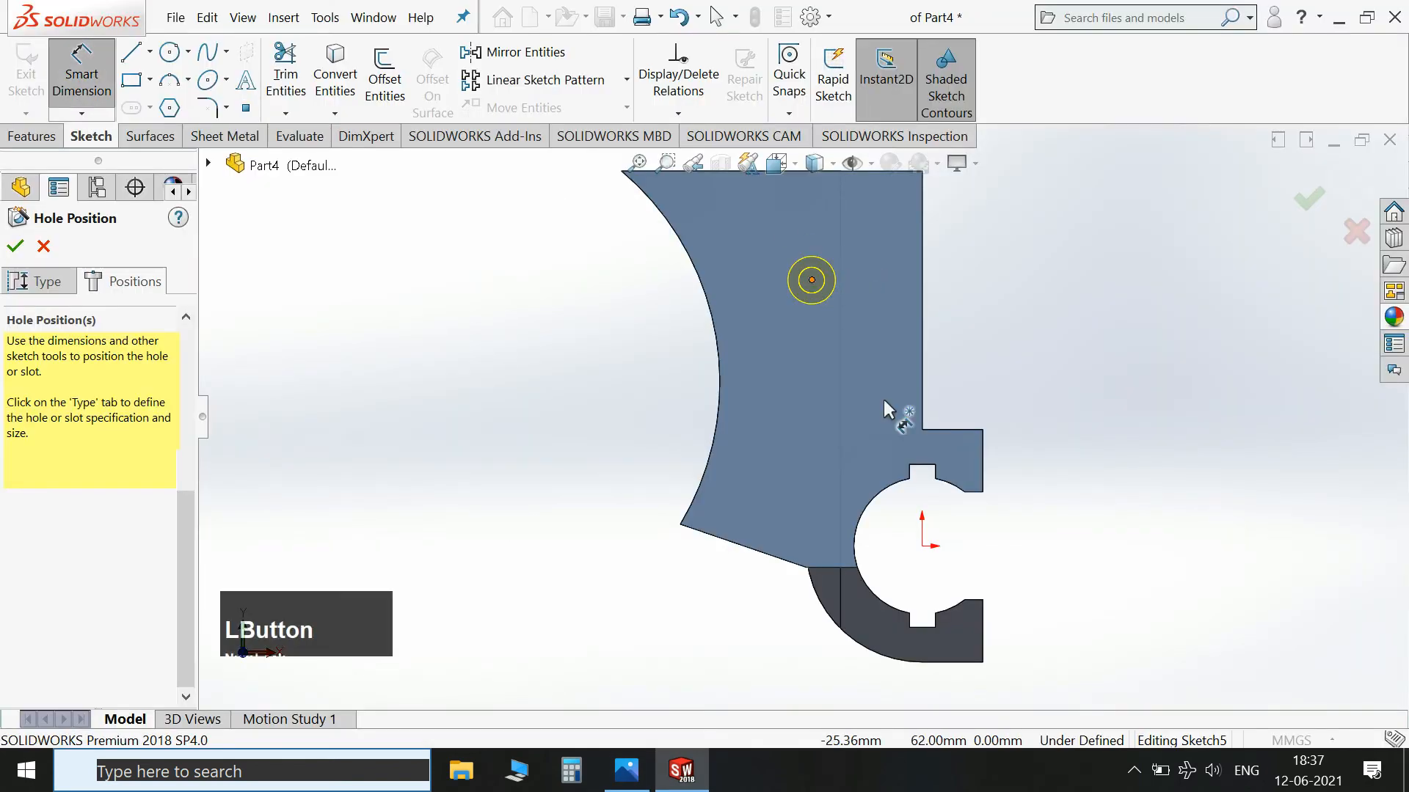
click(922, 546)
click(845, 689)
text(29)
key(Return)
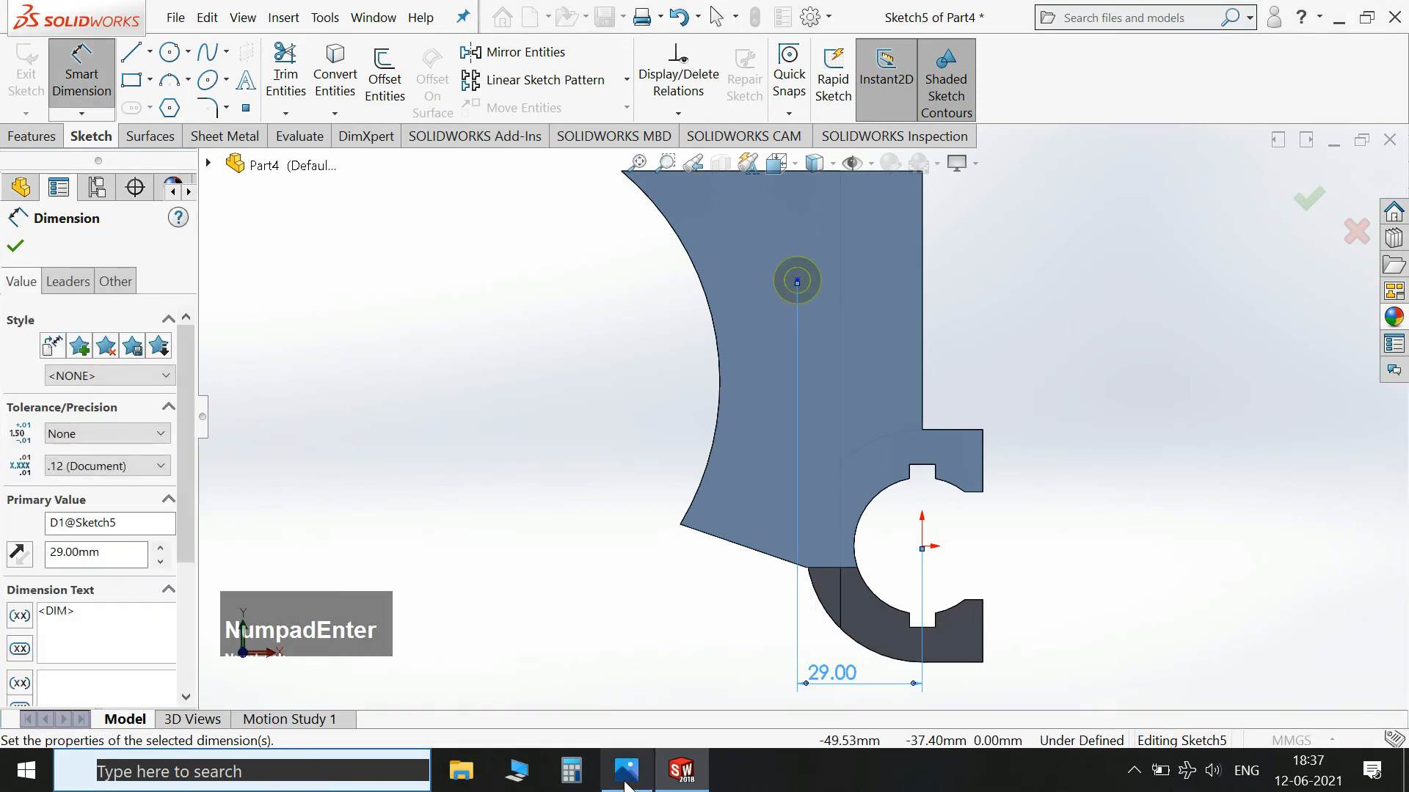
Check the drawing in Photos again, dimension the hole centre 32 mm below the arm's top edge in SOLIDWORKS and finish the hole.
click(625, 771)
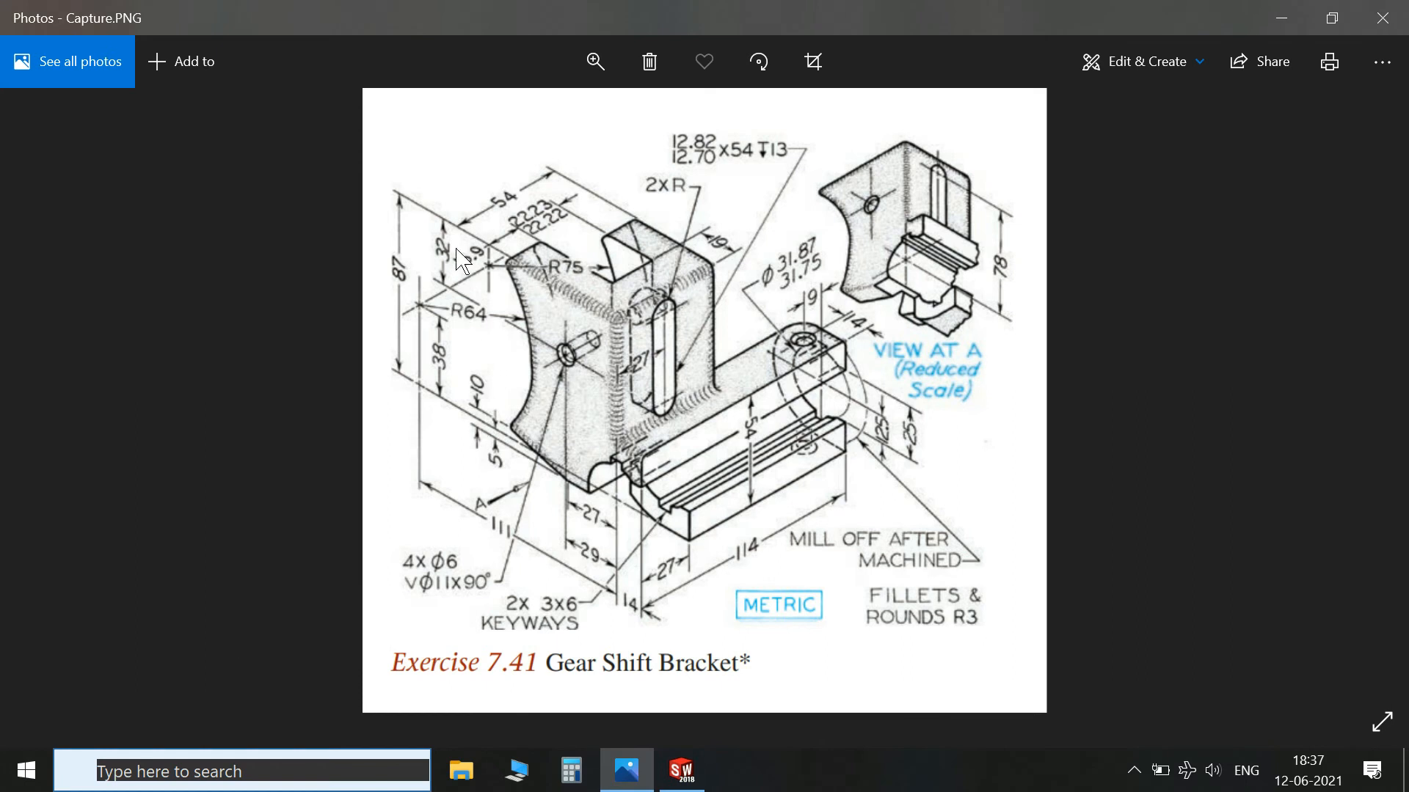
click(679, 772)
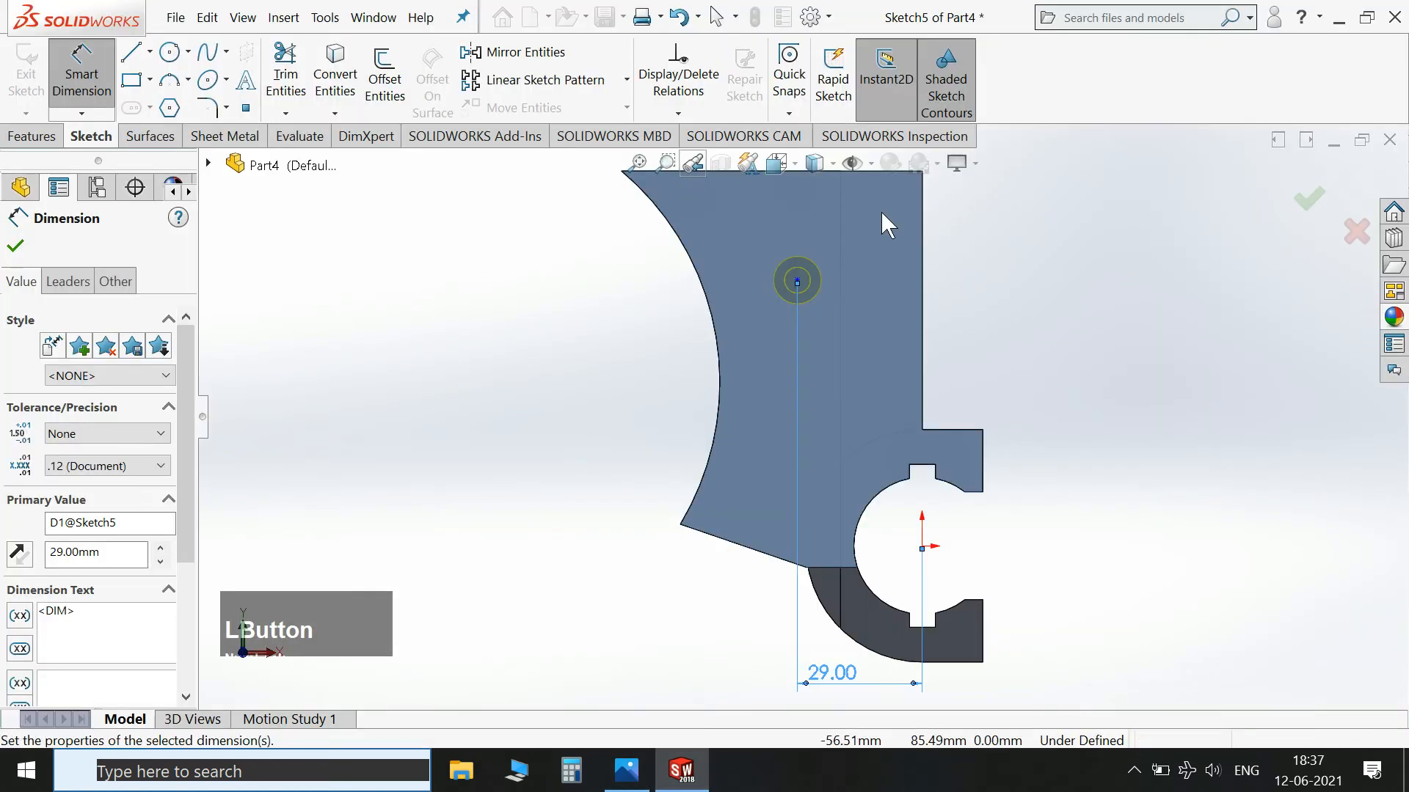
scroll(829, 352, up, 3)
click(818, 247)
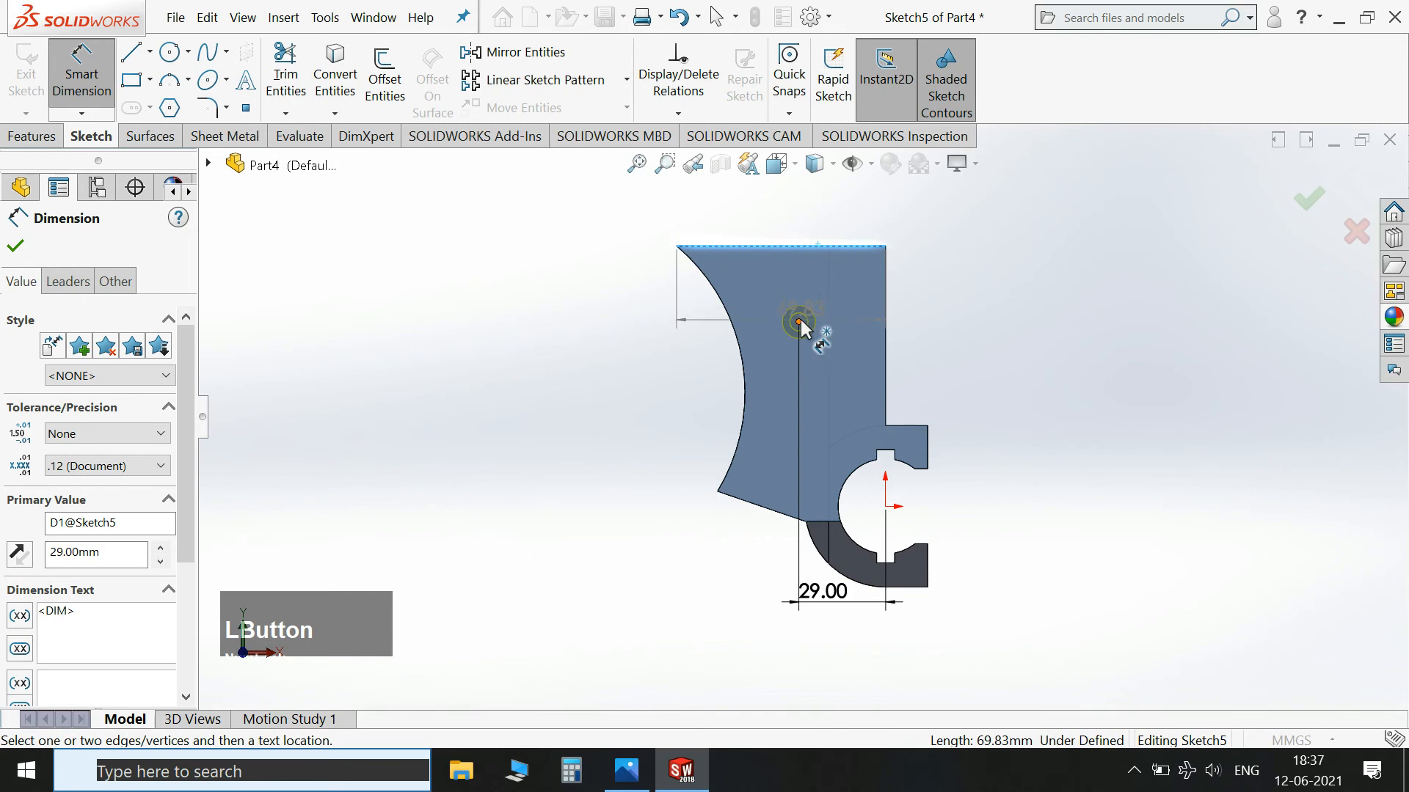
click(798, 321)
click(612, 307)
text(32)
key(KP_Enter)
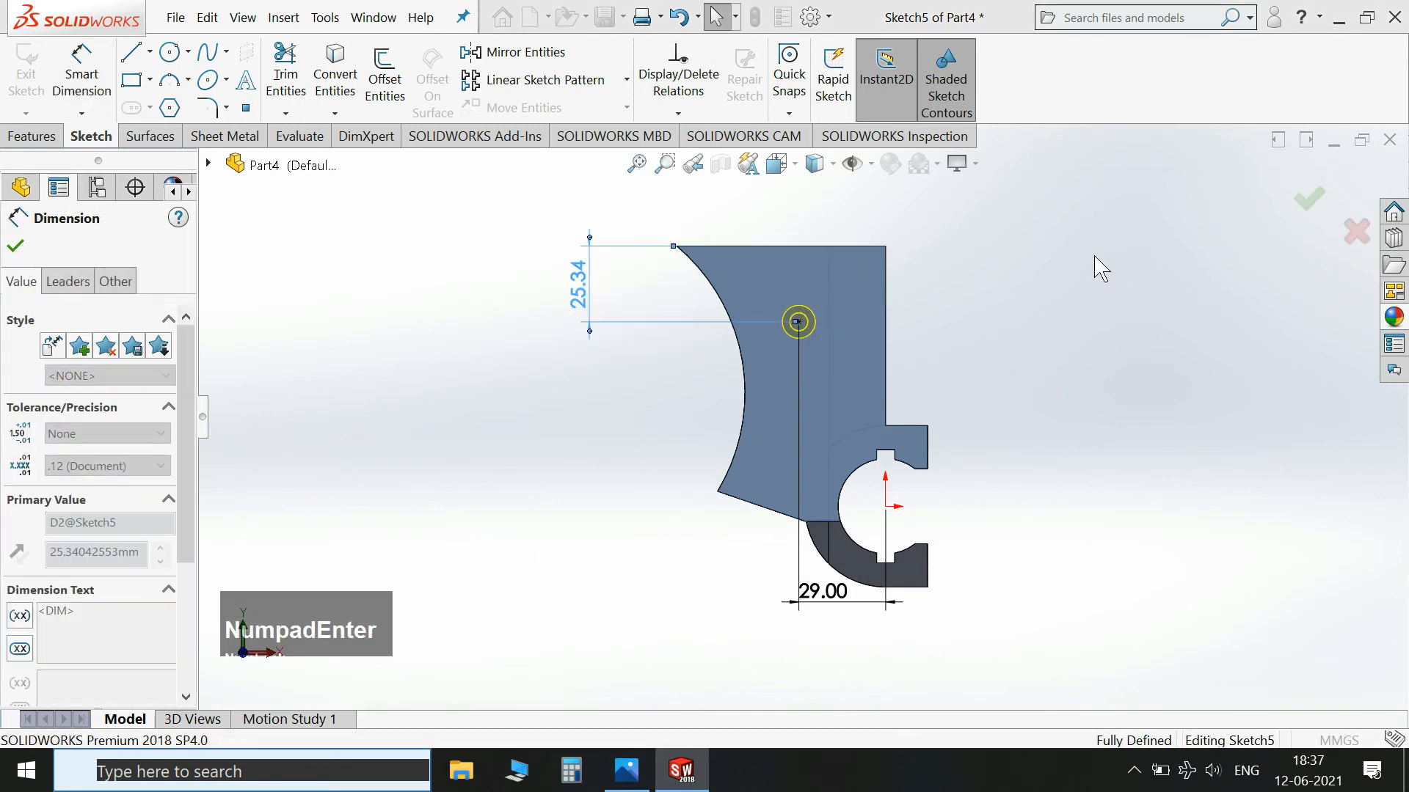
click(1343, 223)
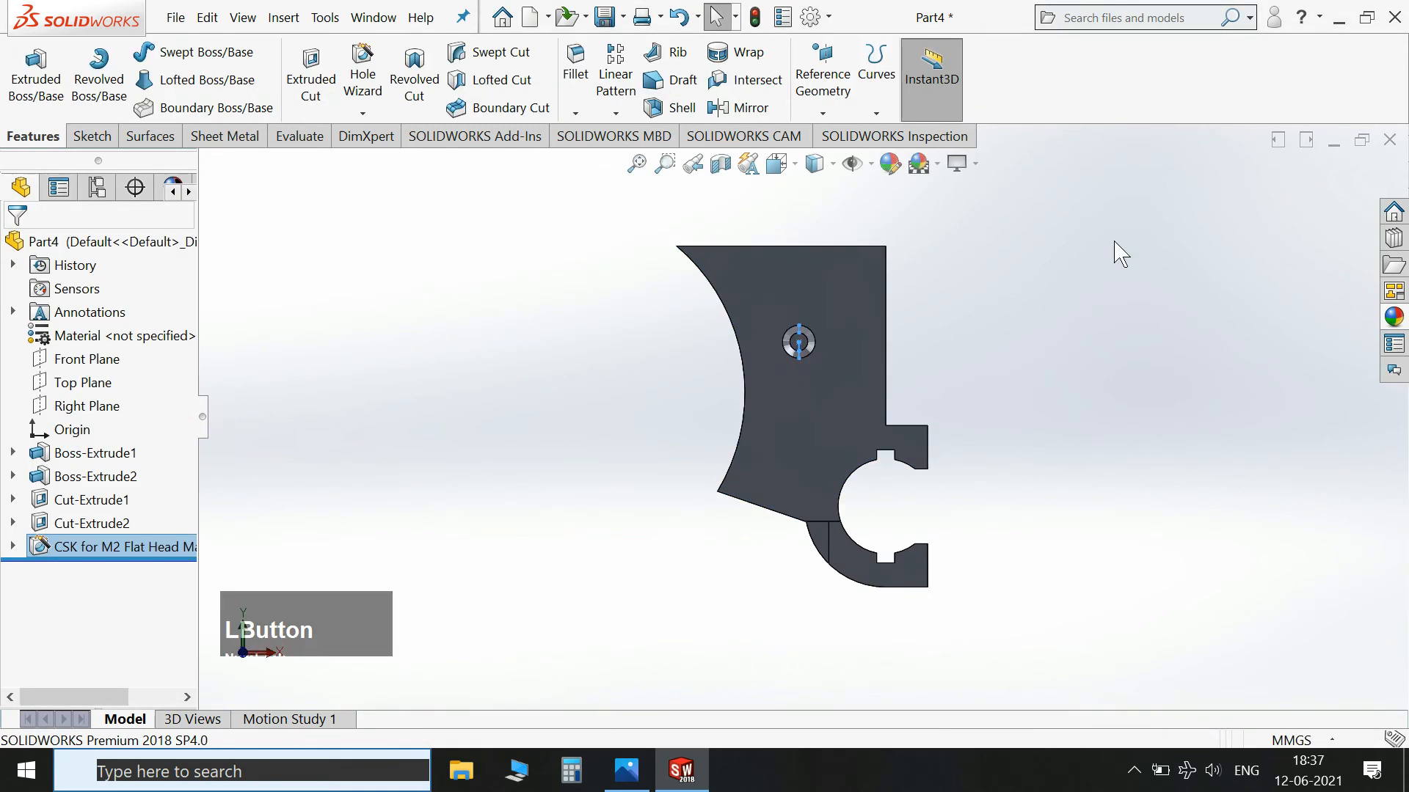
Start a second countersunk hole with the same 6 mm, 11 mm and 90° sizing on the outer face of the arm's rear prong.
mouse_move(1179, 336)
middle_down()
mouse_move(1116, 419)
mouse_move(1169, 465)
mouse_move(1103, 472)
mouse_move(1023, 679)
mouse_move(1042, 513)
middle_up()
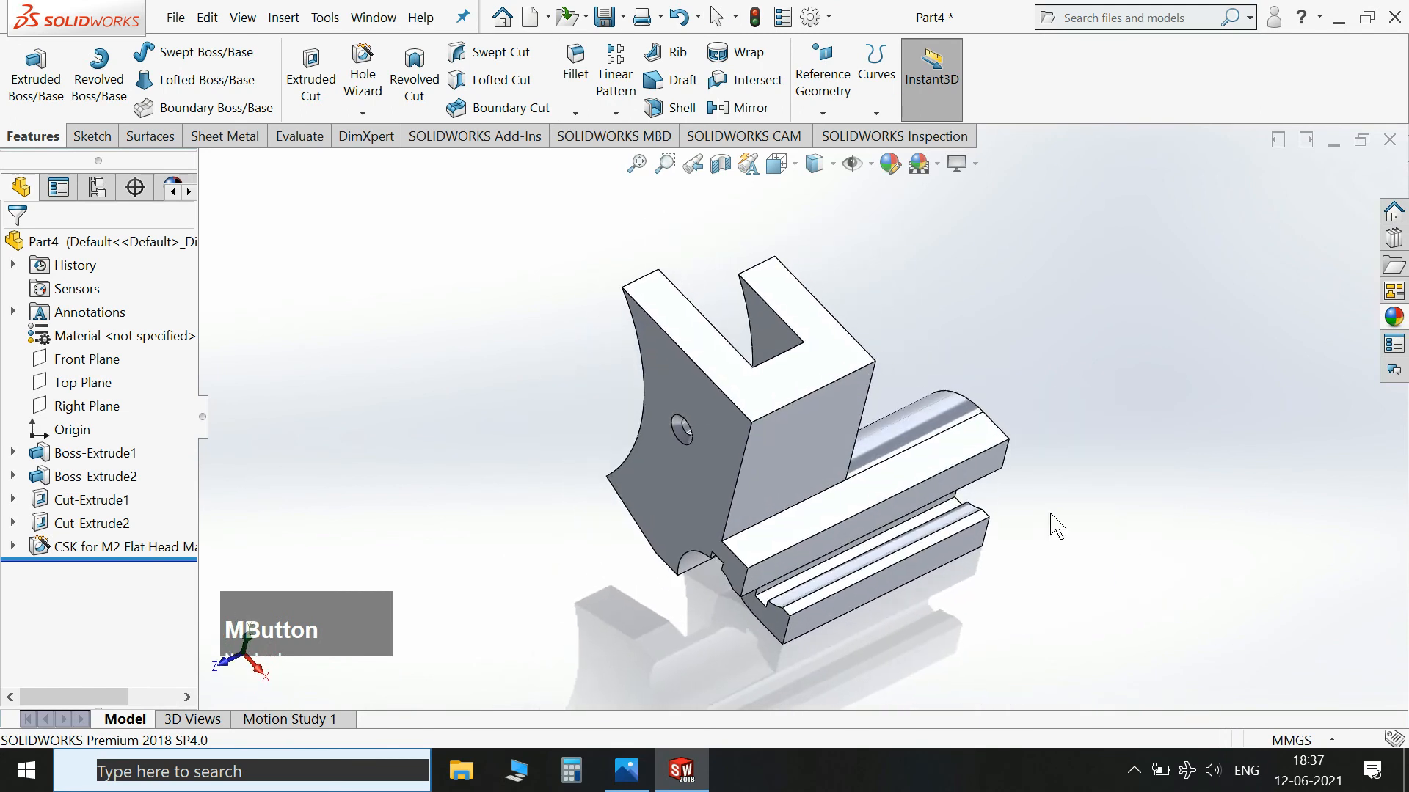
click(372, 73)
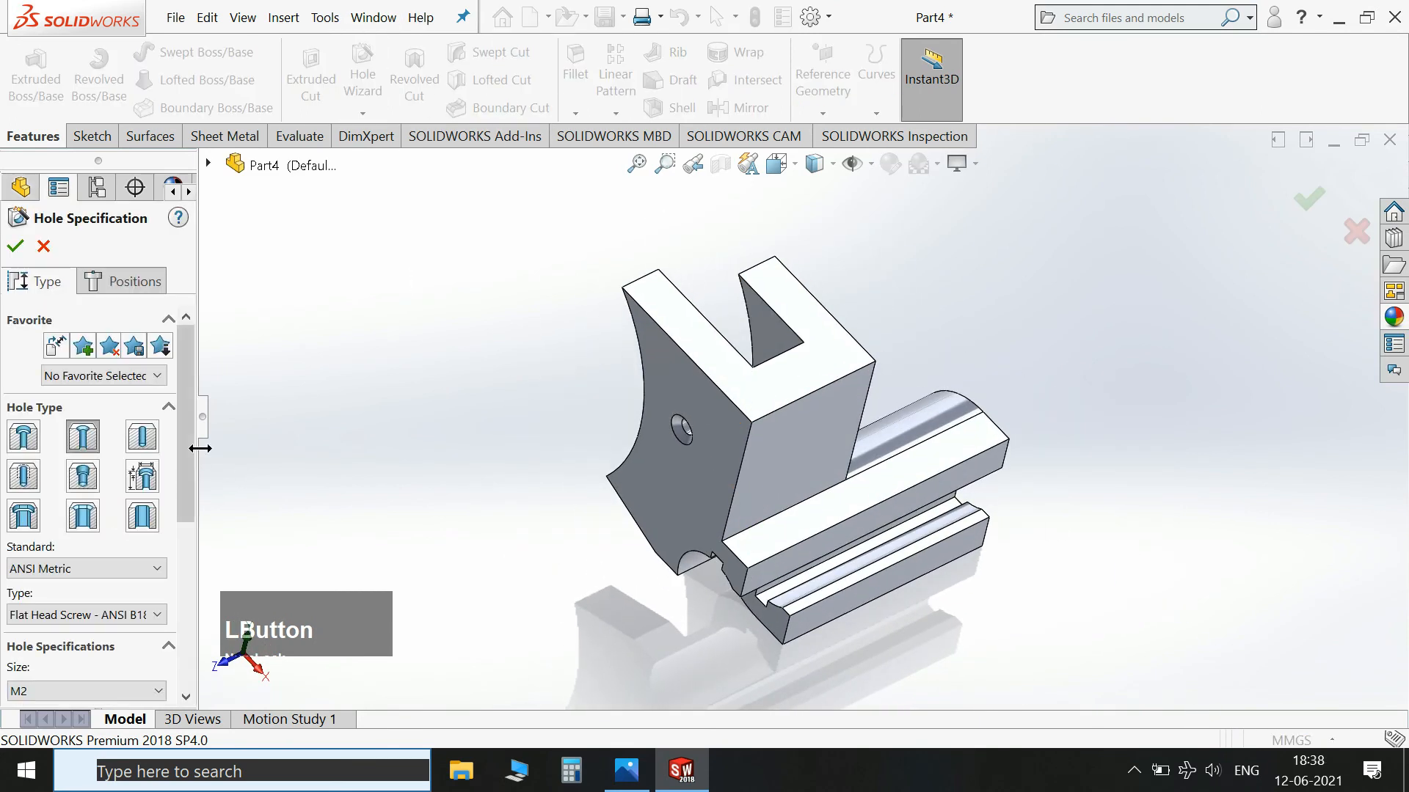
scroll(92, 640, down, 5)
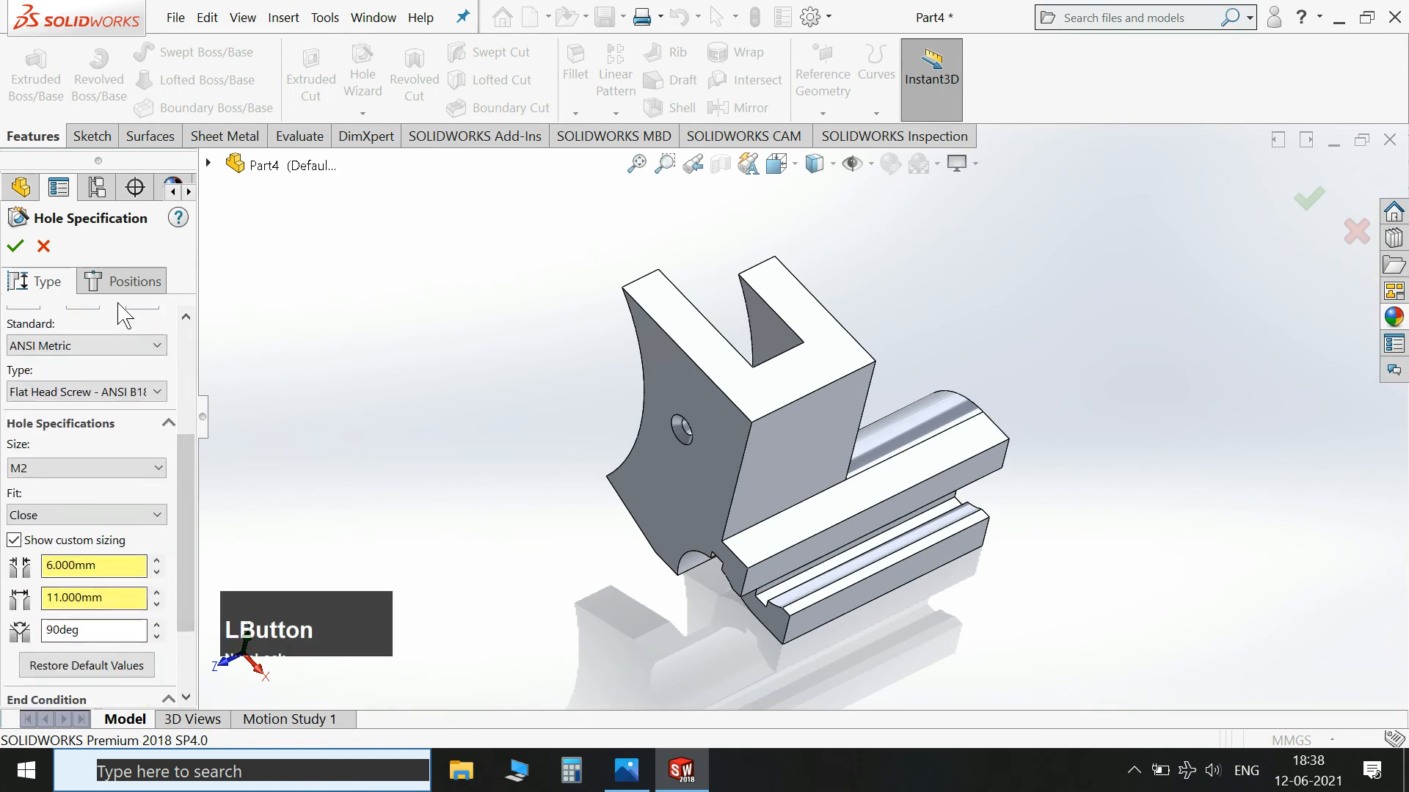
click(121, 281)
middle_drag(1086, 337, 1130, 399)
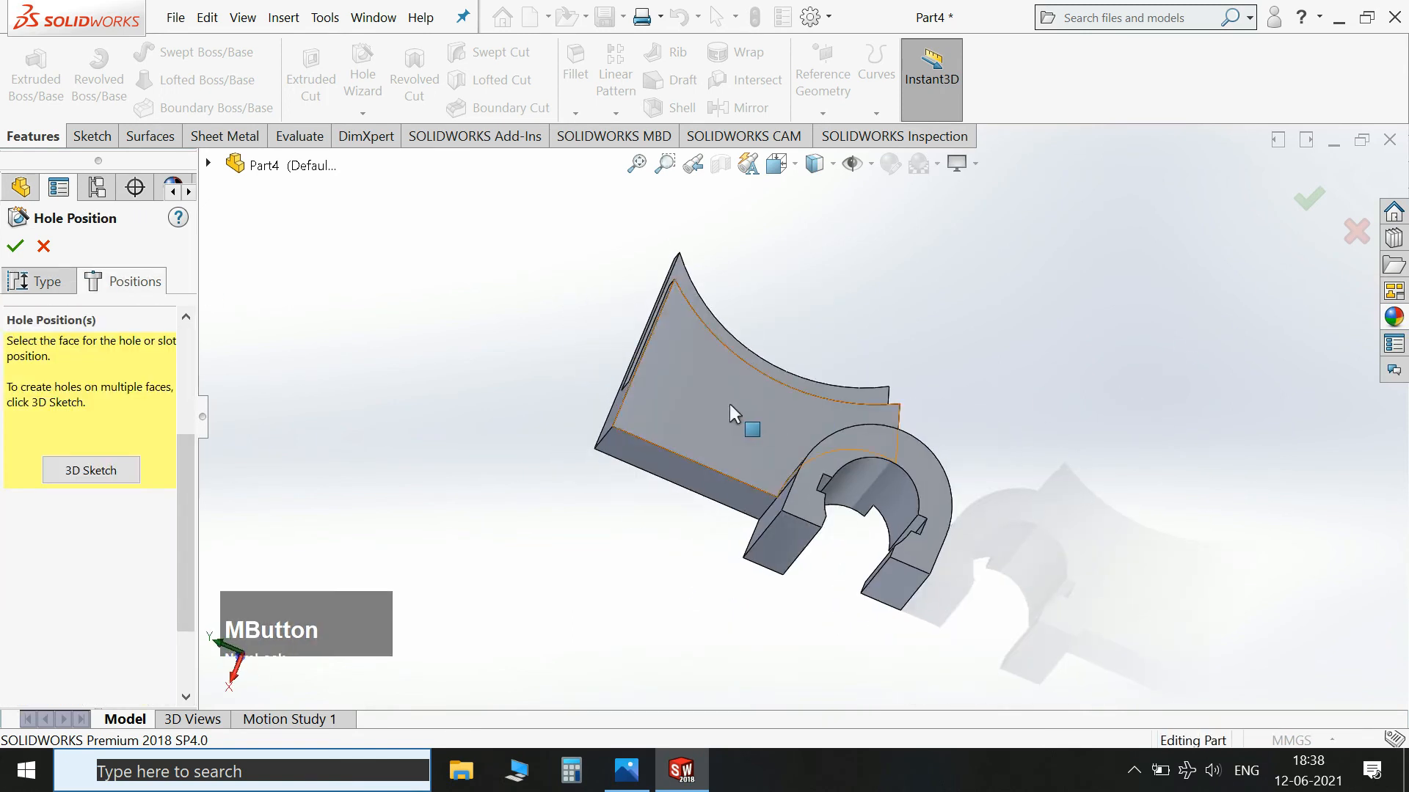
click(827, 516)
key(space)
click(1136, 488)
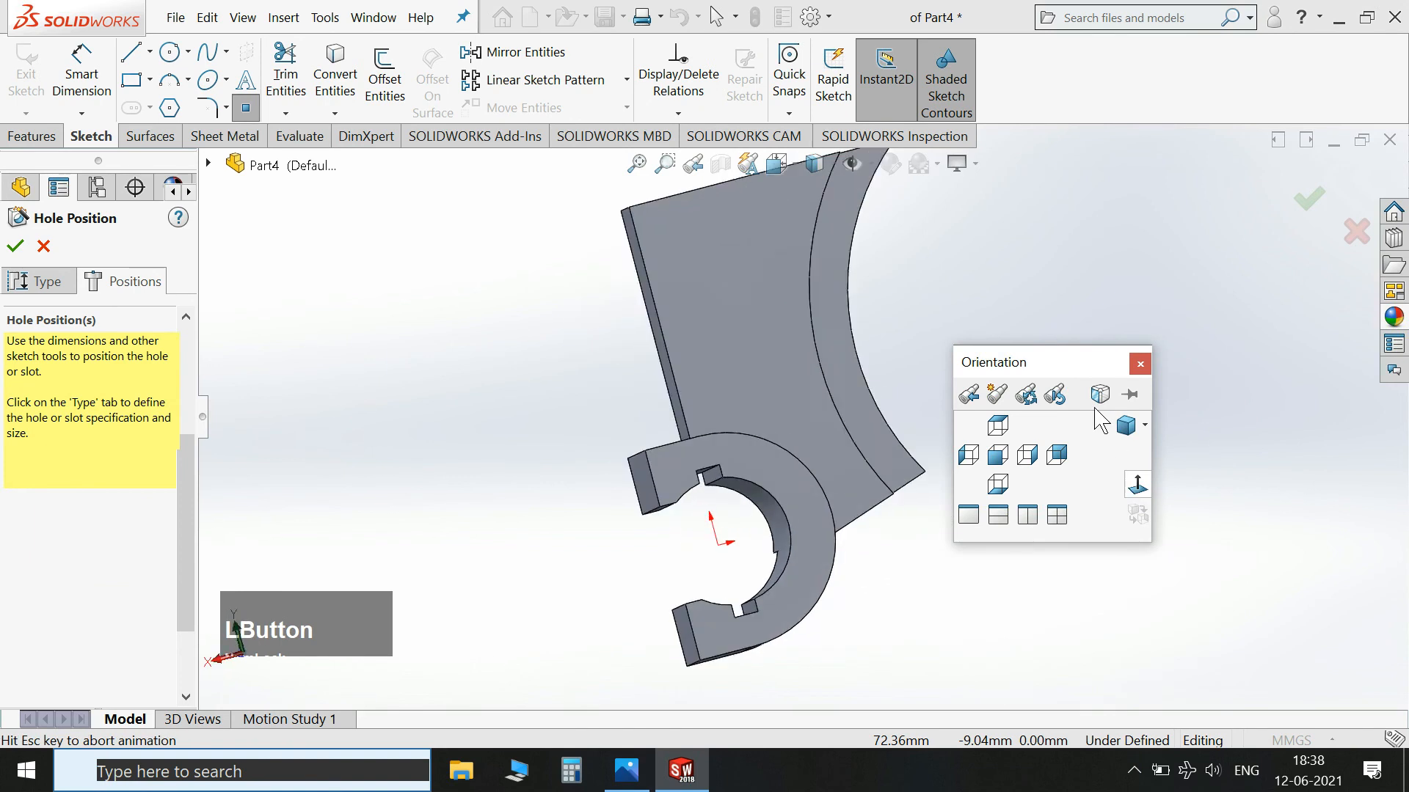
Position the second hole on the rear prong in line with the first hole's centre and finish it.
middle_drag(1006, 321, 1015, 378)
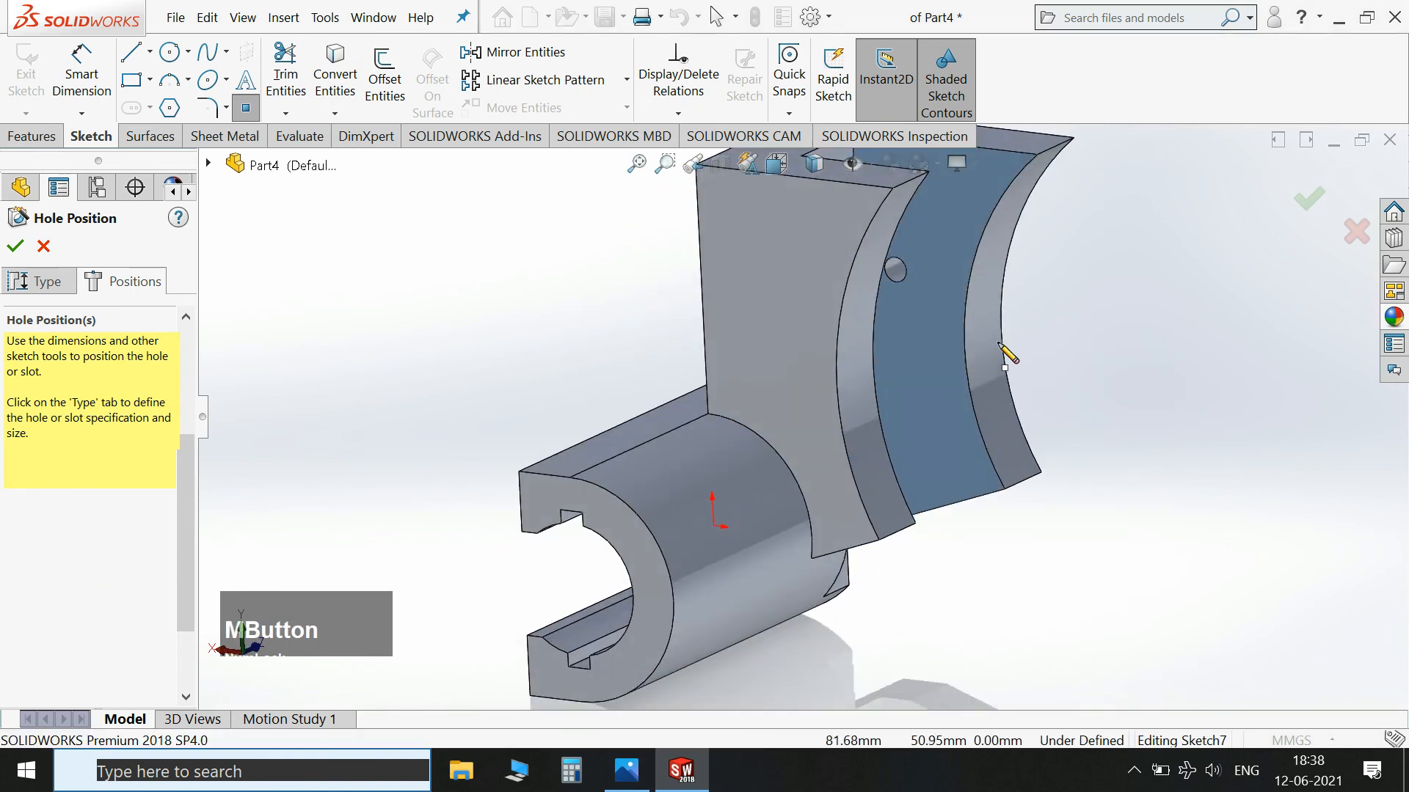
click(895, 269)
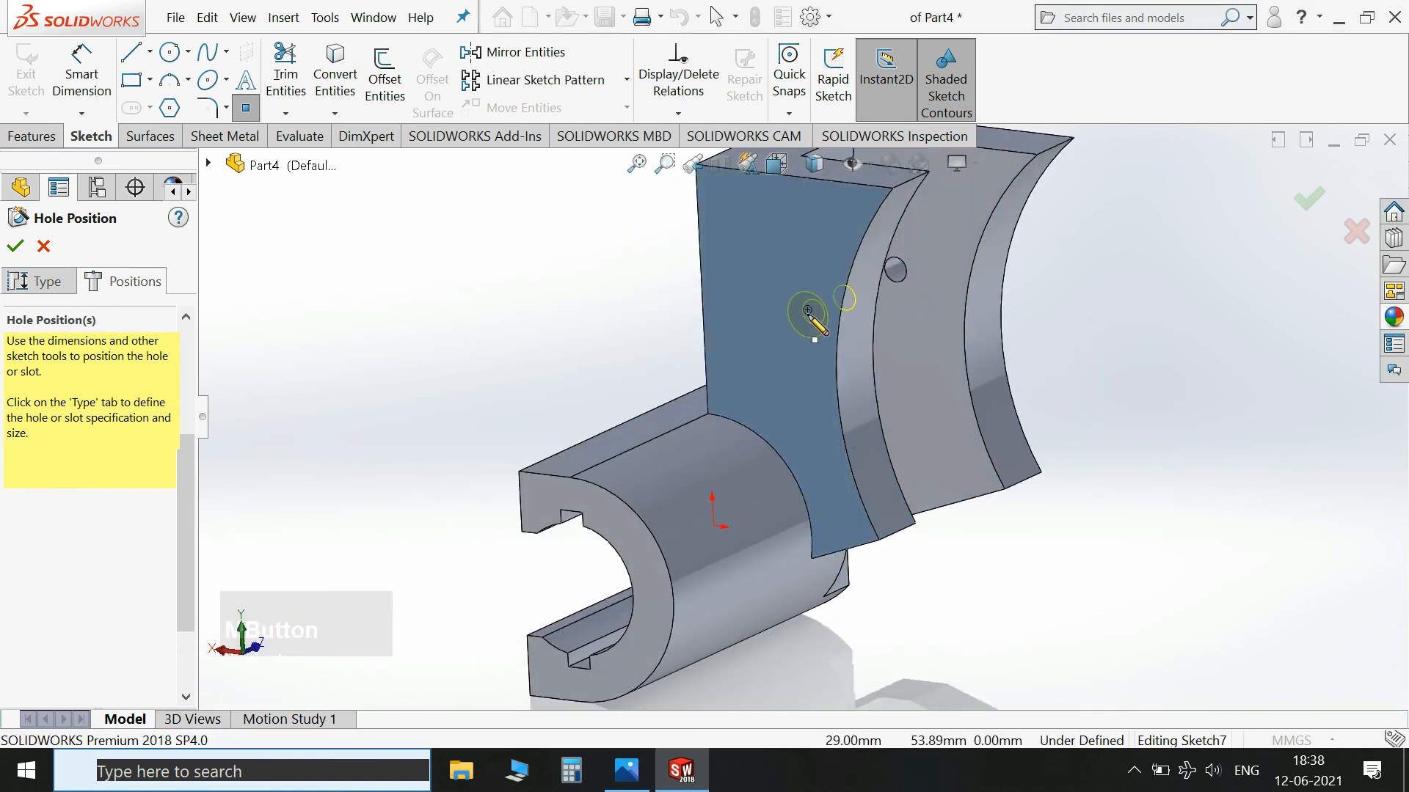
click(808, 310)
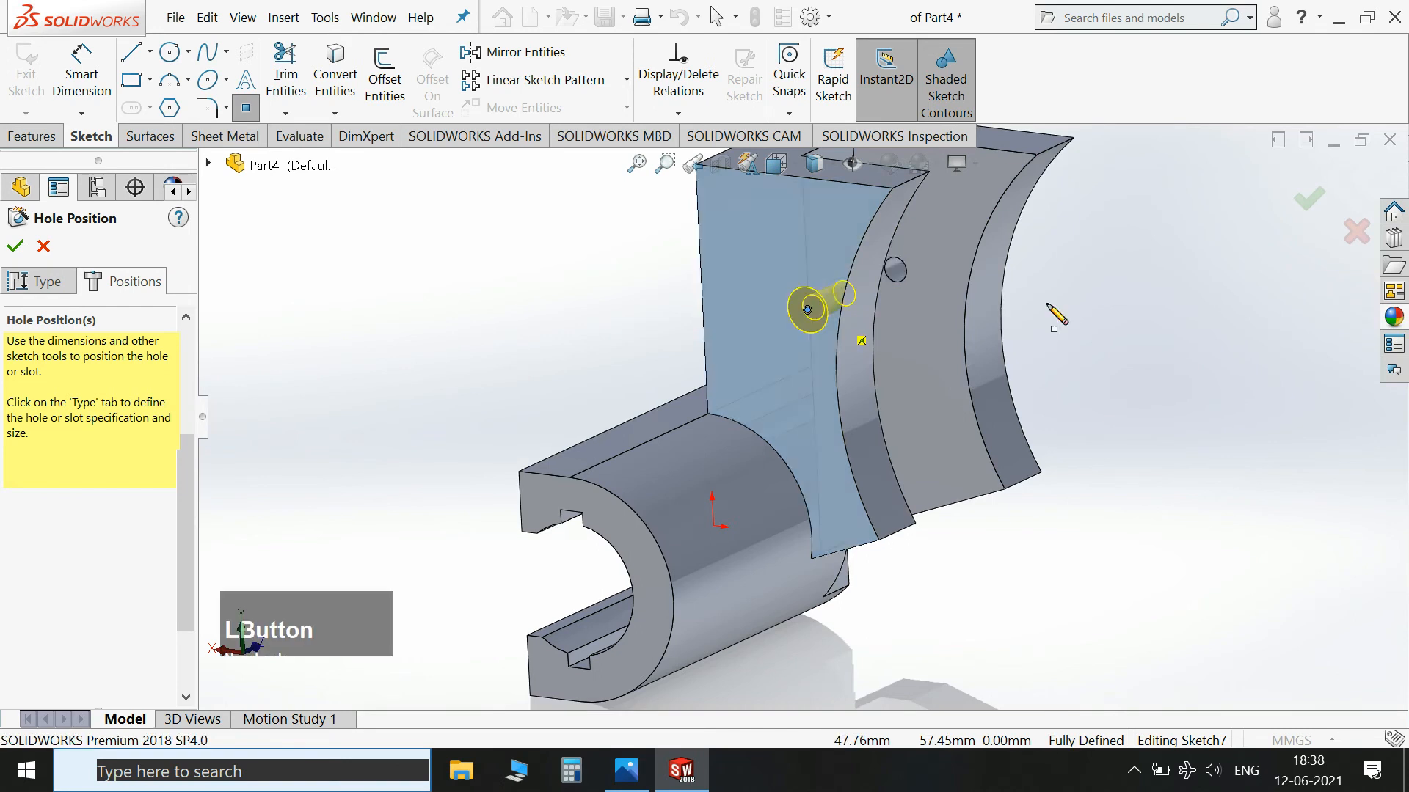
click(1312, 200)
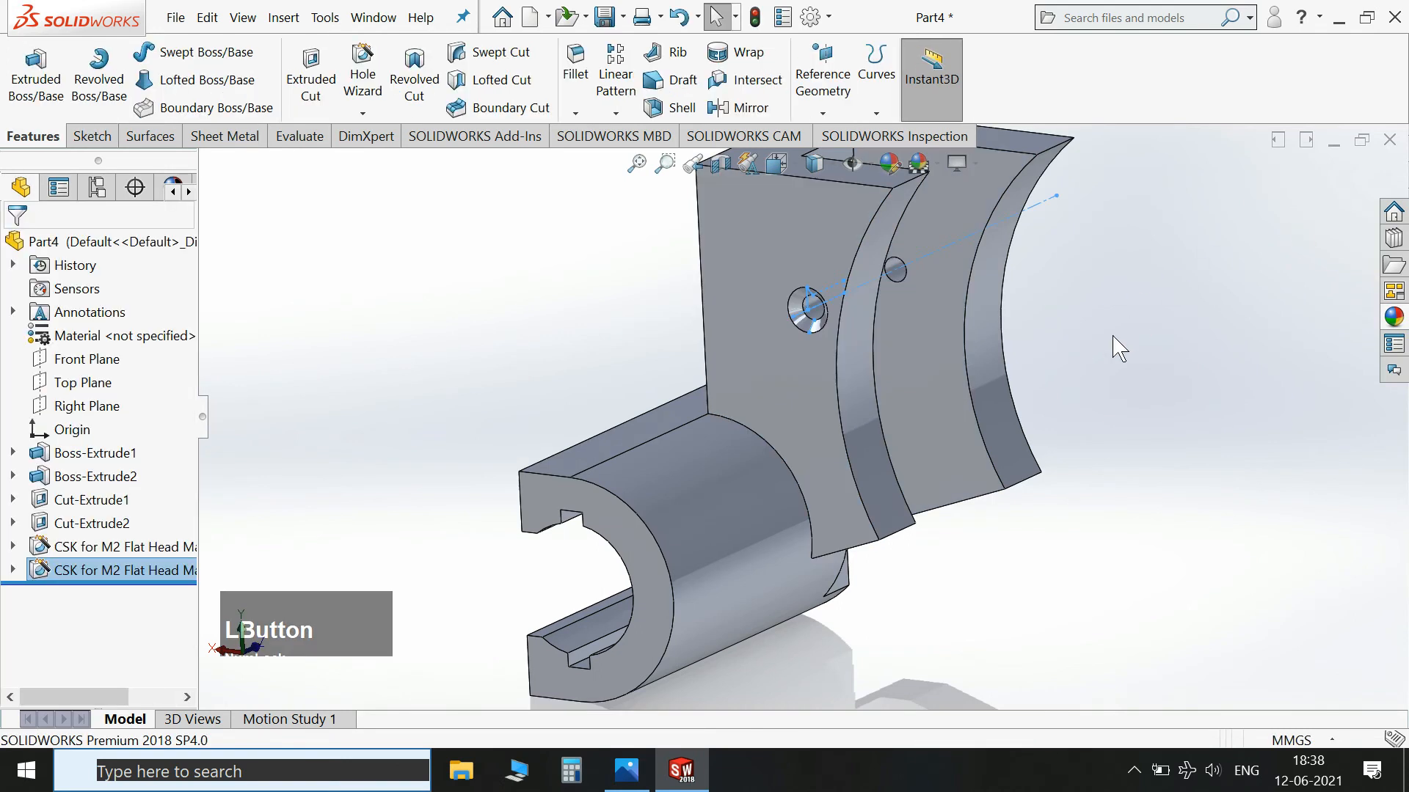
Examine the alignment of the two countersunk holes from the front and from the arm side.
middle_drag(1165, 357, 1201, 289)
key(space)
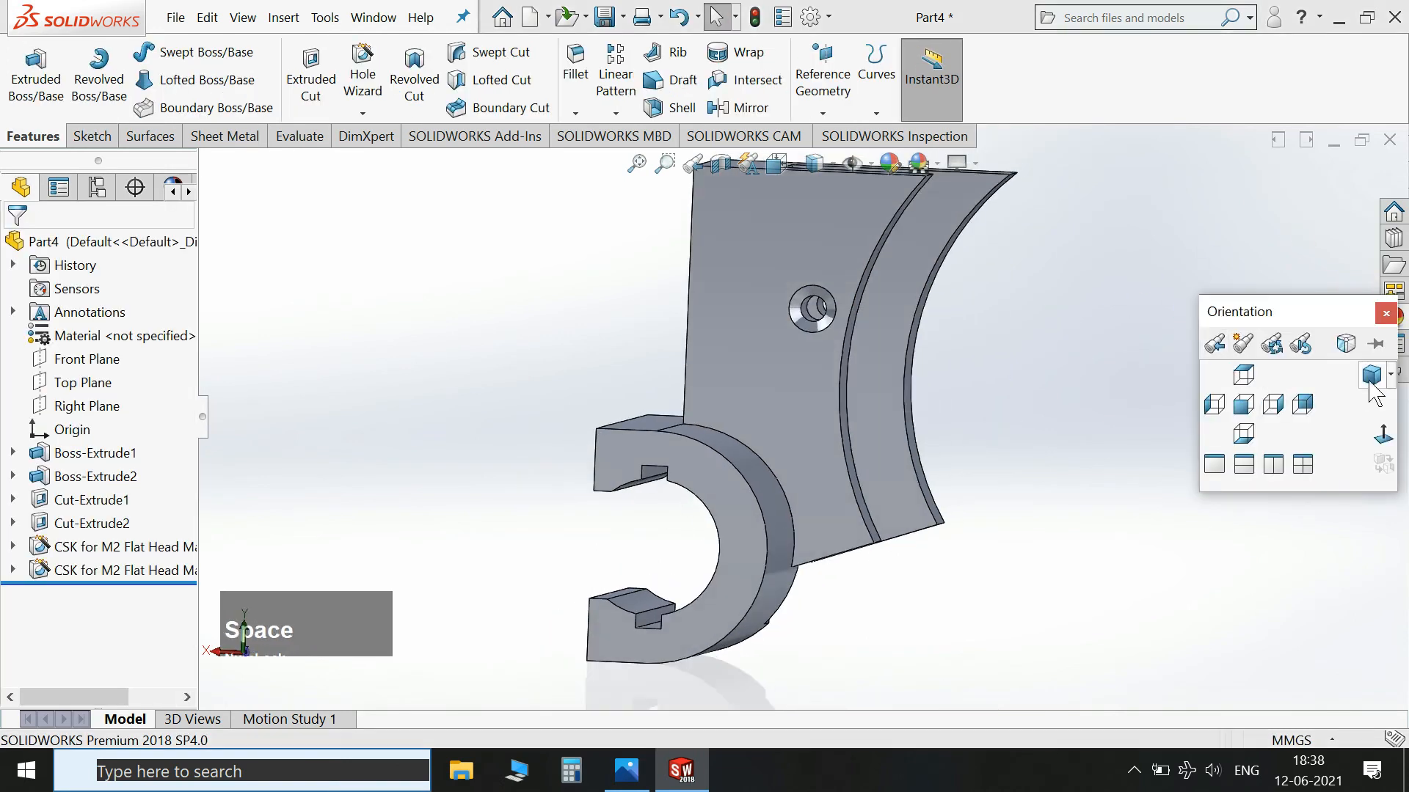
click(1237, 409)
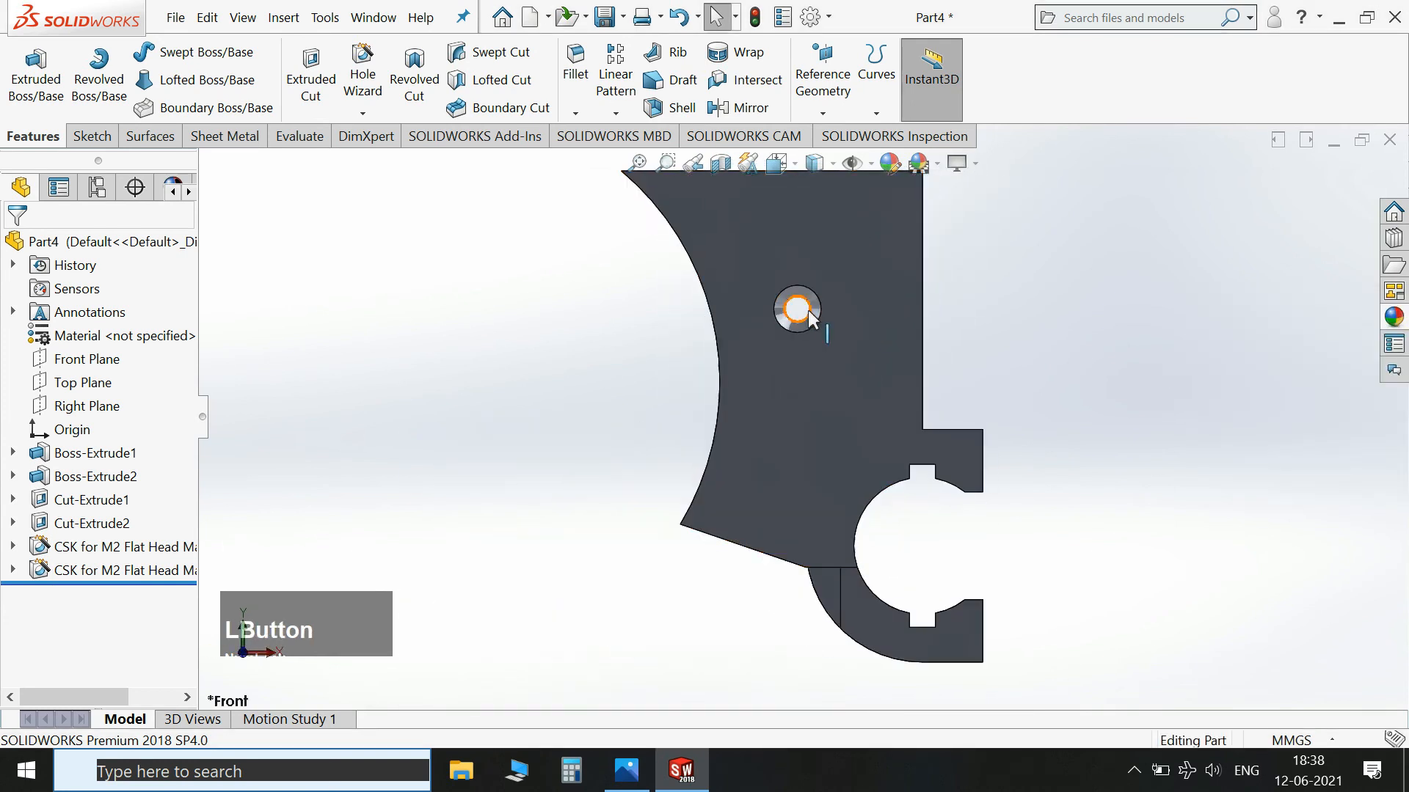
middle_drag(1174, 343, 1197, 404)
click(1181, 374)
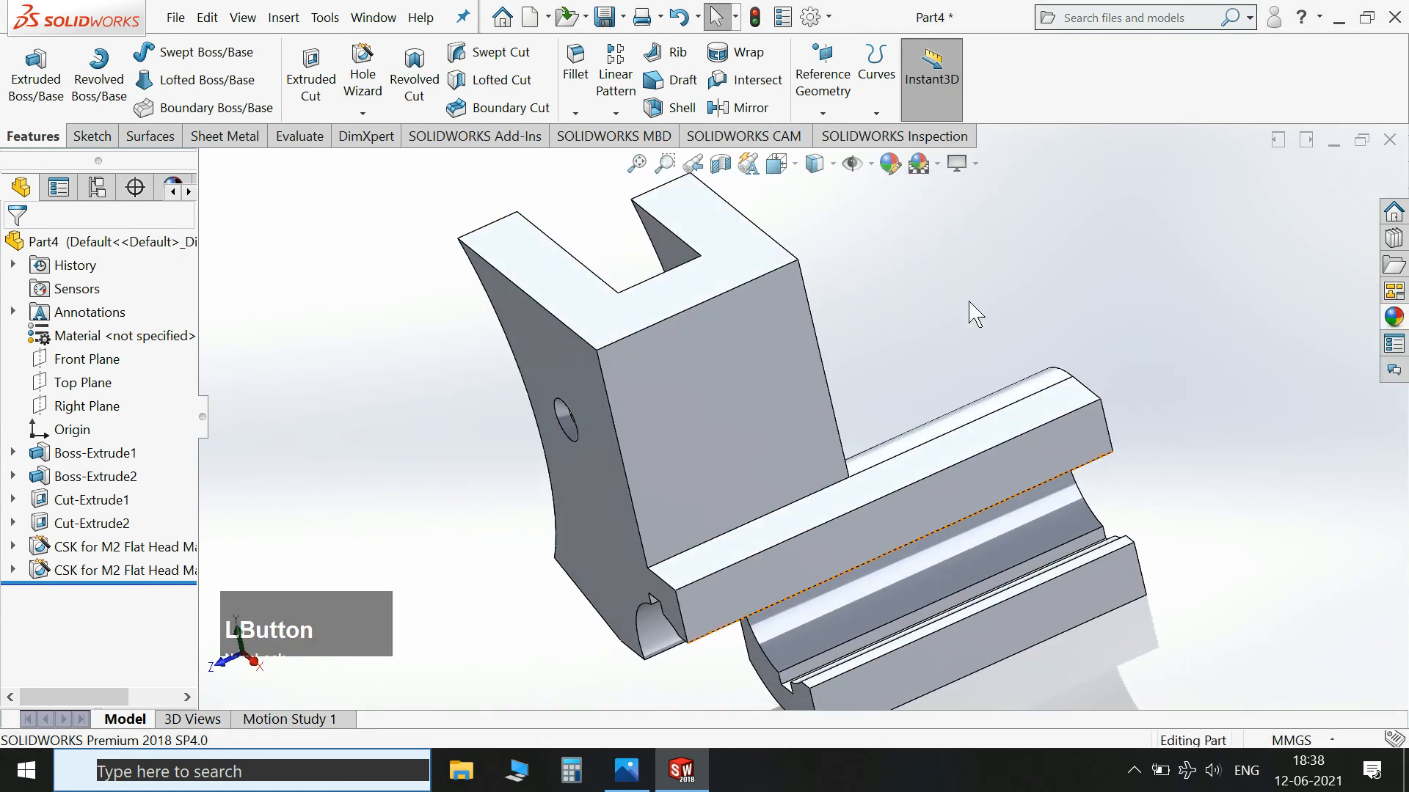
scroll(1072, 312, up, 3)
middle_drag(1072, 312, 1140, 246)
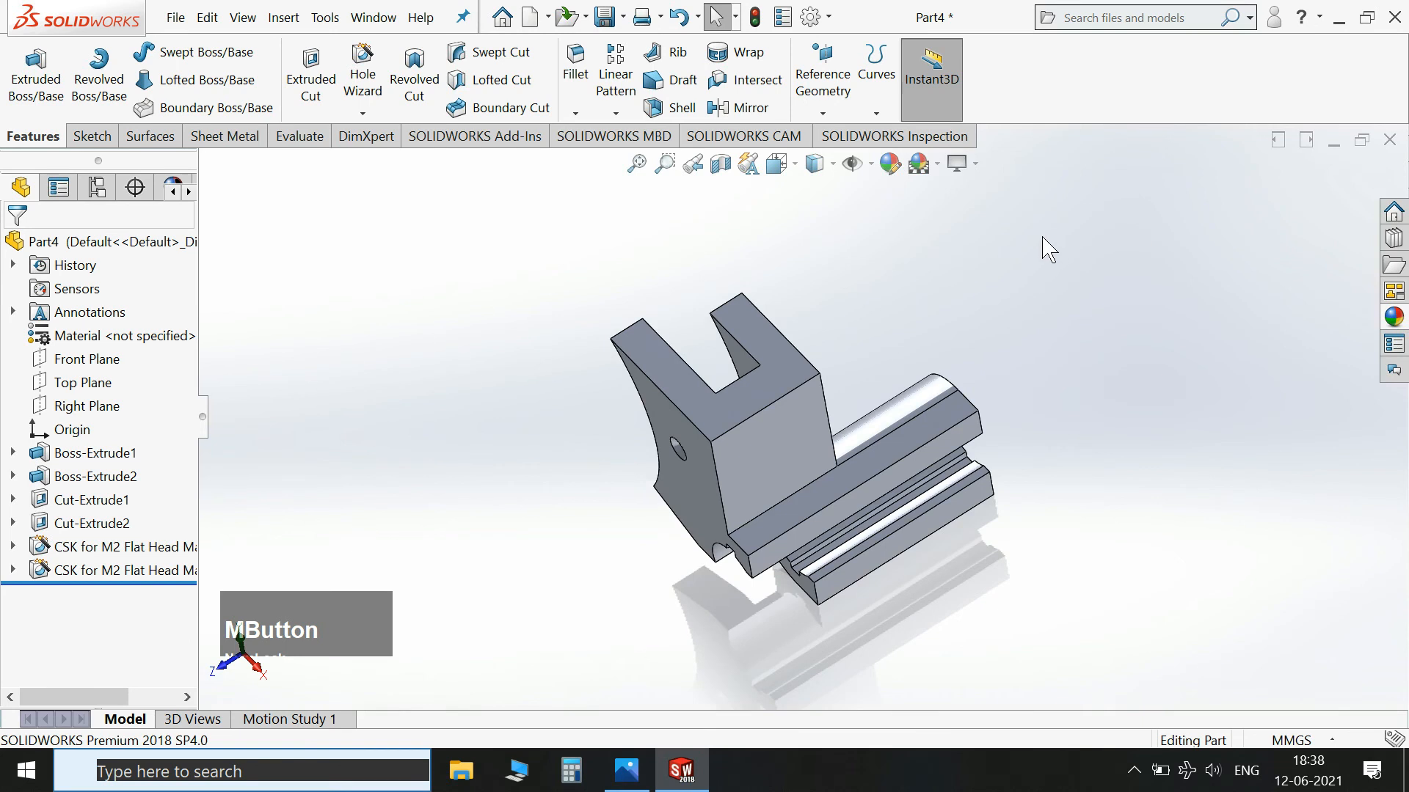
Place another countersunk hole with the same sizing on the top face of the clamp's upper flange, near its rear end.
click(363, 73)
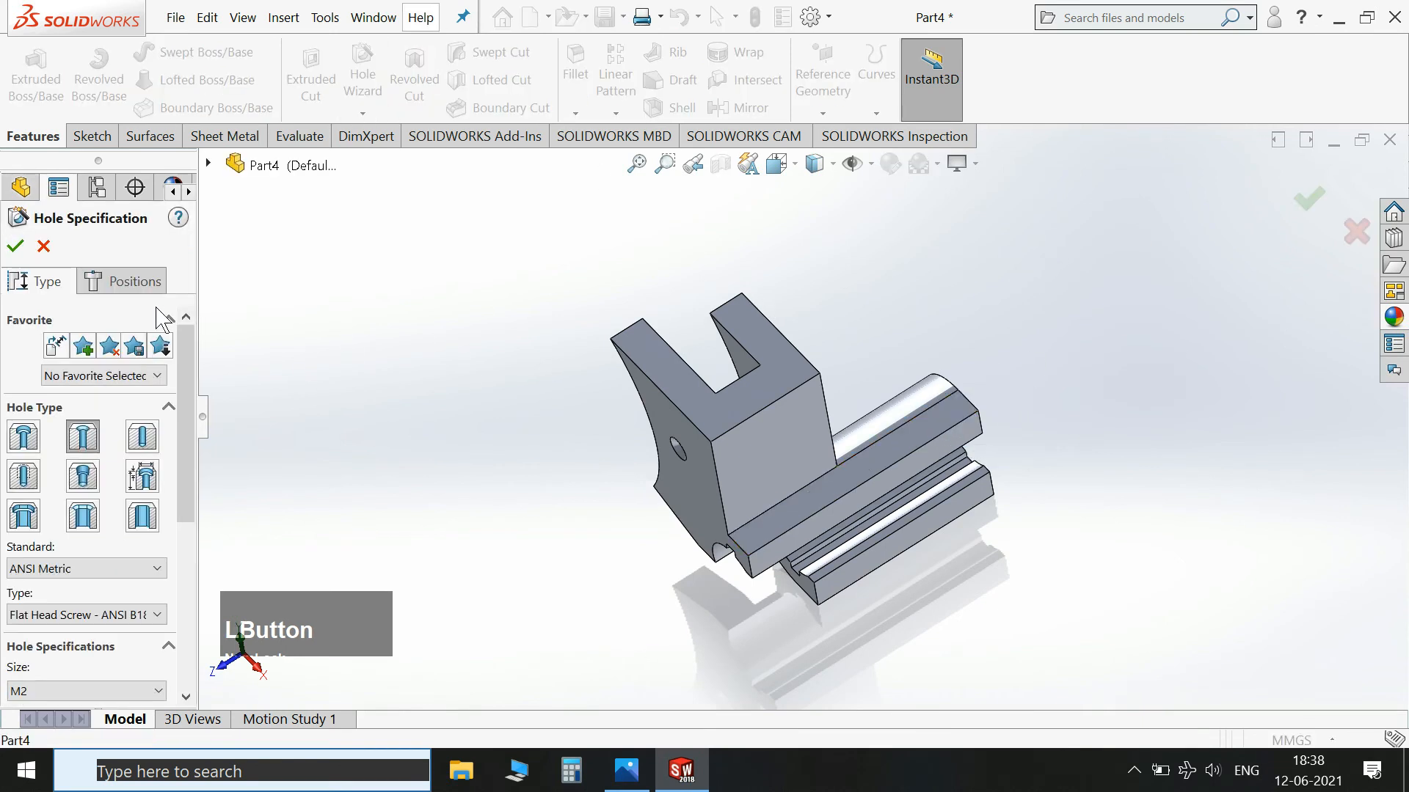
drag(189, 355, 189, 494)
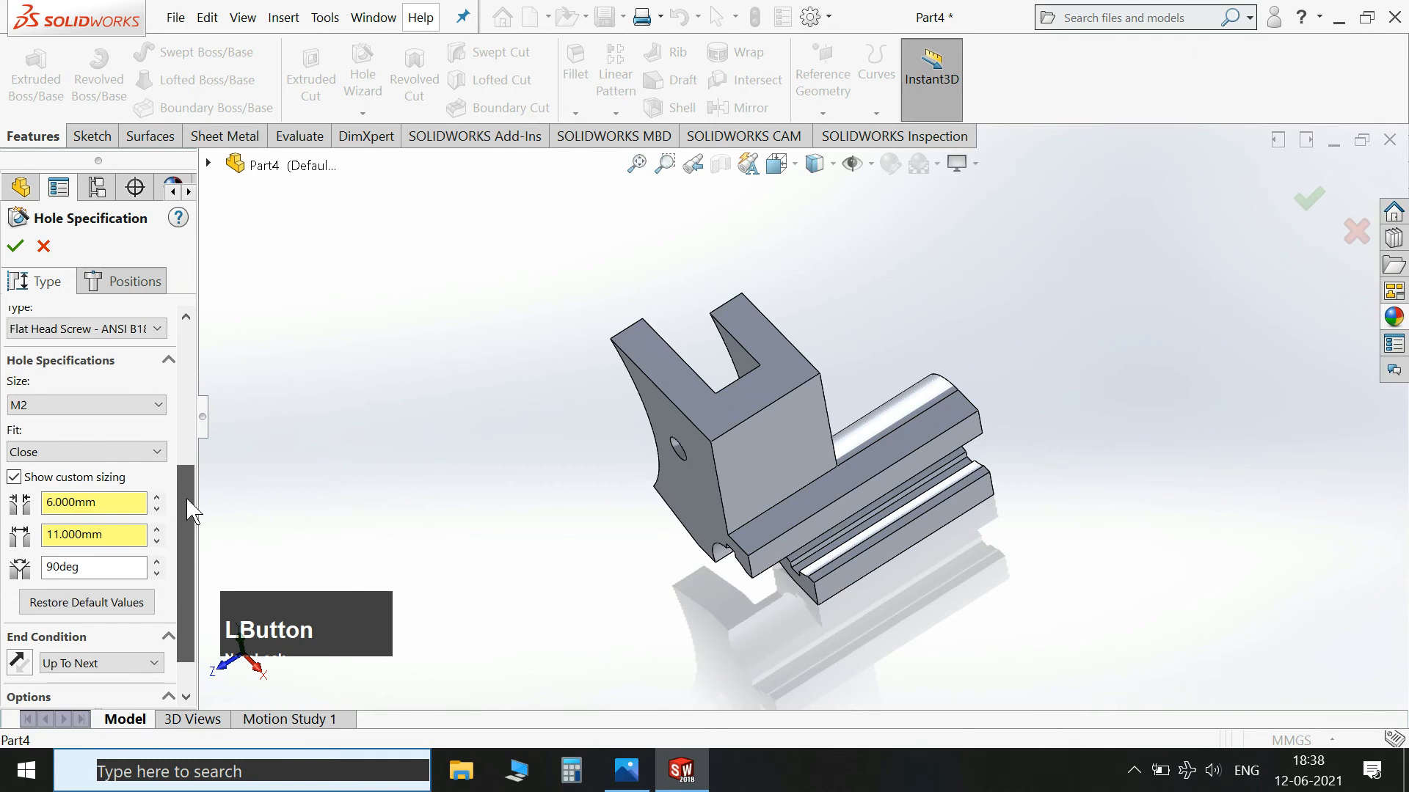
click(103, 286)
click(908, 442)
key(space)
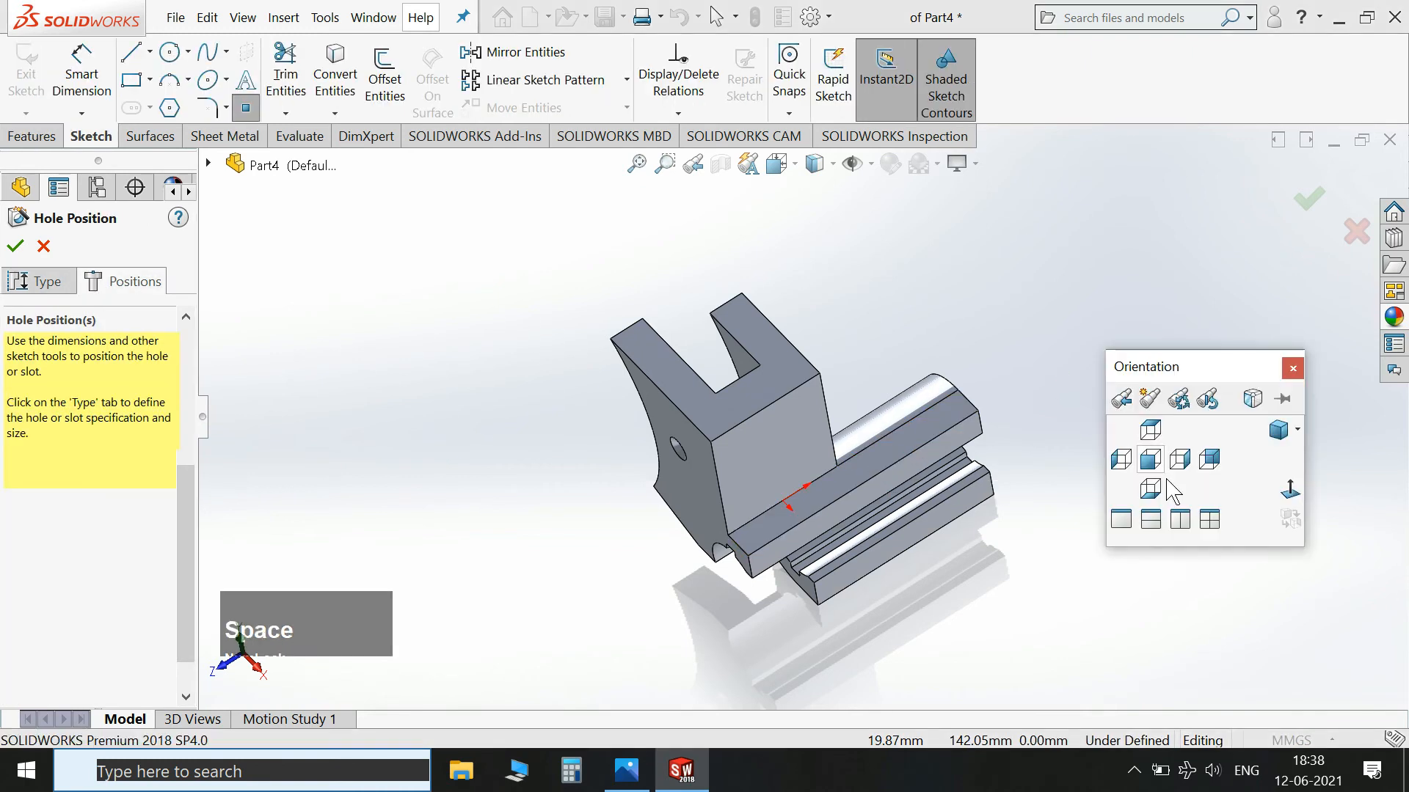
click(1286, 490)
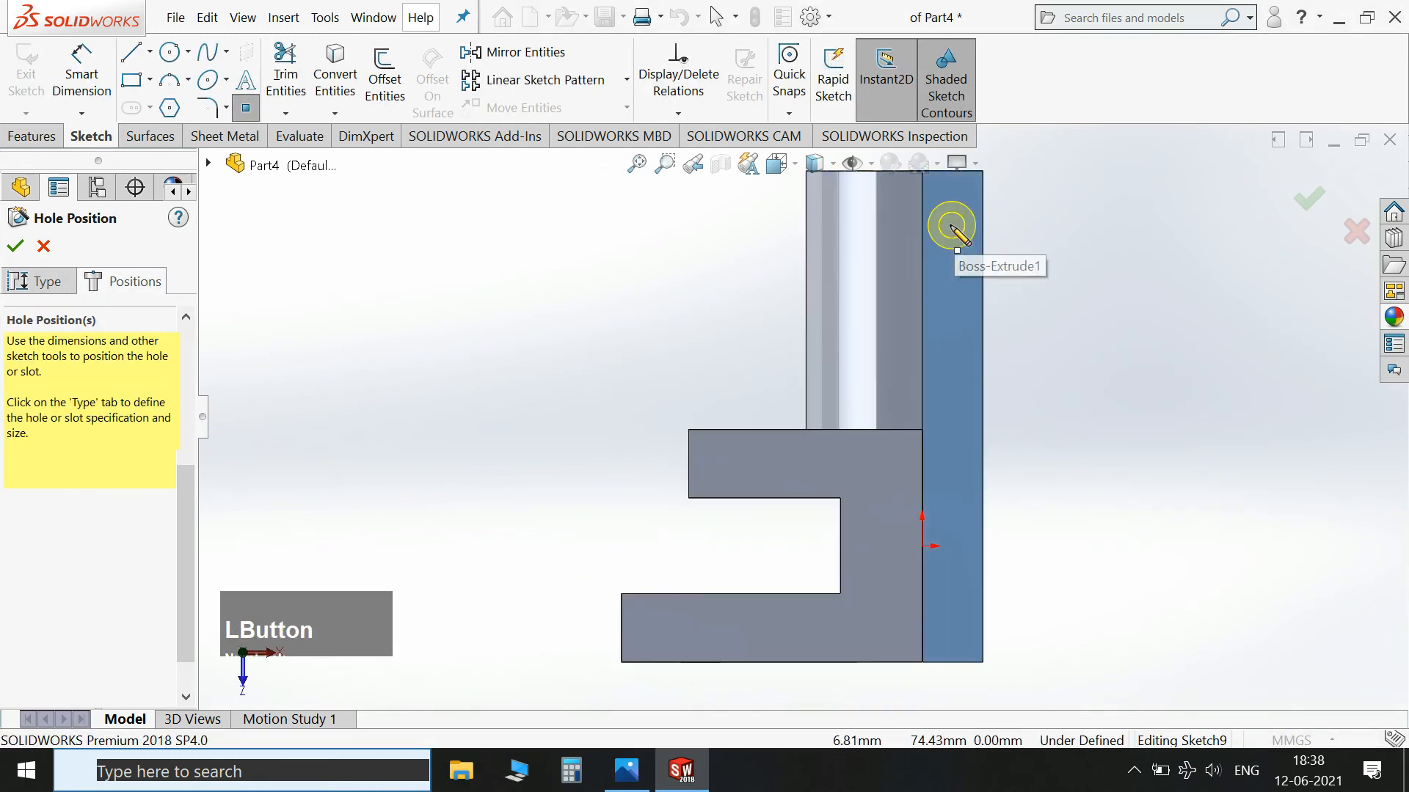
scroll(917, 227, up, 1)
scroll(890, 330, down, 1)
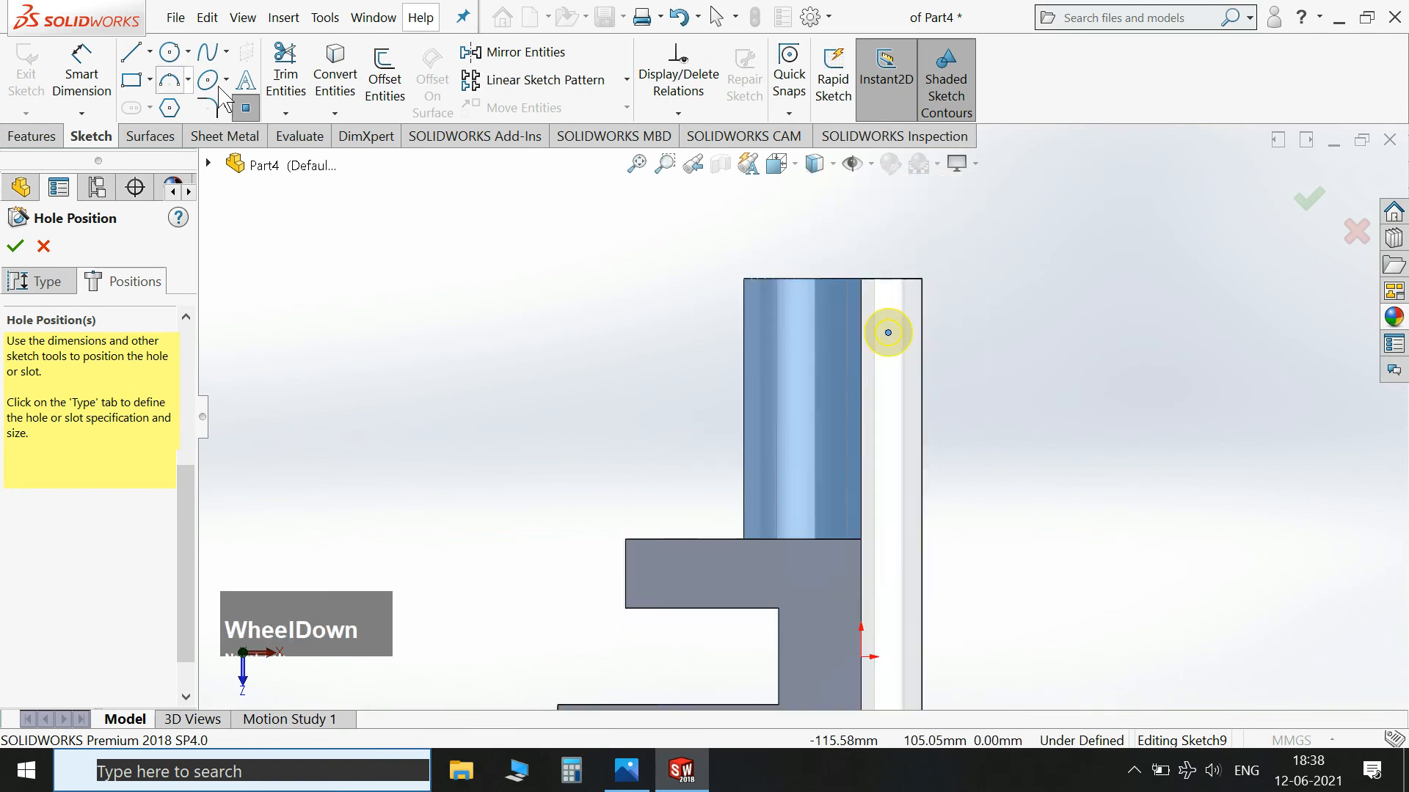
Dimension the flange hole's centre 14 mm from the flange's outer long edge.
click(81, 77)
click(903, 335)
click(924, 339)
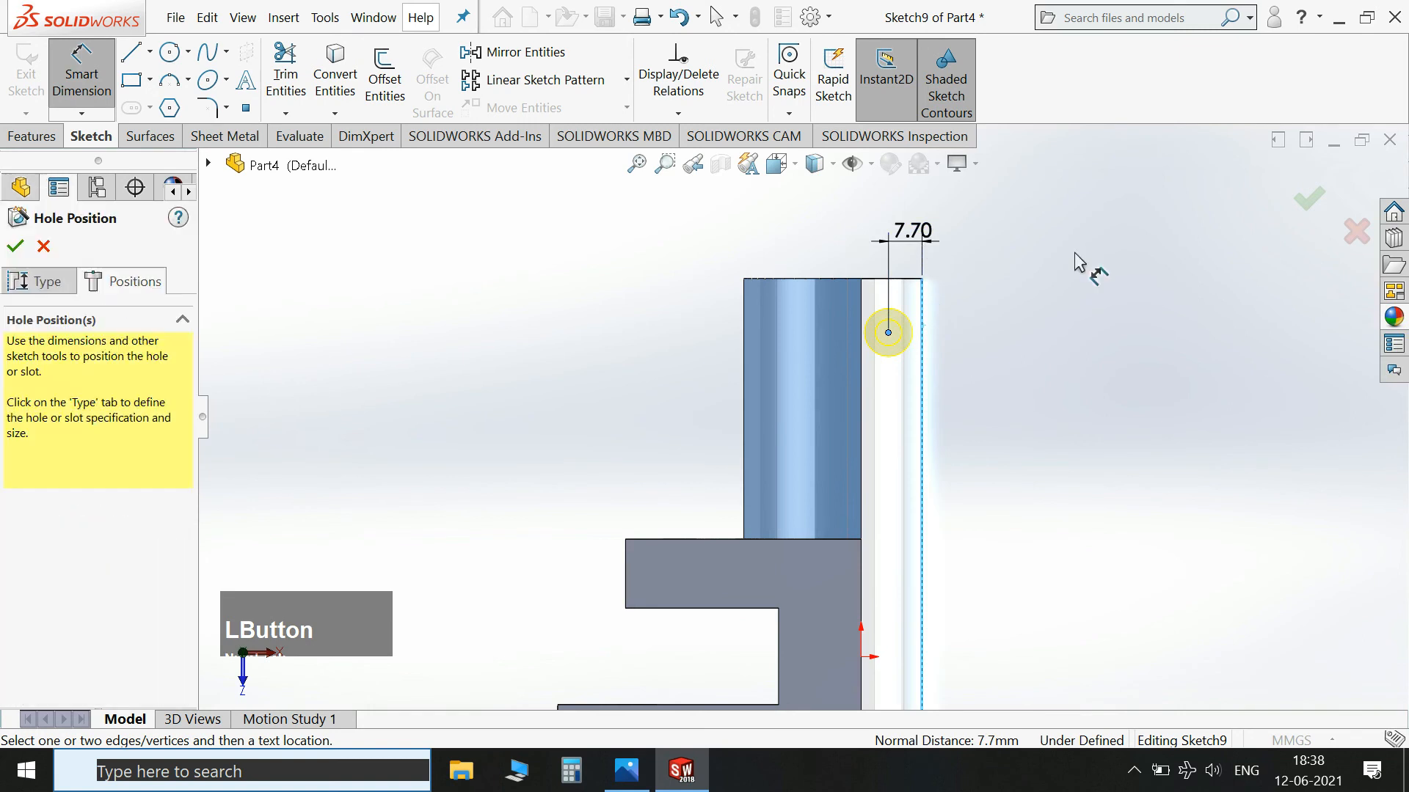
click(926, 253)
text(14)
key(Return)
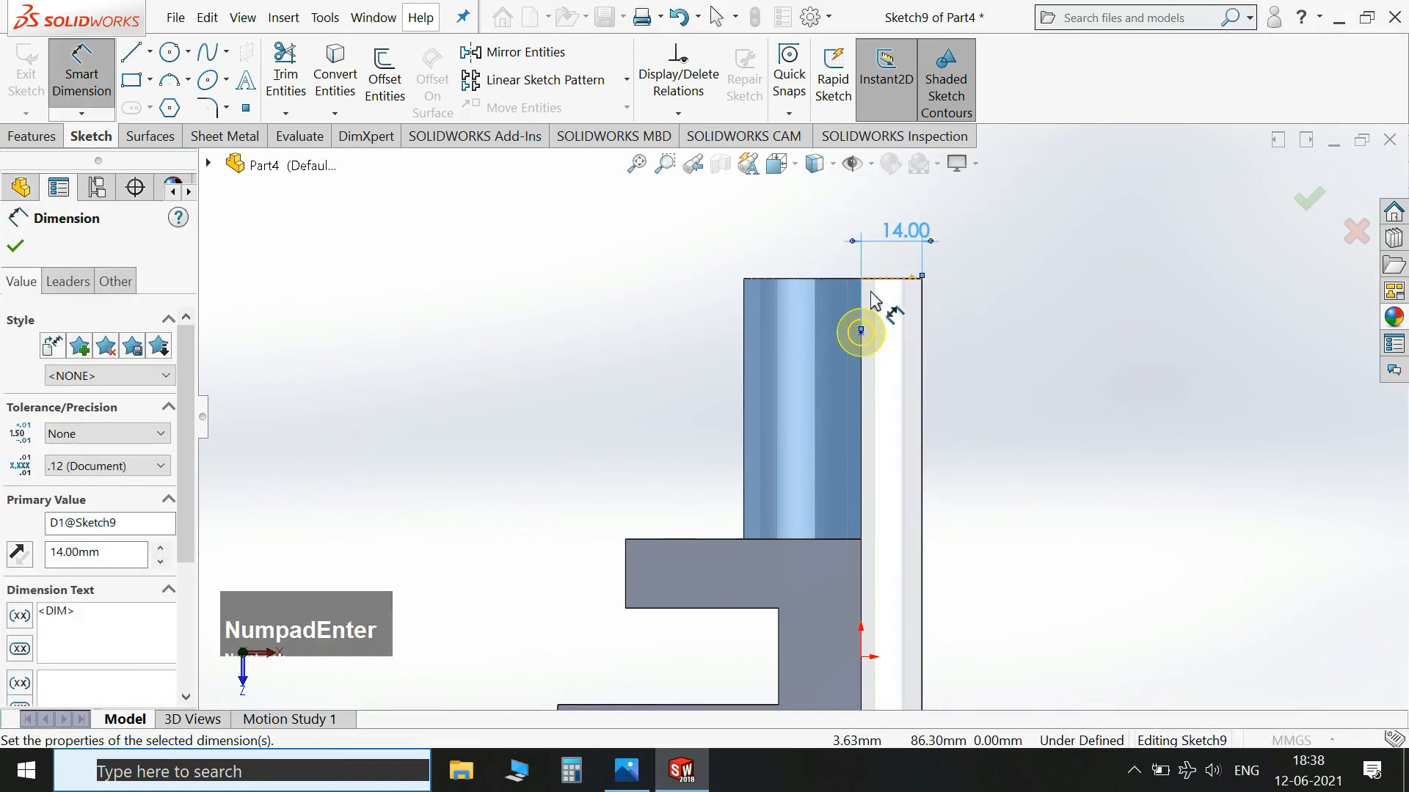
Dimension the flange hole's centre 9 mm from the flange's rear end edge and finish the hole.
click(861, 332)
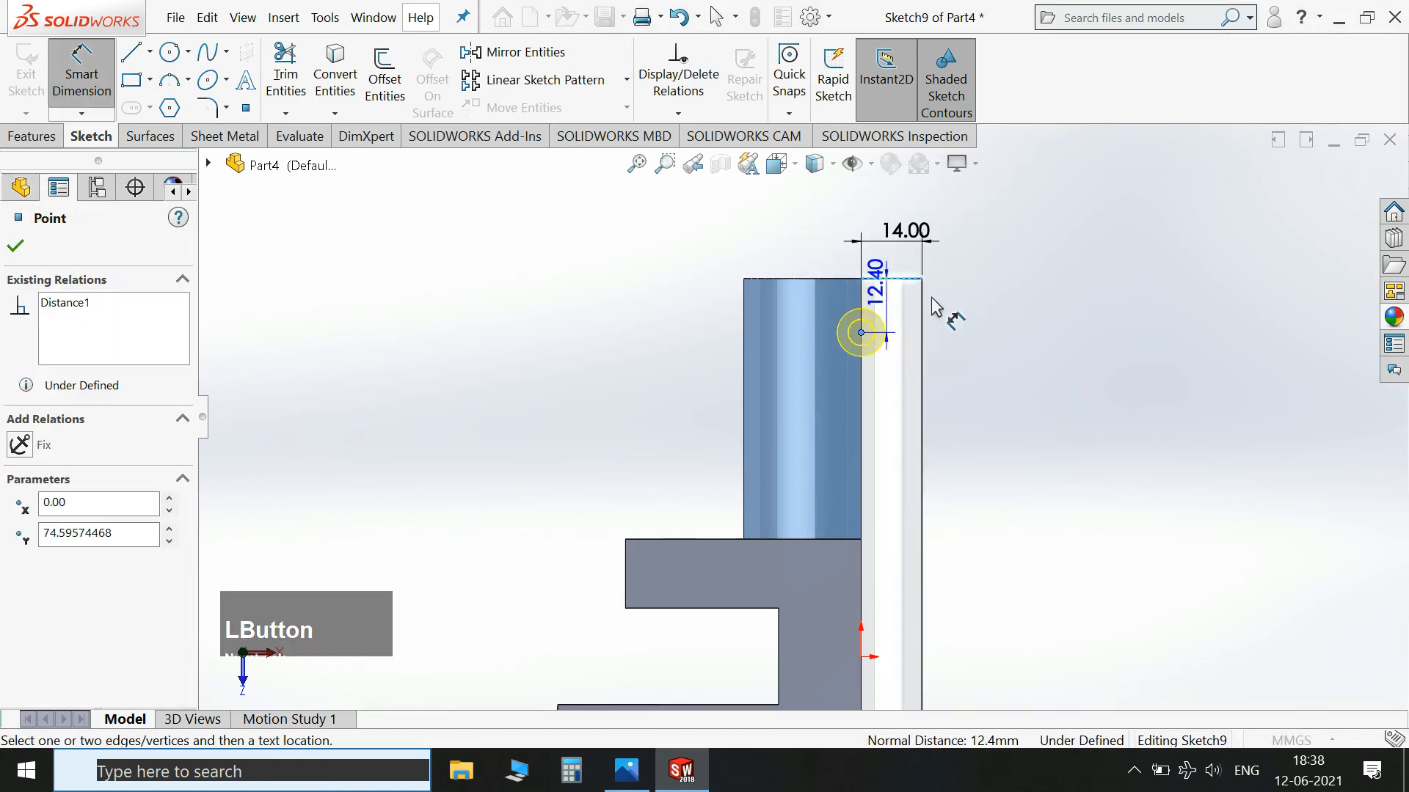
click(994, 301)
text(9)
key(Return)
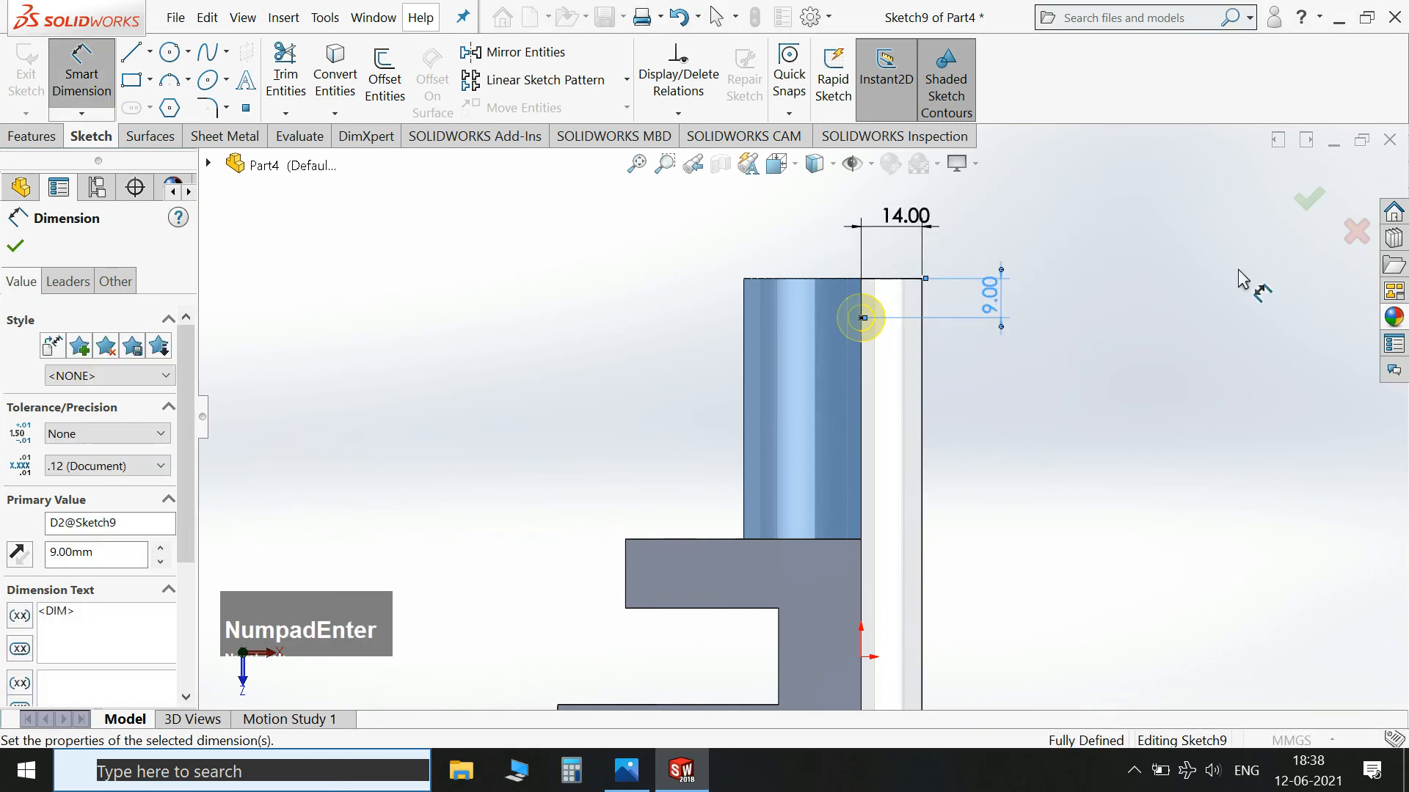
click(1311, 202)
click(1311, 201)
middle_drag(1126, 396, 1157, 352)
click(1159, 352)
middle_drag(1251, 440, 565, 184)
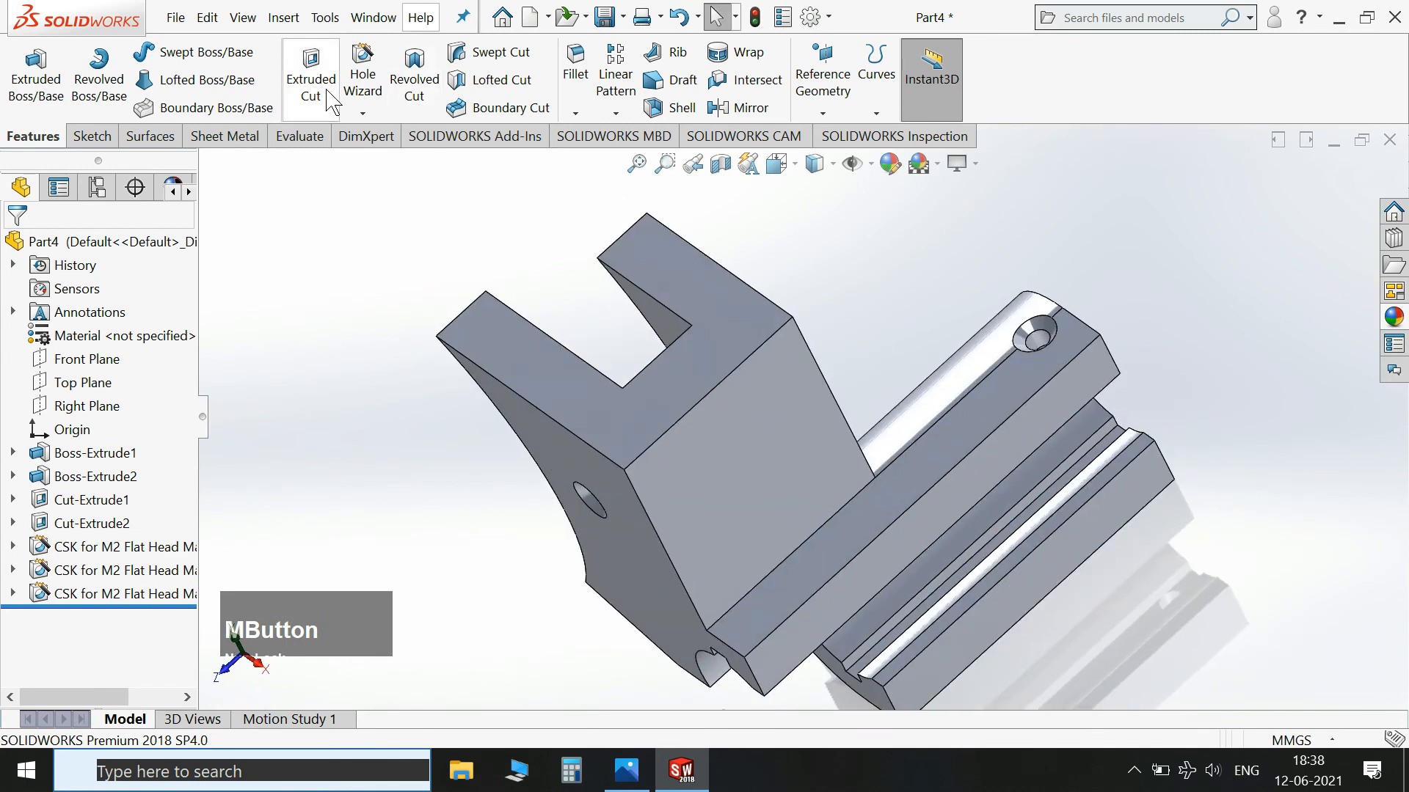
Place a countersunk hole with the same sizing on the flat outer face of the clamp's lower flange, near its rear end.
click(362, 80)
scroll(807, 358, up, 1)
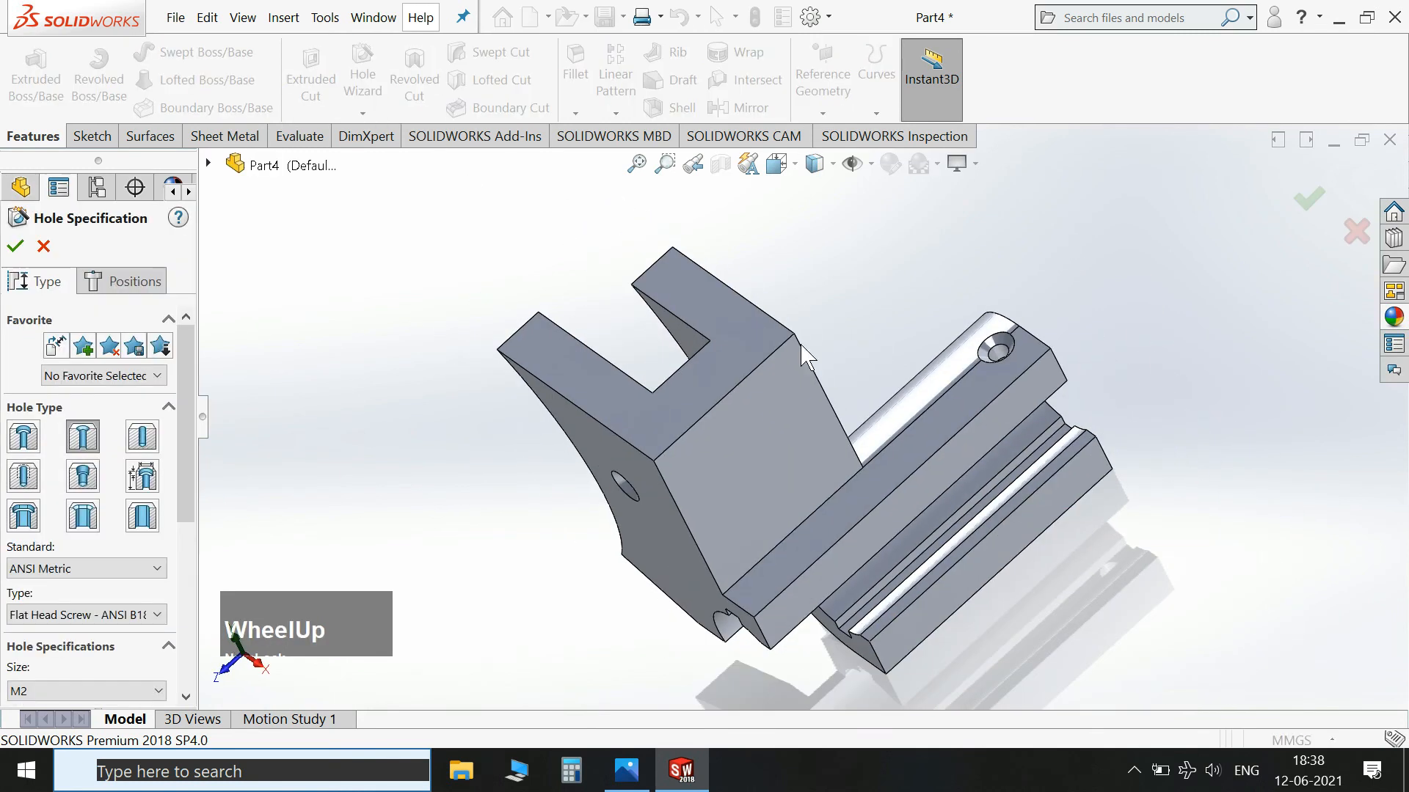
click(119, 288)
middle_drag(1147, 422, 1043, 424)
middle_drag(1141, 490, 957, 301)
click(957, 301)
key(space)
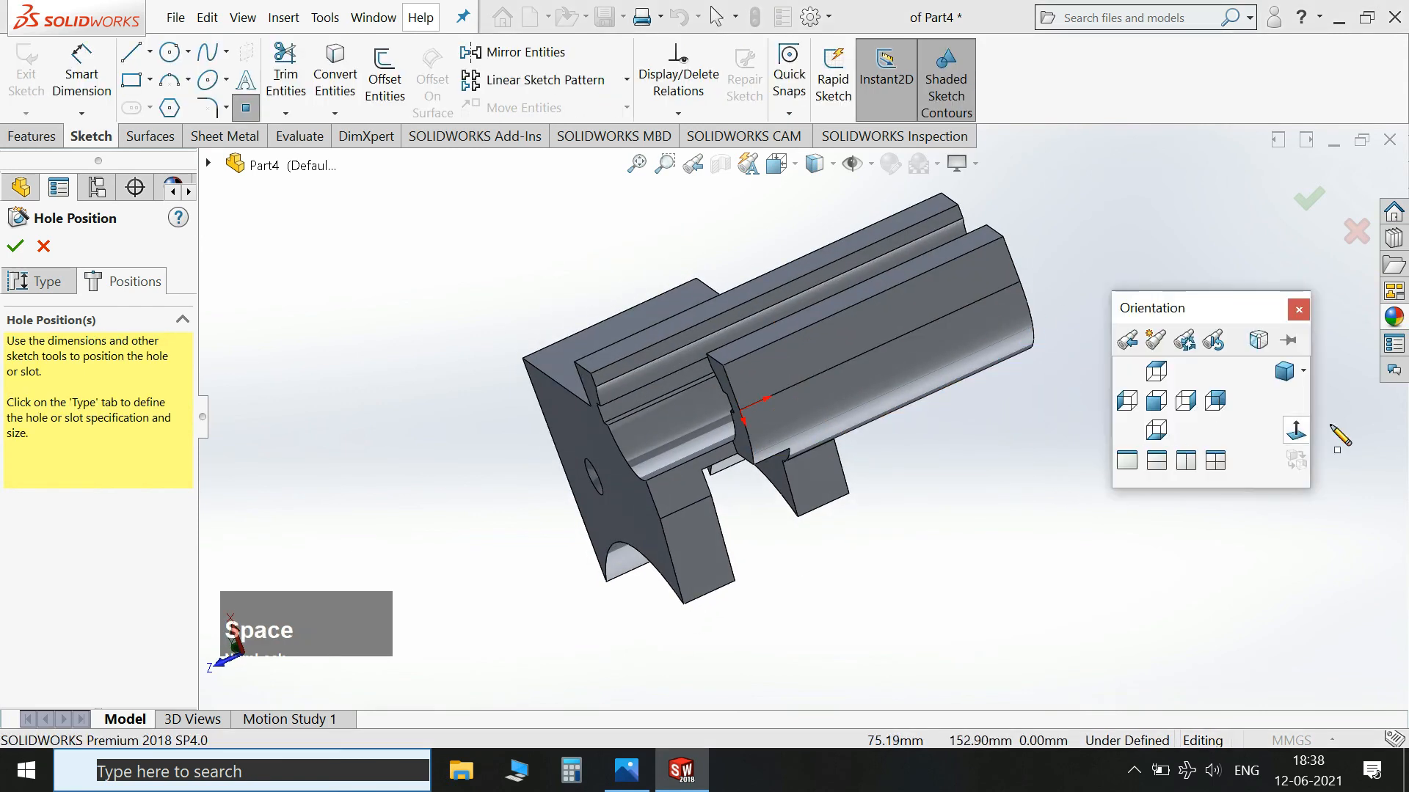
click(1296, 432)
mouse_move(1047, 389)
middle_down()
mouse_move(1016, 418)
mouse_move(869, 327)
middle_up()
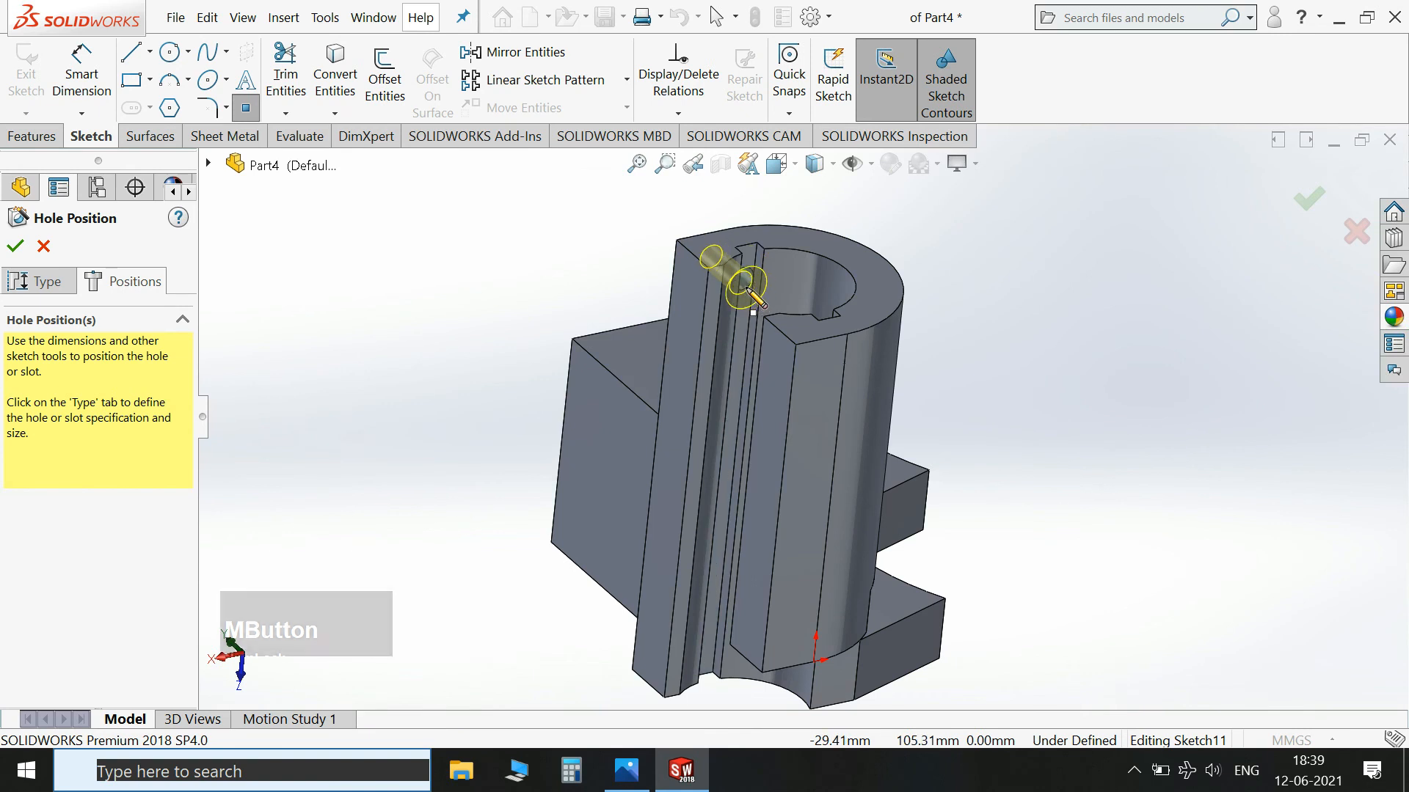
click(843, 367)
click(1308, 202)
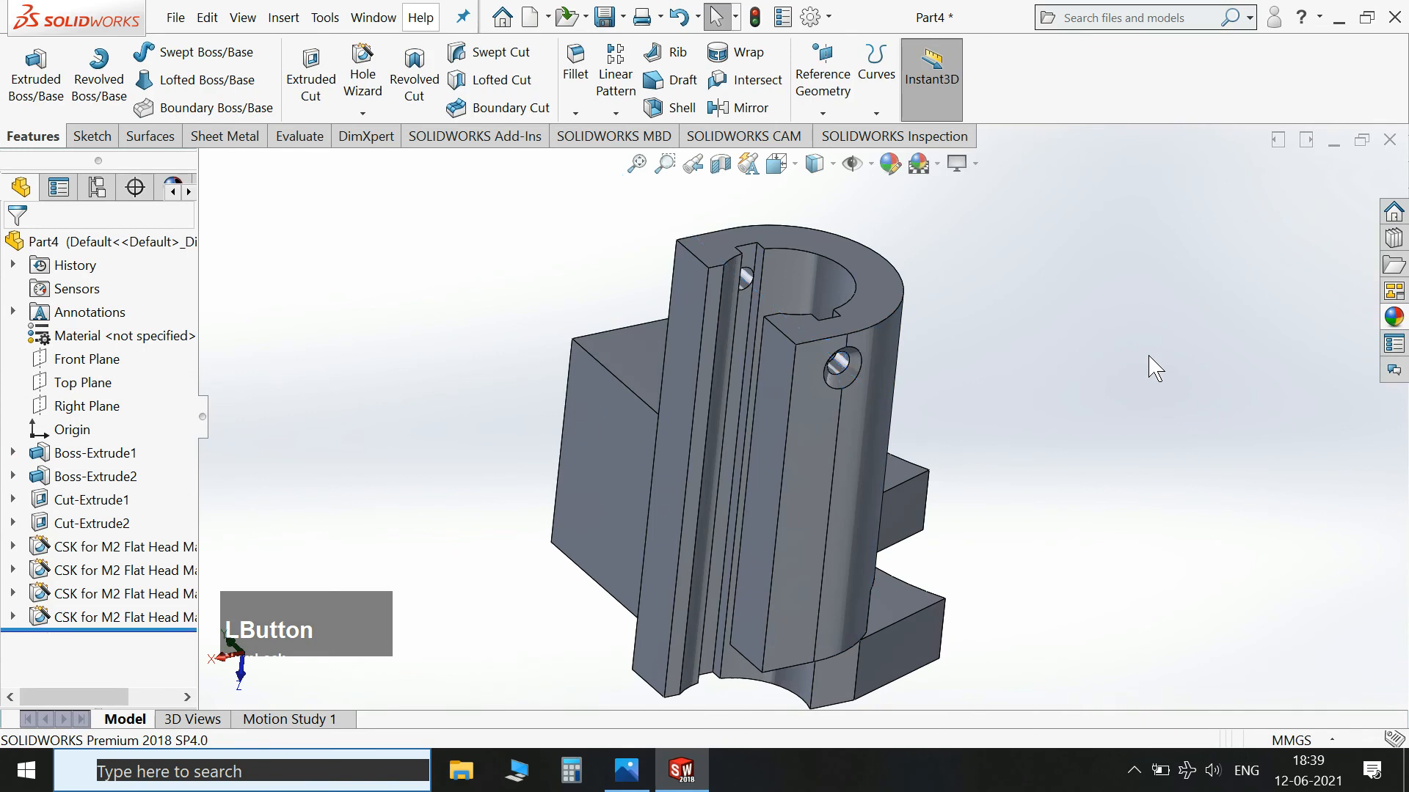
Start a sketch on the arm's flat vertical face above the clamp flanges, oriented normal to that face.
middle_drag(1192, 362, 1196, 644)
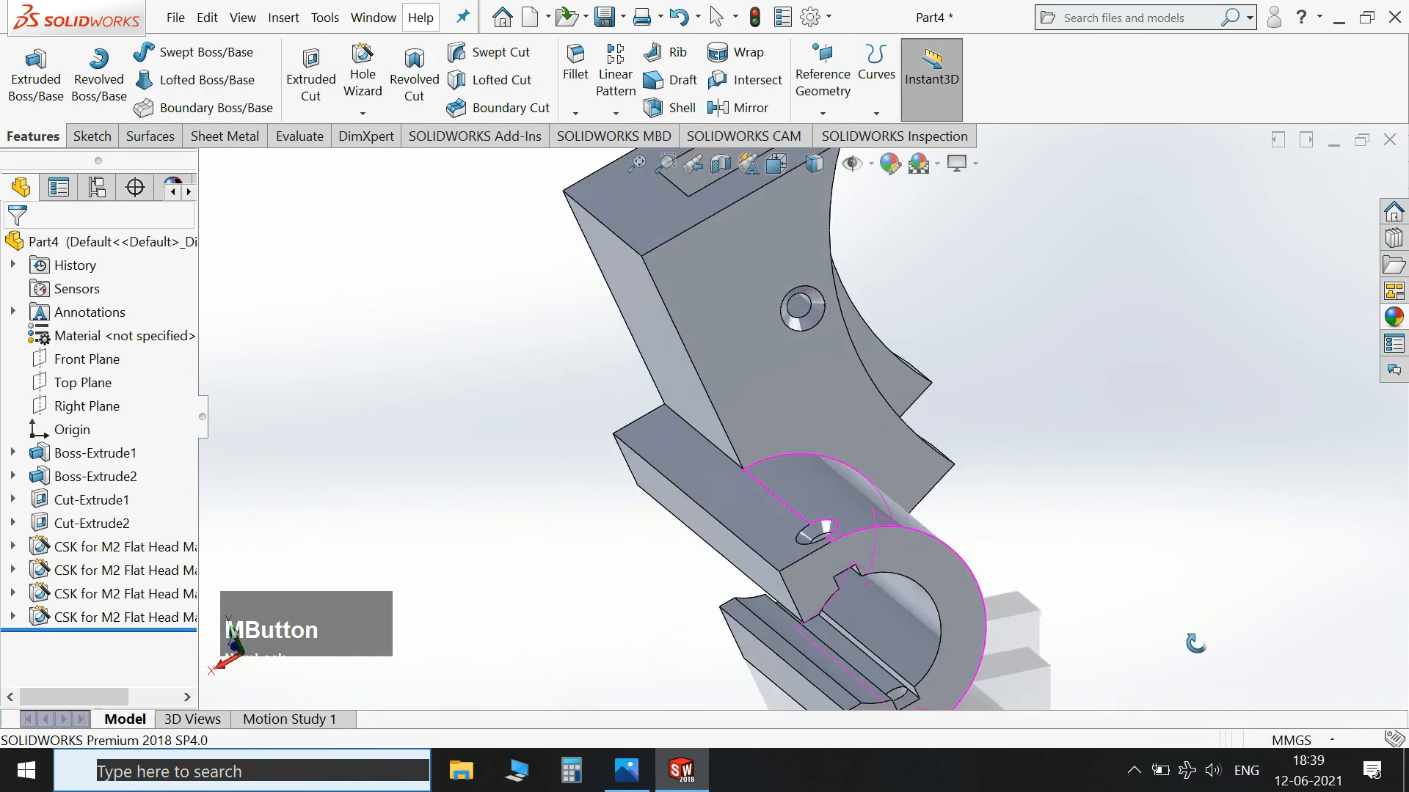
scroll(1054, 446, up, 2)
scroll(878, 612, down, 3)
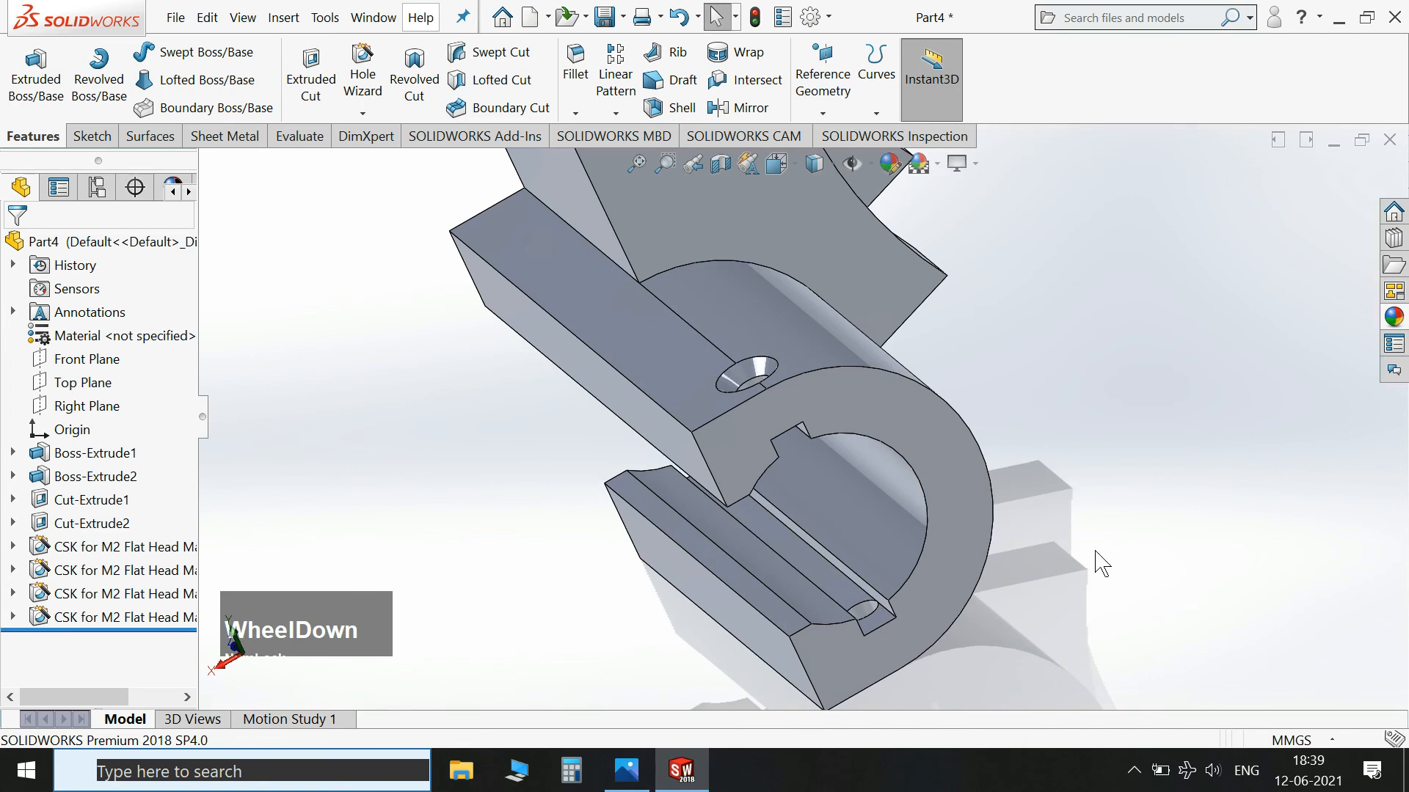
middle_drag(1101, 563, 1299, 484)
key(space)
click(1369, 565)
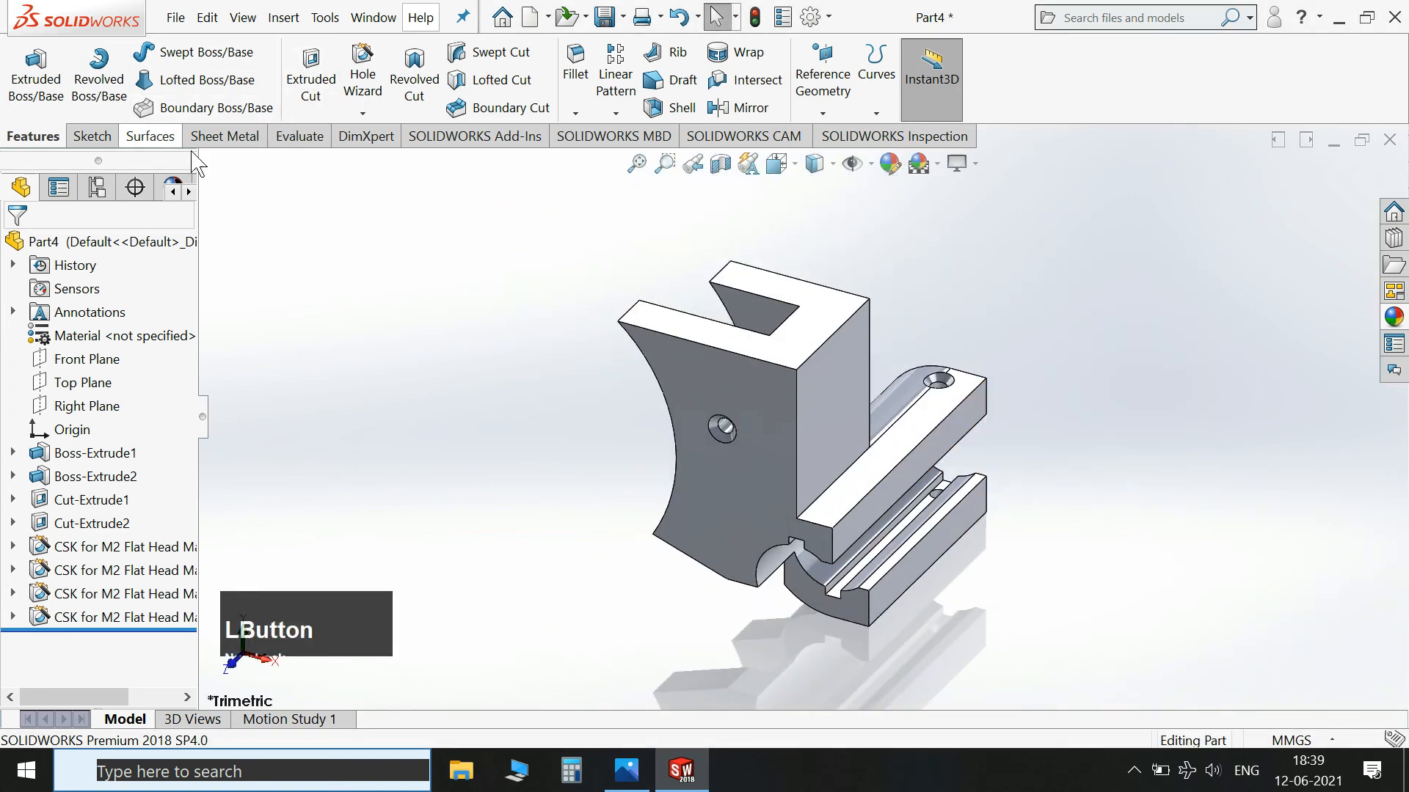
click(829, 396)
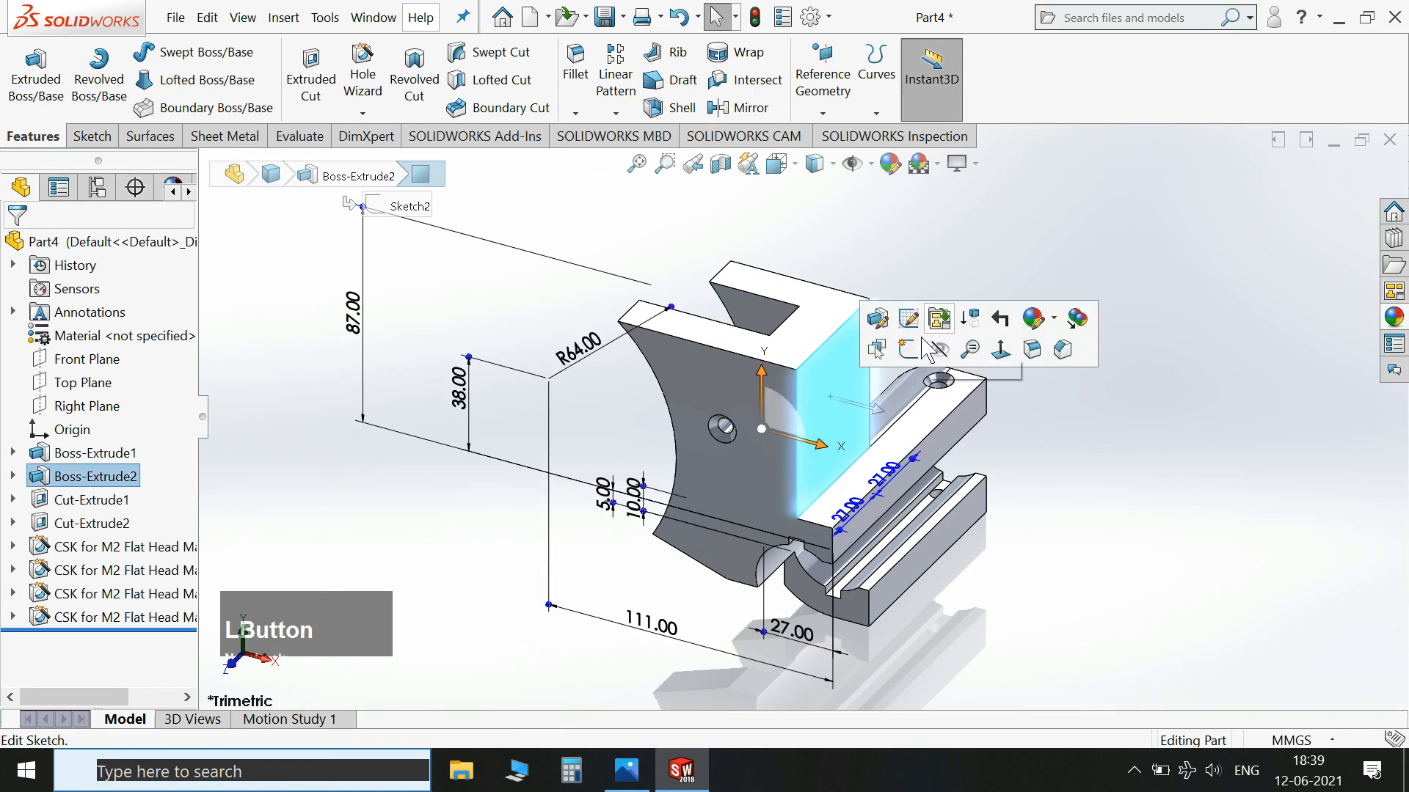
click(909, 350)
key(space)
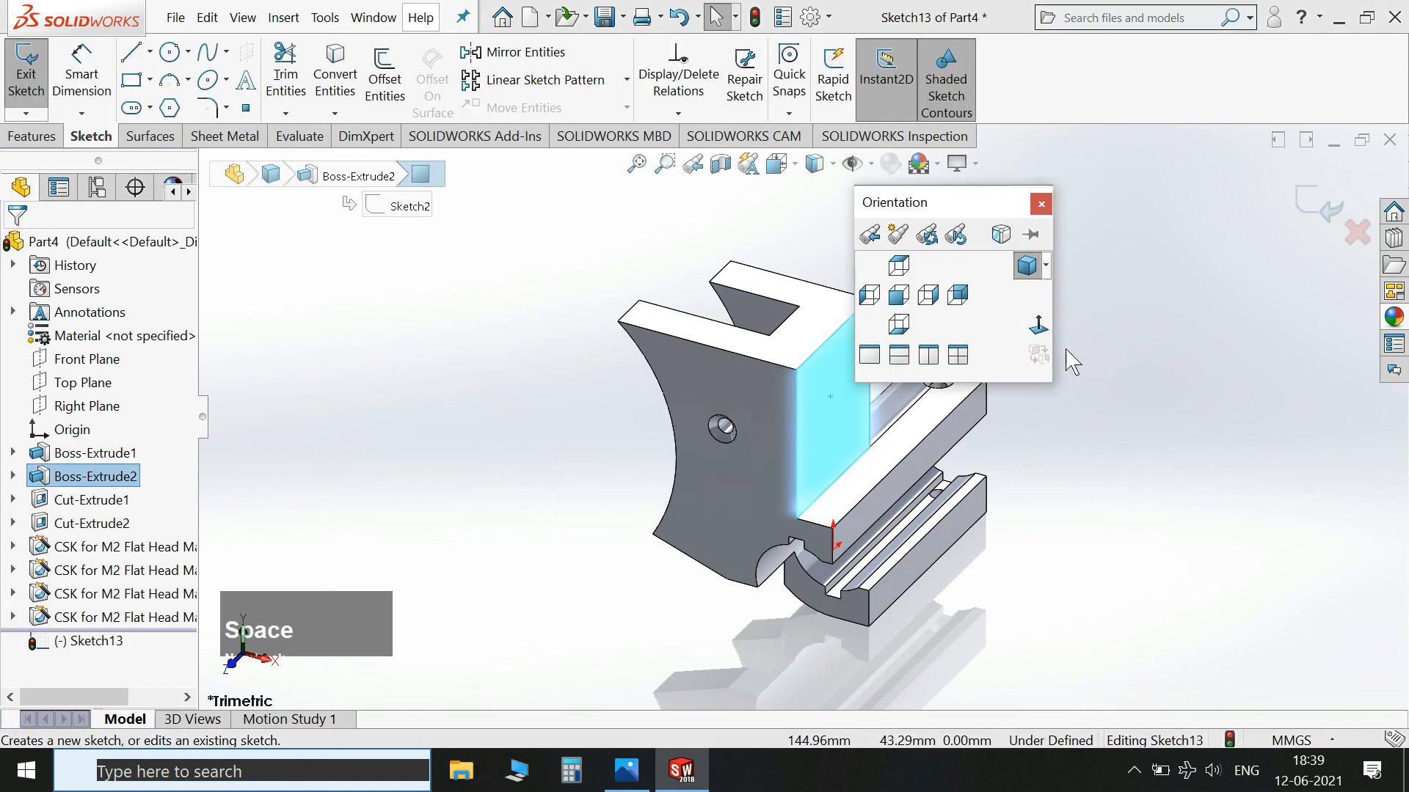
click(1036, 323)
scroll(770, 220, up, 1)
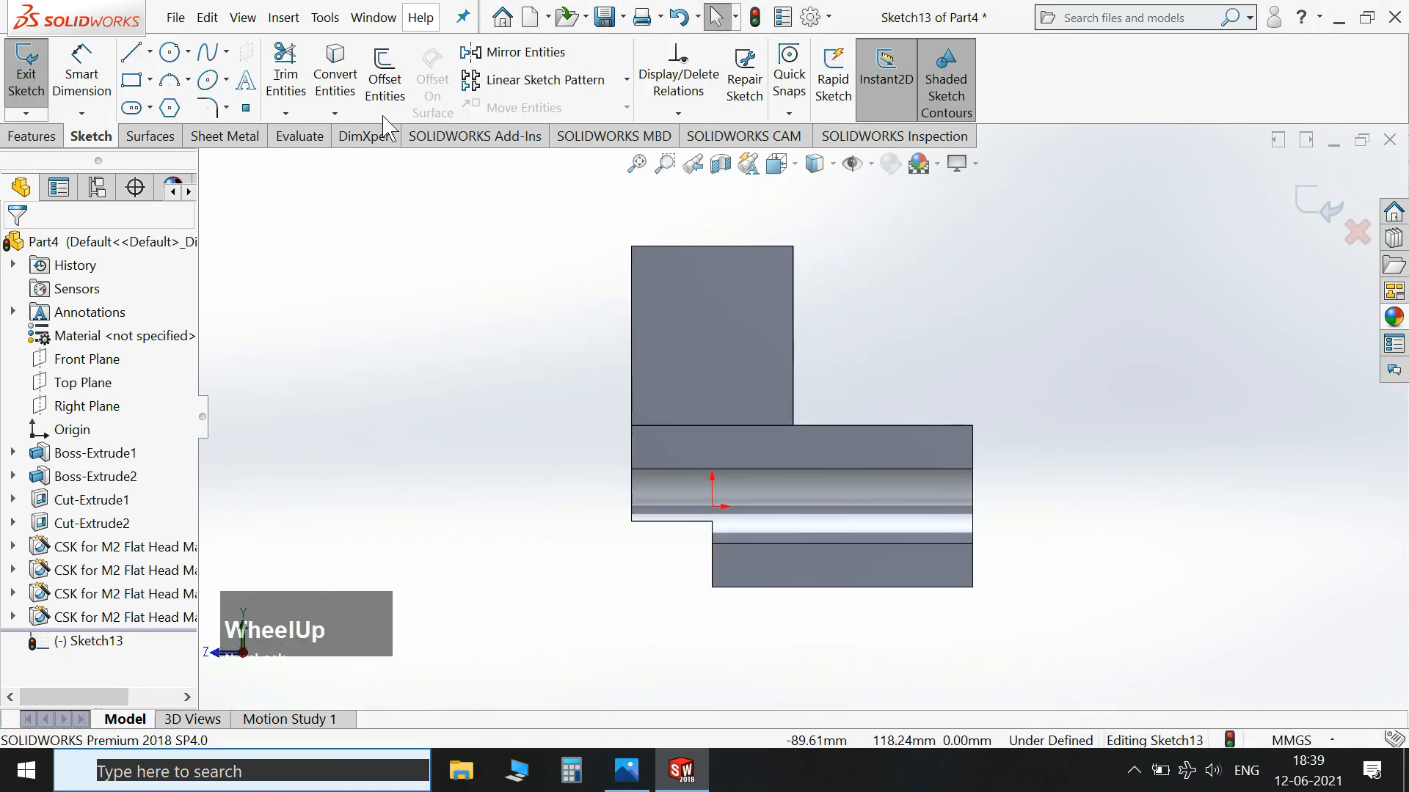
Sketch a vertical centerpoint straight slot about 55 mm long overall and 11 mm wide on the arm face, centred above the origin.
click(149, 110)
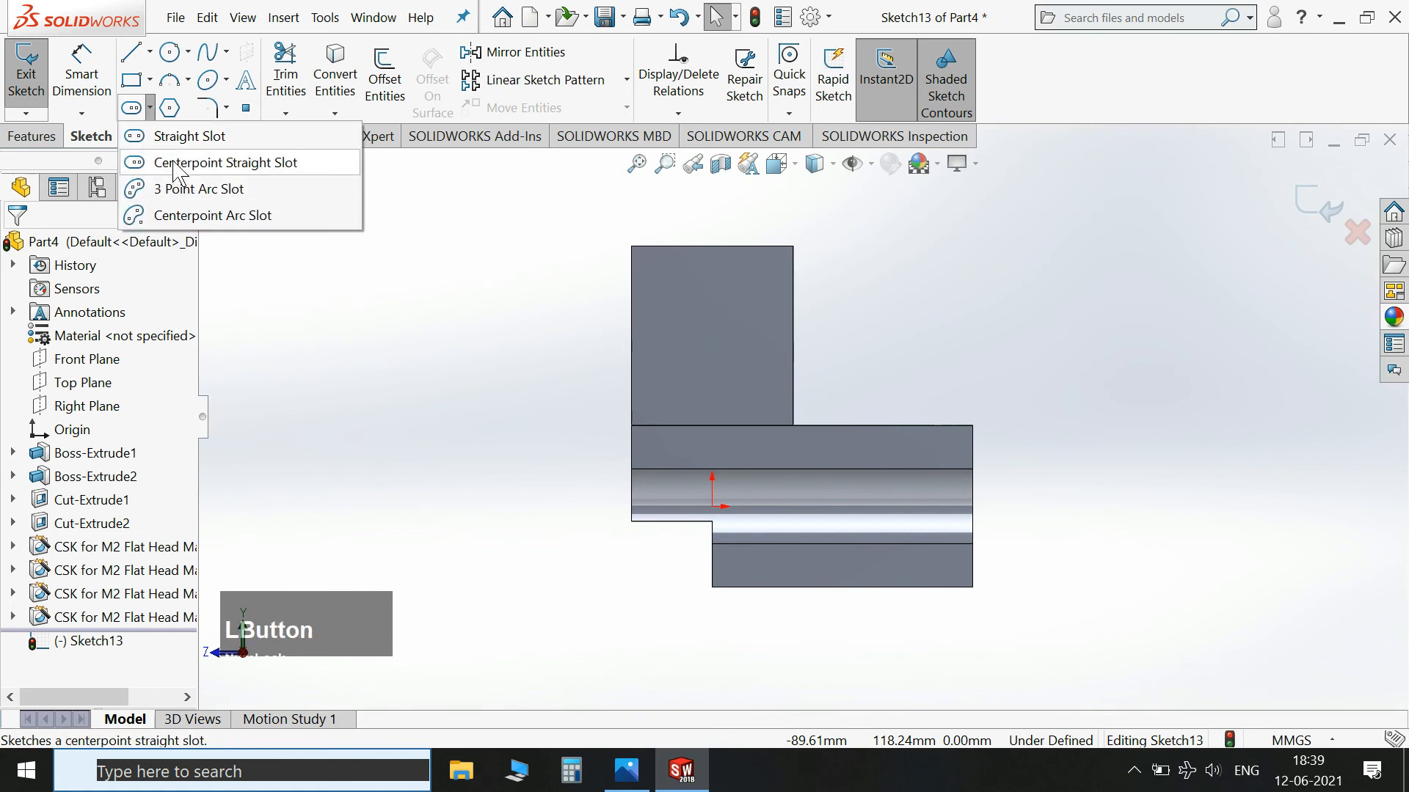
click(270, 163)
click(712, 339)
click(712, 274)
click(728, 294)
Dimension the slot's overall length, from arc end to arc end, as 54 mm.
click(82, 74)
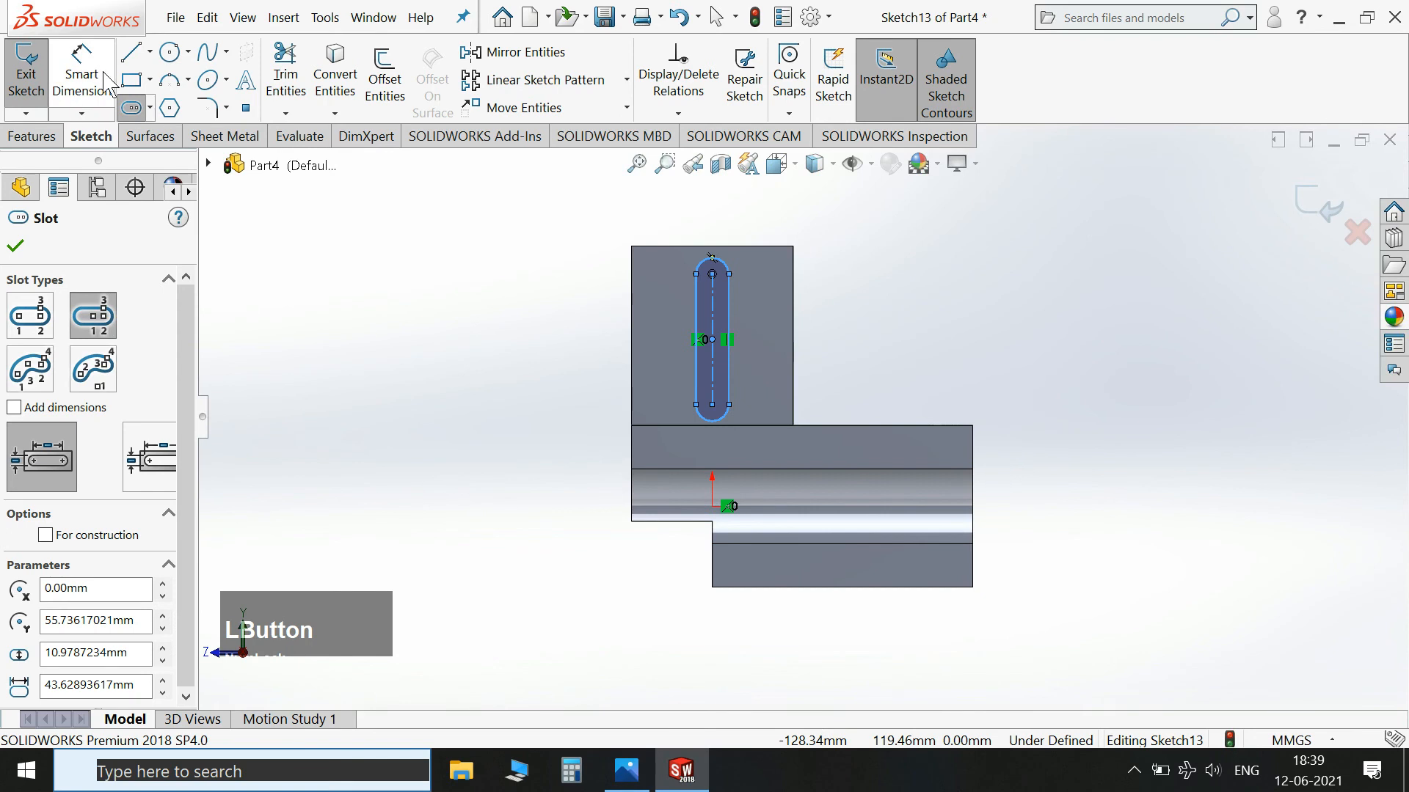
scroll(733, 408, down, 1)
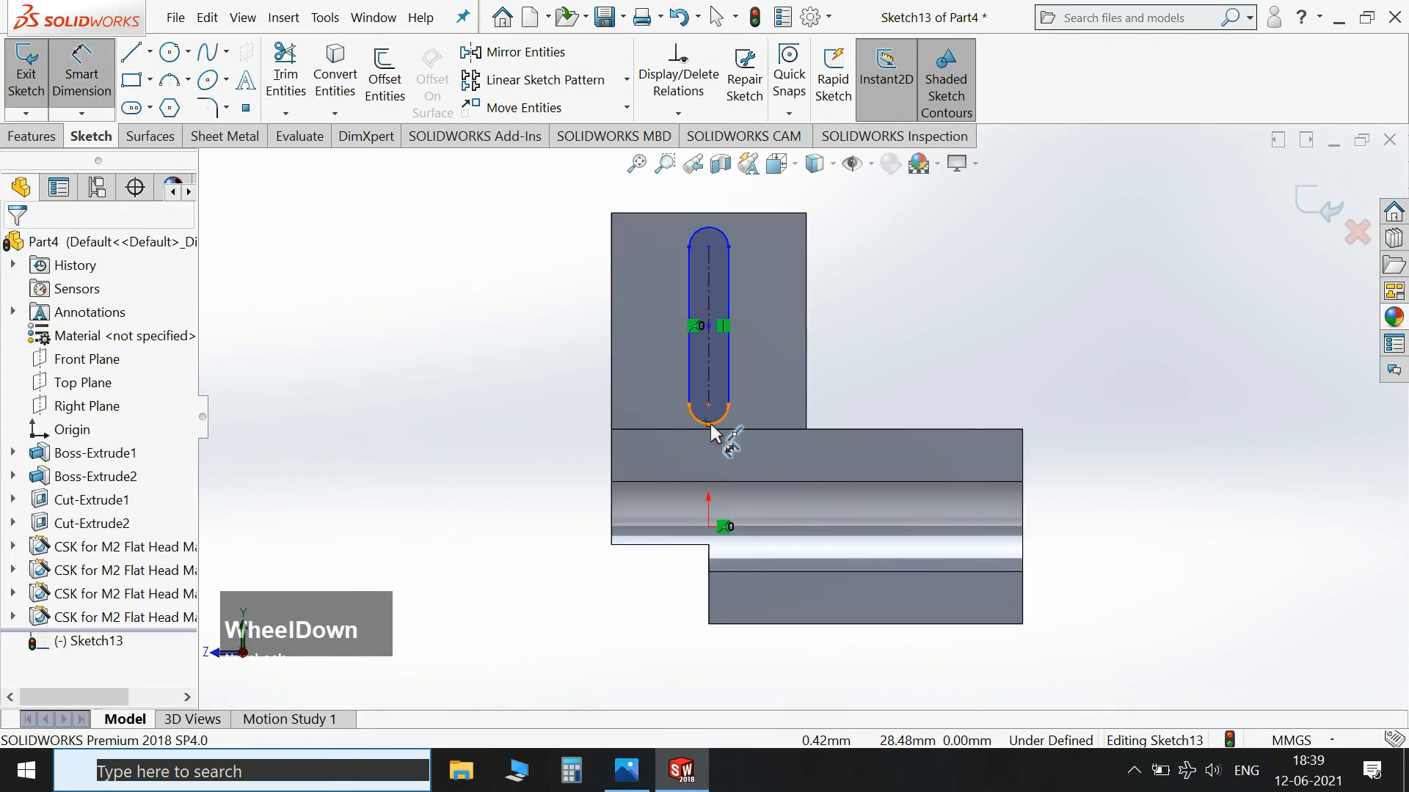
click(711, 424)
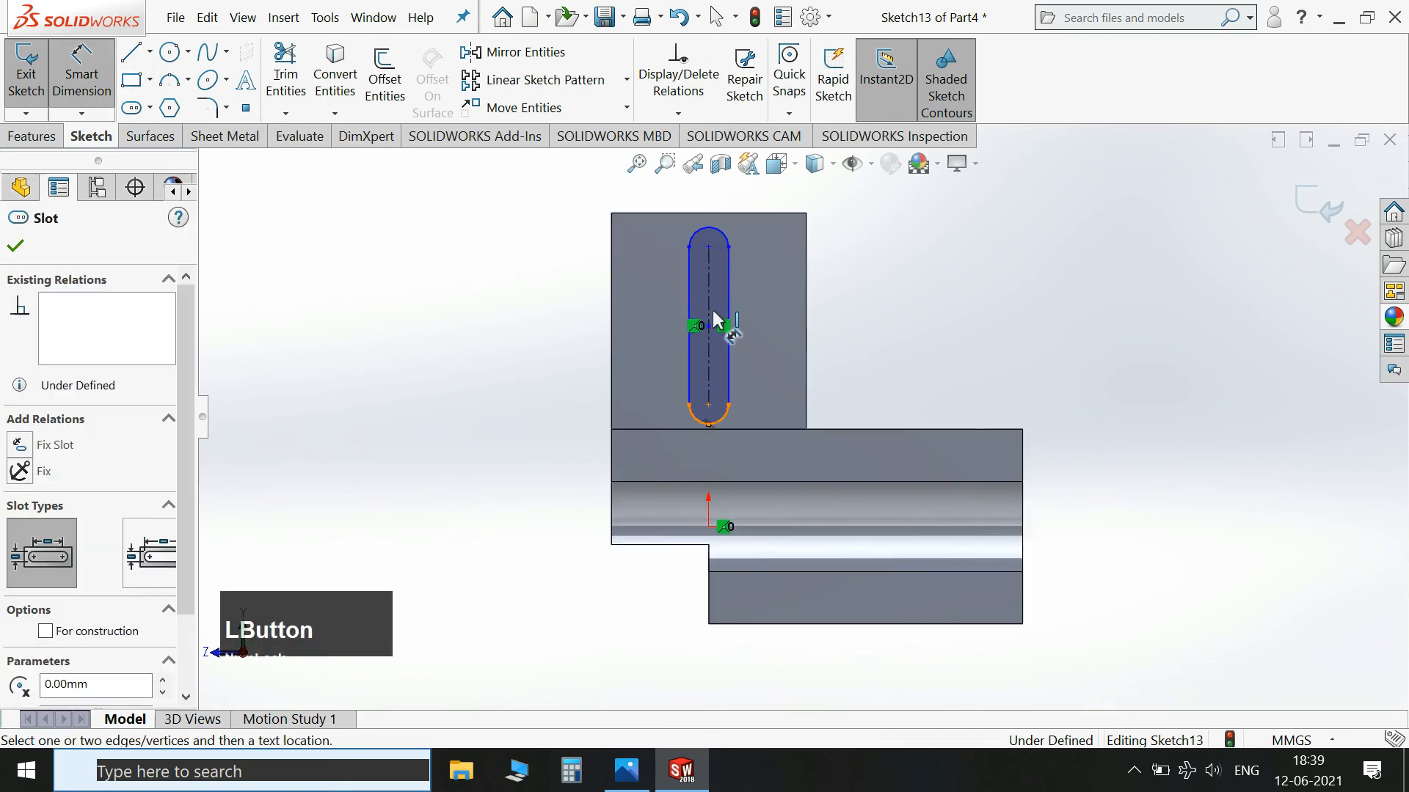
click(709, 234)
click(902, 316)
text(54.60765957mm)
key(Return)
Check the drawing and dimension the slot's upper arc centre 78 mm above the origin.
click(616, 782)
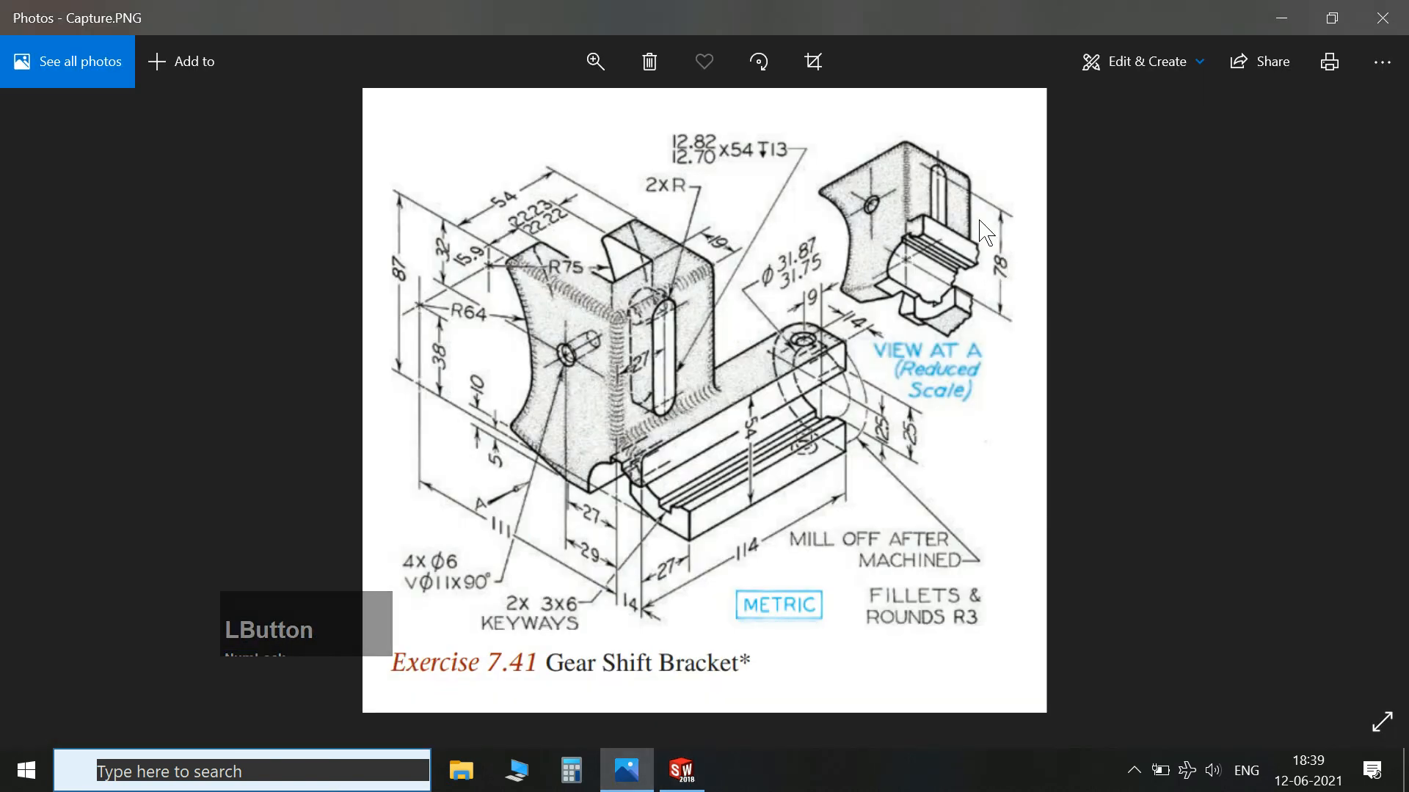
click(682, 770)
click(710, 265)
click(708, 526)
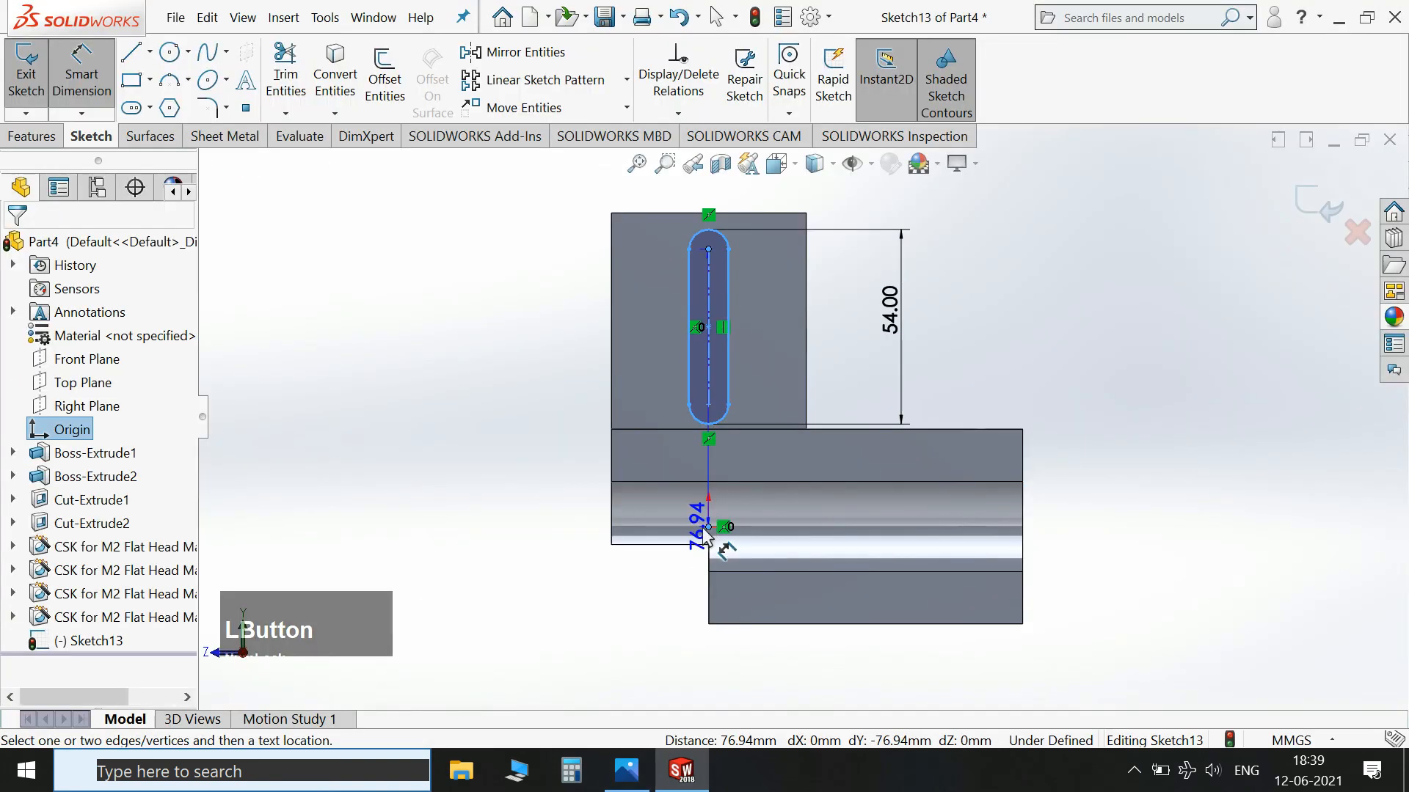
click(534, 399)
text(7)
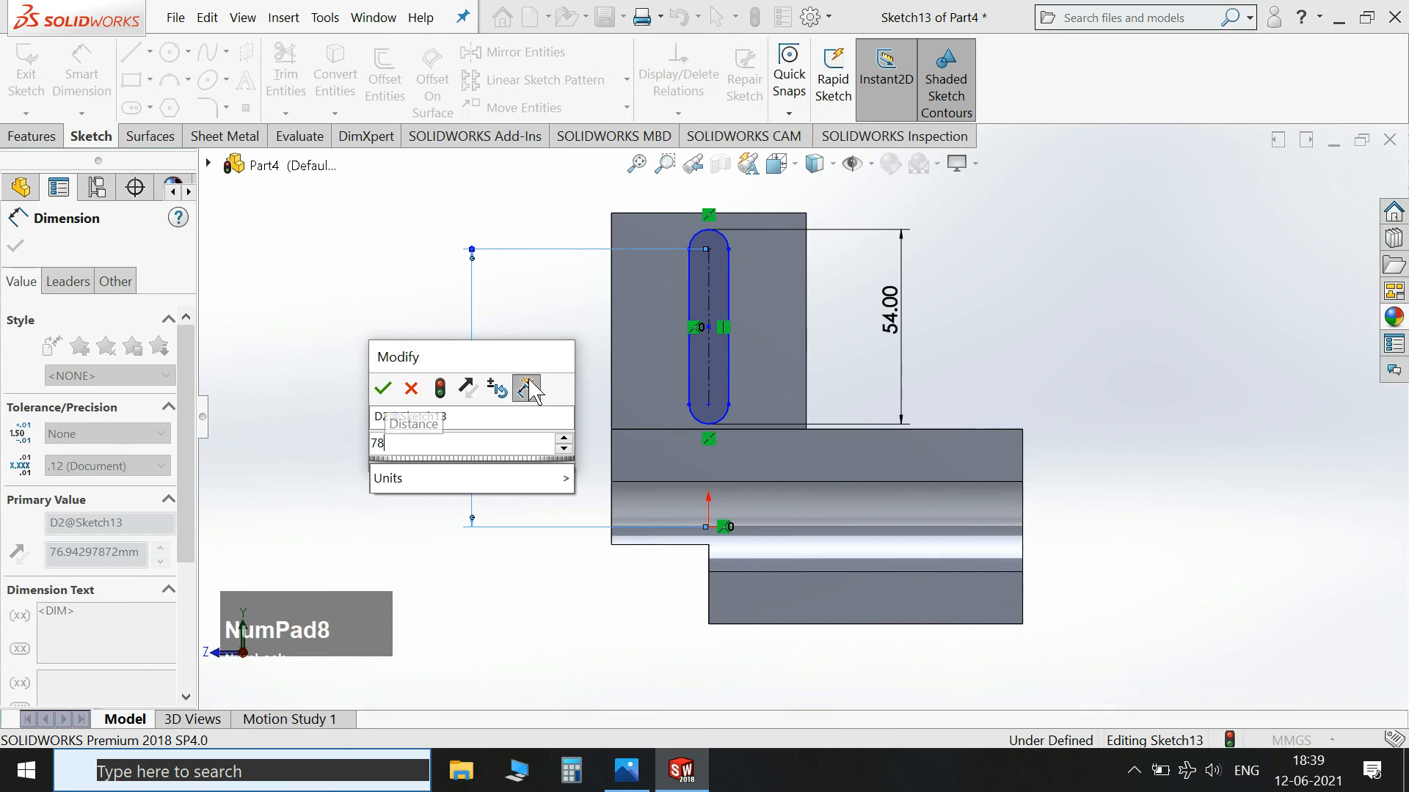
text(8)
key(KP_Enter)
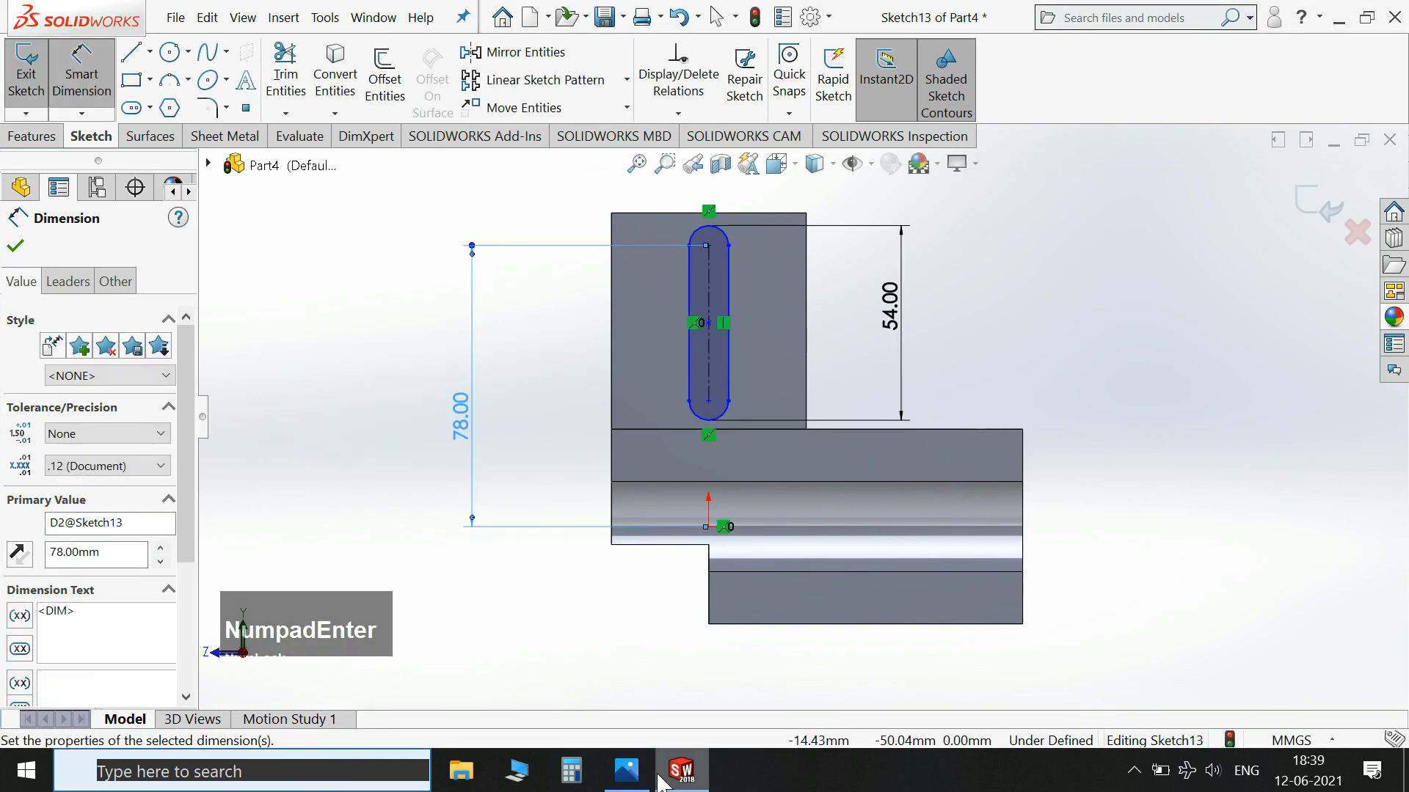
Check the drawing, dimension the slot's width as 12.76 mm and finish the sketch.
click(638, 775)
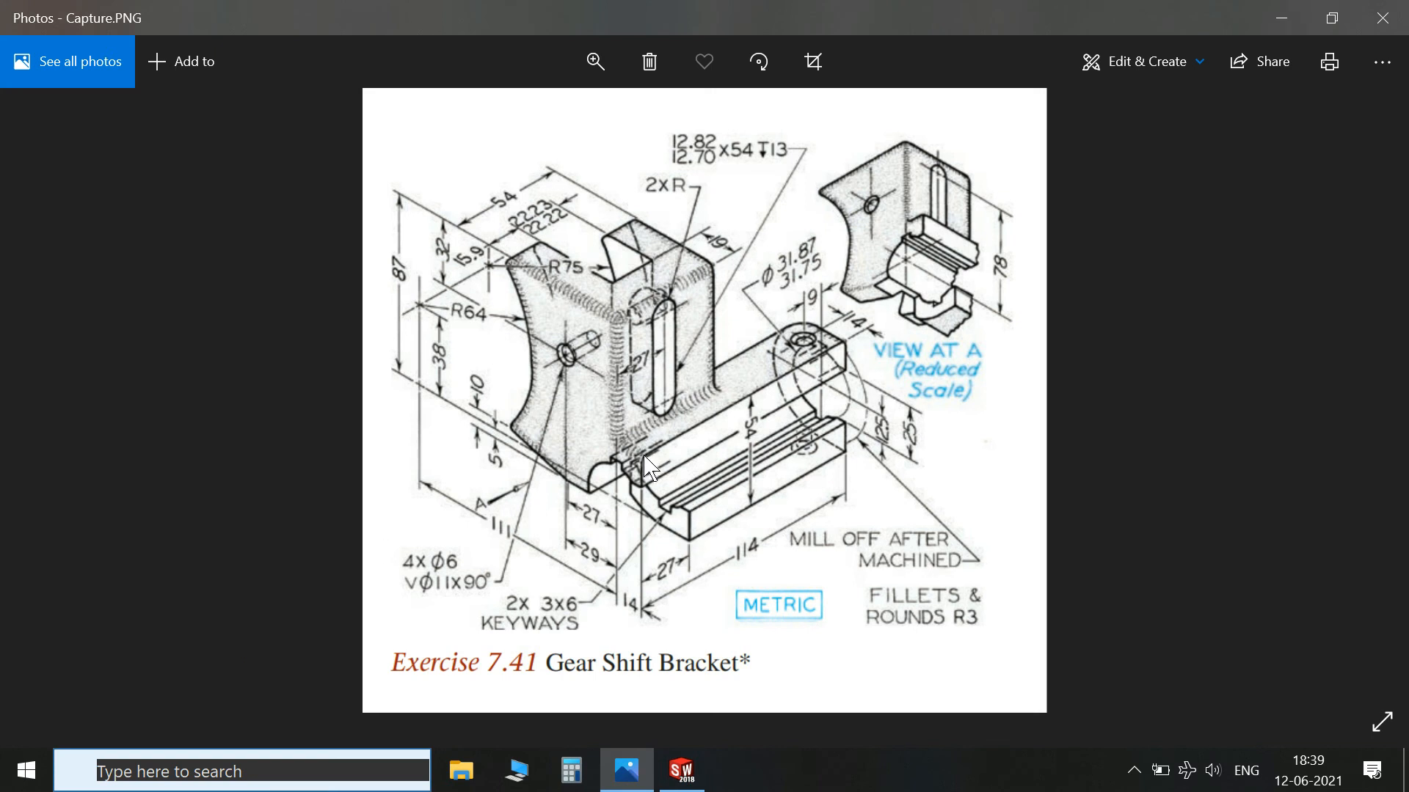
click(682, 770)
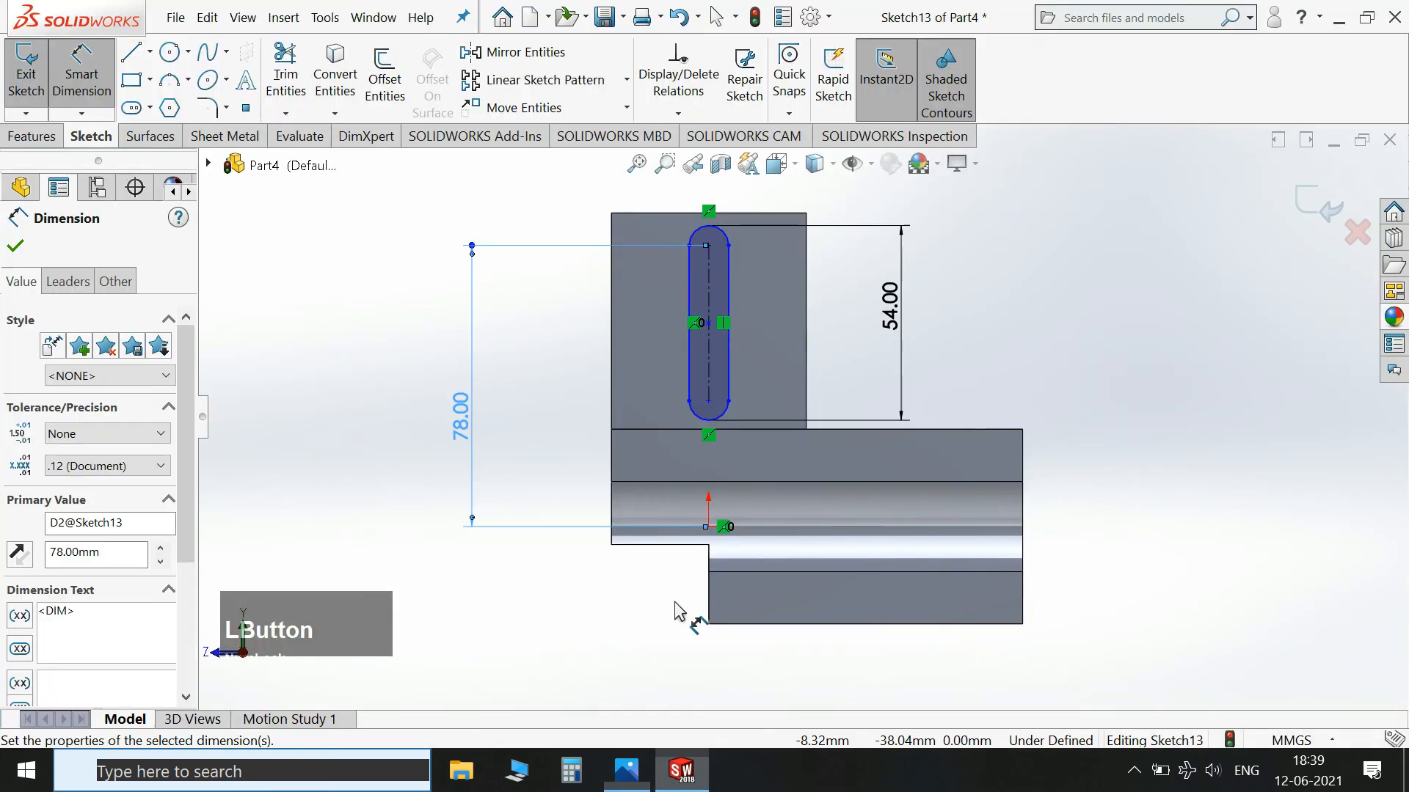
click(730, 306)
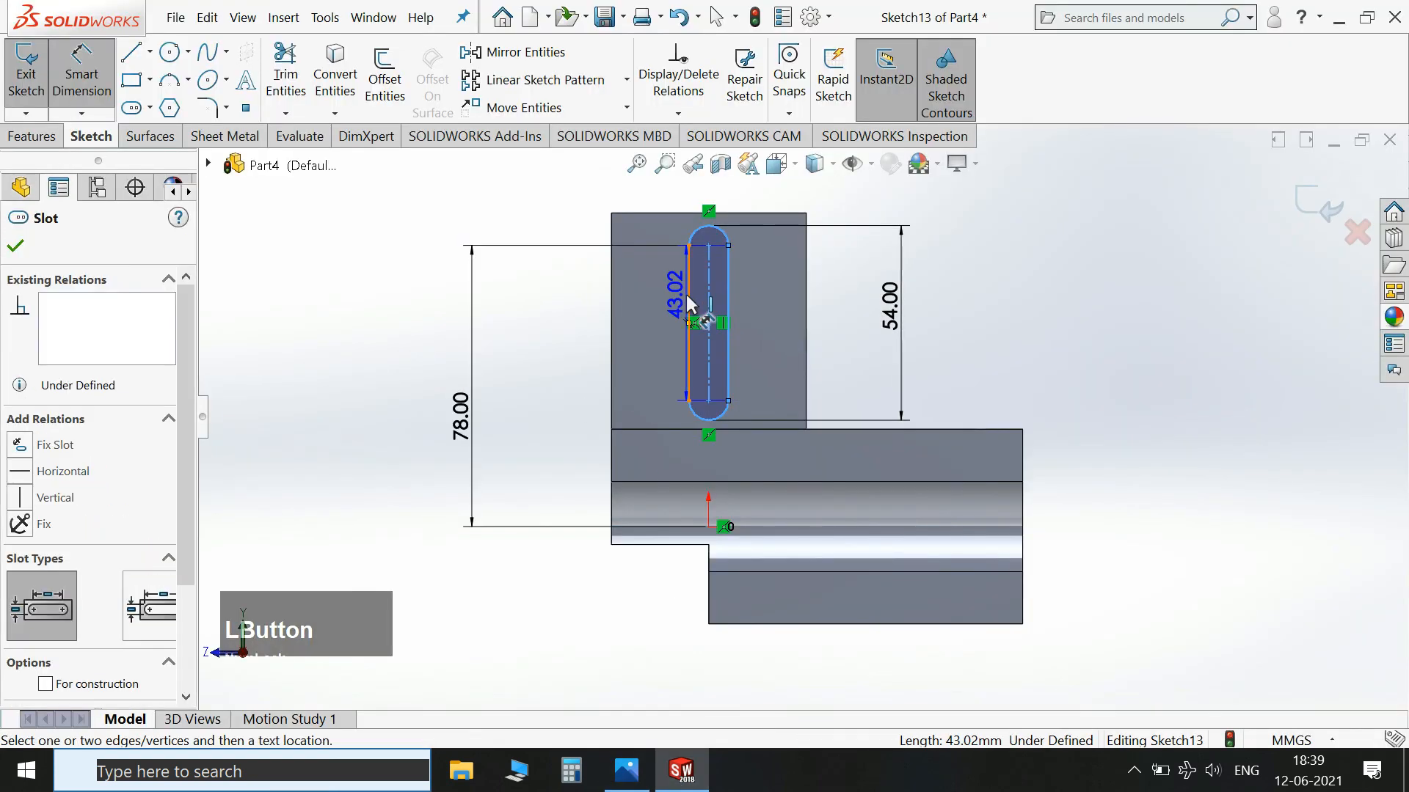
click(765, 300)
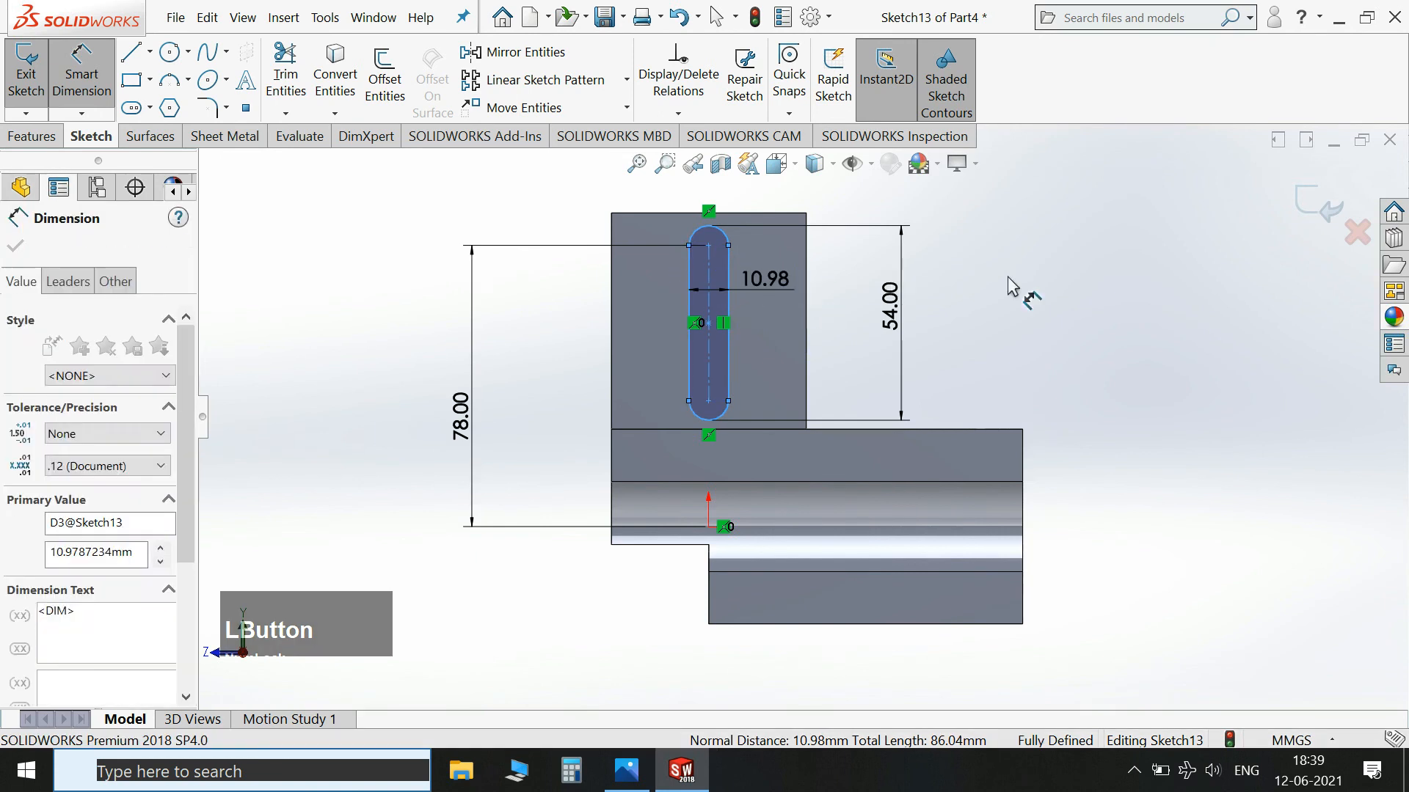
text(12.76)
key(KP_Enter)
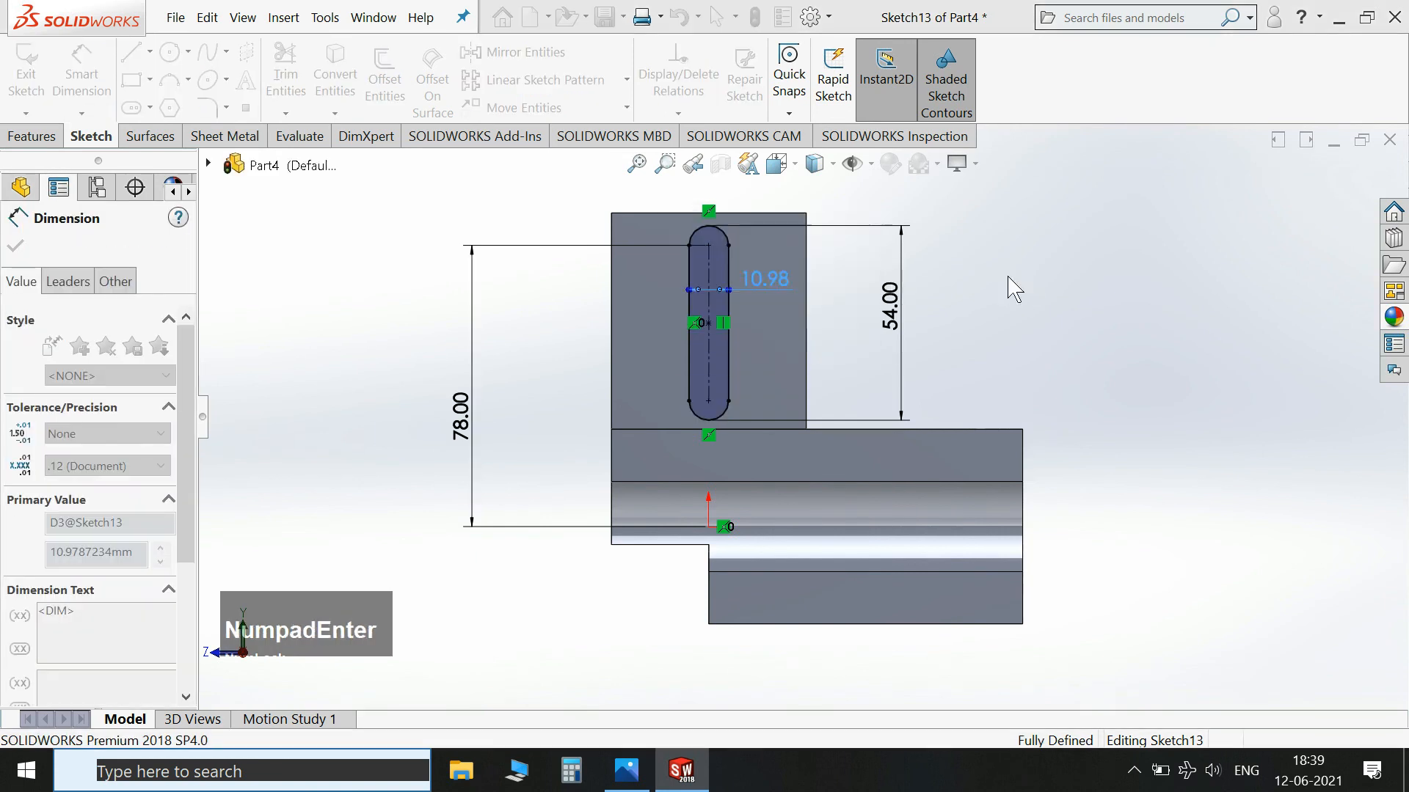
scroll(736, 262, up, 1)
scroll(736, 263, down, 2)
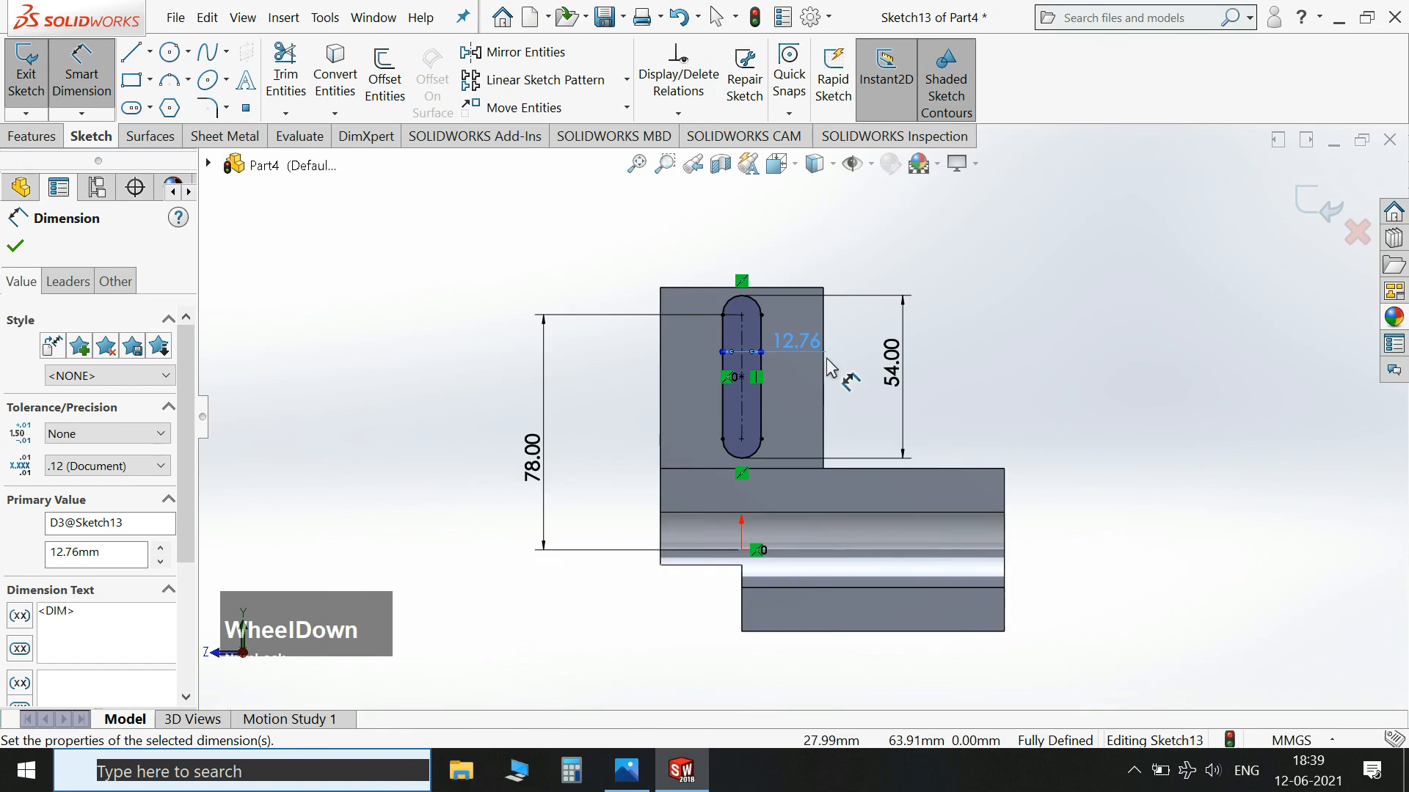
scroll(766, 417, down, 1)
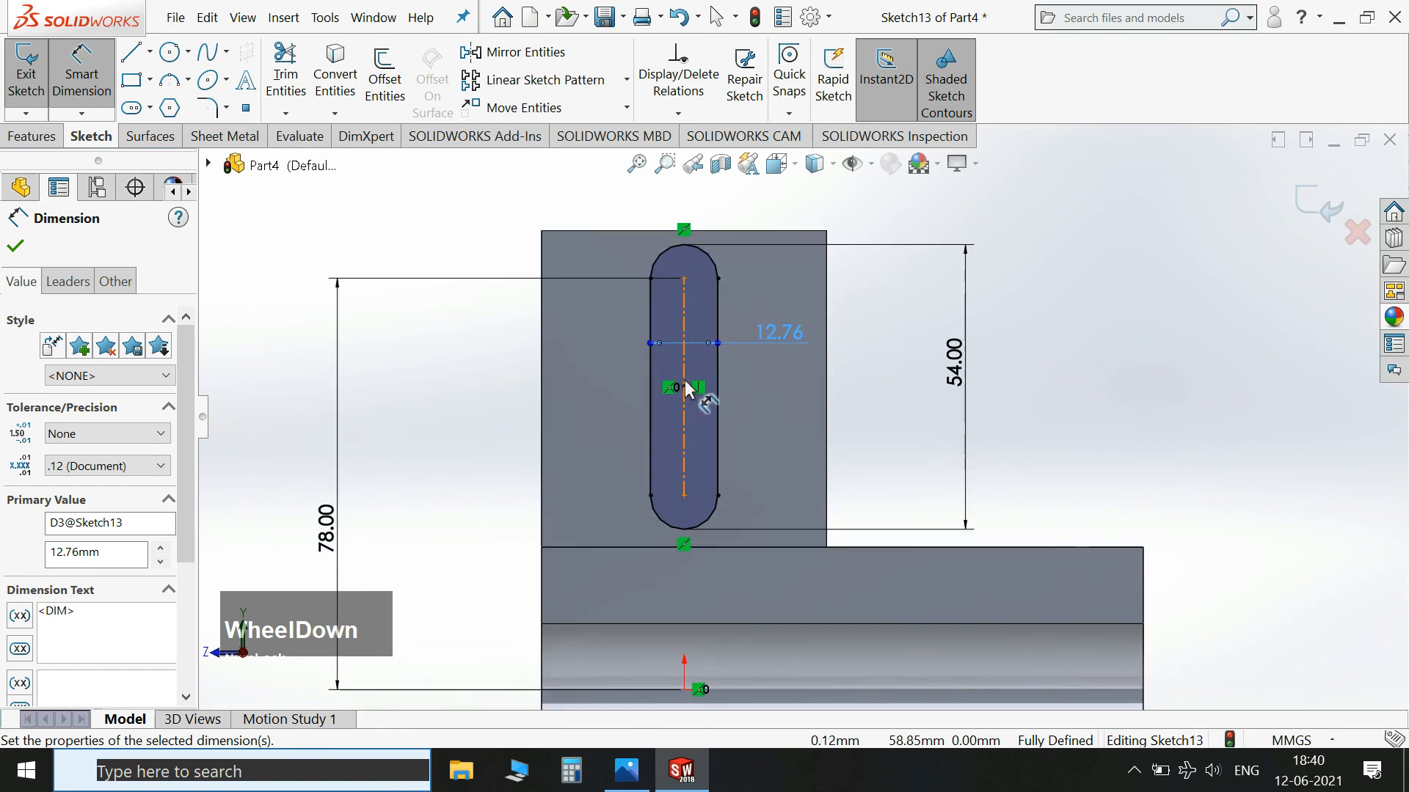
scroll(844, 411, up, 2)
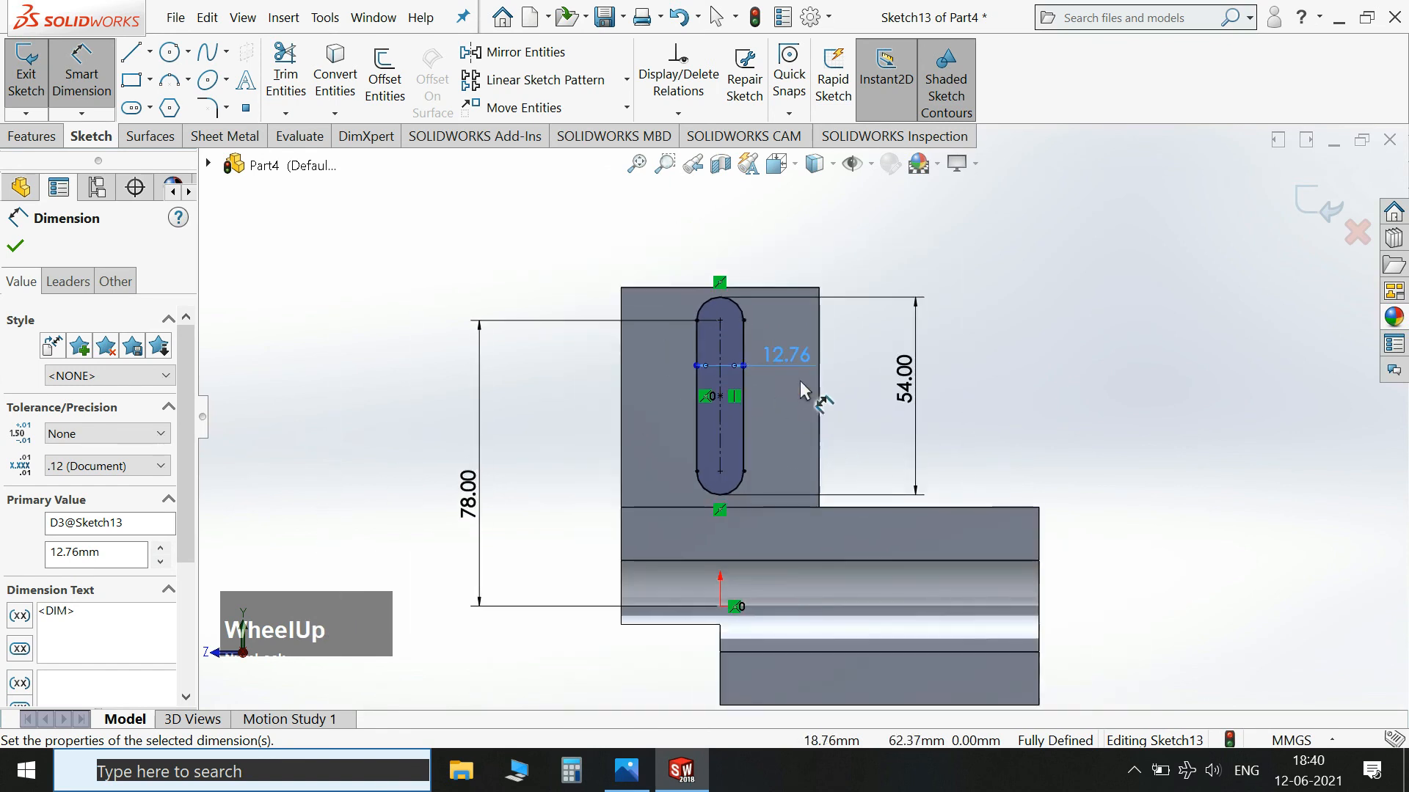
click(1295, 207)
Extrude-cut the slot sketch 13 mm blind into the arm, as given on the drawing.
key(space)
click(1191, 234)
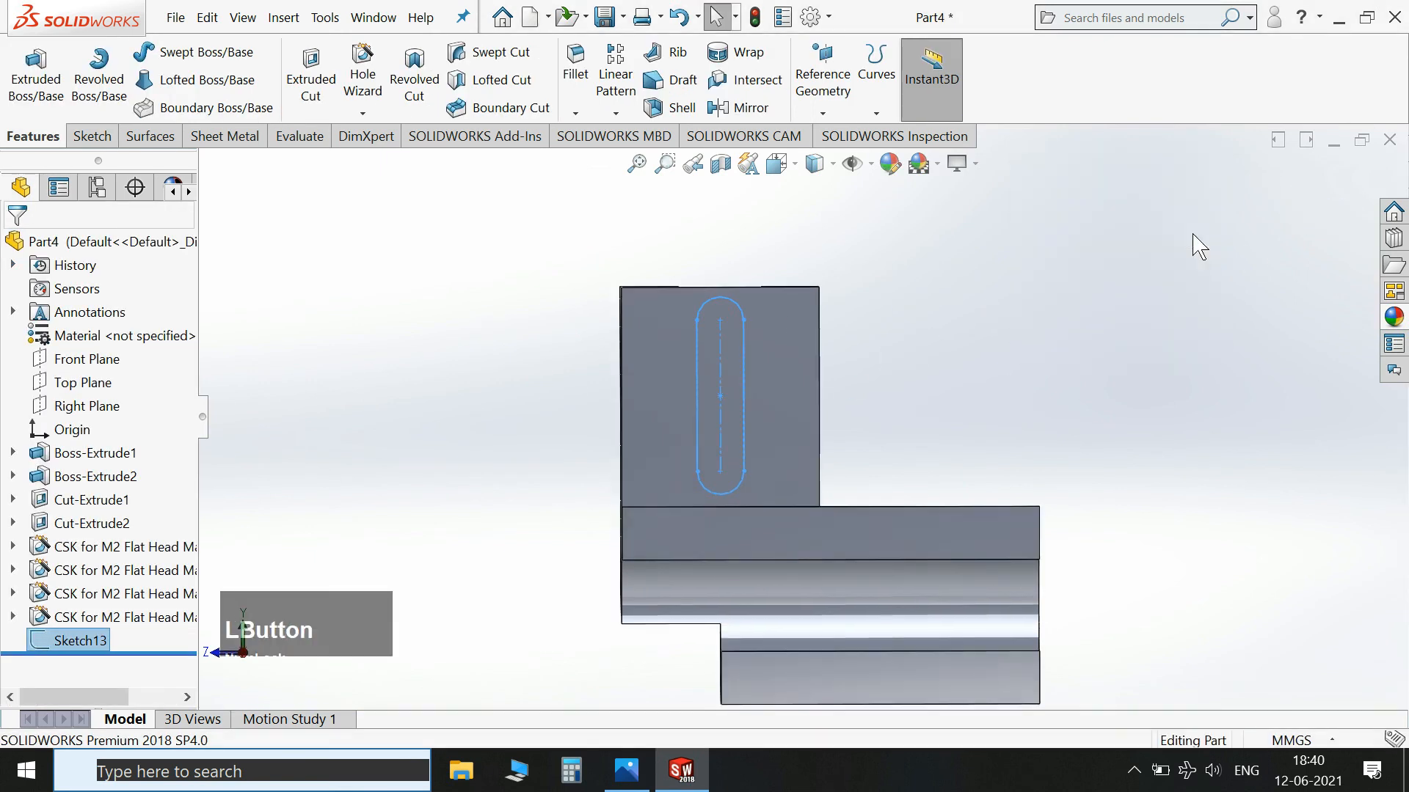
click(311, 74)
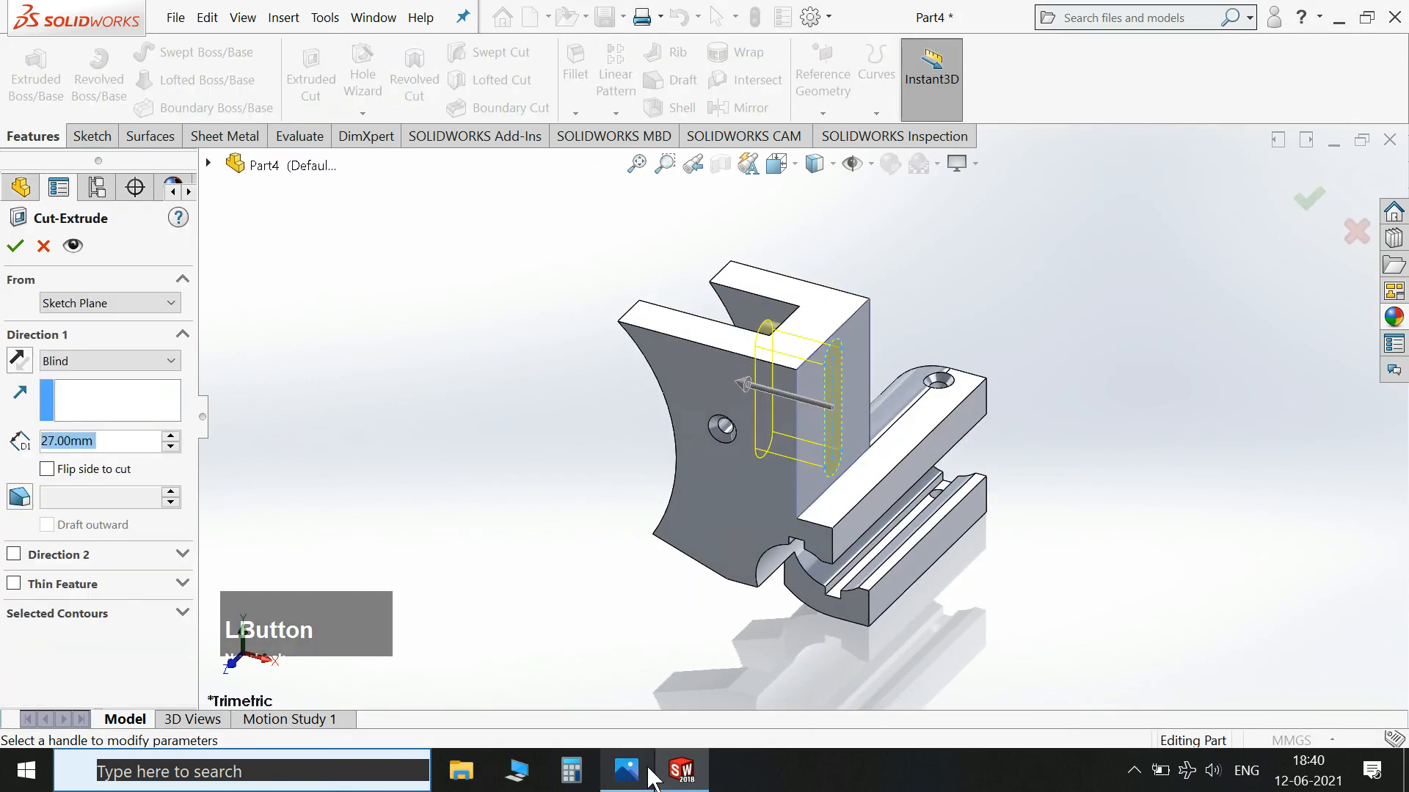
click(650, 775)
click(682, 771)
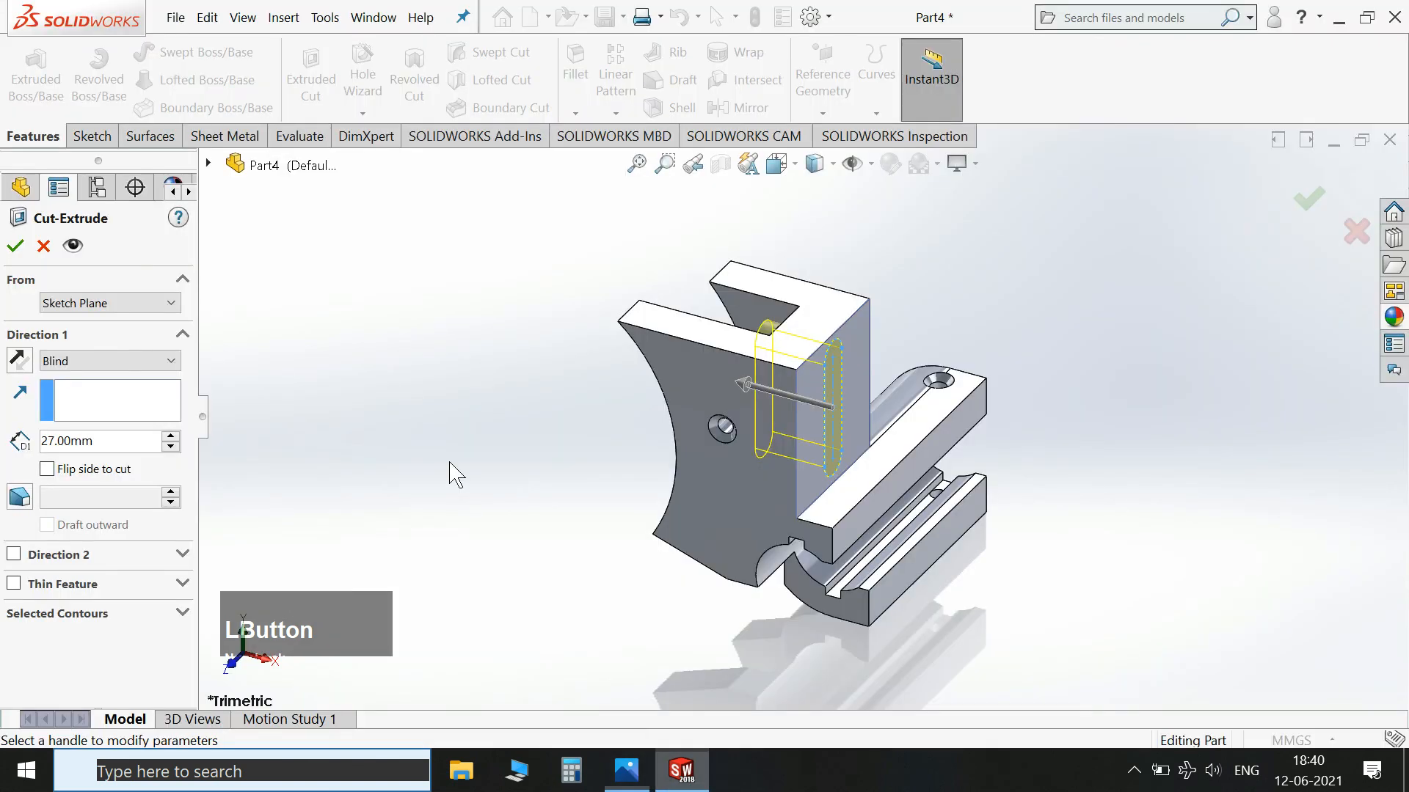
click(162, 436)
text(13)
key(KP_Enter)
click(16, 245)
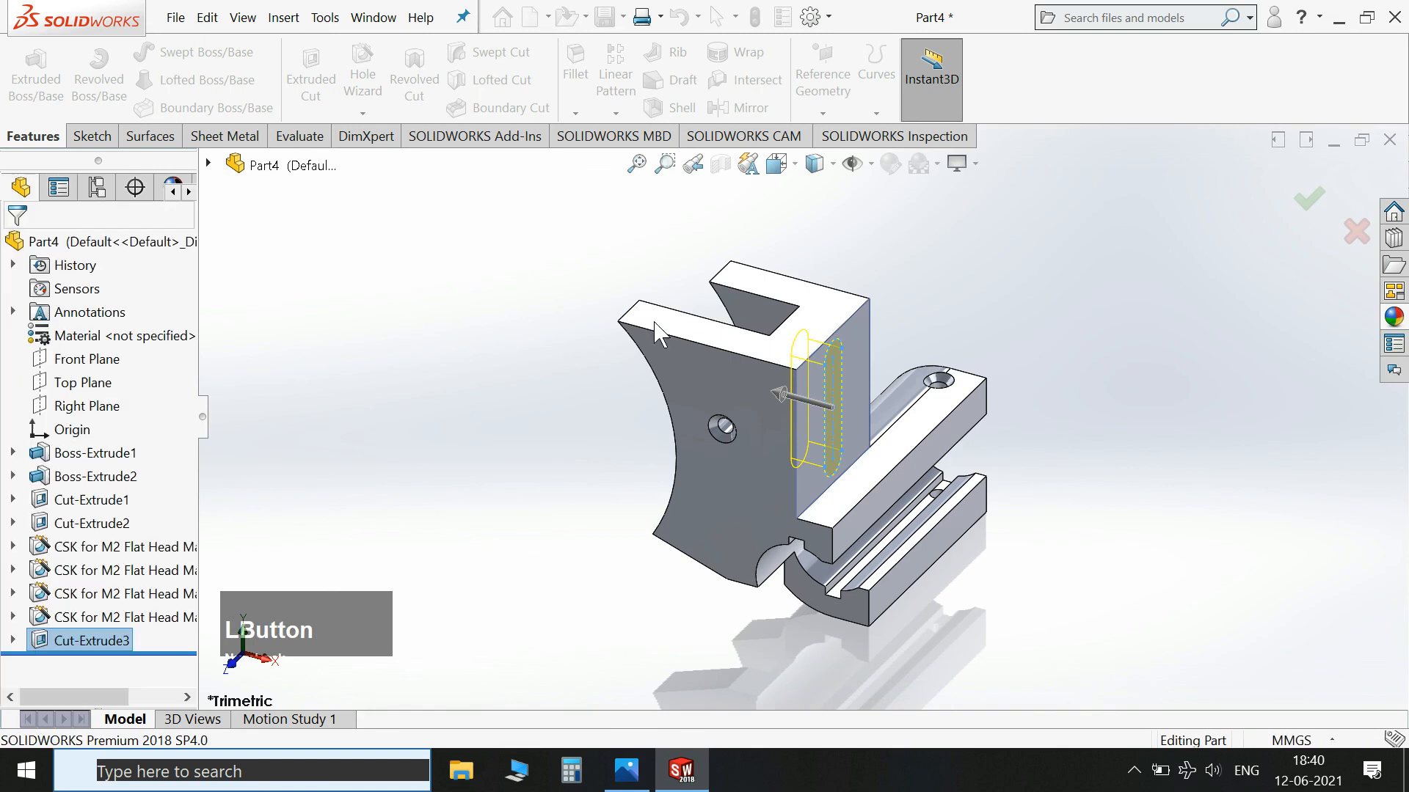
Start a constant-size Fillet with a 3 mm radius and check the drawing's fillets and rounds note.
middle_drag(993, 305, 1027, 220)
key(space)
click(1189, 356)
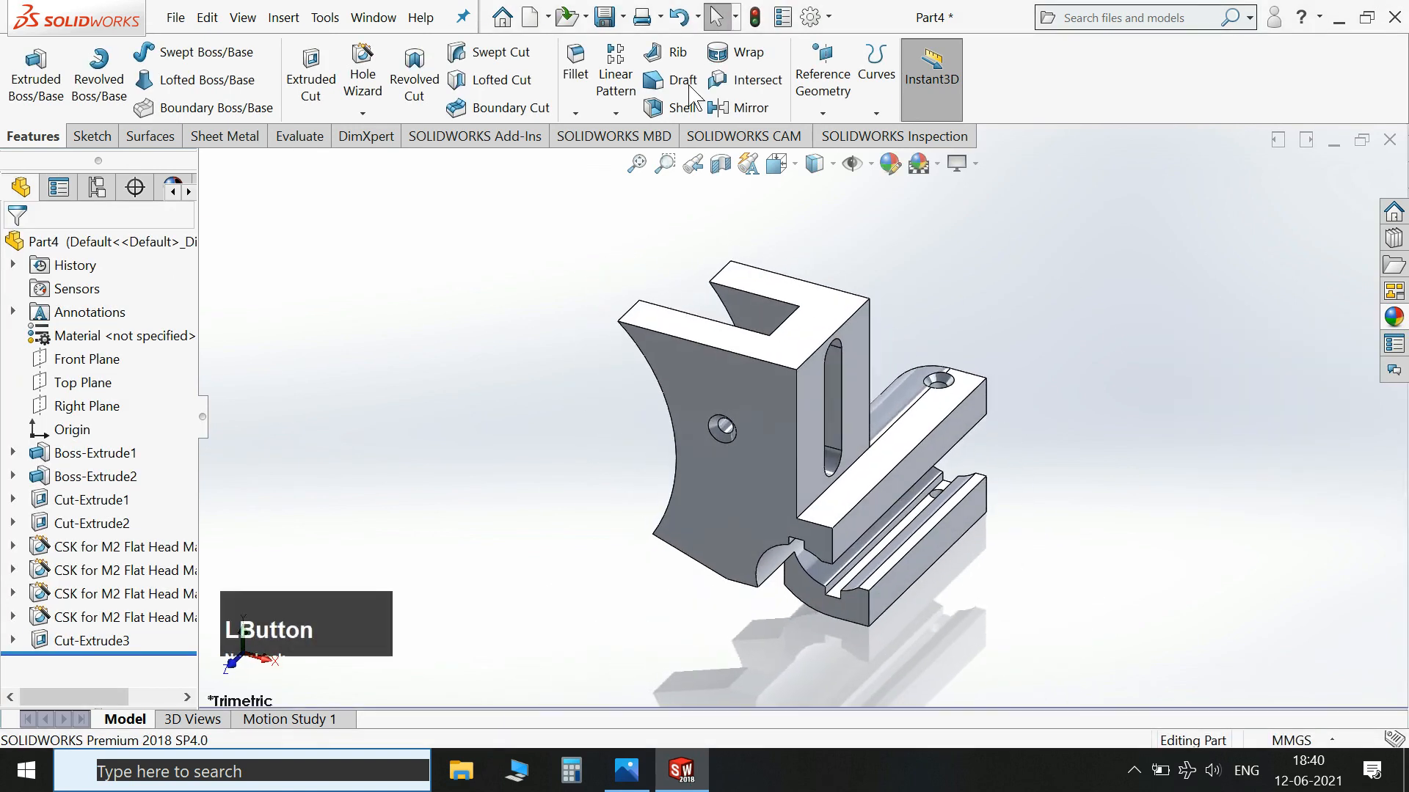
click(575, 62)
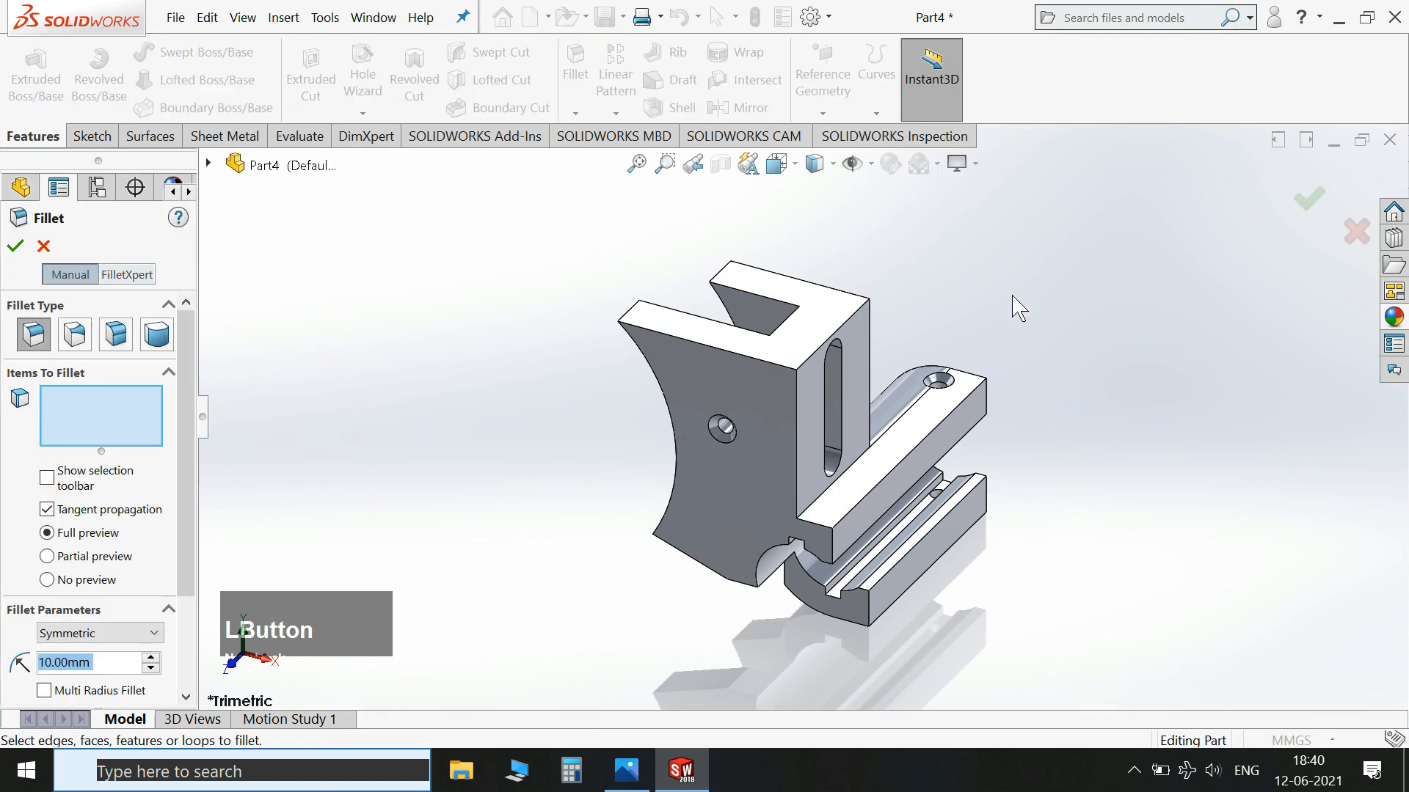
text(3)
key(KP_Enter)
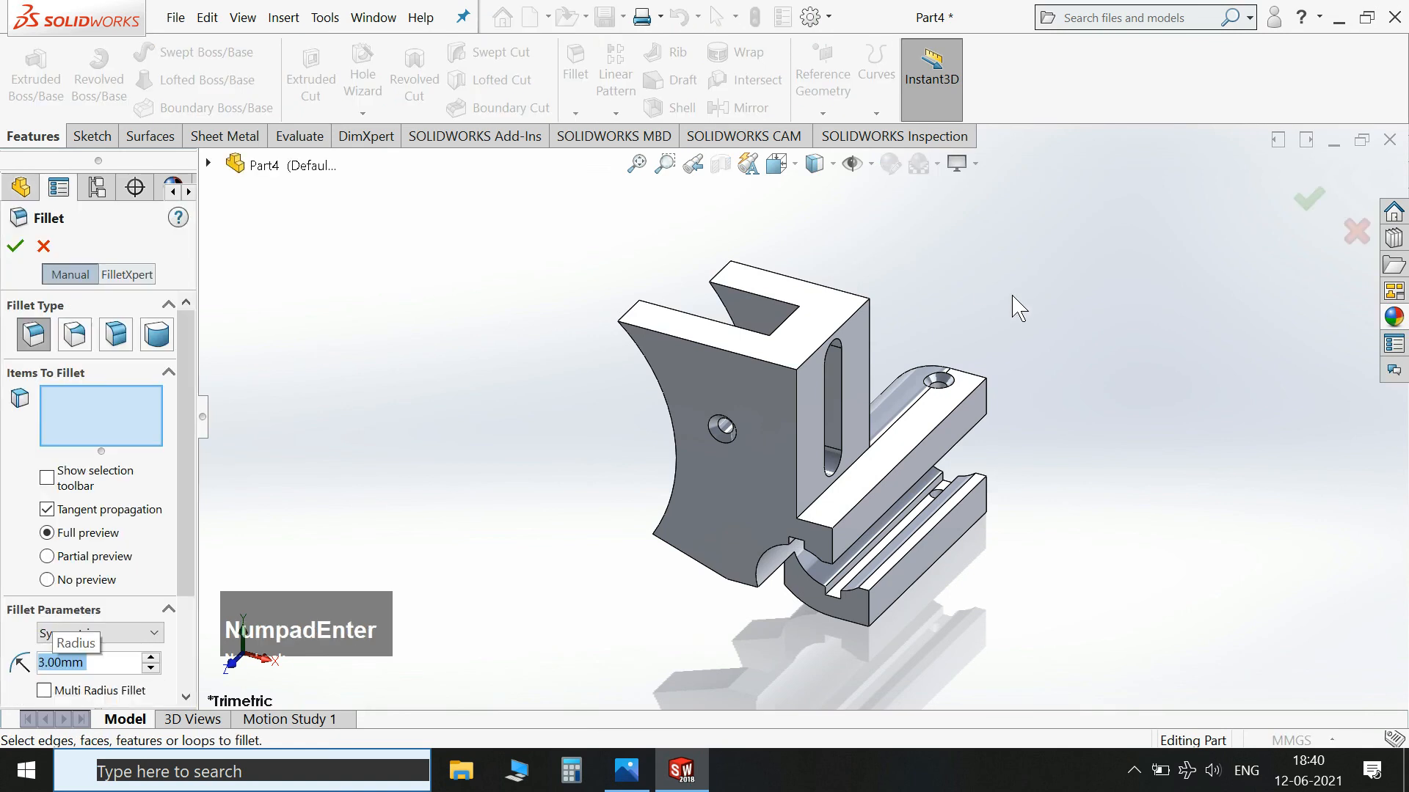
click(638, 785)
click(639, 785)
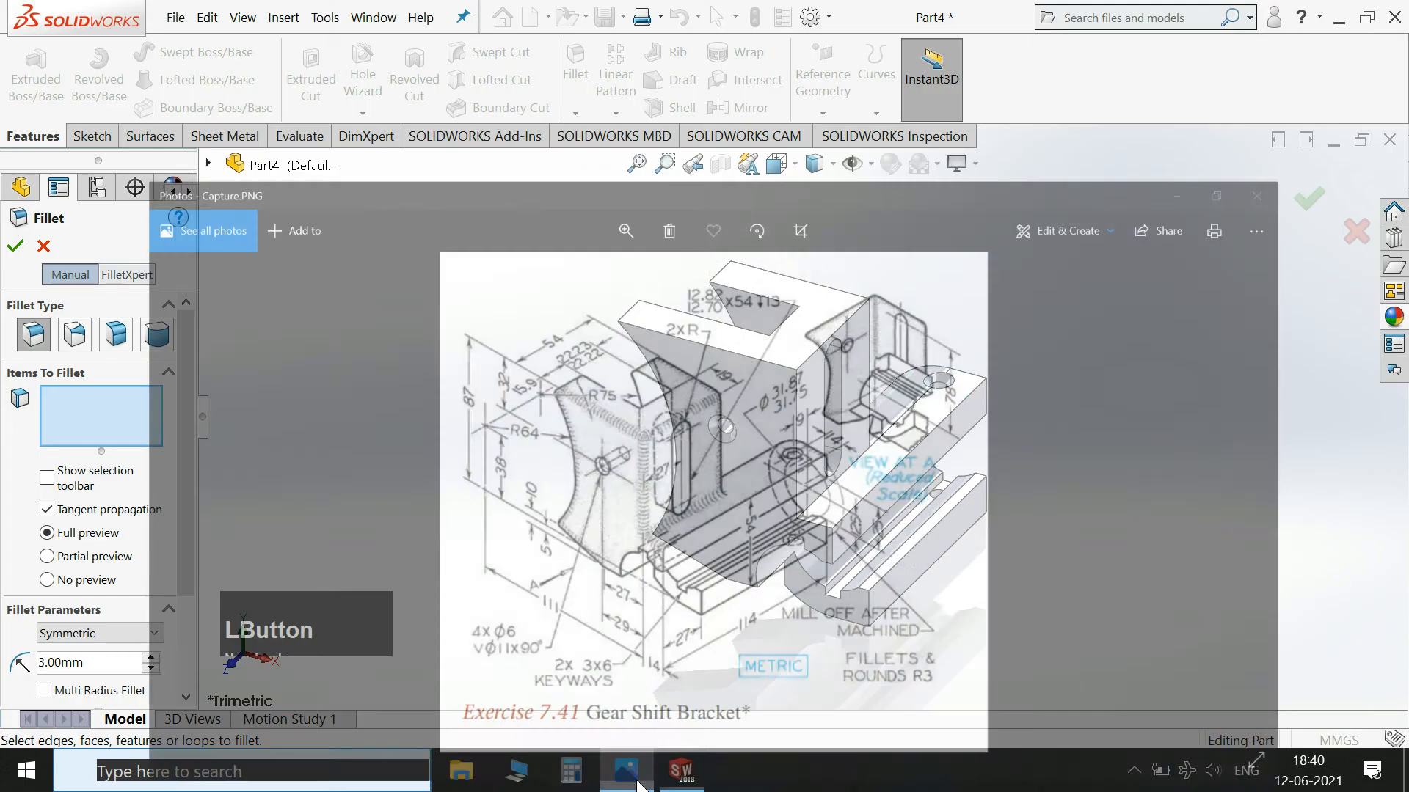
Select the four outline edges of the slotted end face and the arm's two long upper outer edges for the fillet.
click(793, 409)
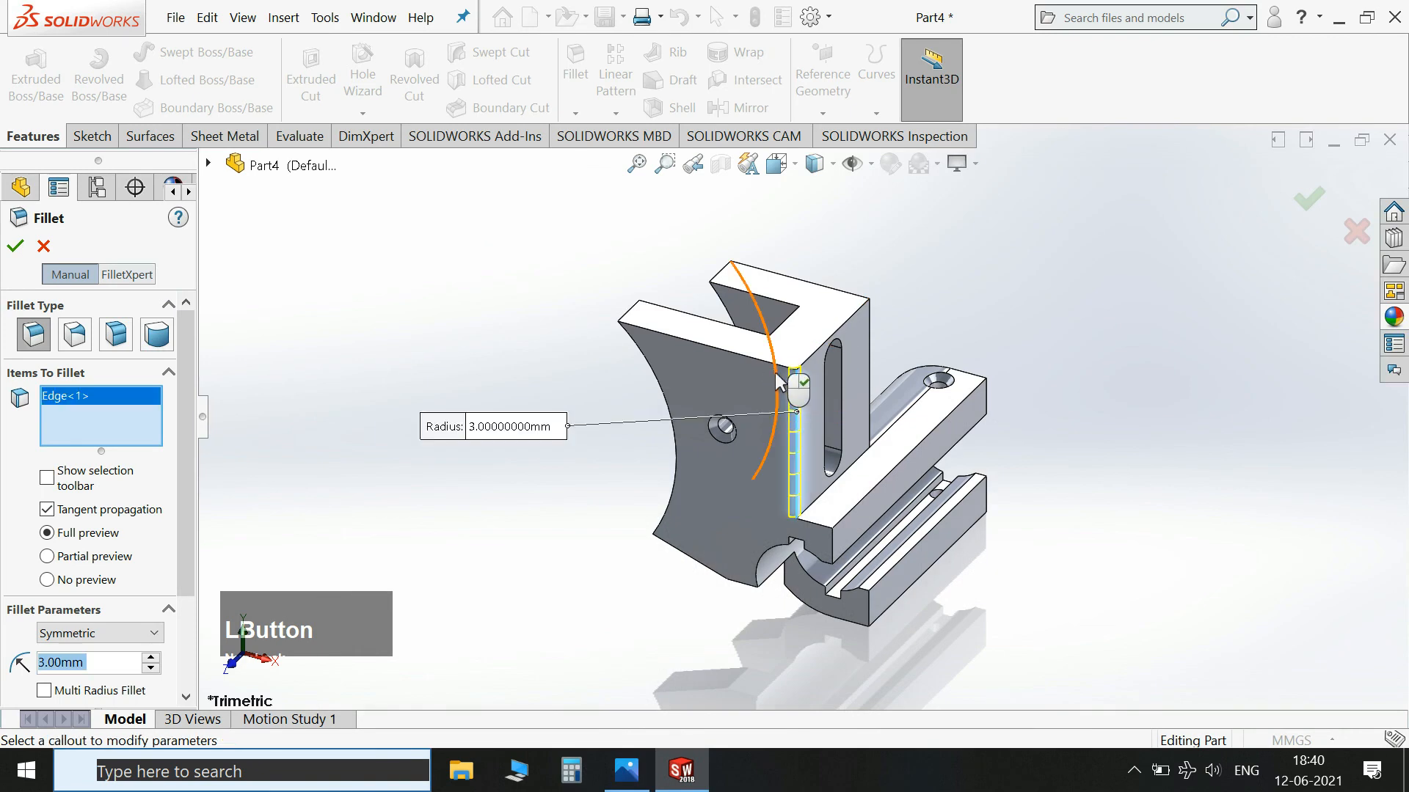
click(804, 363)
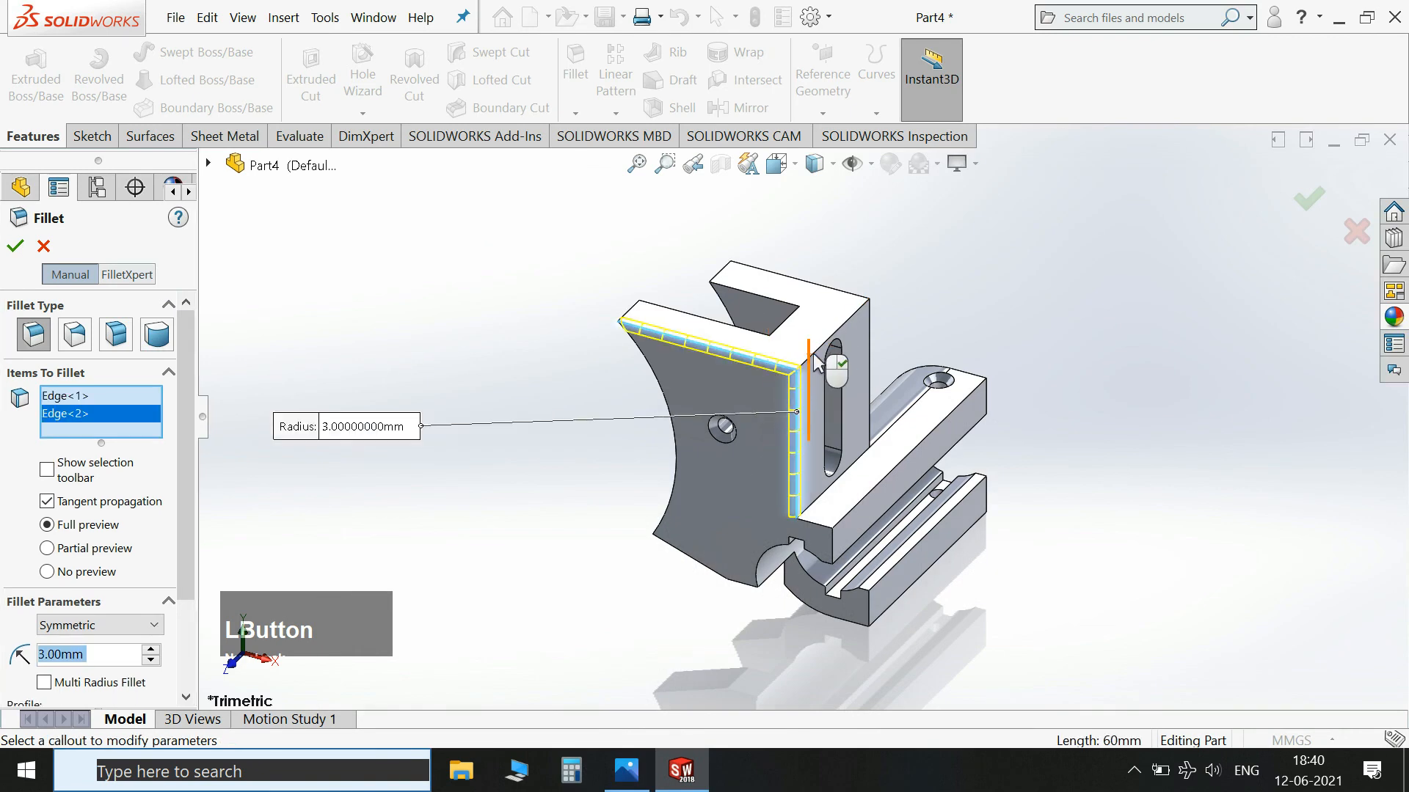
click(815, 356)
click(838, 487)
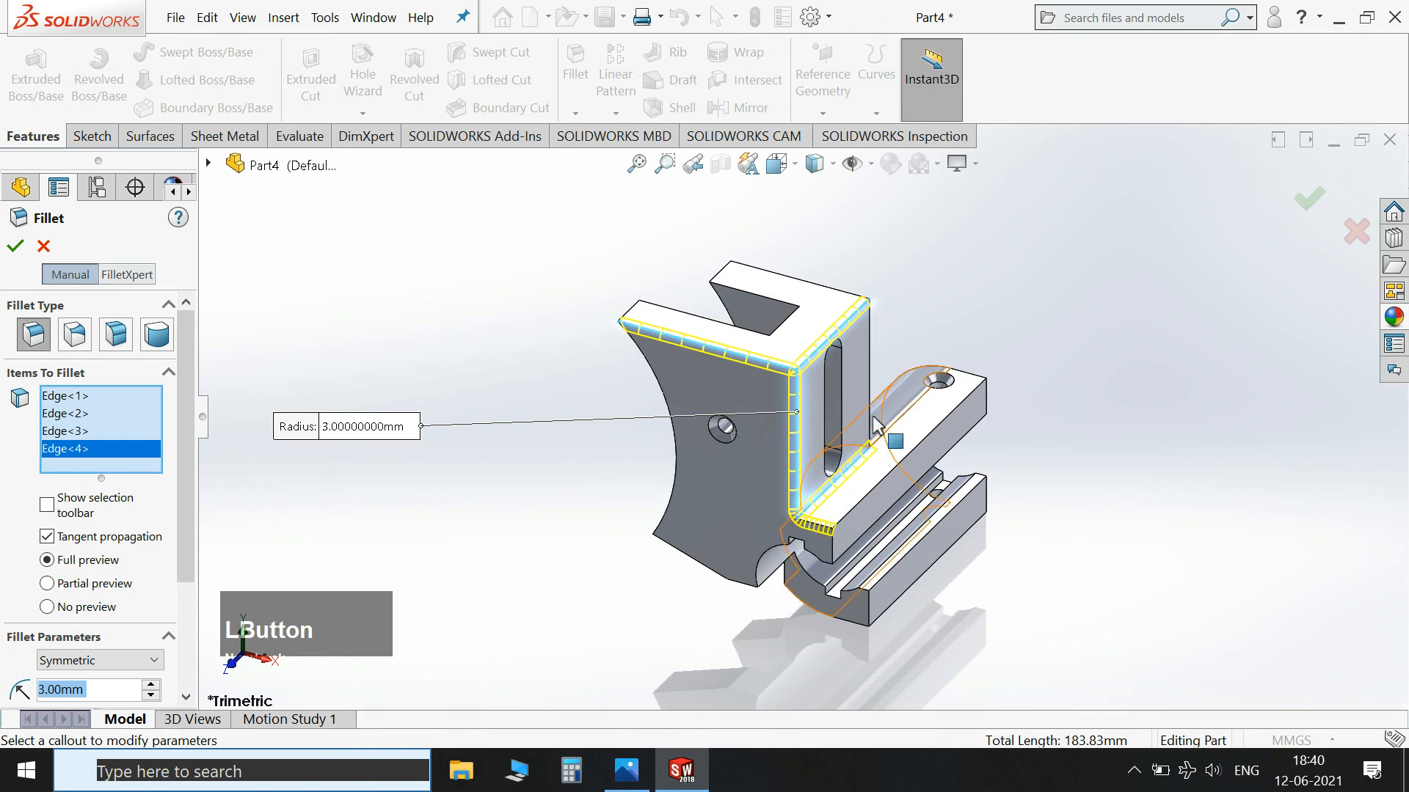
click(873, 404)
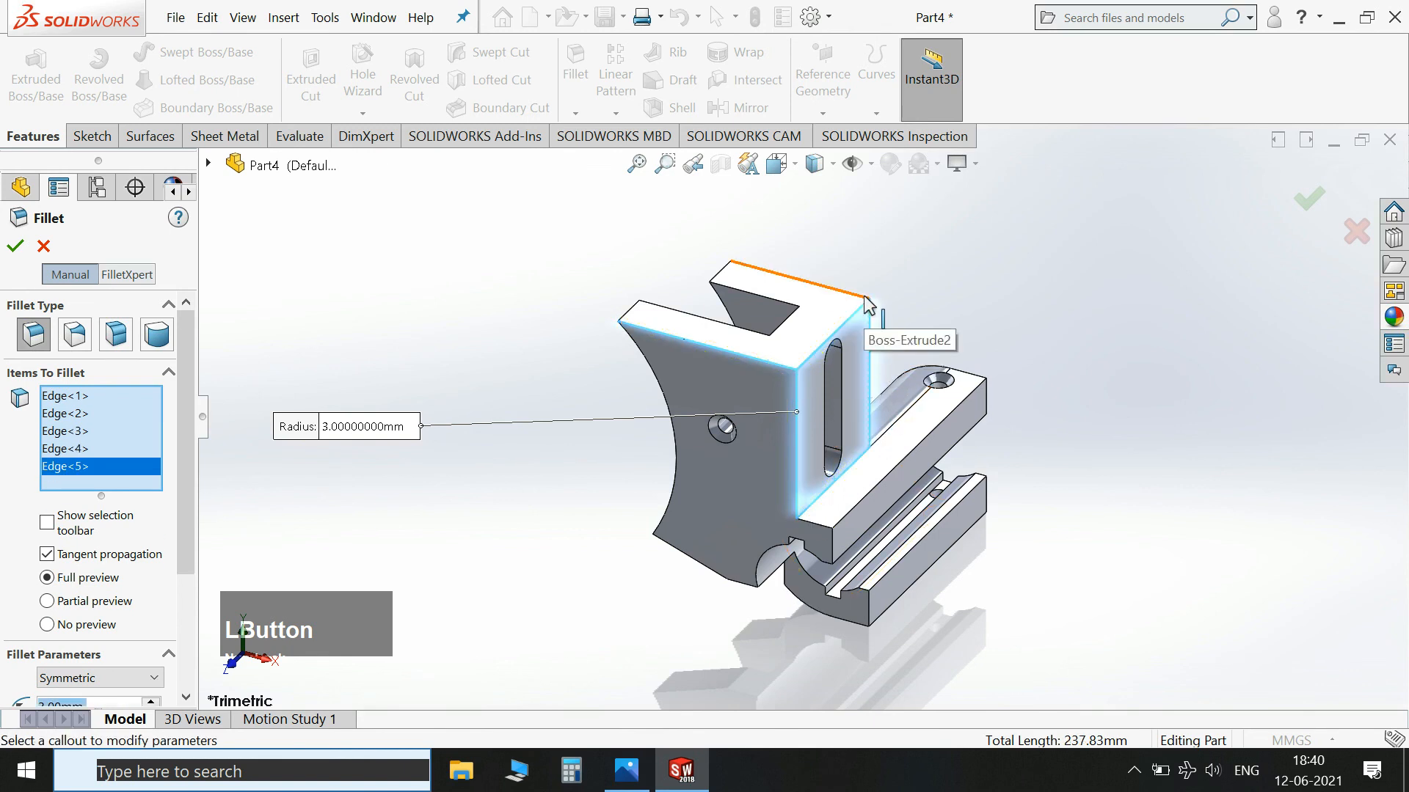
click(829, 288)
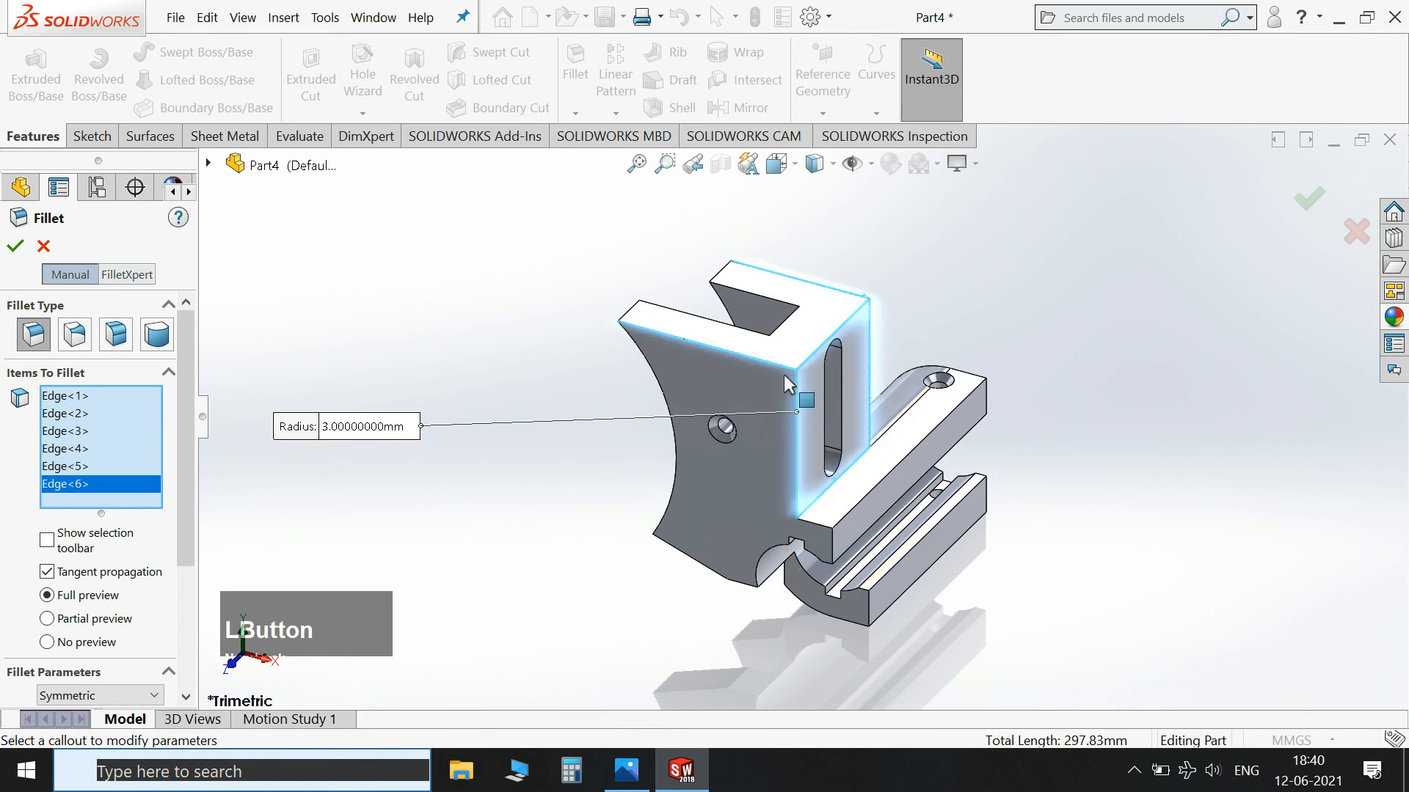
Add the near side face's concave edge and lower edge to the fillet, deselecting the side face itself.
click(675, 476)
click(691, 562)
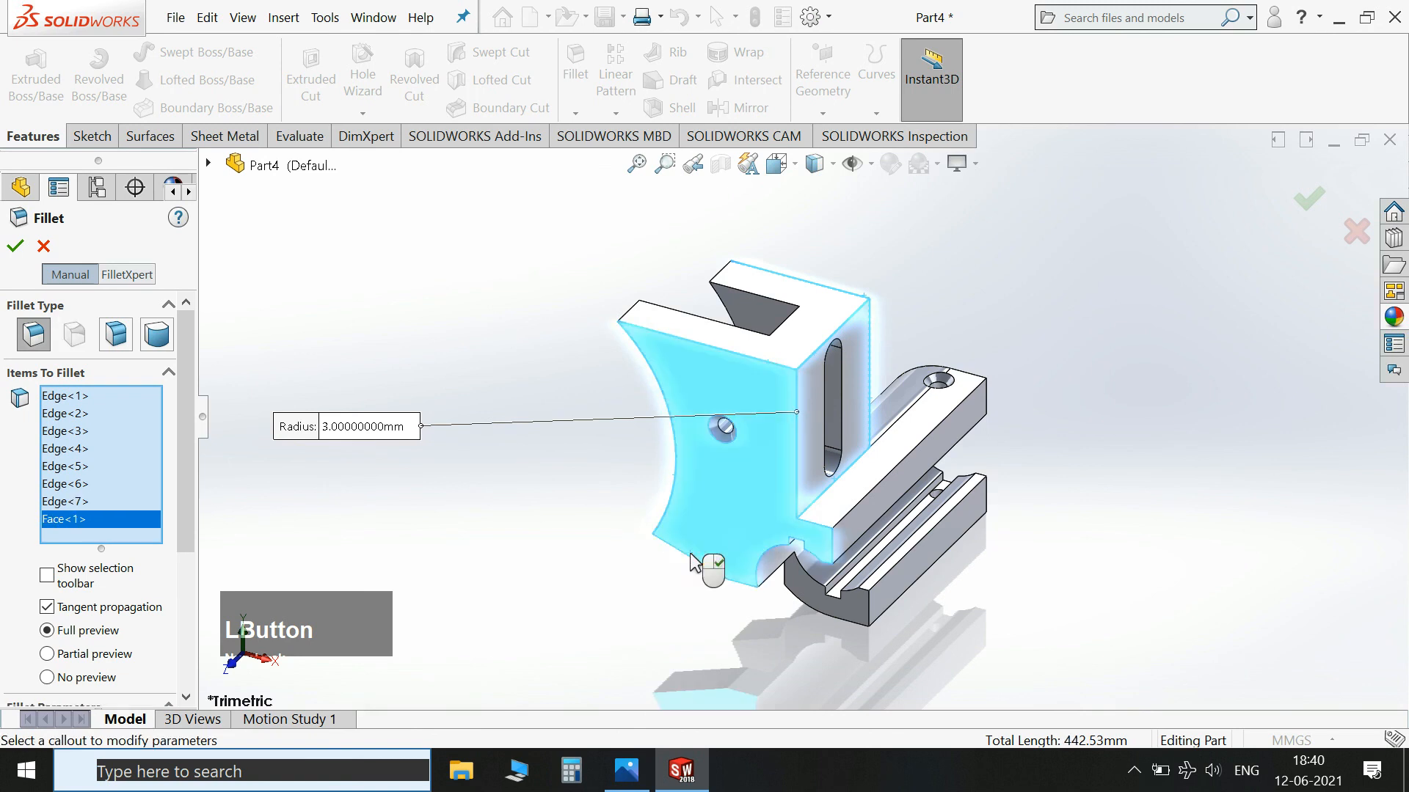
click(691, 562)
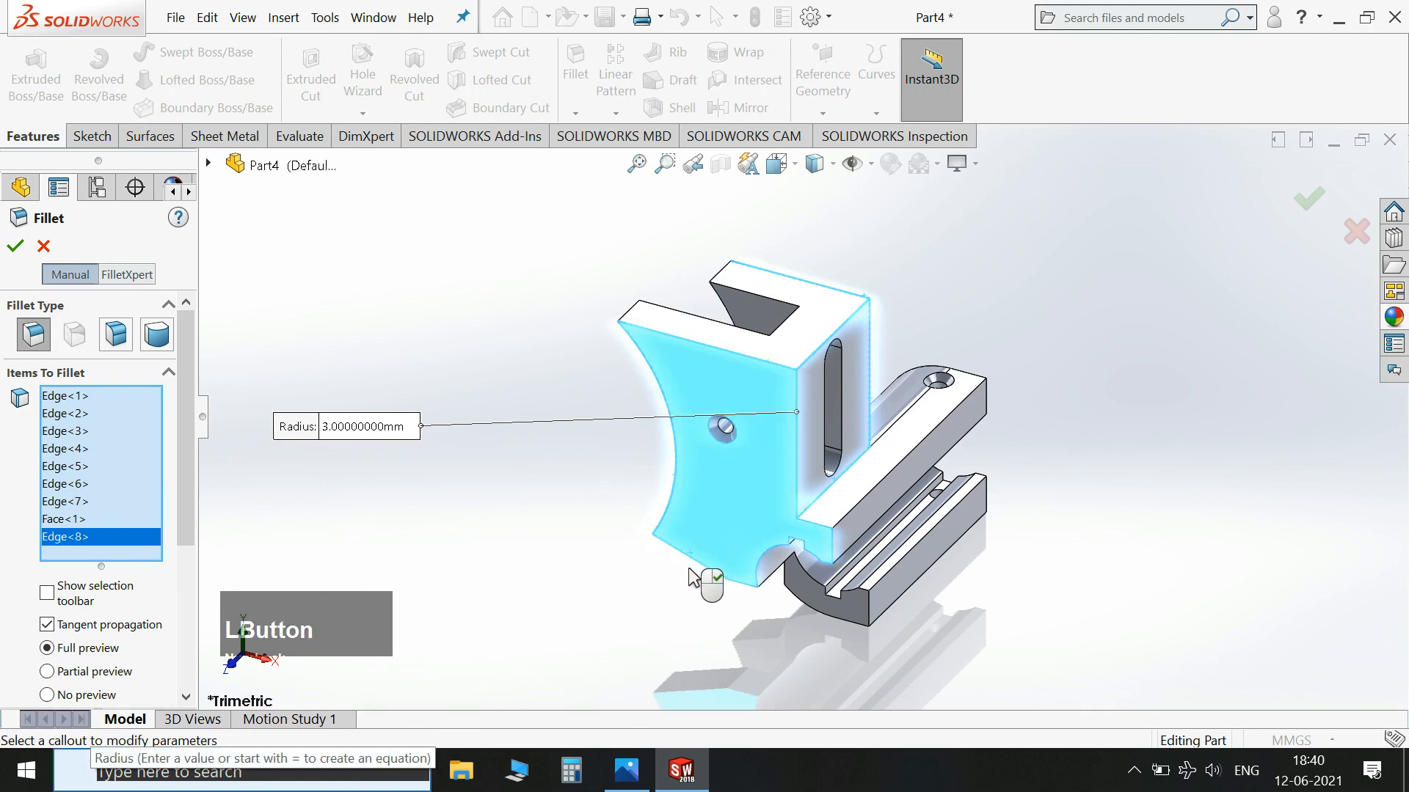
click(703, 541)
click(737, 500)
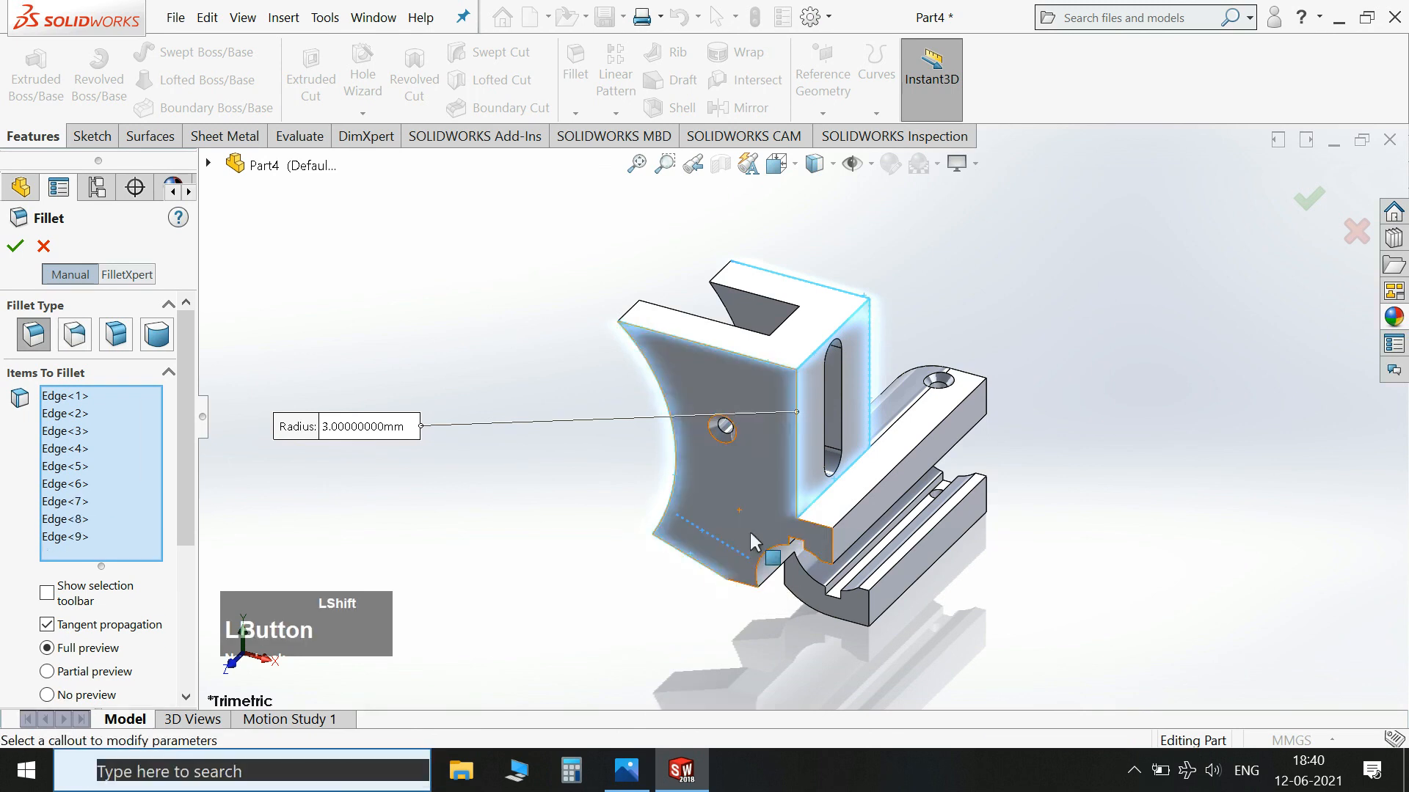
Deselect the stray edge and add the far side's arc at the cylinder junction and its concave edge to the fillet.
middle_drag(598, 572, 788, 660)
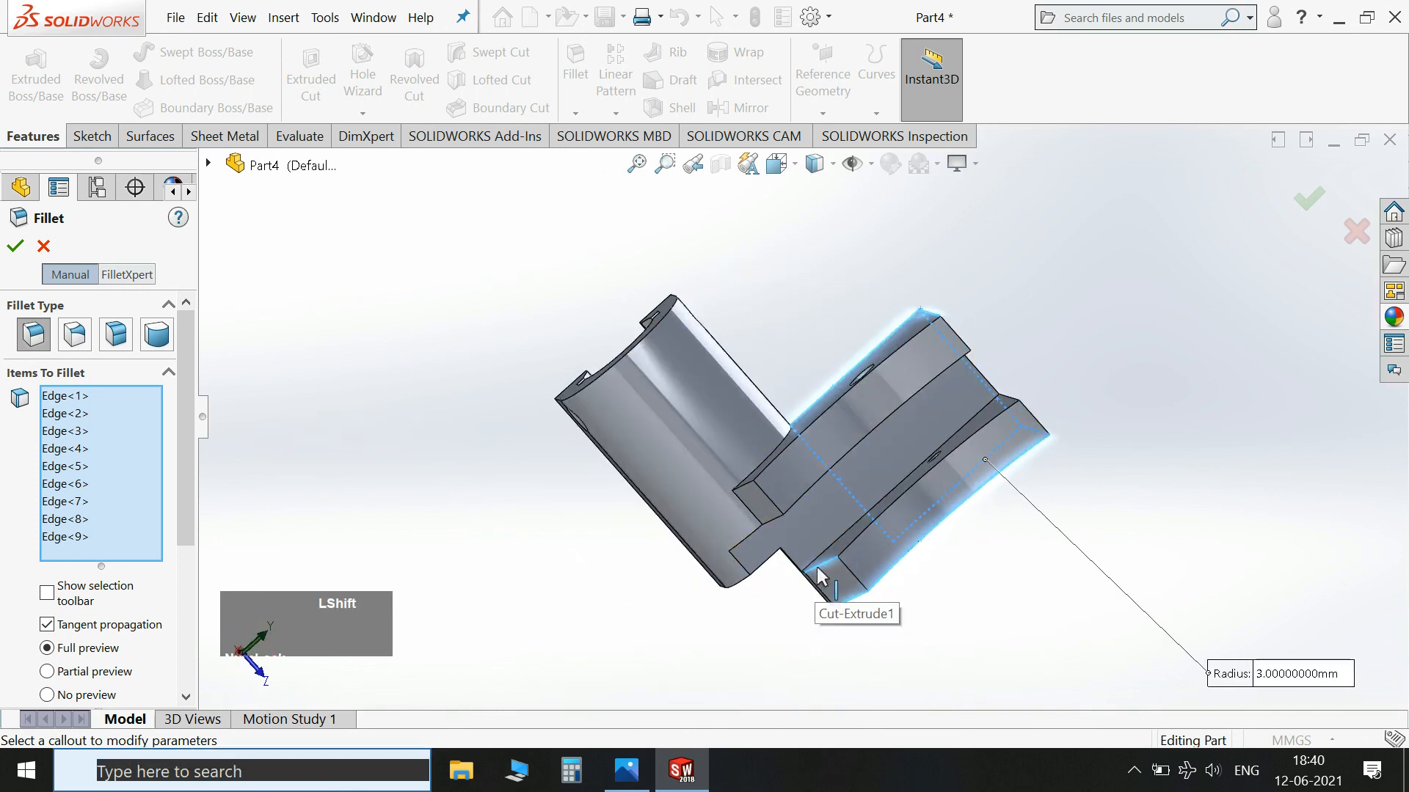
click(822, 576)
middle_drag(836, 587, 744, 576)
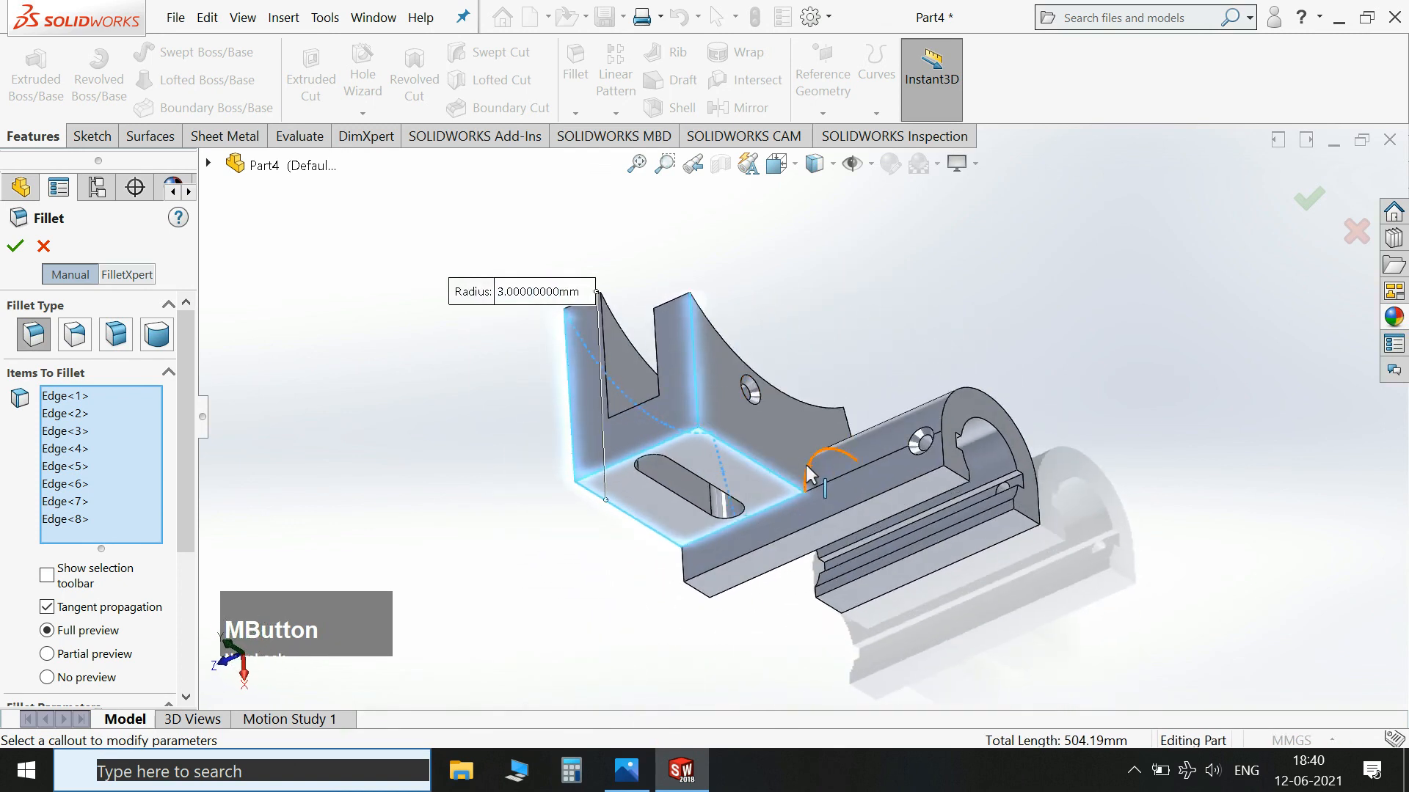
click(807, 475)
middle_drag(810, 298, 801, 403)
click(794, 389)
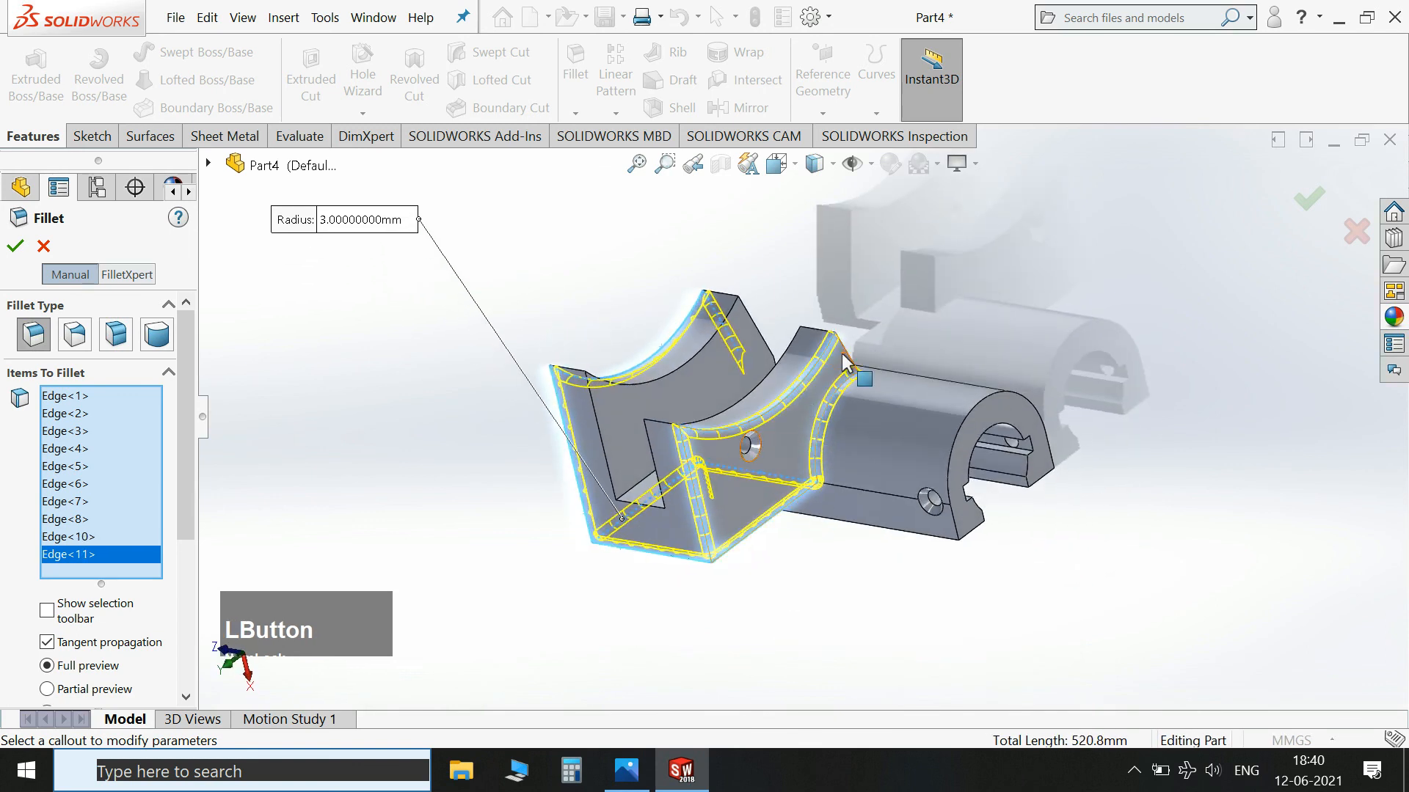
Add the lower edge of the arm's far side face to the fillet, dropping the wrongly picked edge.
click(843, 346)
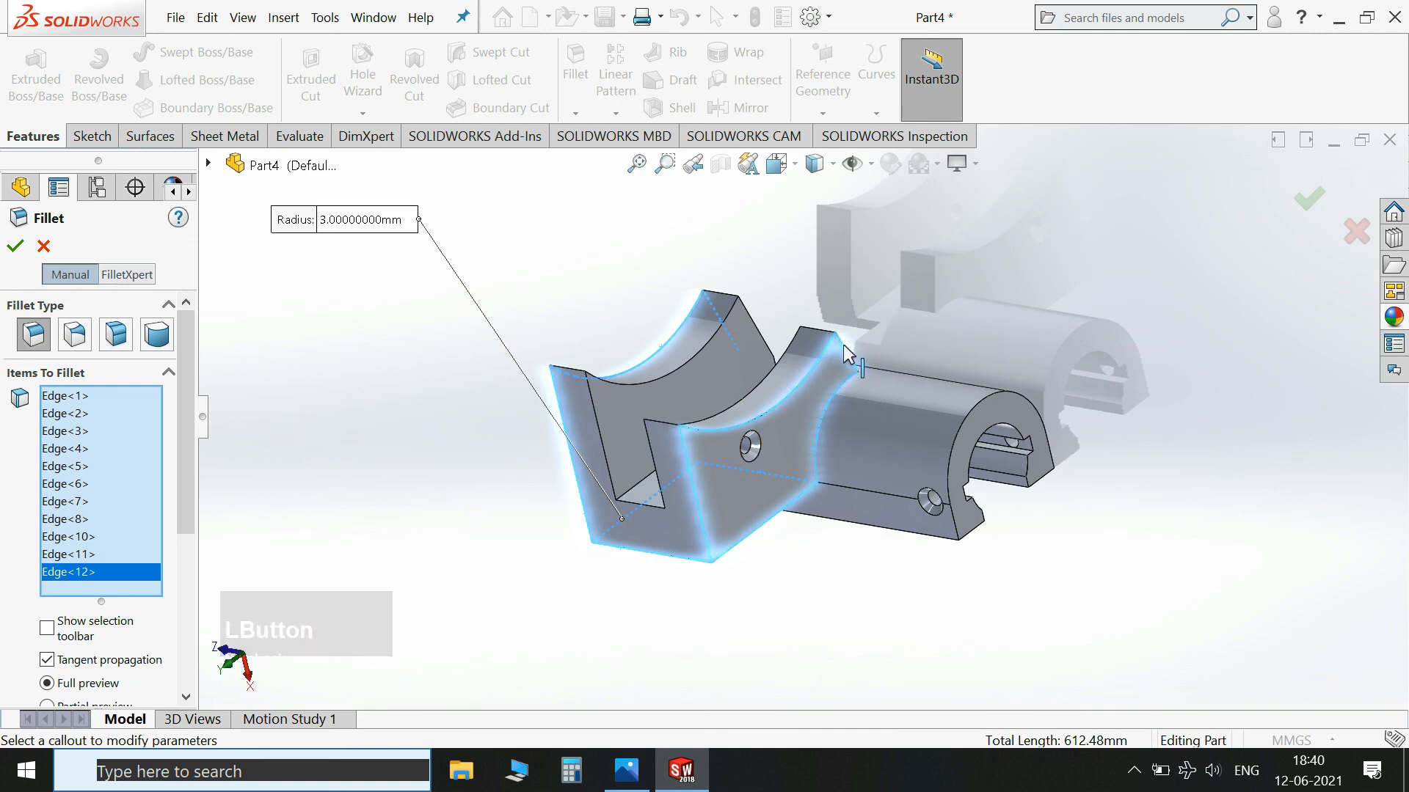
click(877, 353)
middle_drag(877, 354, 876, 477)
scroll(875, 468, down, 5)
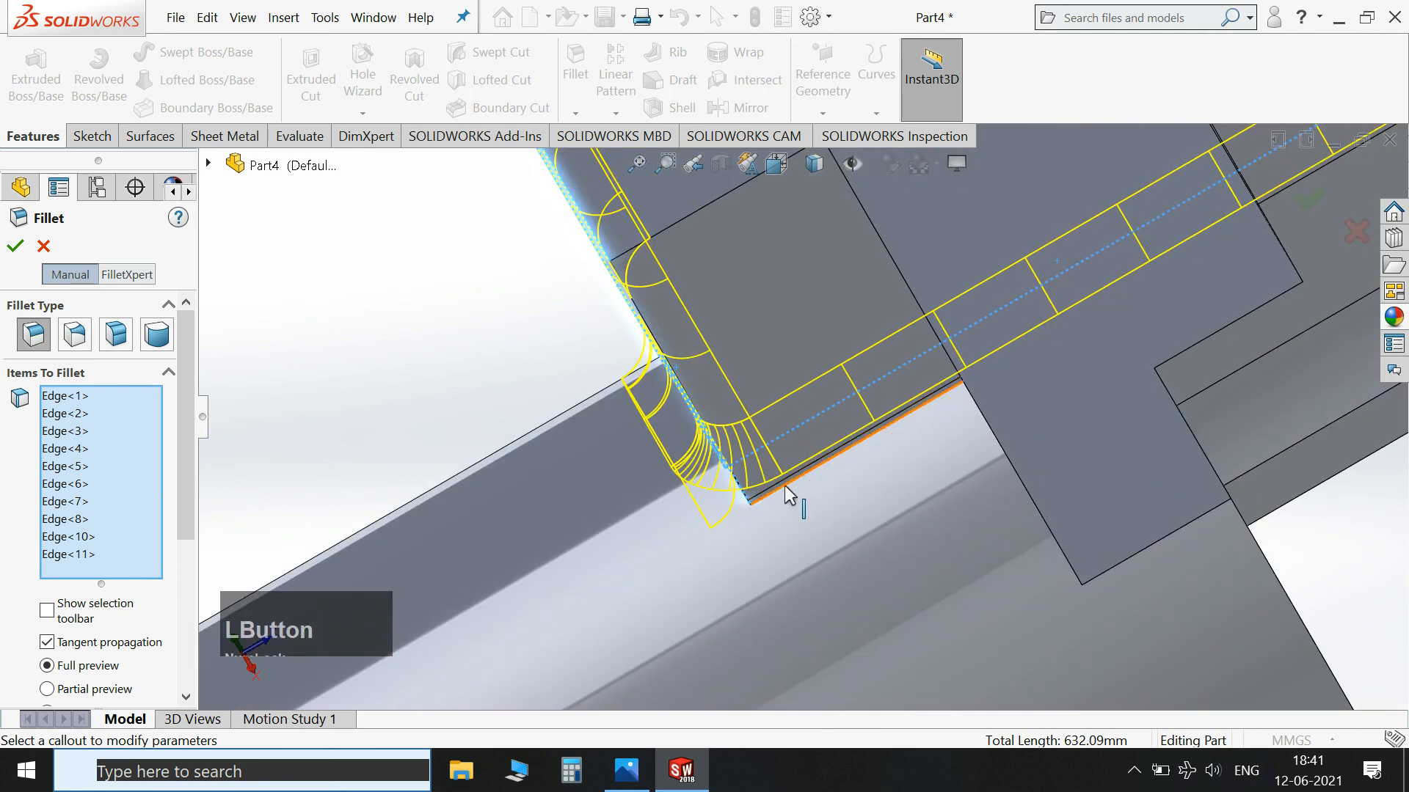
click(884, 480)
middle_drag(887, 485, 926, 579)
scroll(959, 501, up, 3)
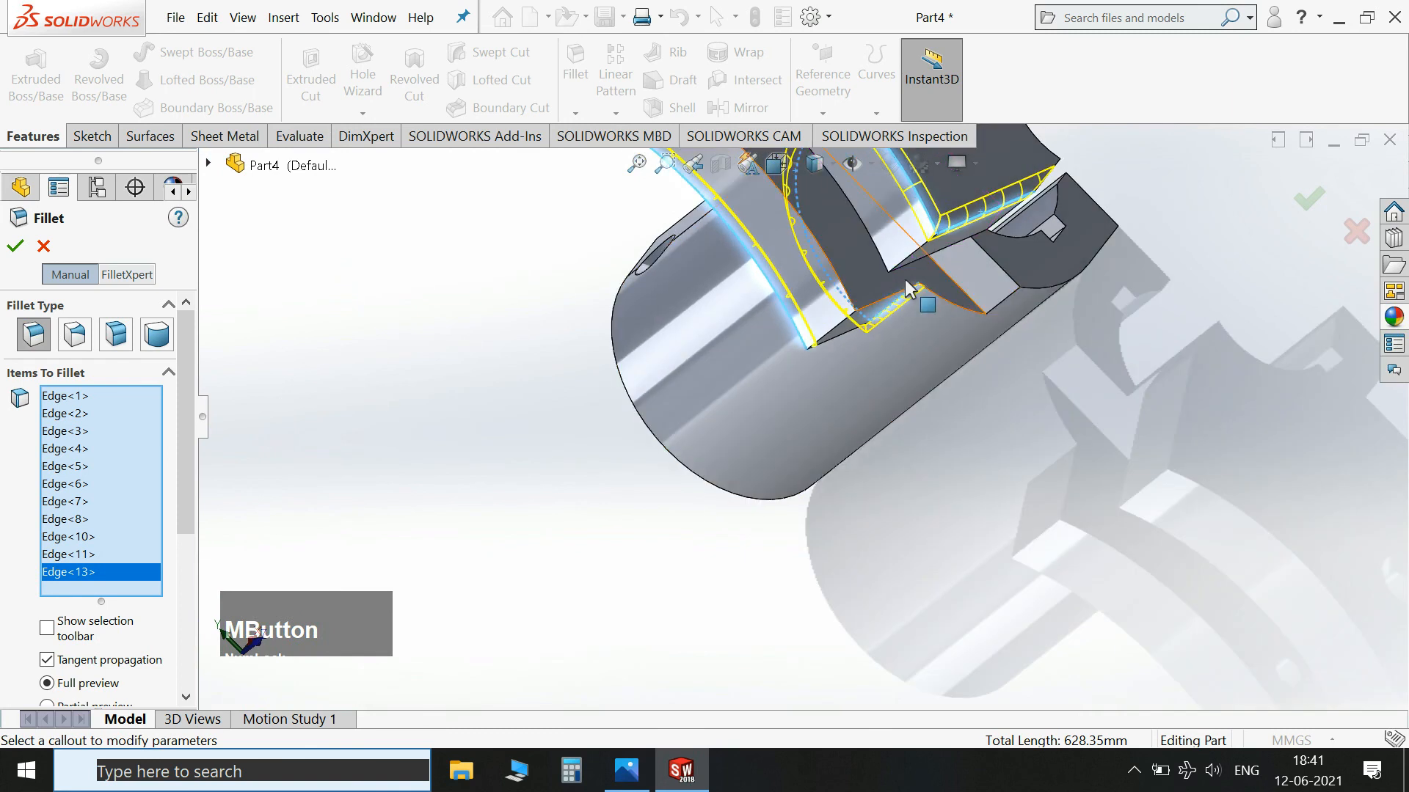
Add the short edges across the lower and upper tips of both fork prongs to the fillet.
click(1005, 280)
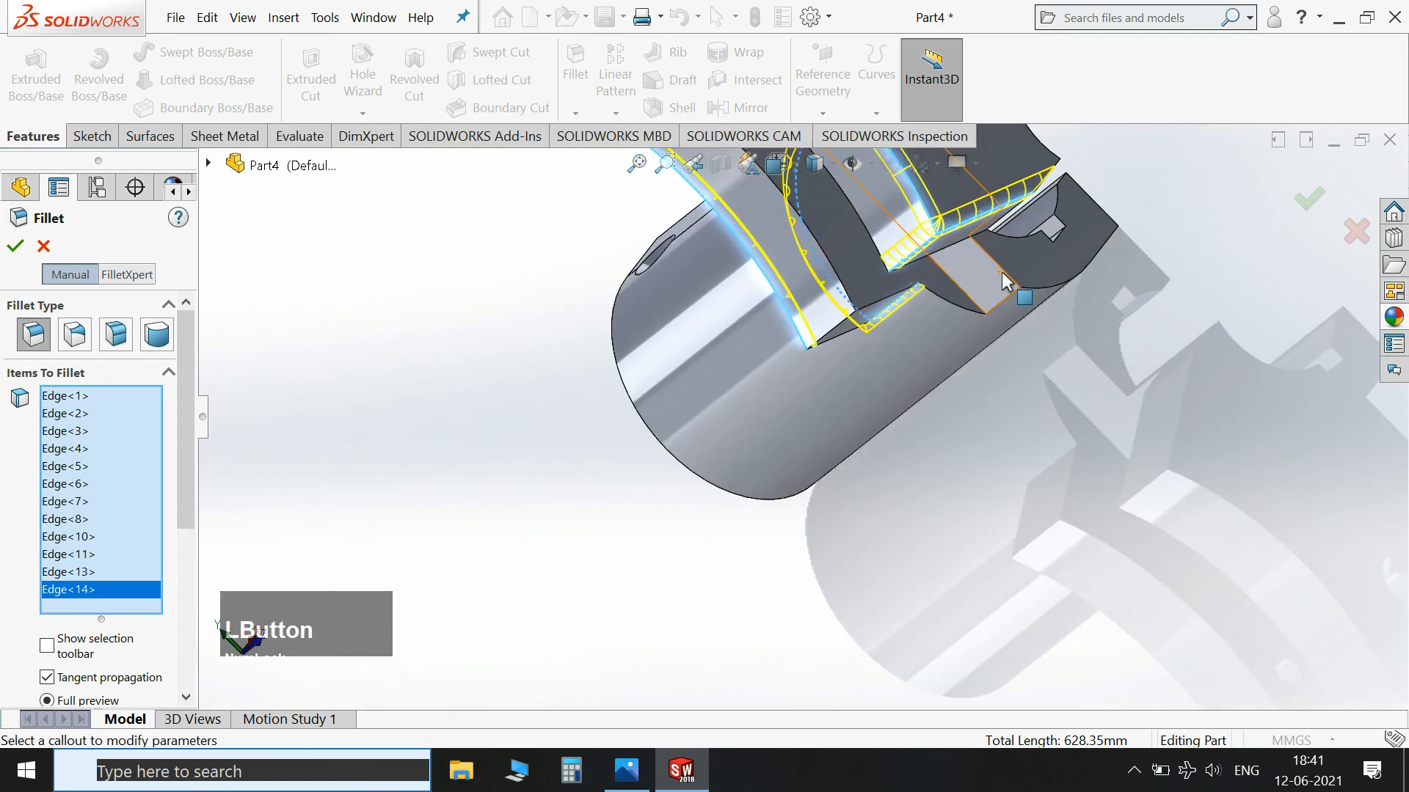
click(847, 331)
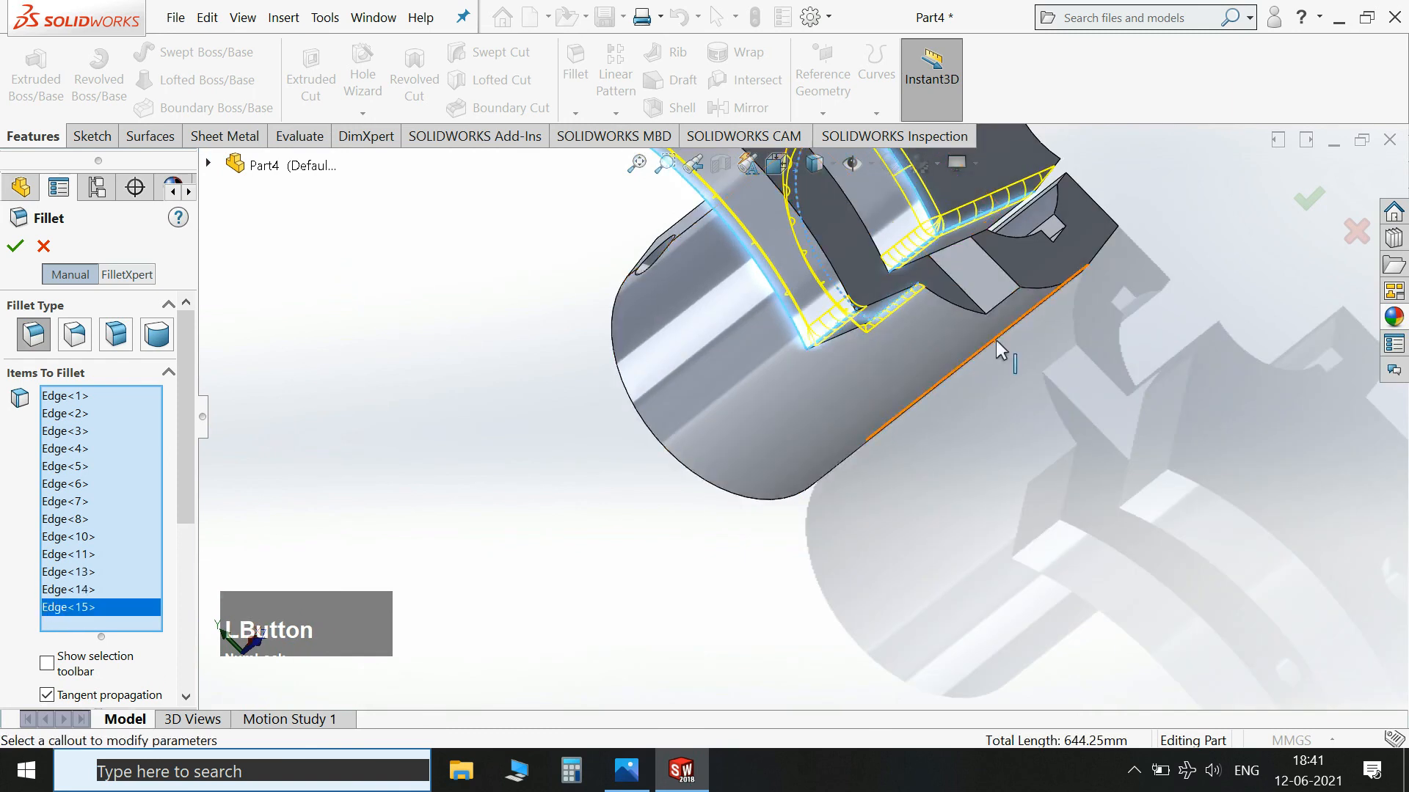
middle_drag(1000, 349, 865, 528)
scroll(866, 528, up, 2)
scroll(1122, 189, down, 2)
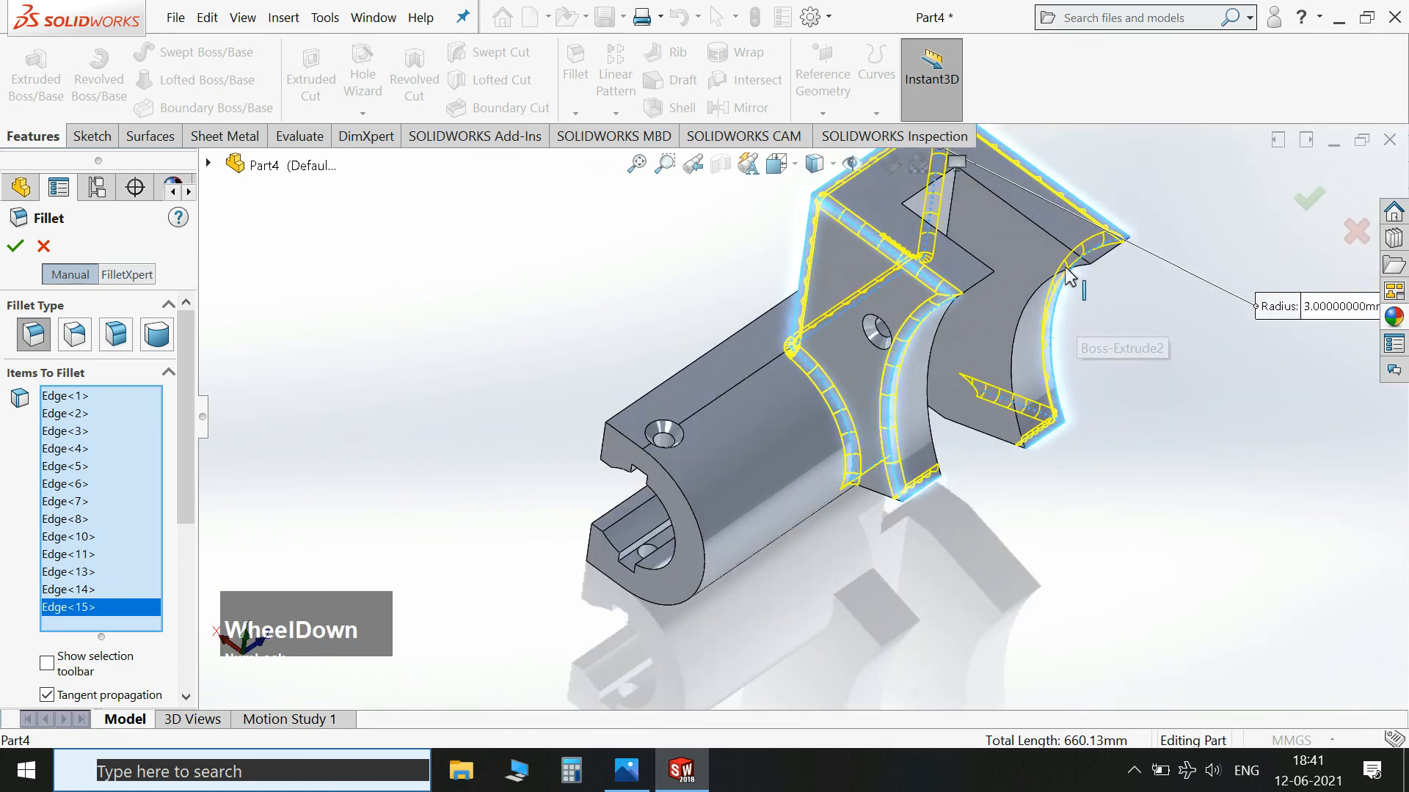
click(1086, 314)
middle_drag(1192, 348, 996, 284)
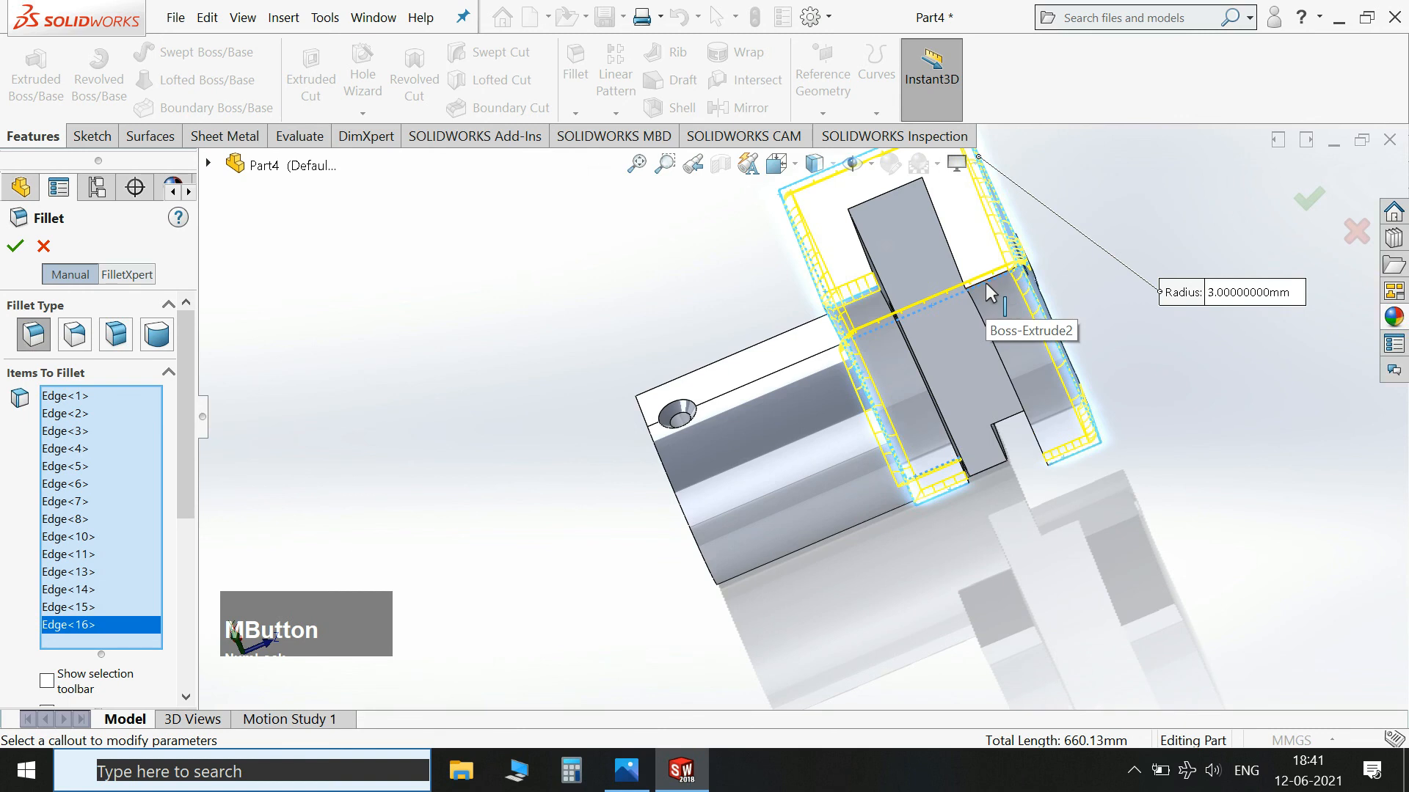
click(985, 280)
middle_drag(1067, 341, 807, 425)
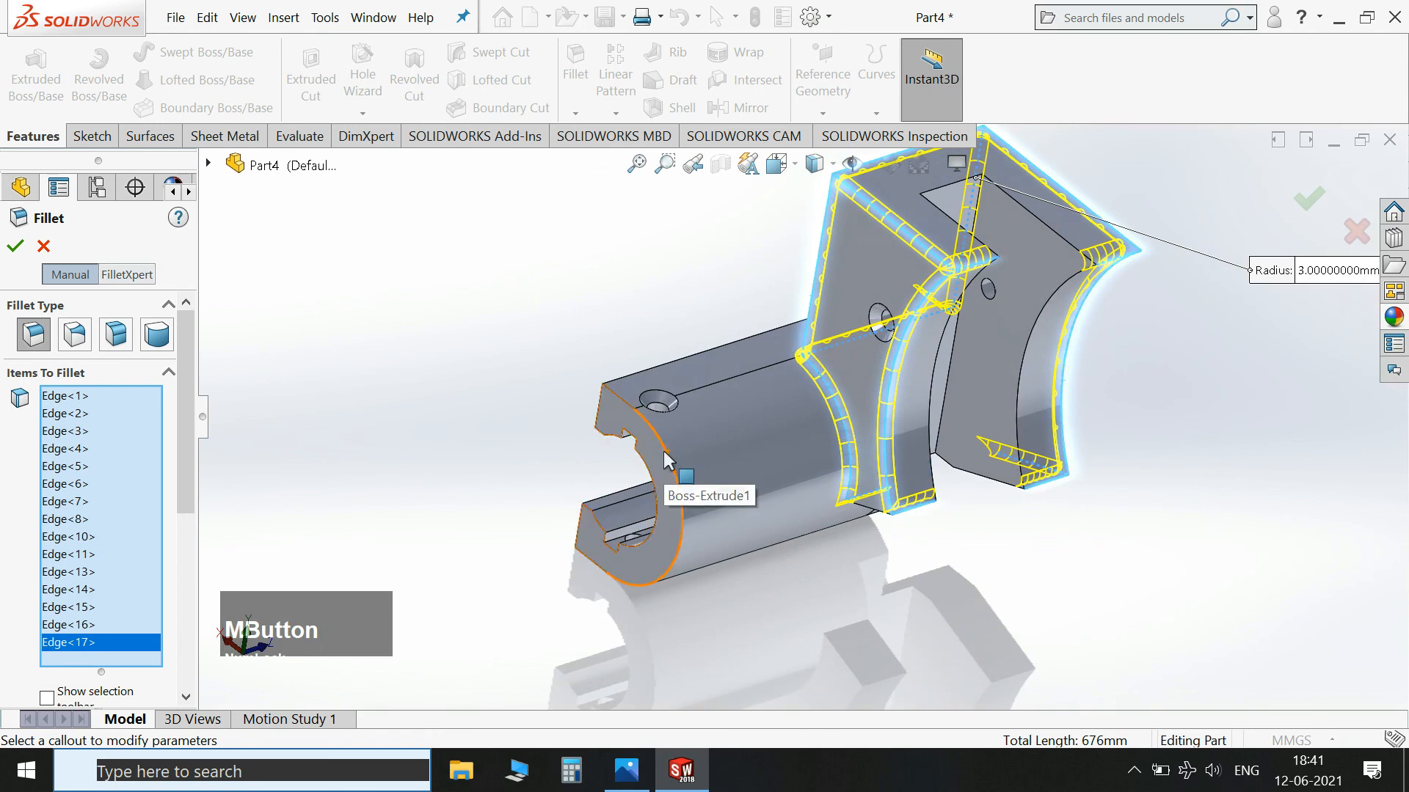
Add the outer arc edge at the cylinder's free end, create the 3 mm fillet and show the part in trimetric view.
click(674, 473)
middle_drag(623, 334, 928, 510)
scroll(1082, 309, up, 2)
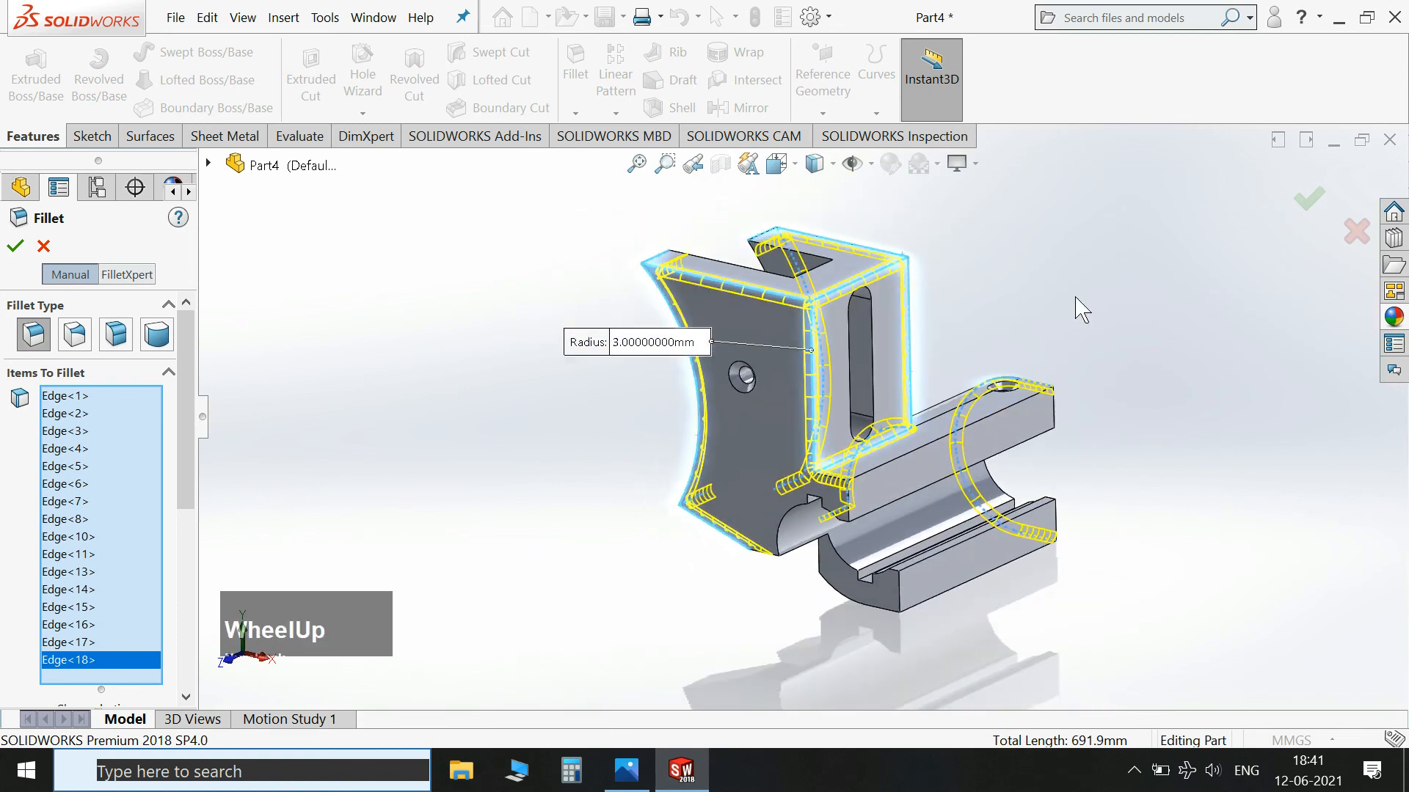
middle_drag(981, 214, 985, 334)
click(1308, 198)
key(space)
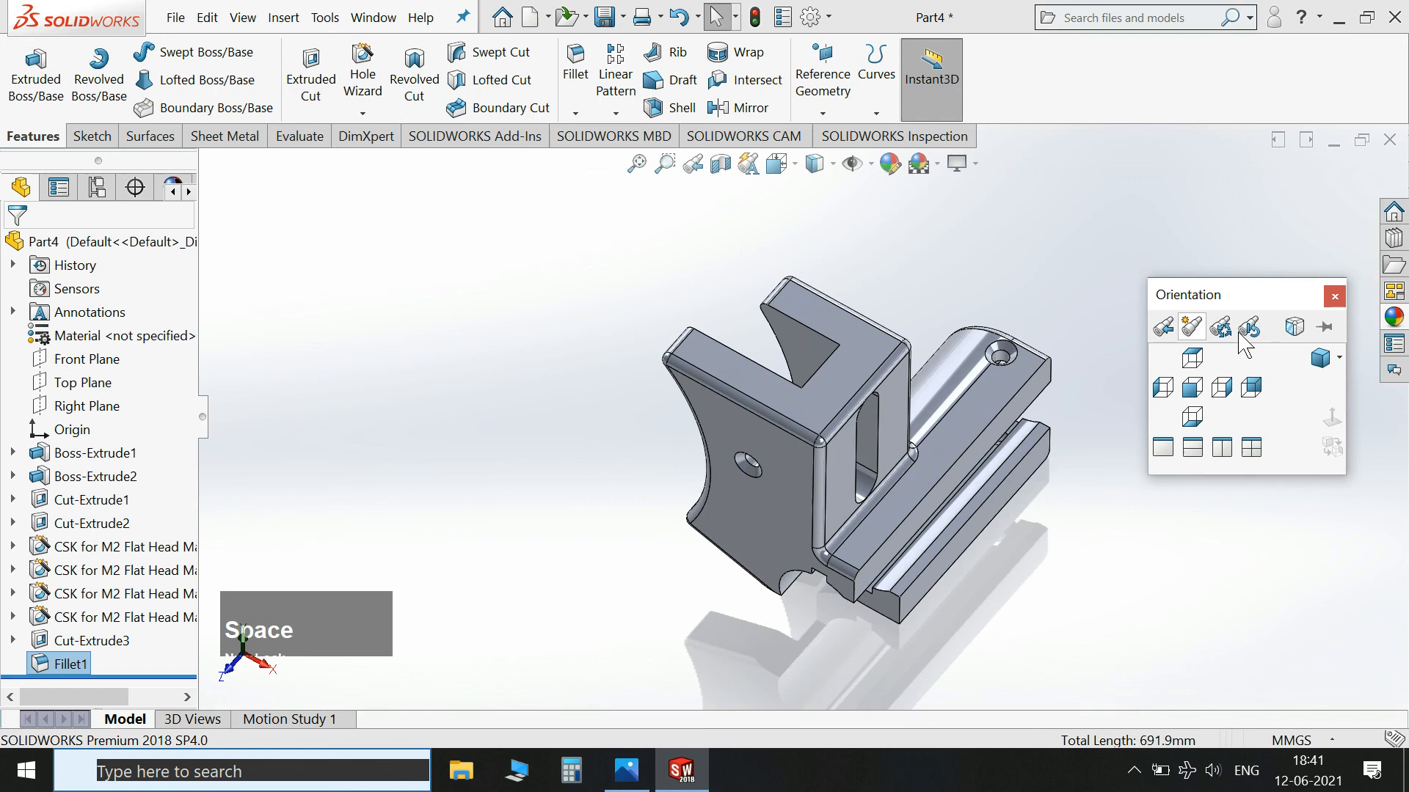
click(1324, 354)
scroll(823, 473, down, 2)
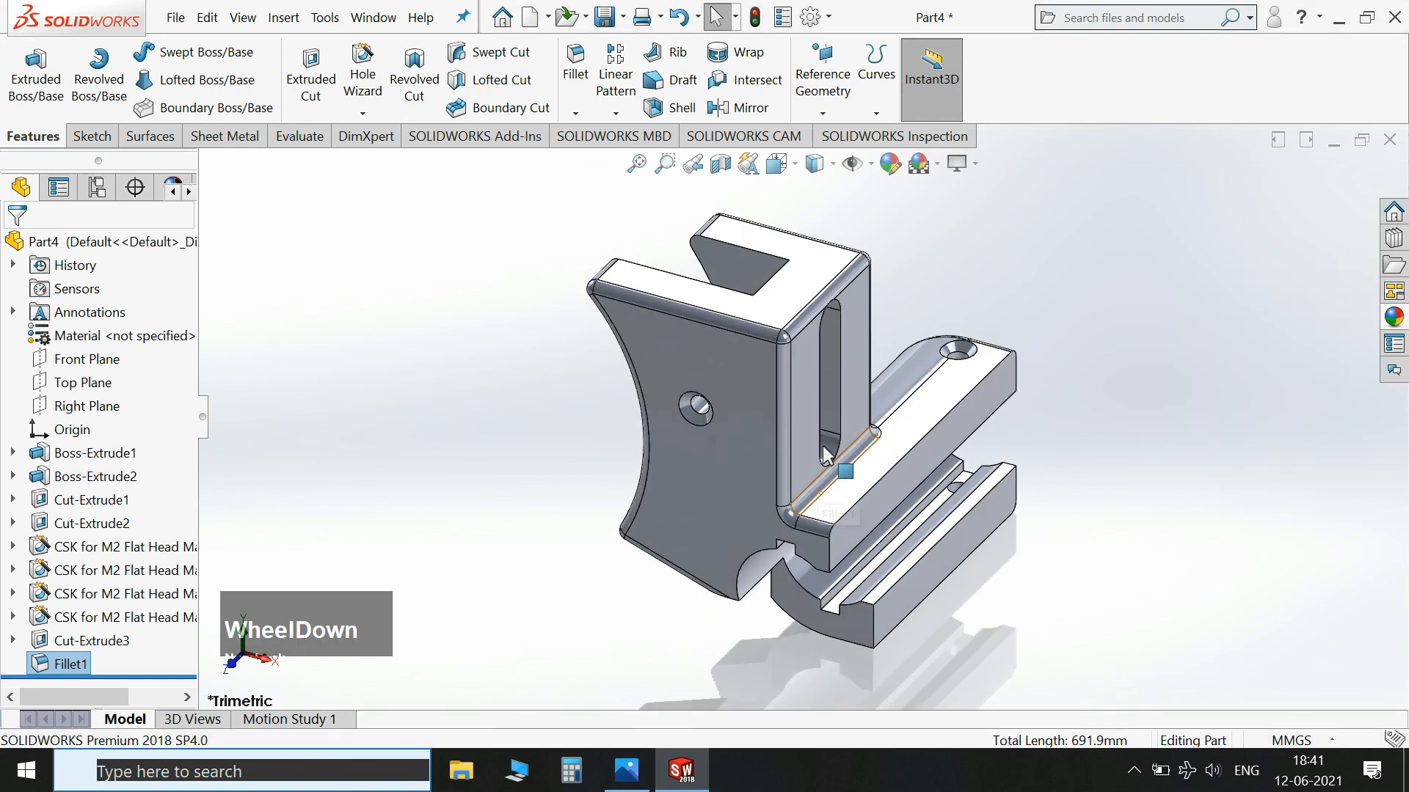
Apply a medium gray colour from the standard swatch to the whole bracket body.
click(1394, 317)
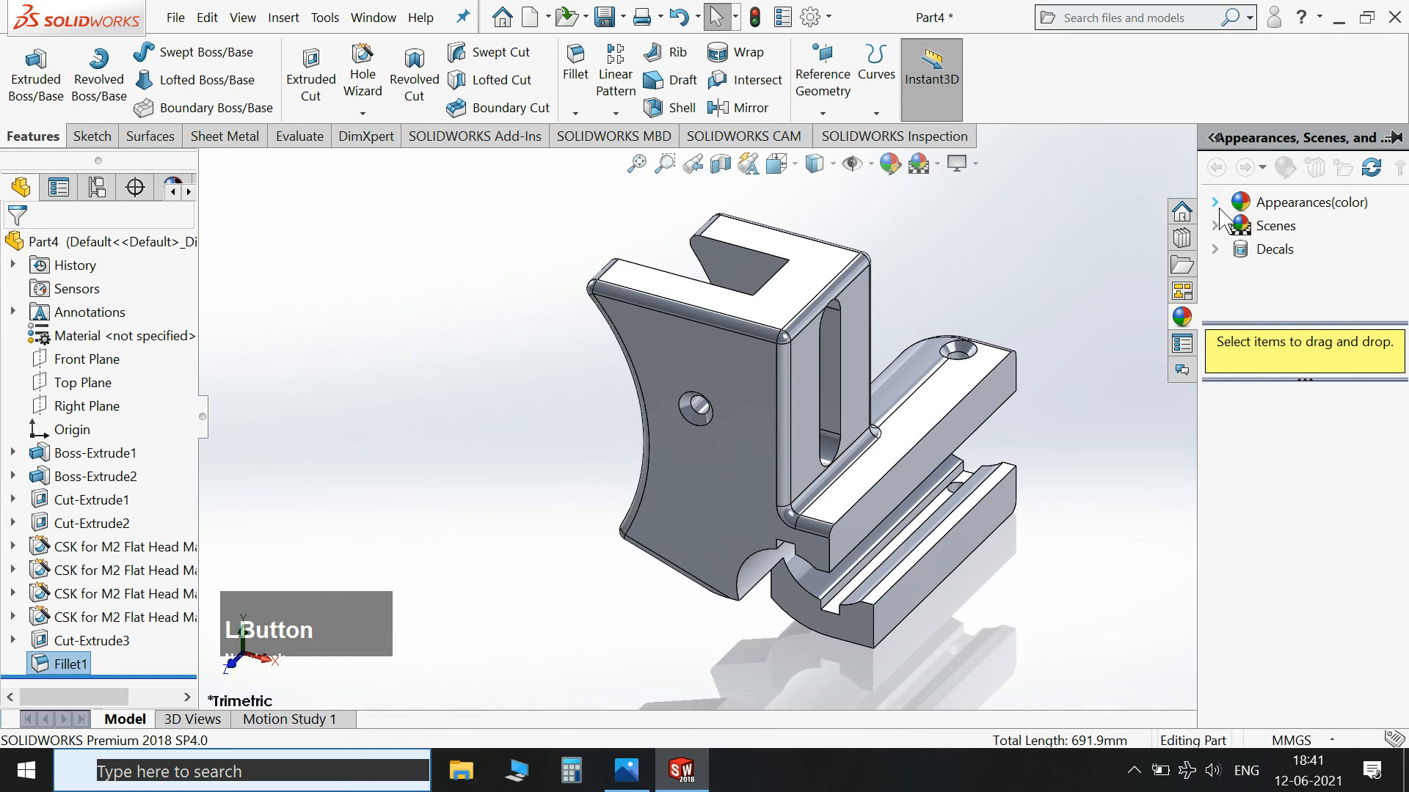
right_click(724, 365)
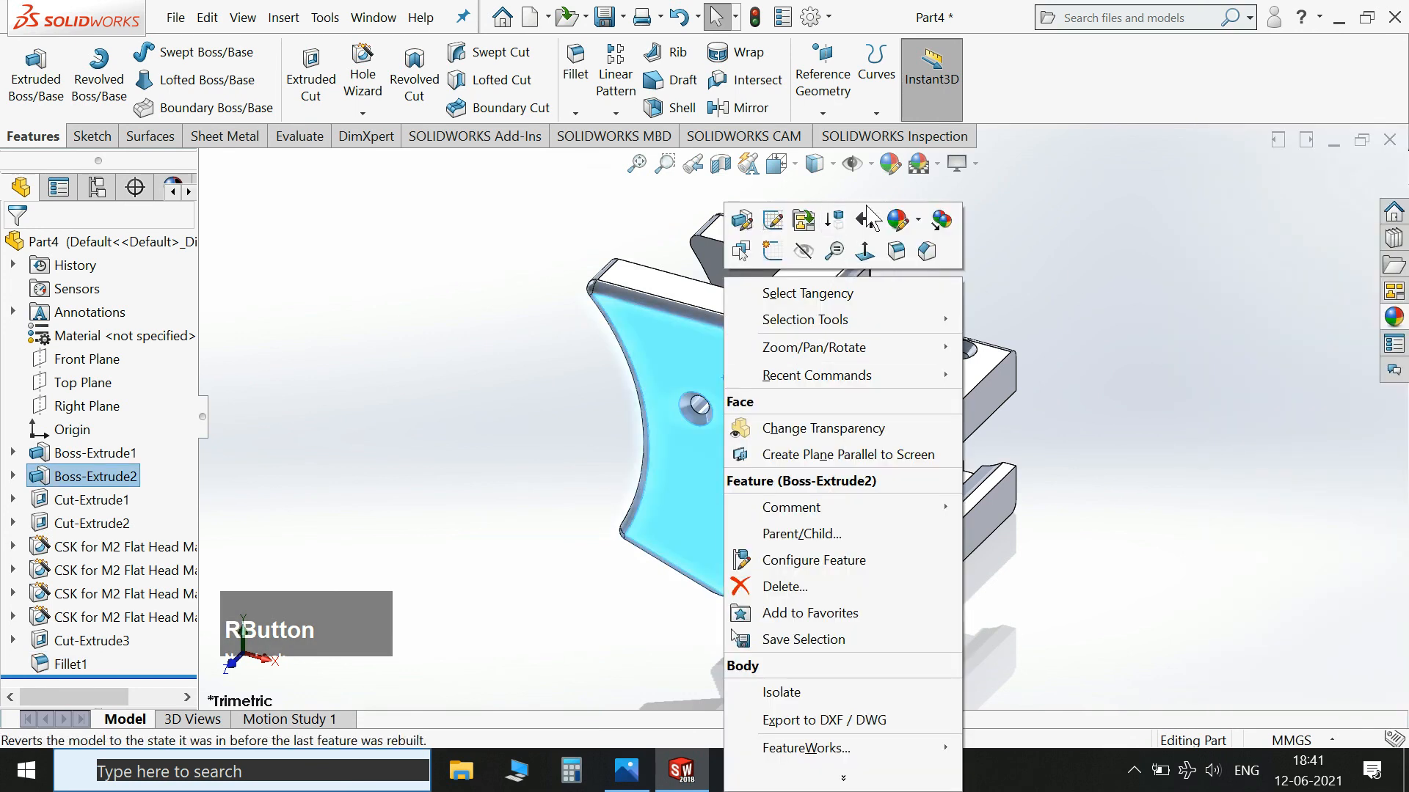
click(904, 232)
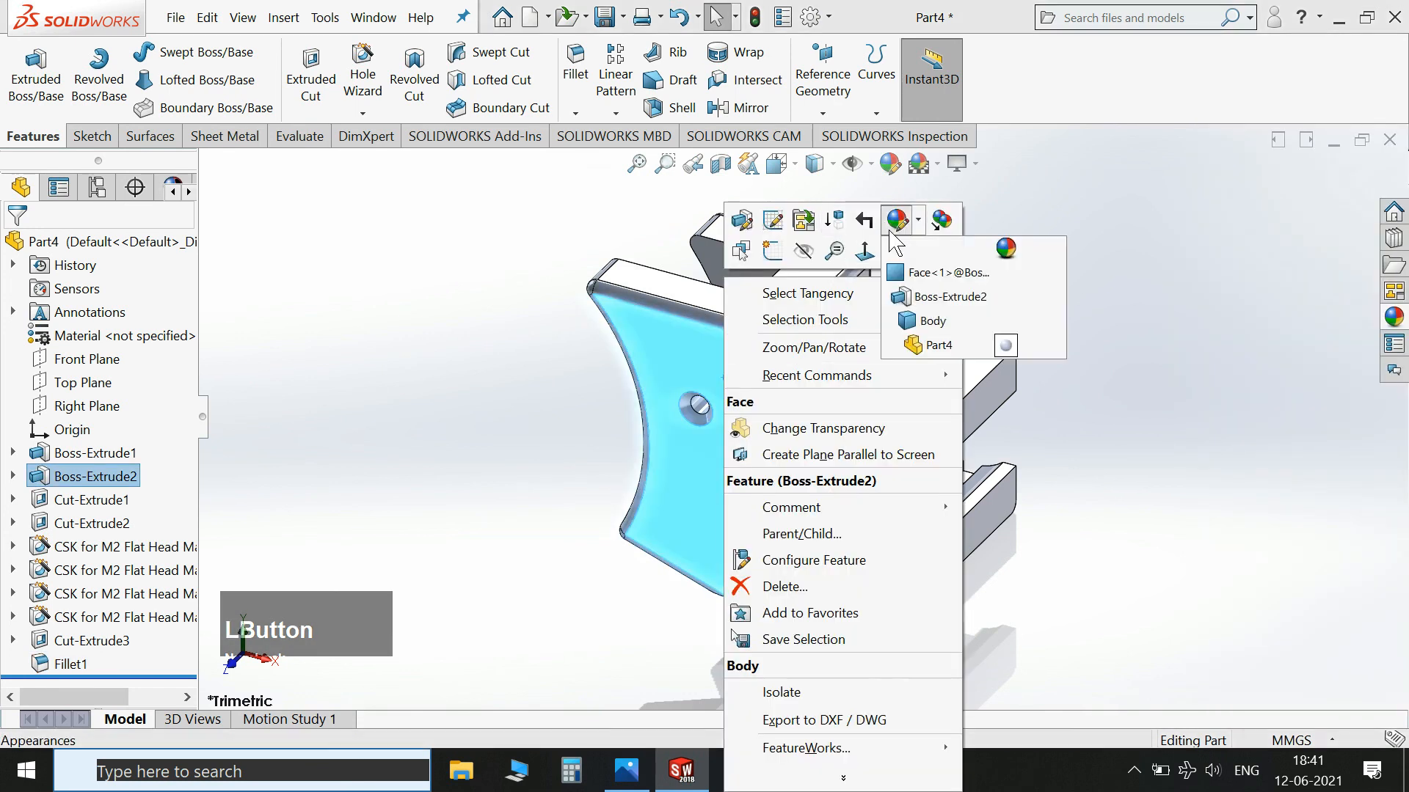
click(929, 323)
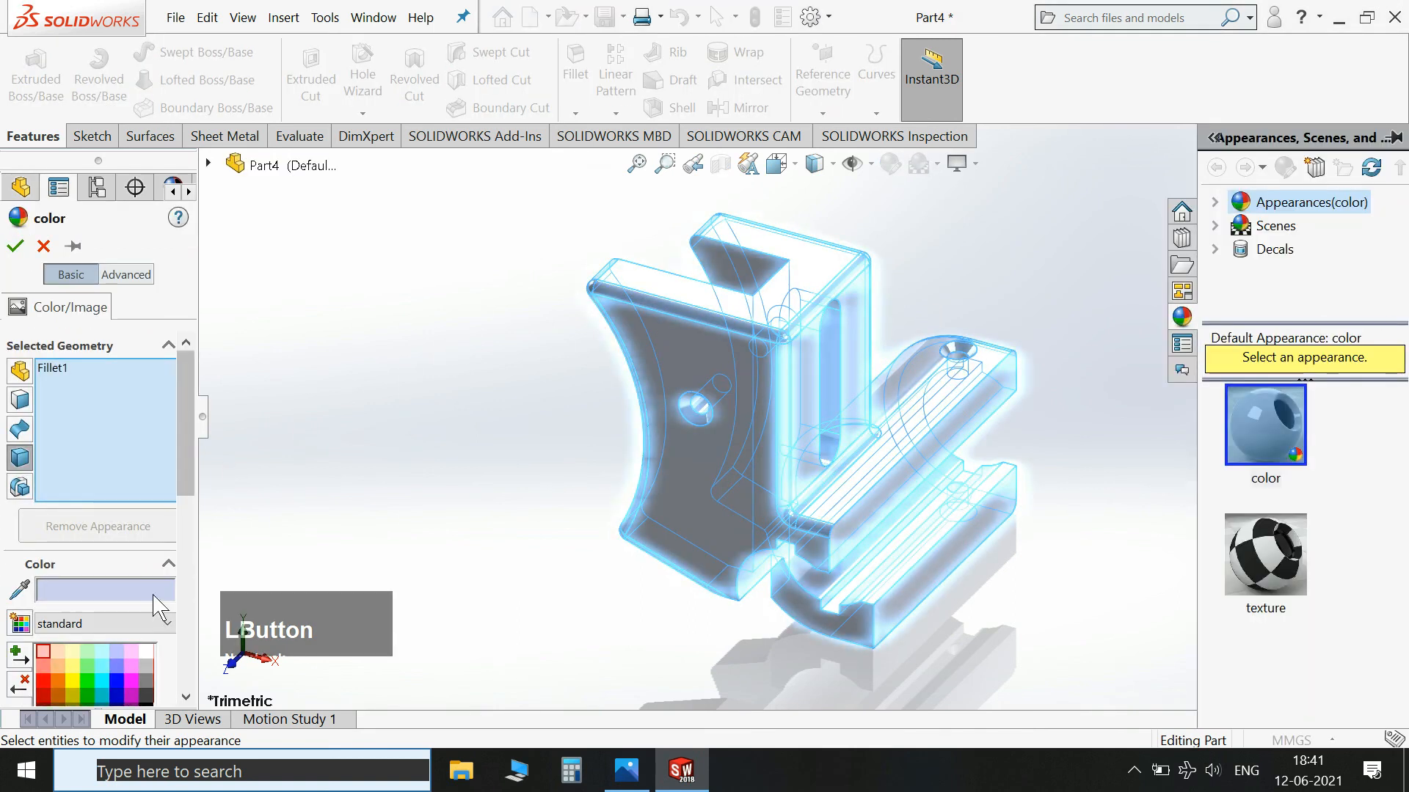
click(146, 681)
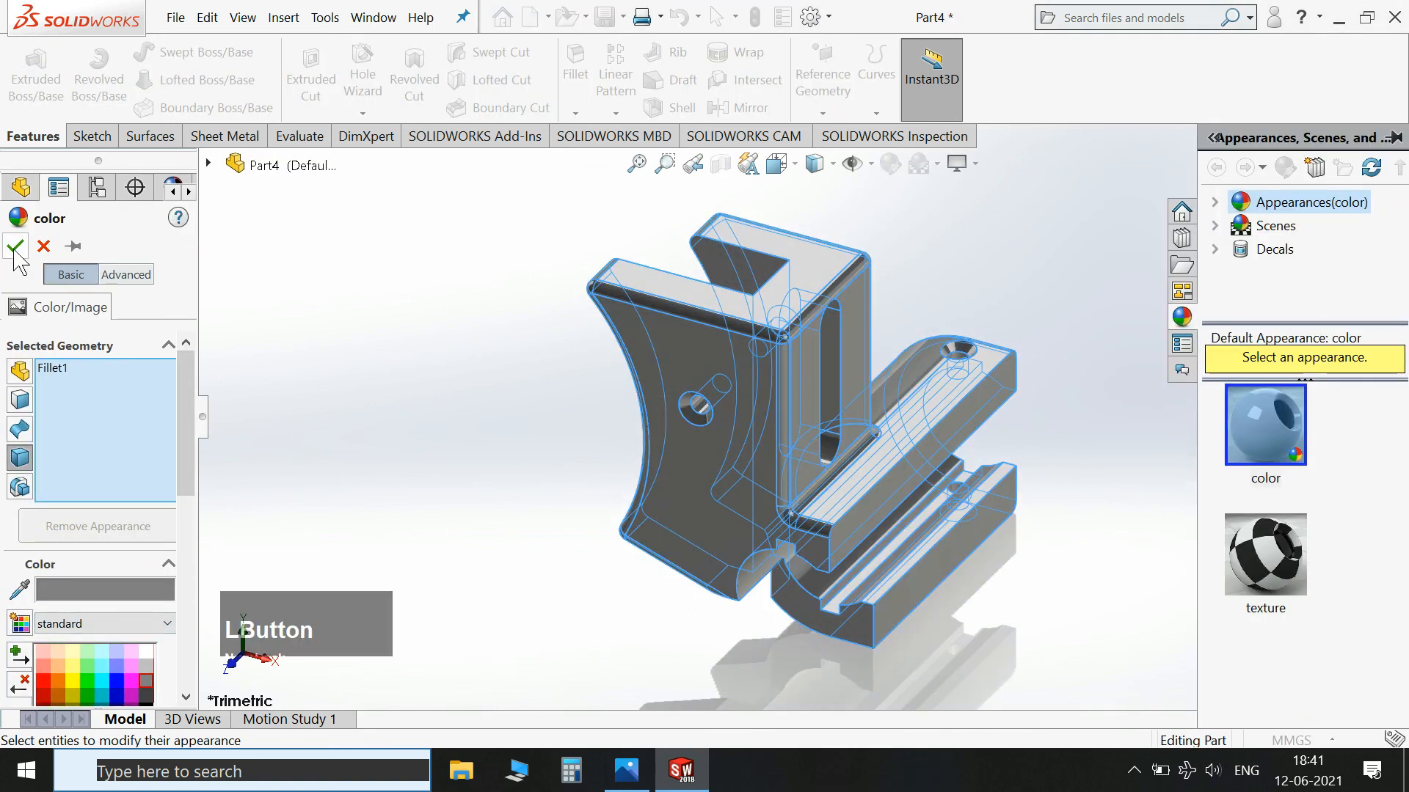
click(15, 246)
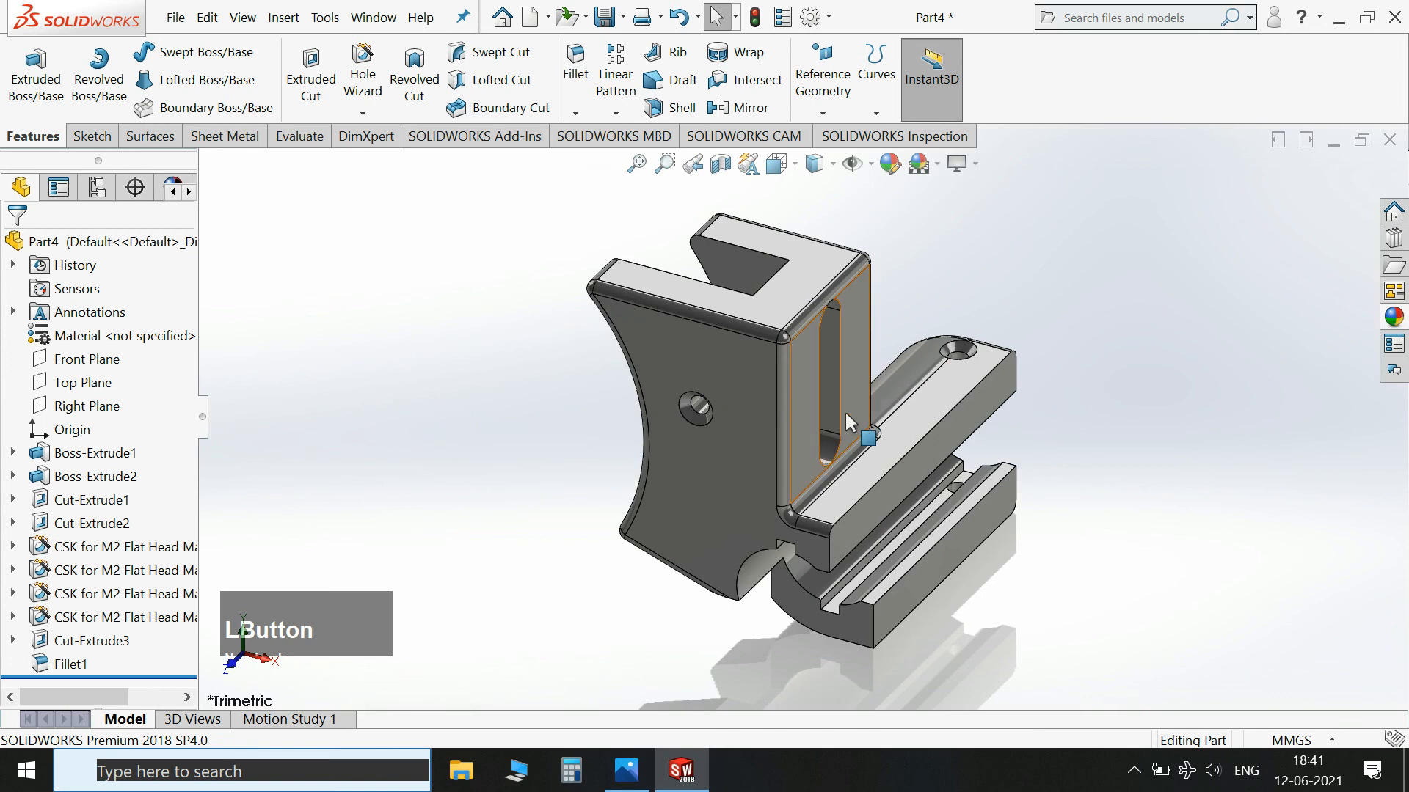
Compare the finished bracket with the Exercise 7.41 drawing.
scroll(846, 412, down, 1)
scroll(845, 412, up, 1)
click(1088, 366)
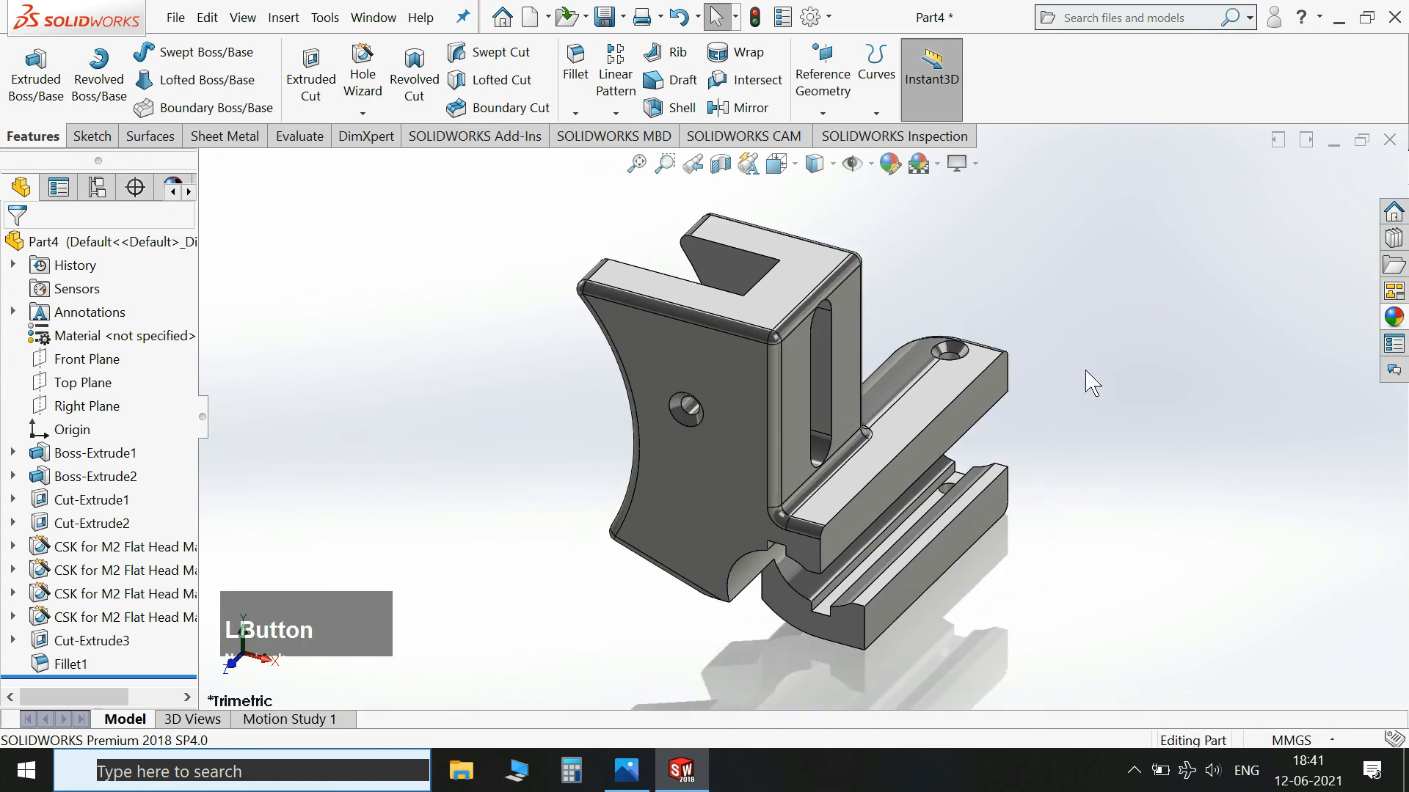
click(626, 770)
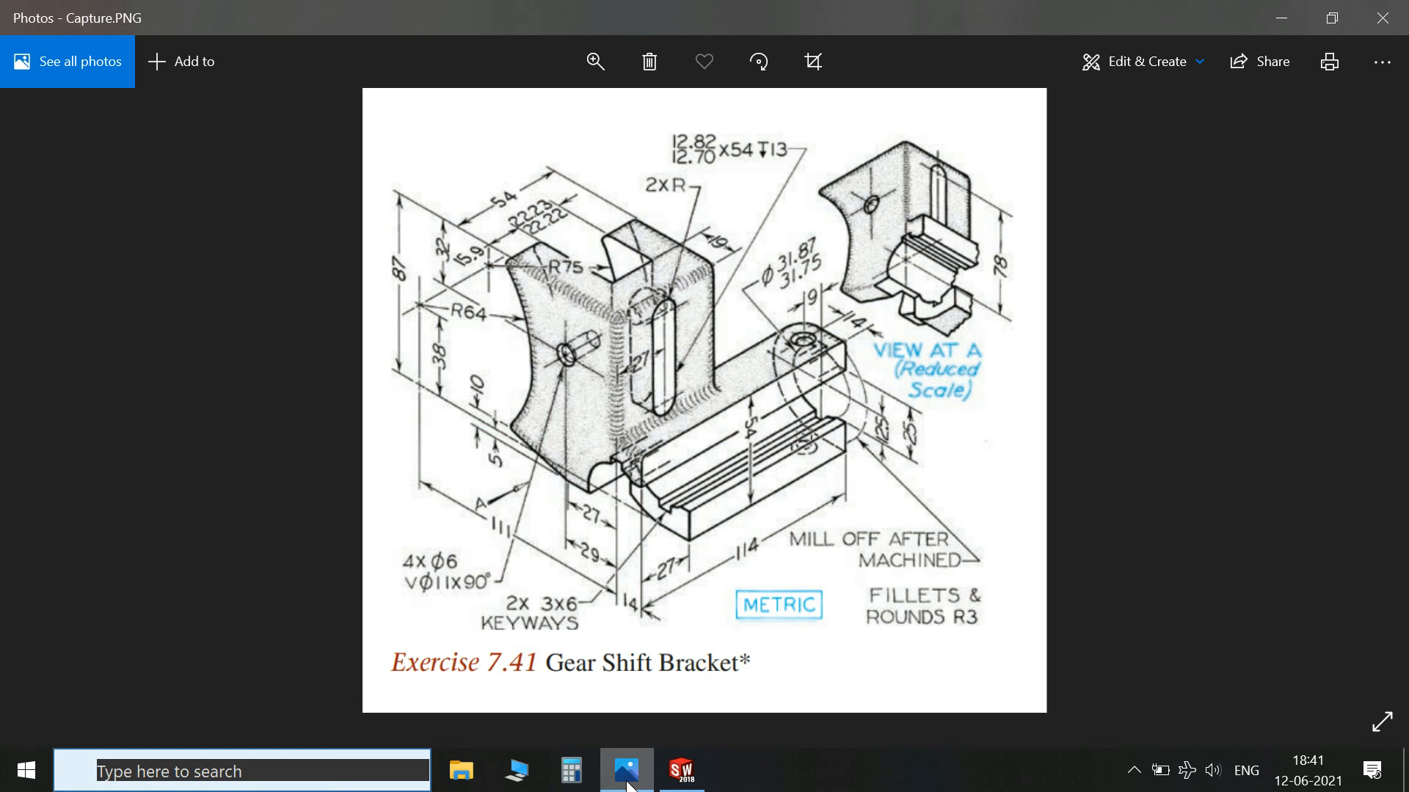
click(628, 784)
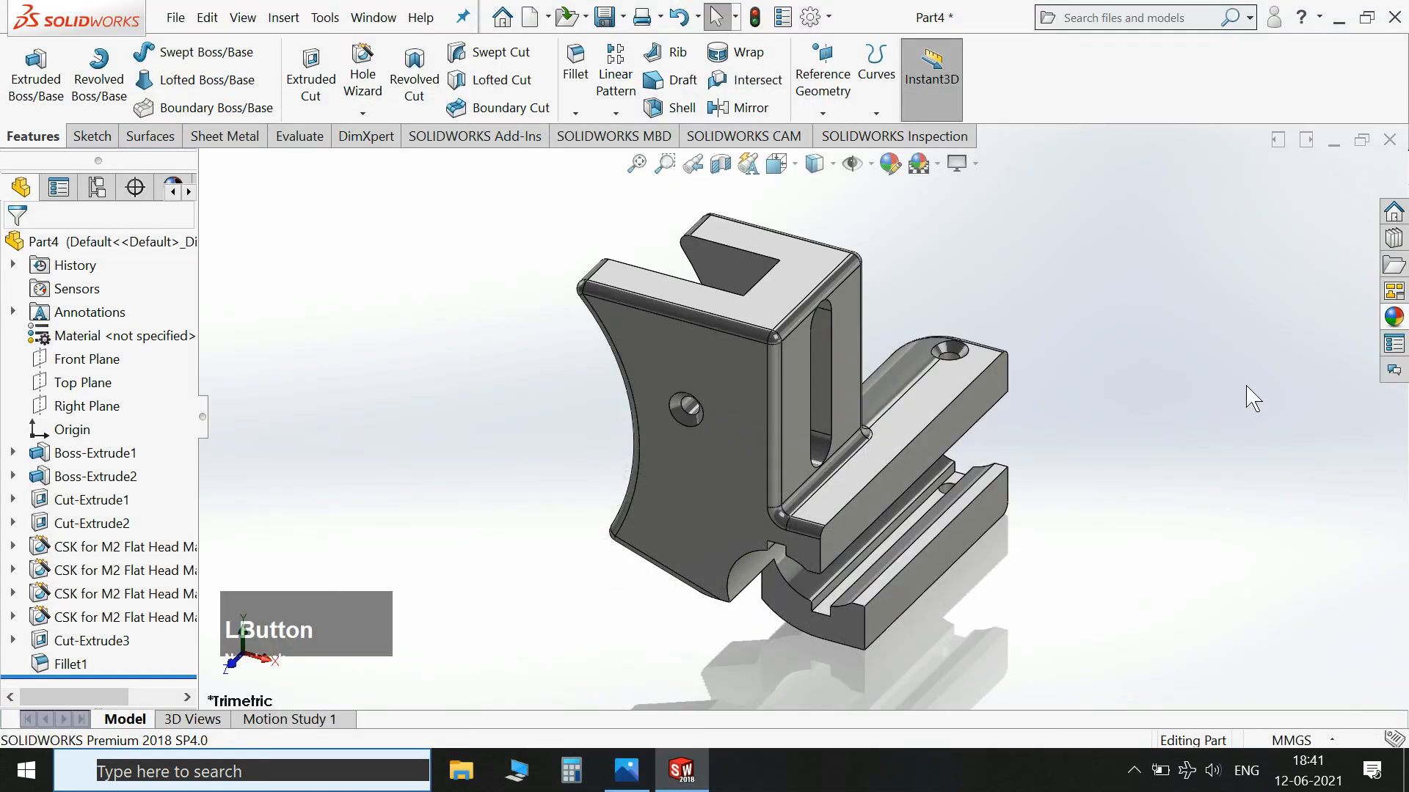